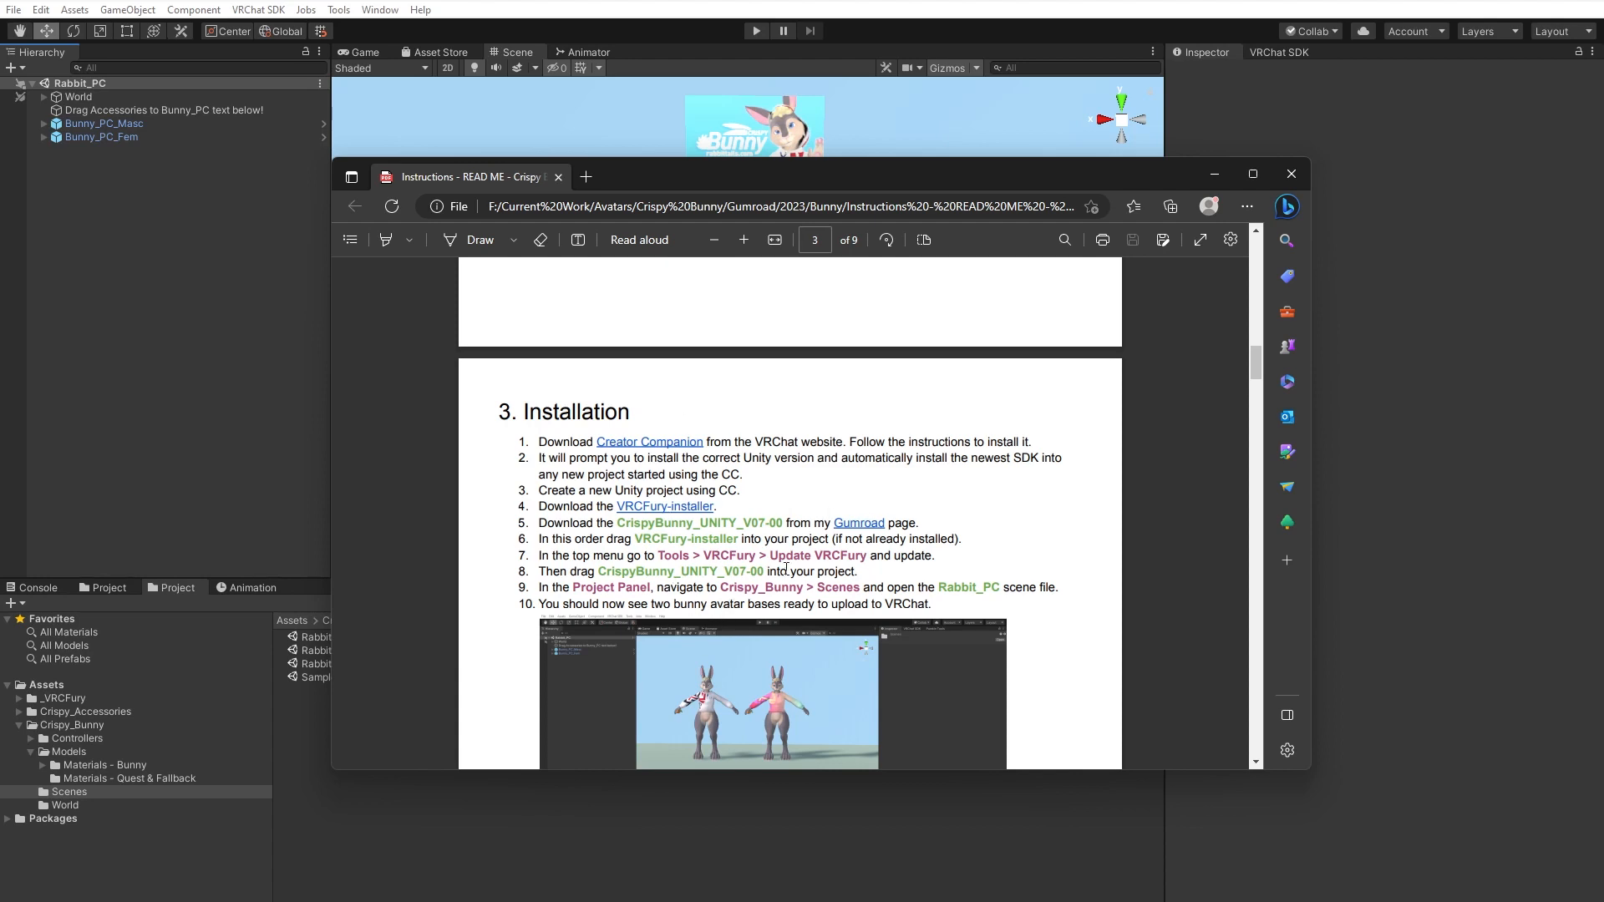
Switch back to Unity and select the Rabbit_PC scene in Assets > Crispy_Bunny > Scenes.
{"action": "left_click", "coordinate": [667, 1]}
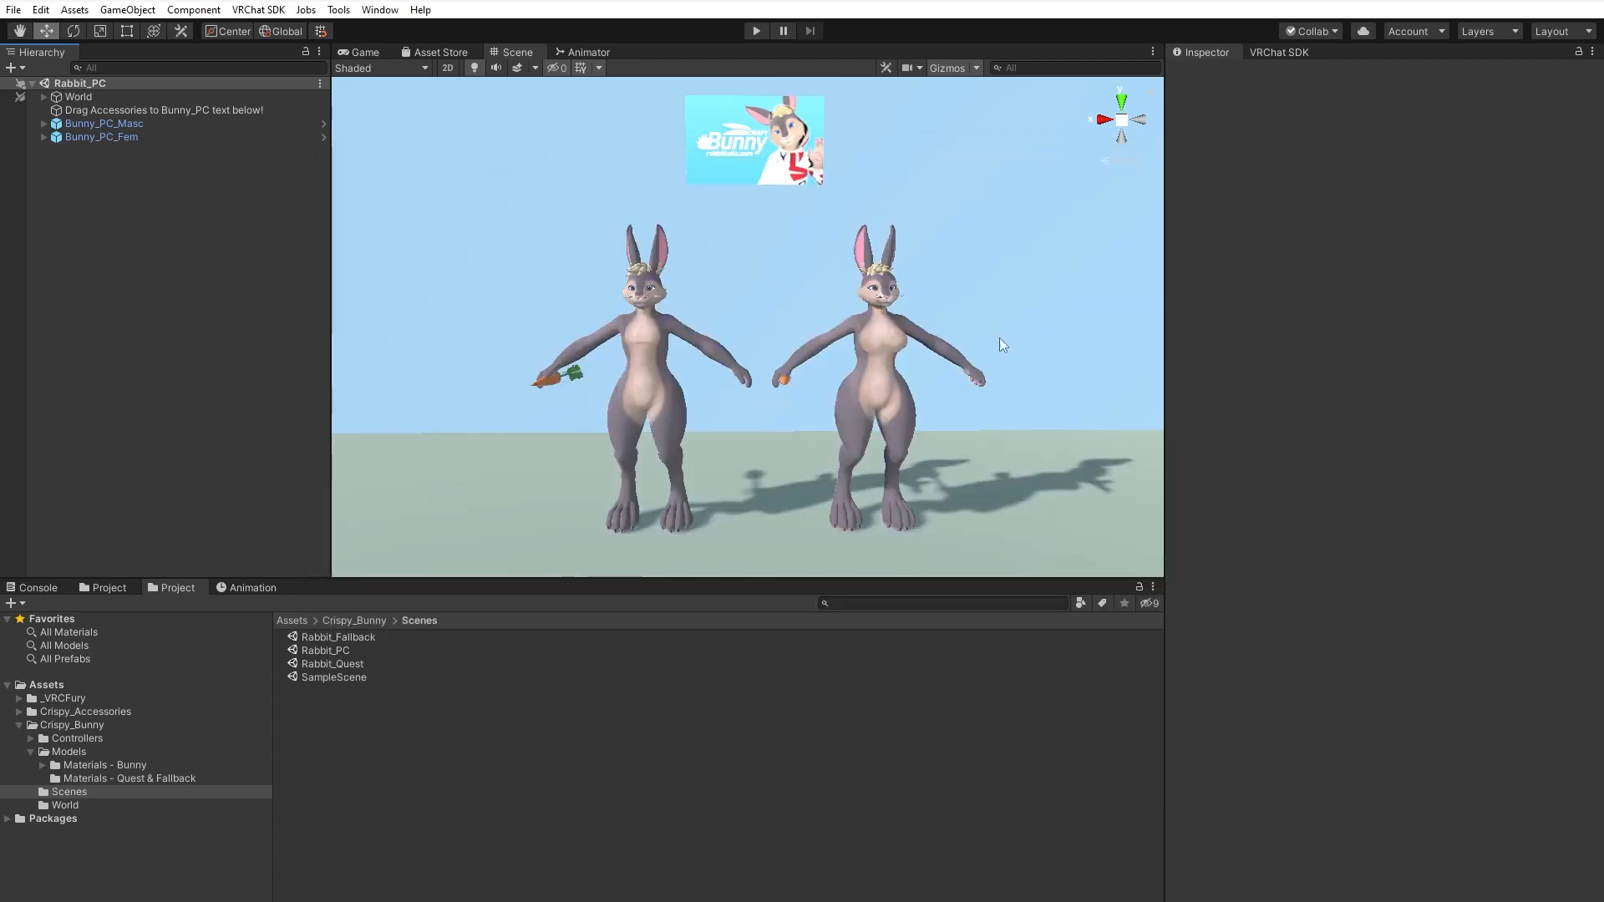
{"action": "left_click", "coordinate": [291, 620]}
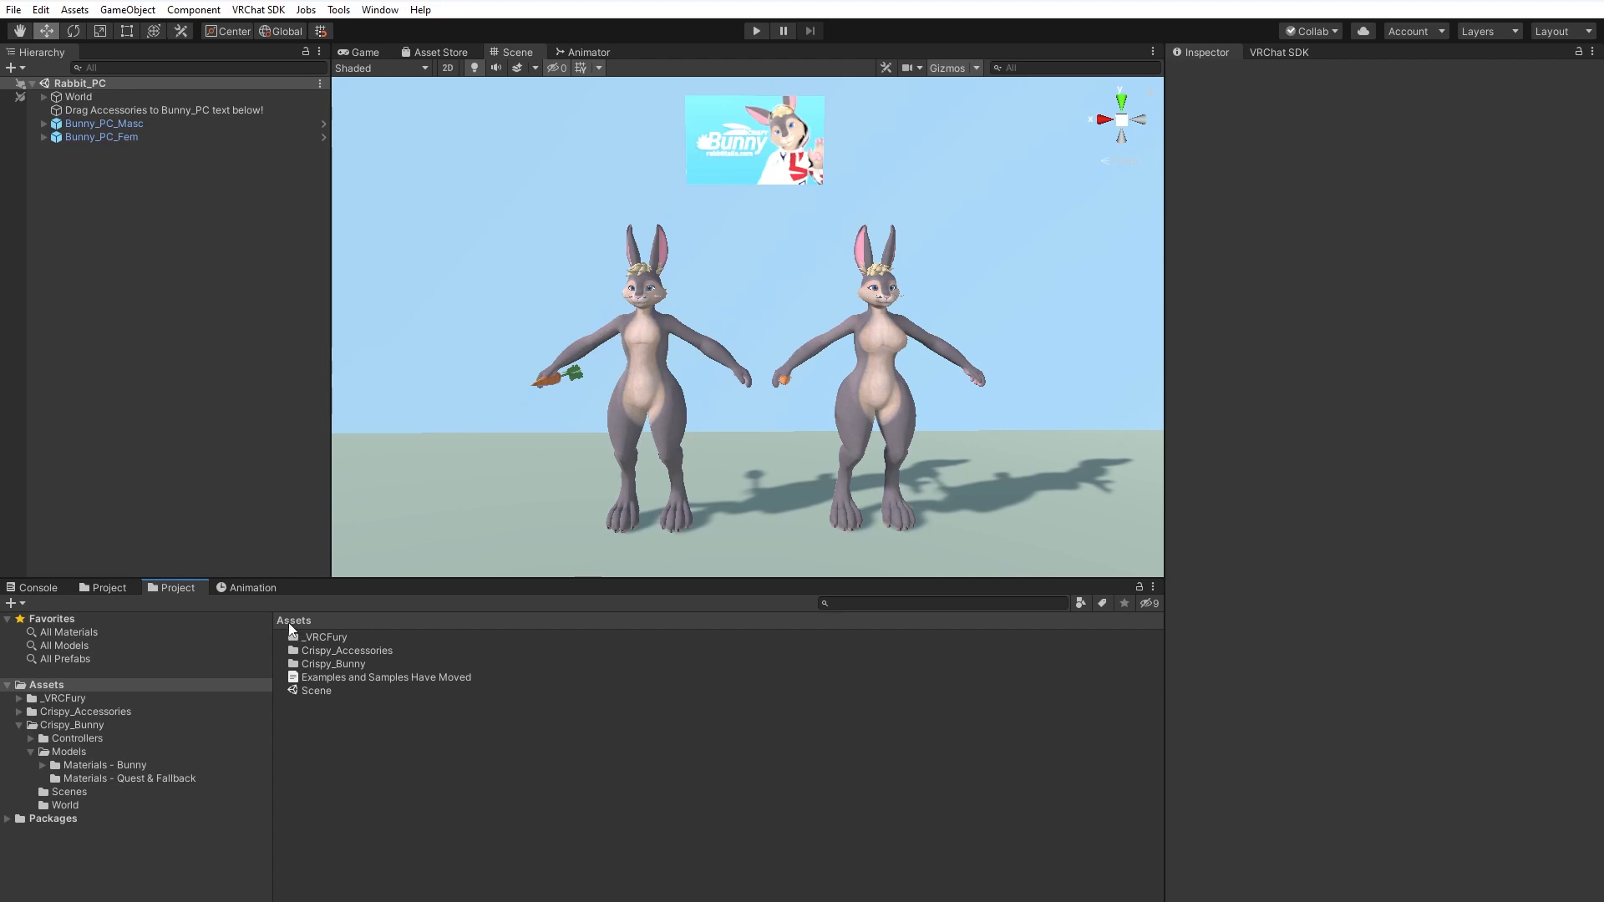
{"action": "left_click", "coordinate": [42, 687]}
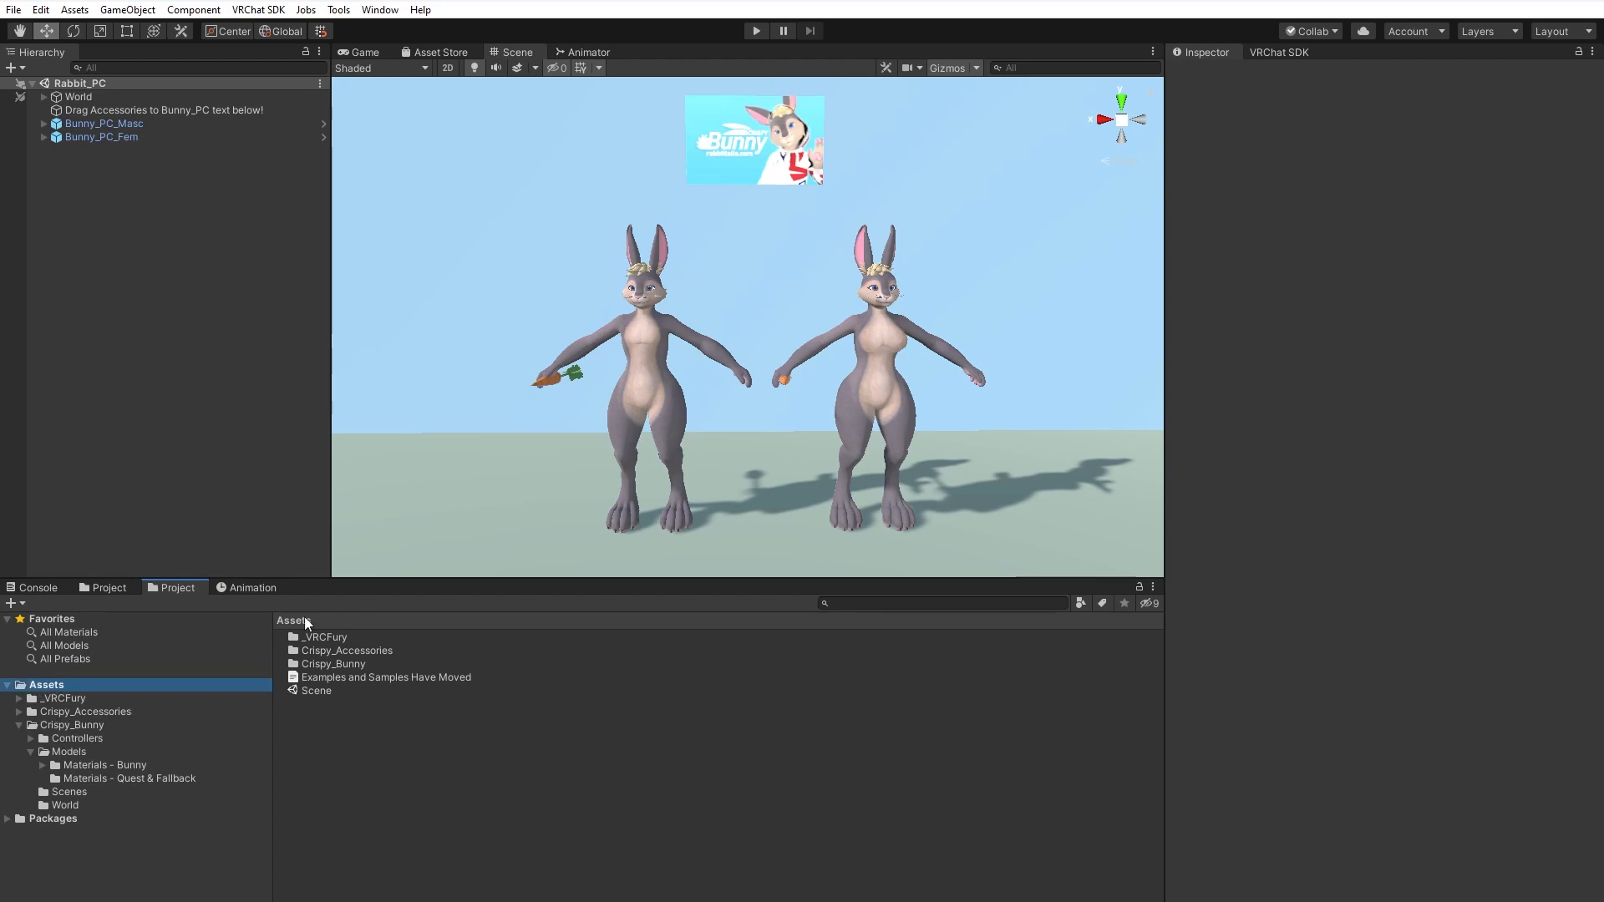
{"action": "double_click", "coordinate": [321, 665]}
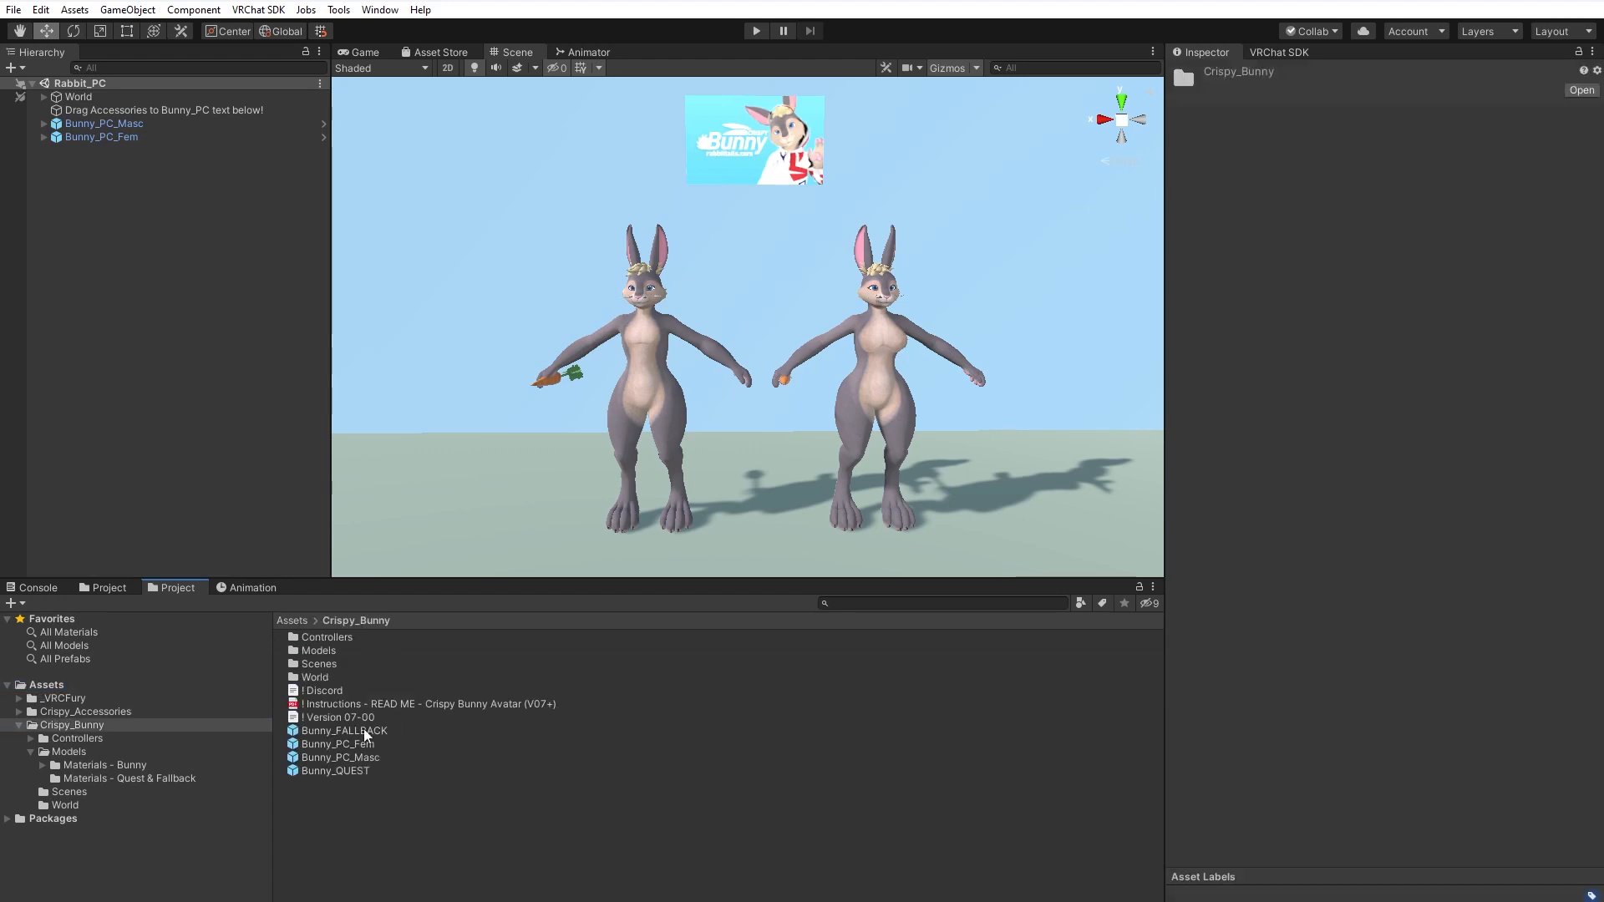
{"action": "double_click", "coordinate": [319, 665]}
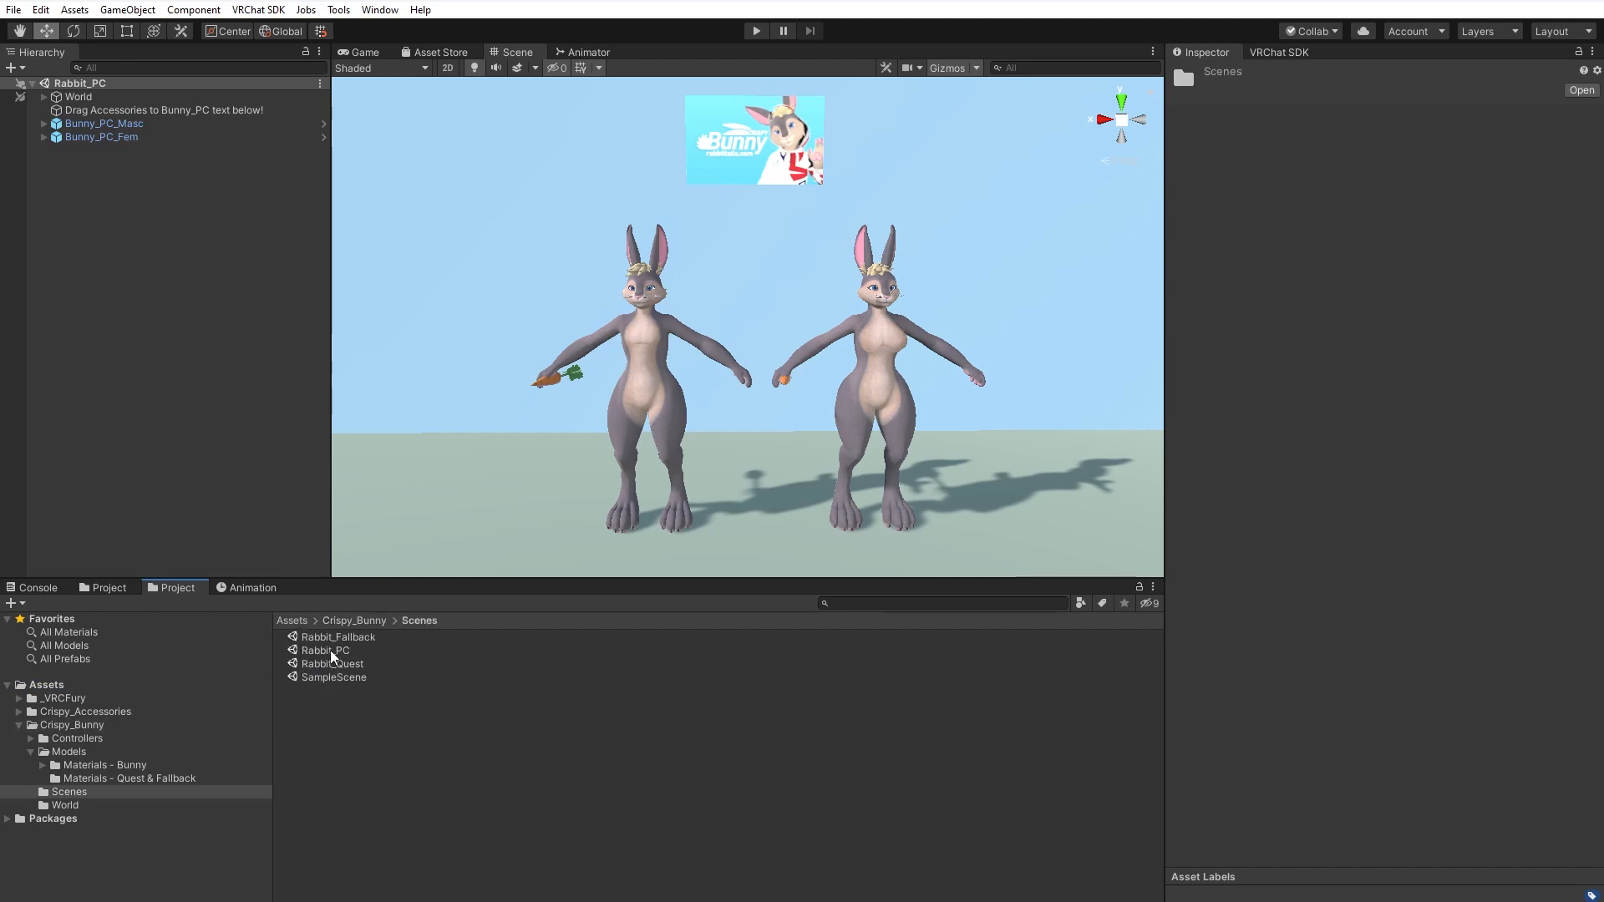
{"action": "left_click", "coordinate": [324, 650]}
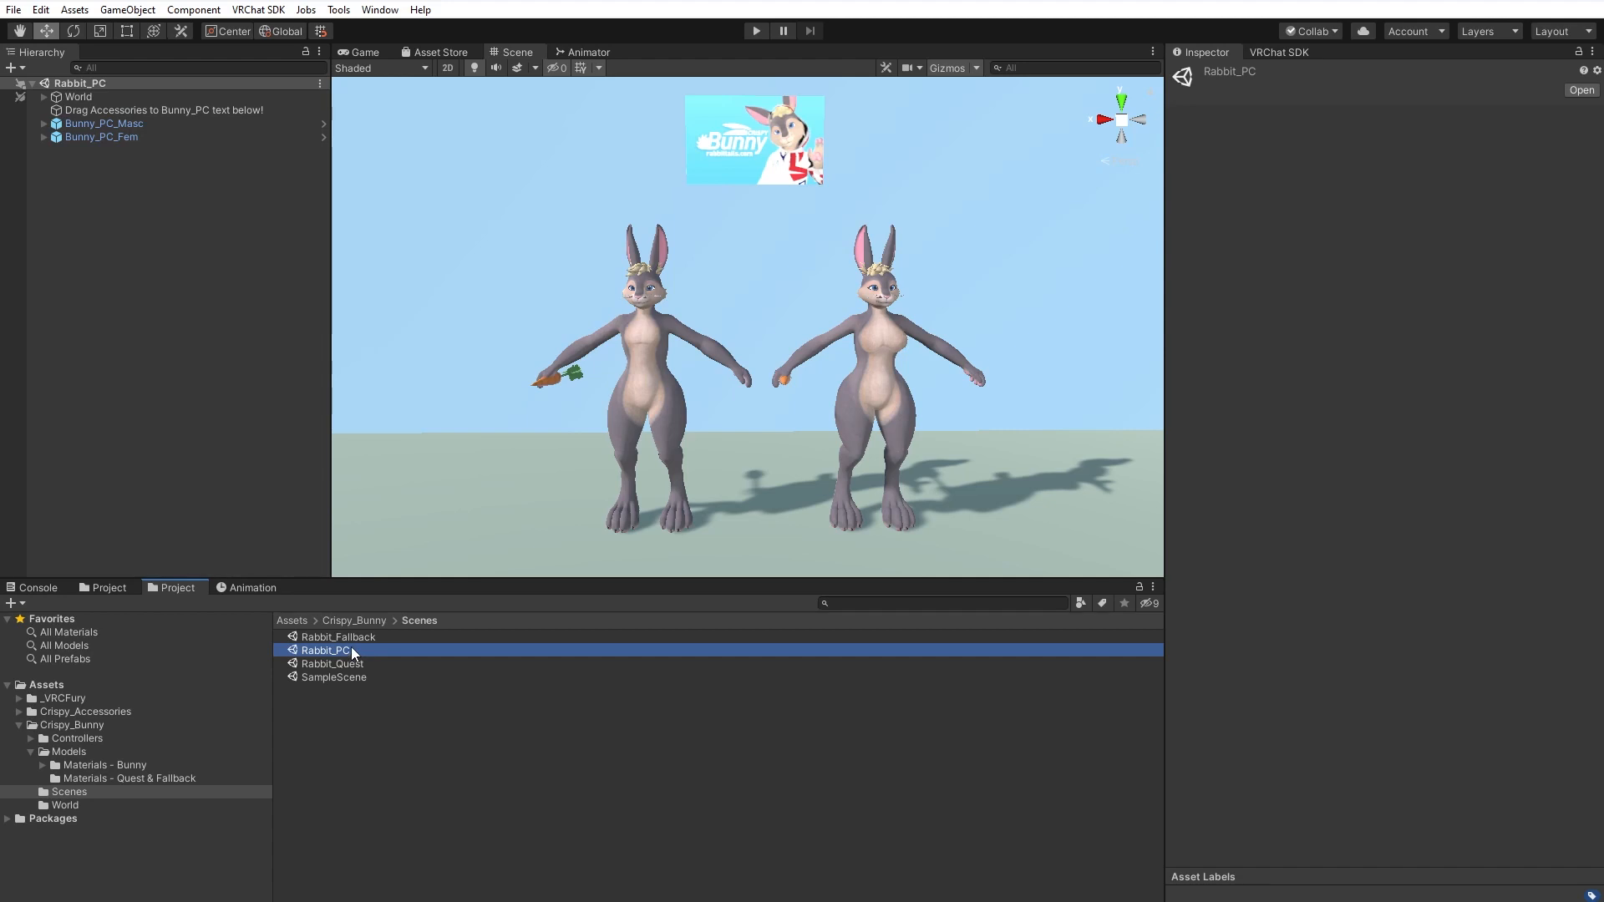
Select the Bunny_PC_Masc and Bunny_PC_Fem avatars in turn to examine their components.
{"action": "left_click", "coordinate": [129, 126]}
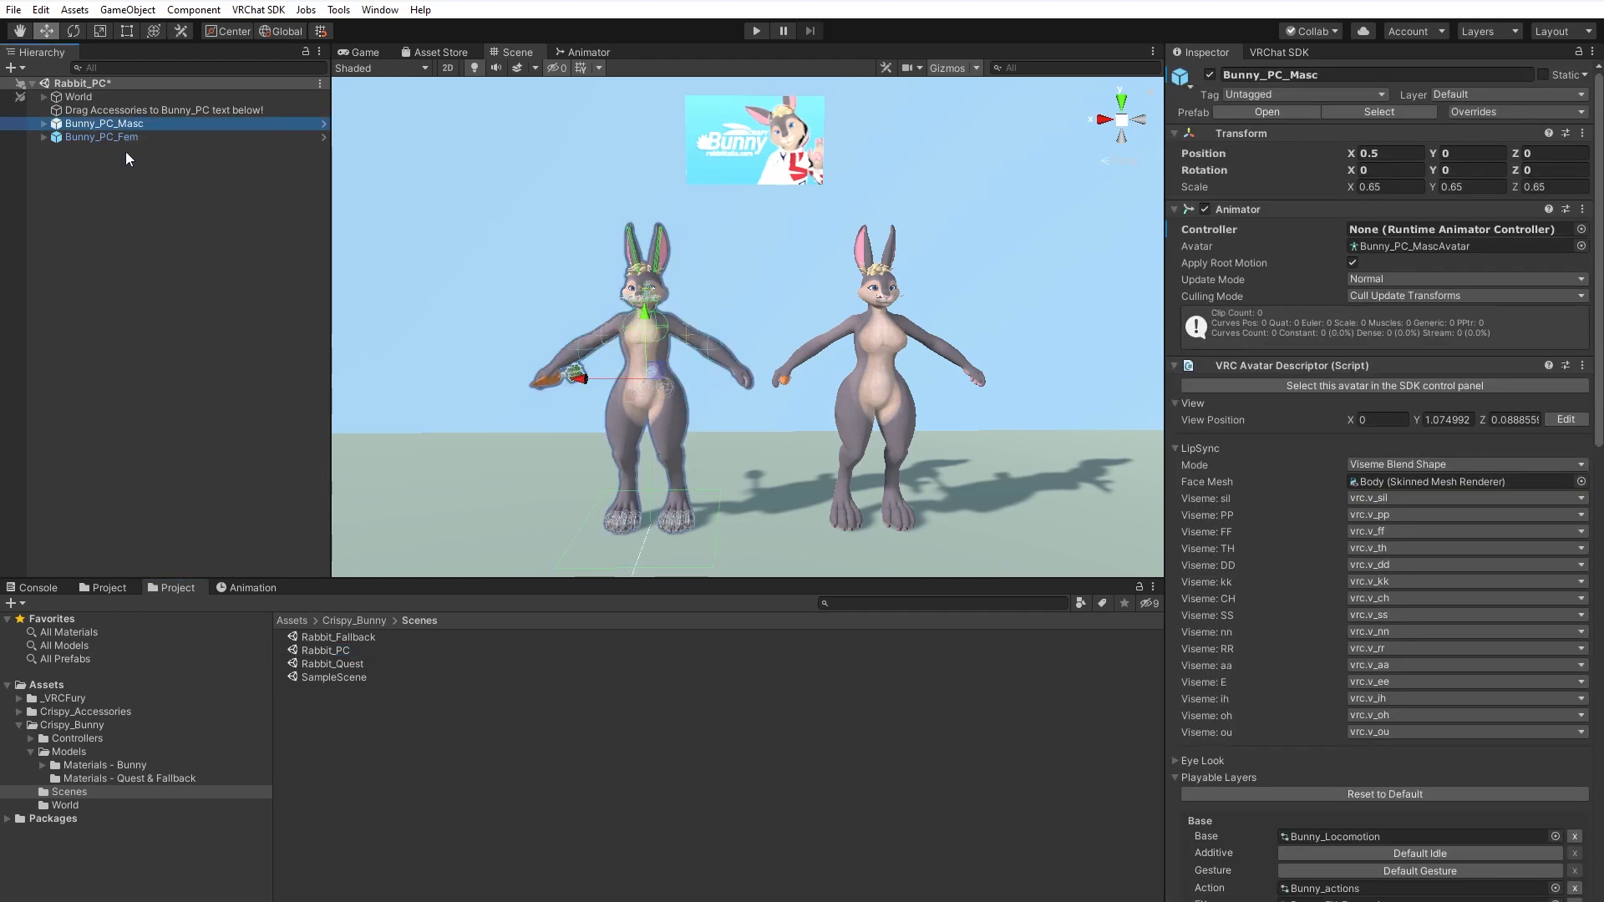
{"action": "left_click", "coordinate": [117, 138]}
{"action": "left_click", "coordinate": [110, 124]}
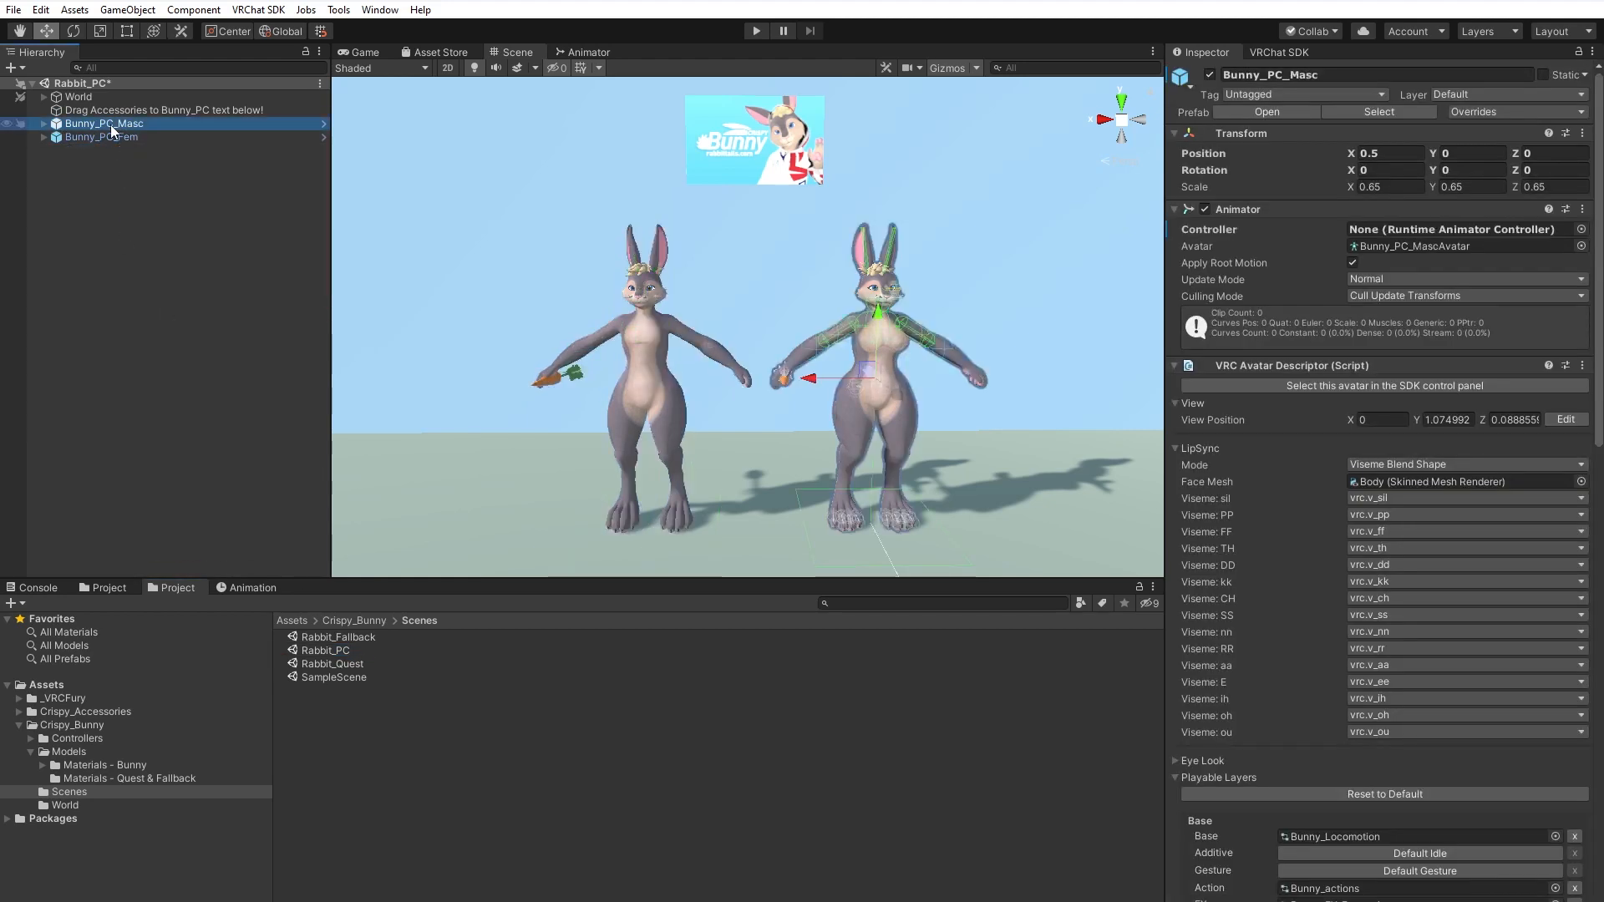
{"action": "left_click", "coordinate": [123, 139]}
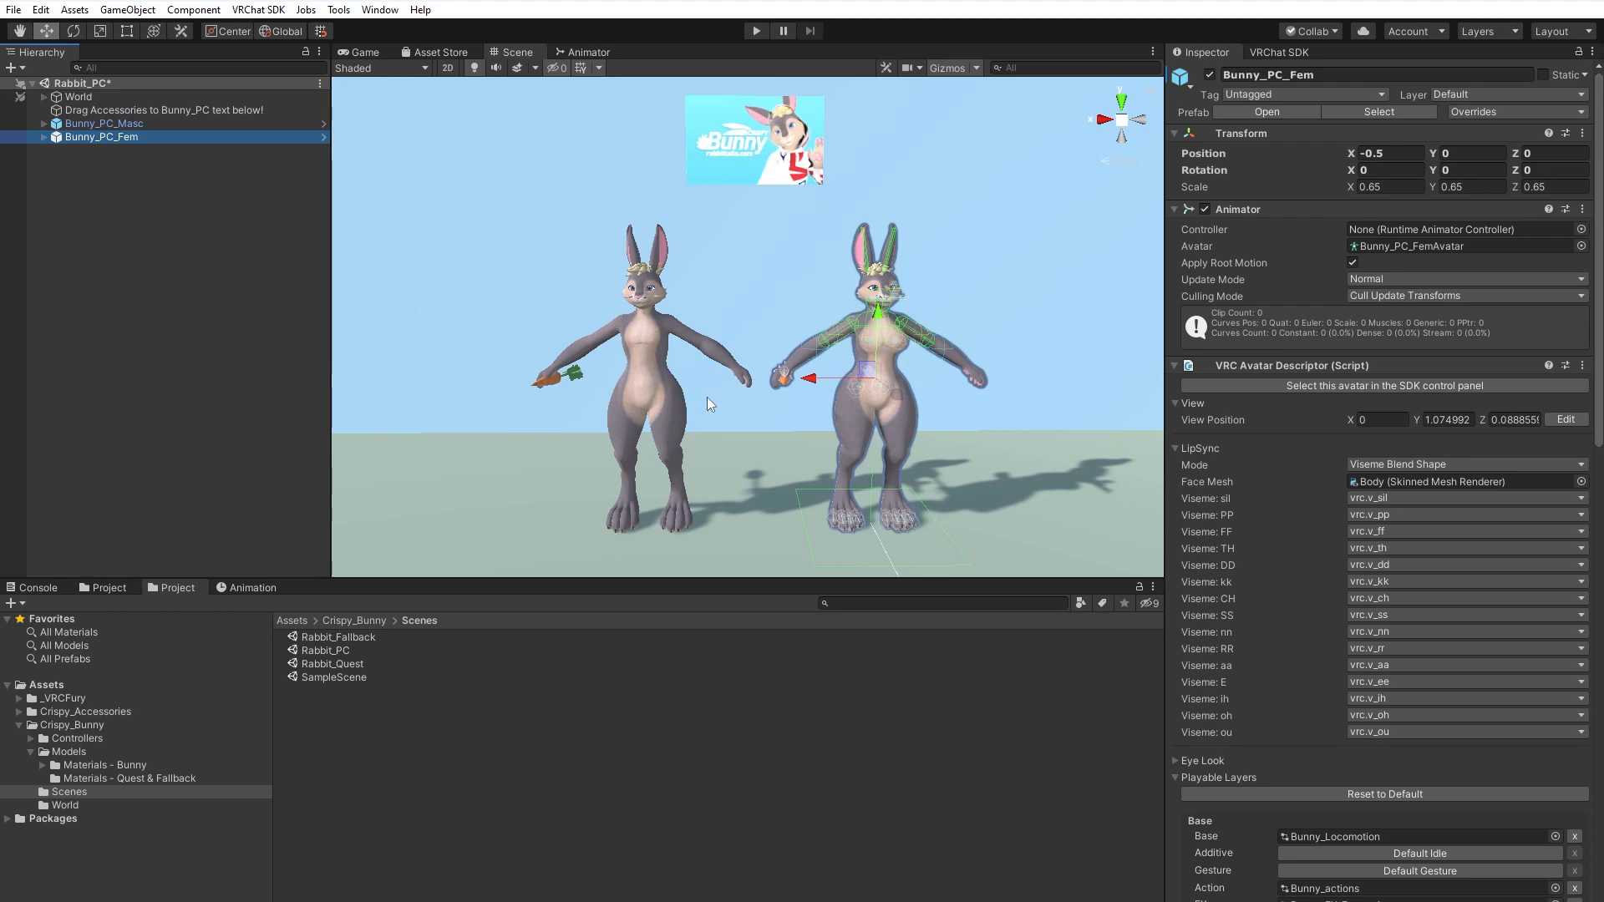
{"action": "left_click", "coordinate": [136, 161]}
{"action": "left_click", "coordinate": [122, 139]}
Expand Bunny_PC_Masc and examine its HAIR - Base and CARROT - Base accessories.
{"action": "left_click", "coordinate": [43, 123]}
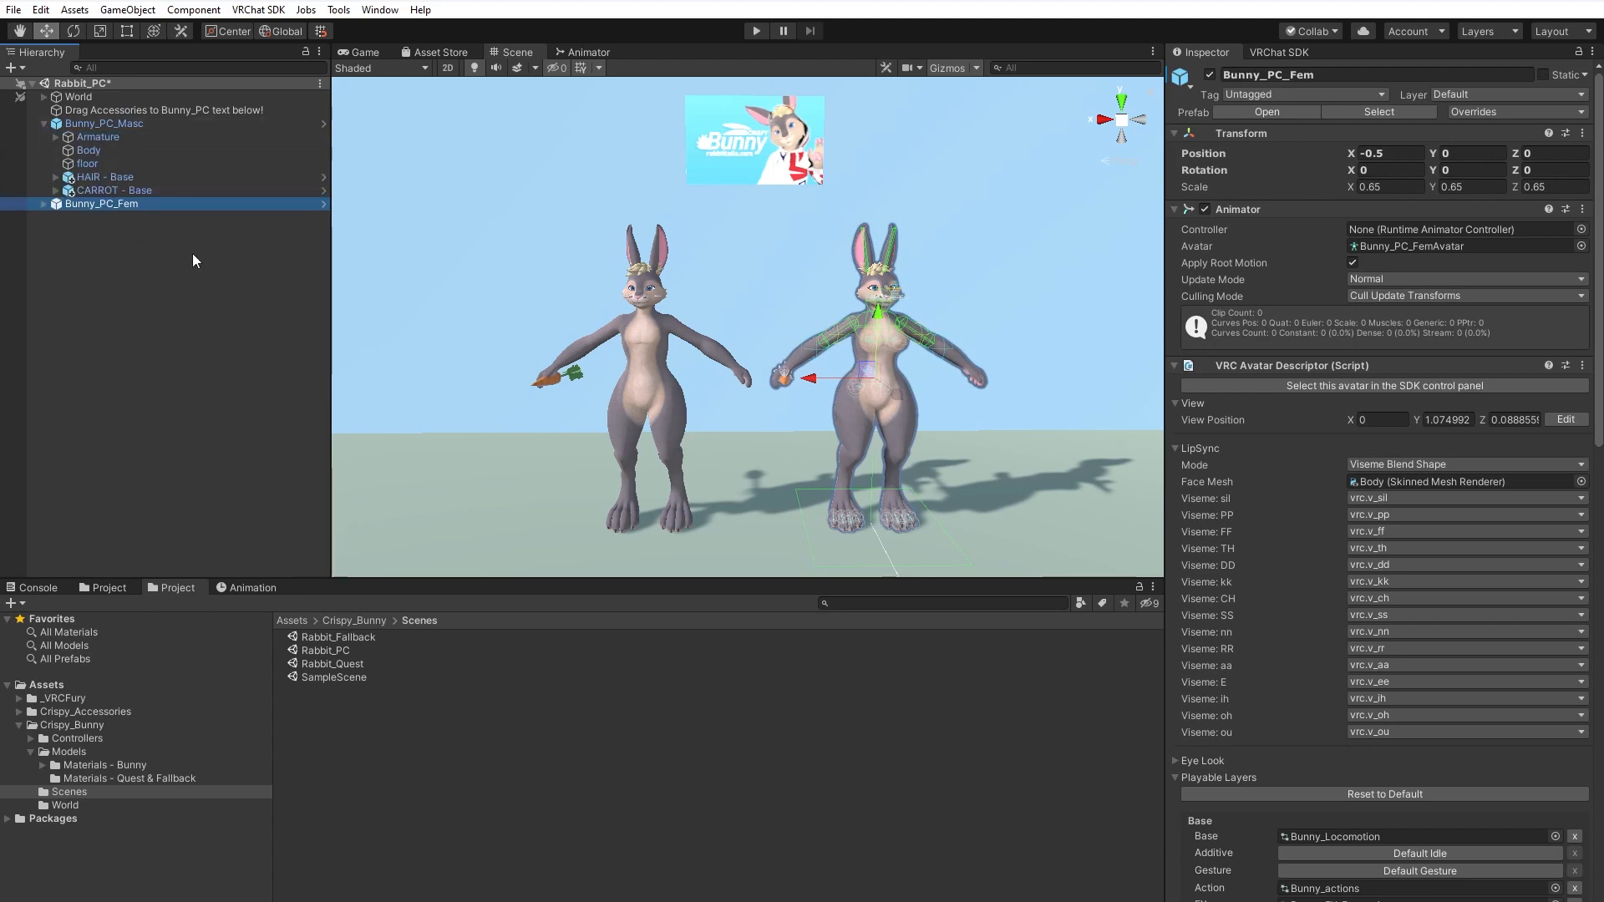
{"action": "left_click", "coordinate": [122, 177]}
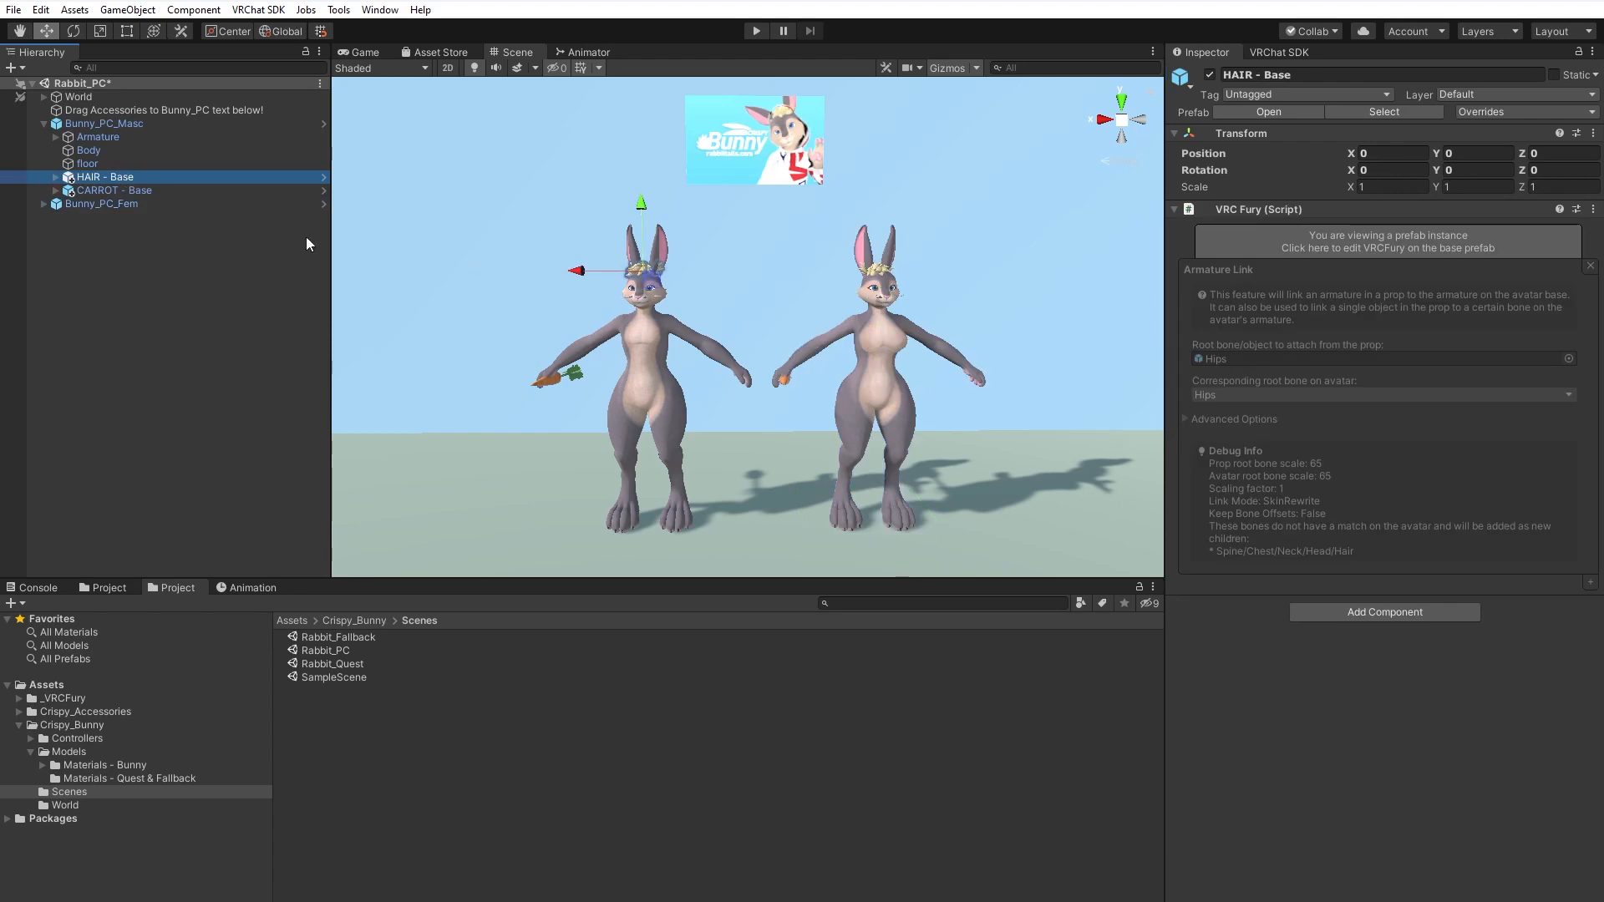
{"action": "left_click", "coordinate": [166, 192]}
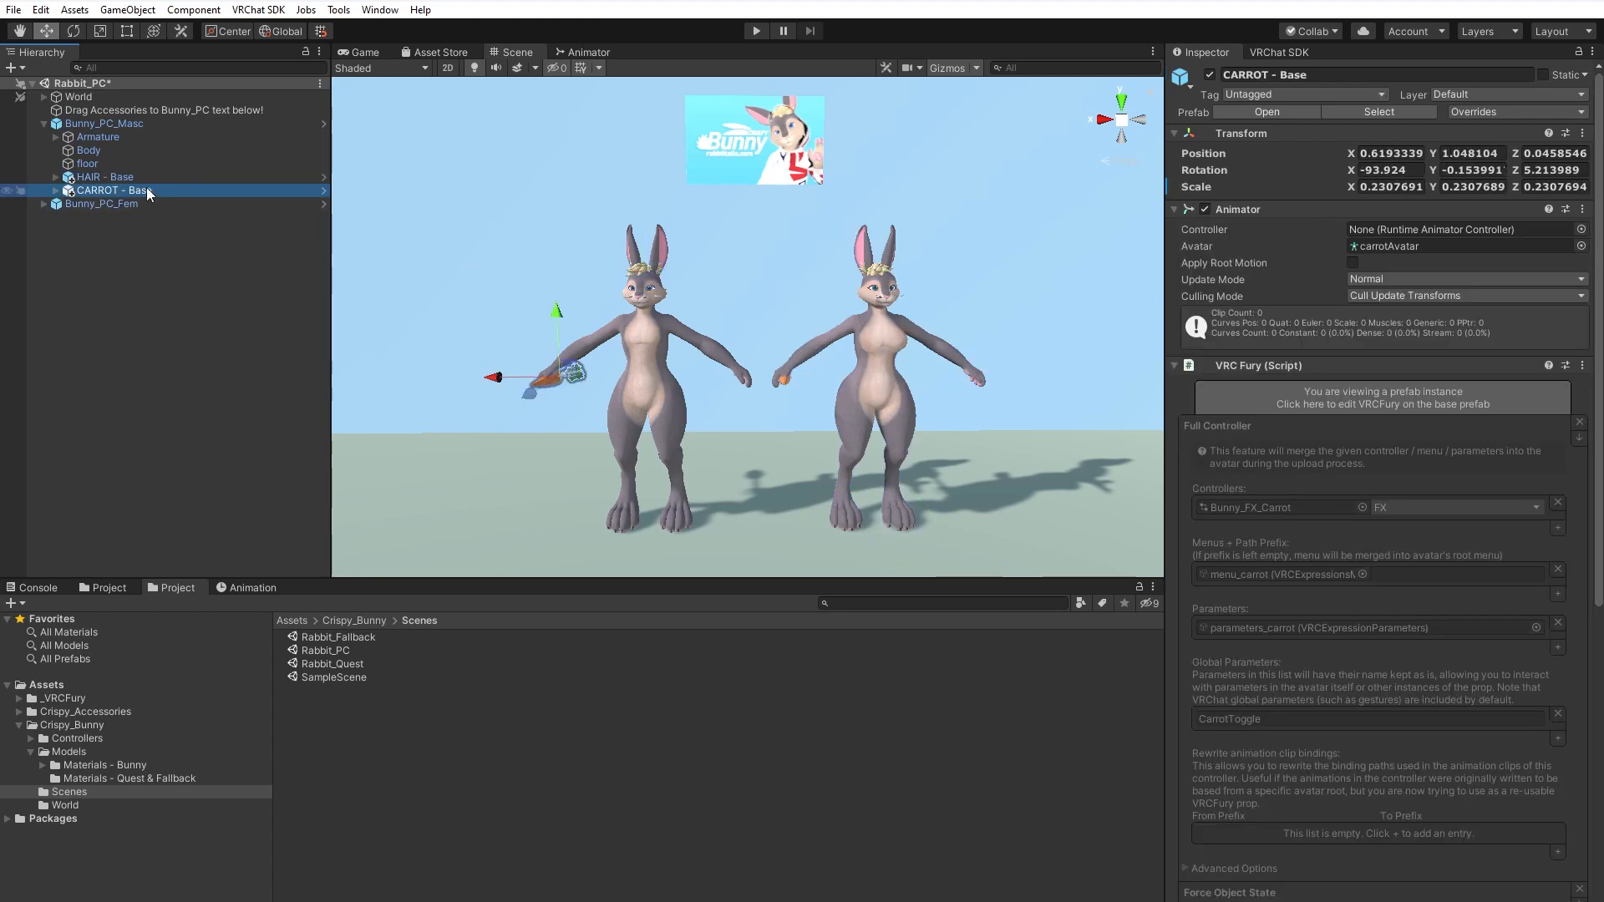
{"action": "left_click", "coordinate": [102, 178]}
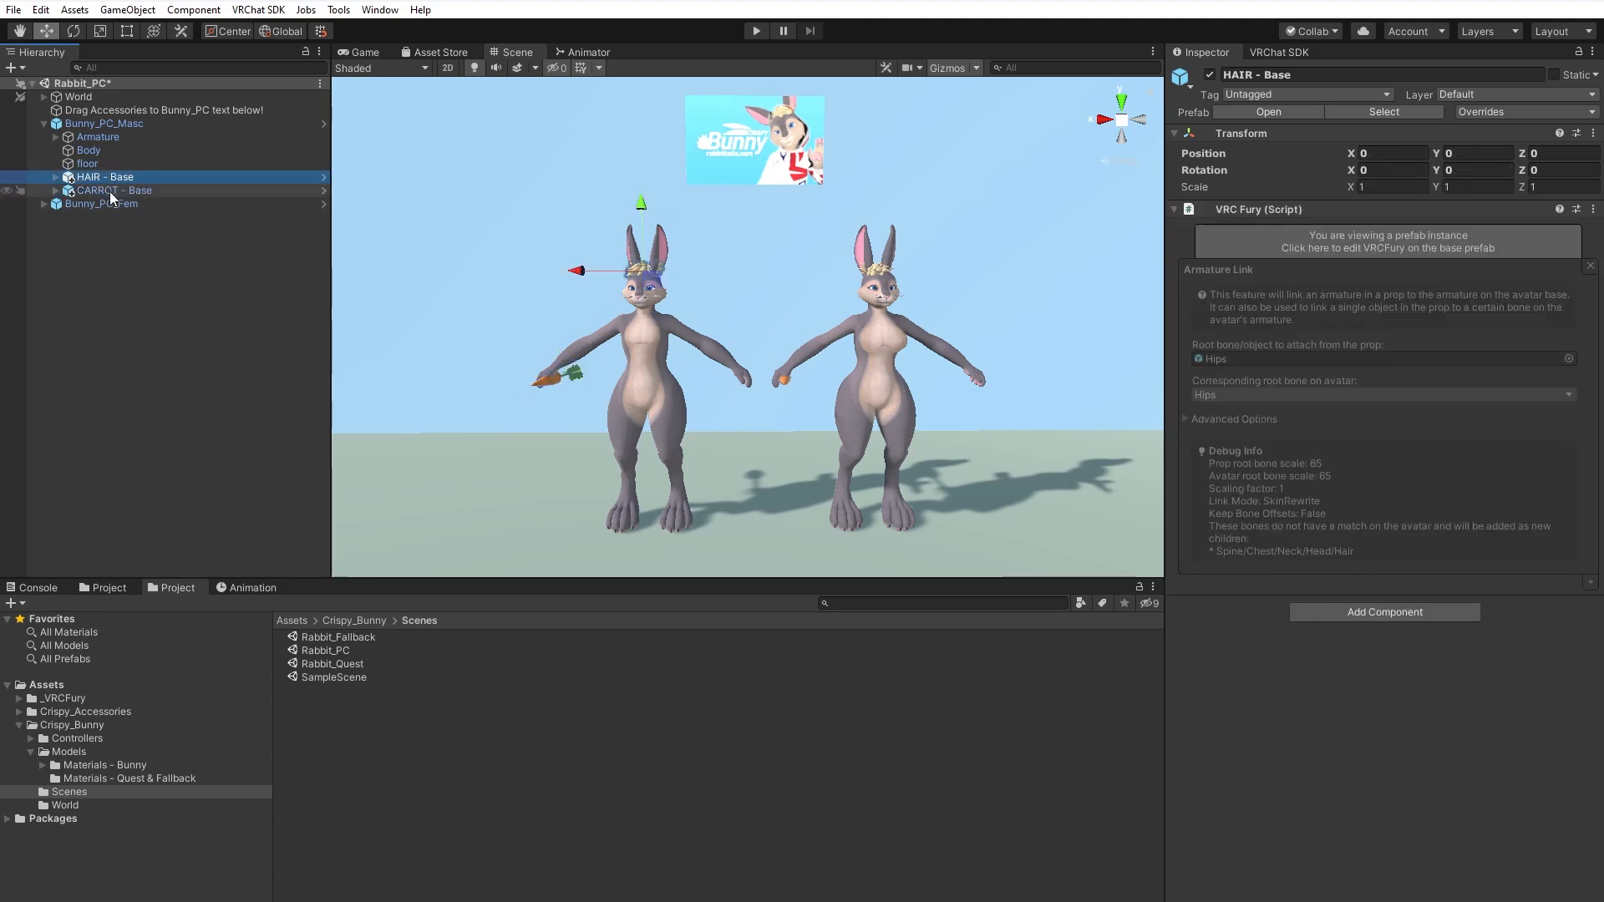
Delete the CARROT - Base and HAIR - Base accessories from Bunny_PC_Masc.
{"action": "left_click", "coordinate": [108, 191]}
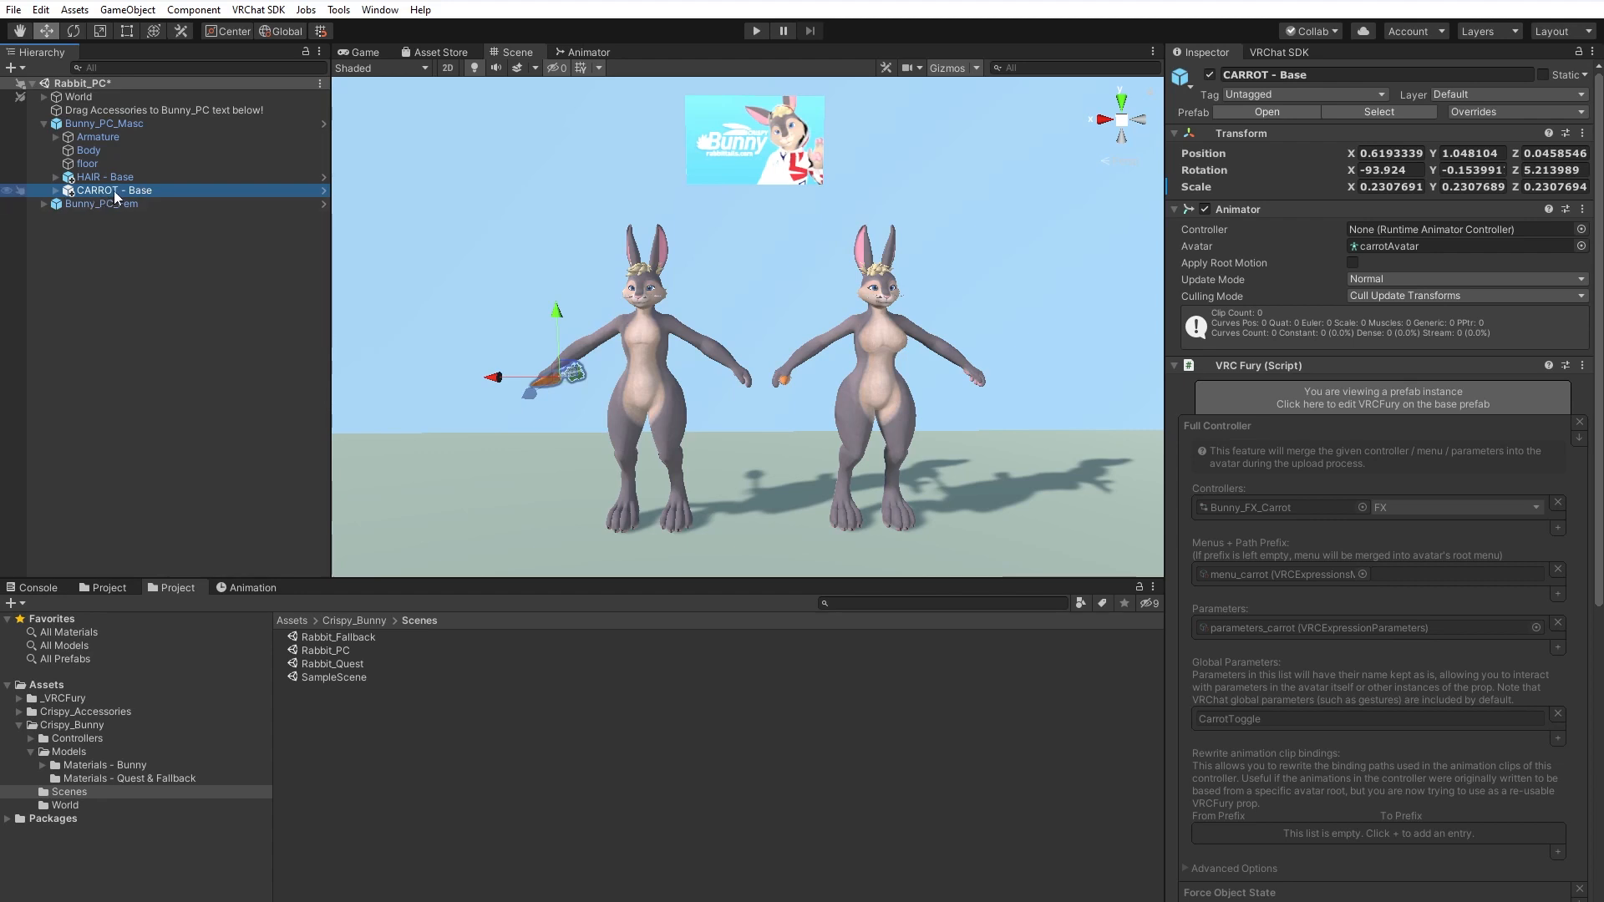
{"action": "key", "text": "Delete"}
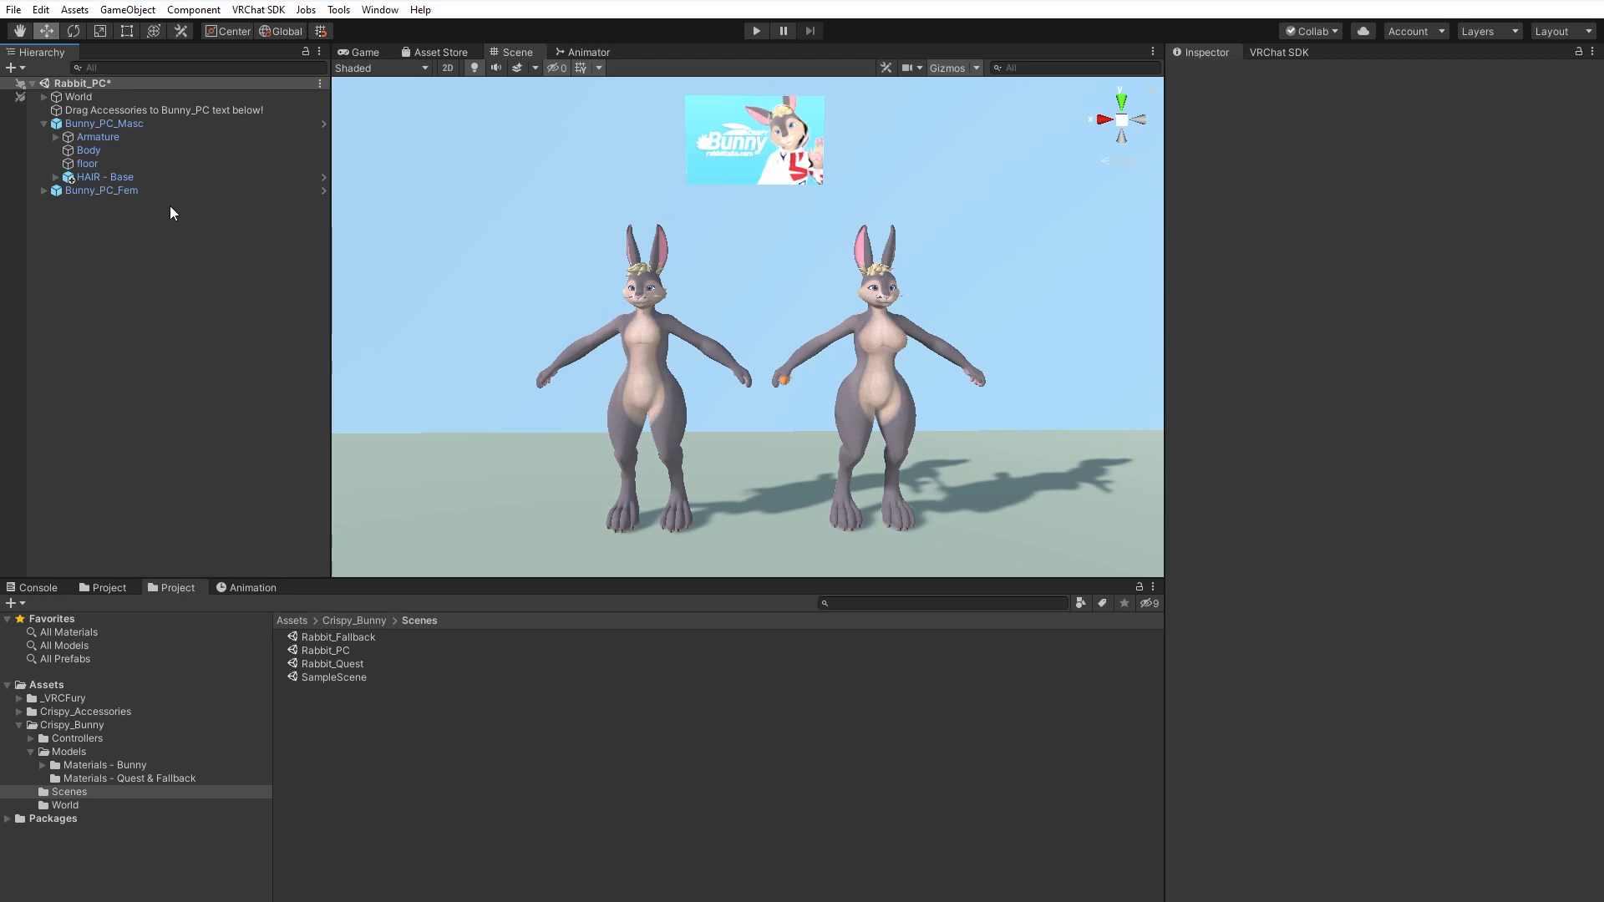
{"action": "left_click", "coordinate": [118, 177]}
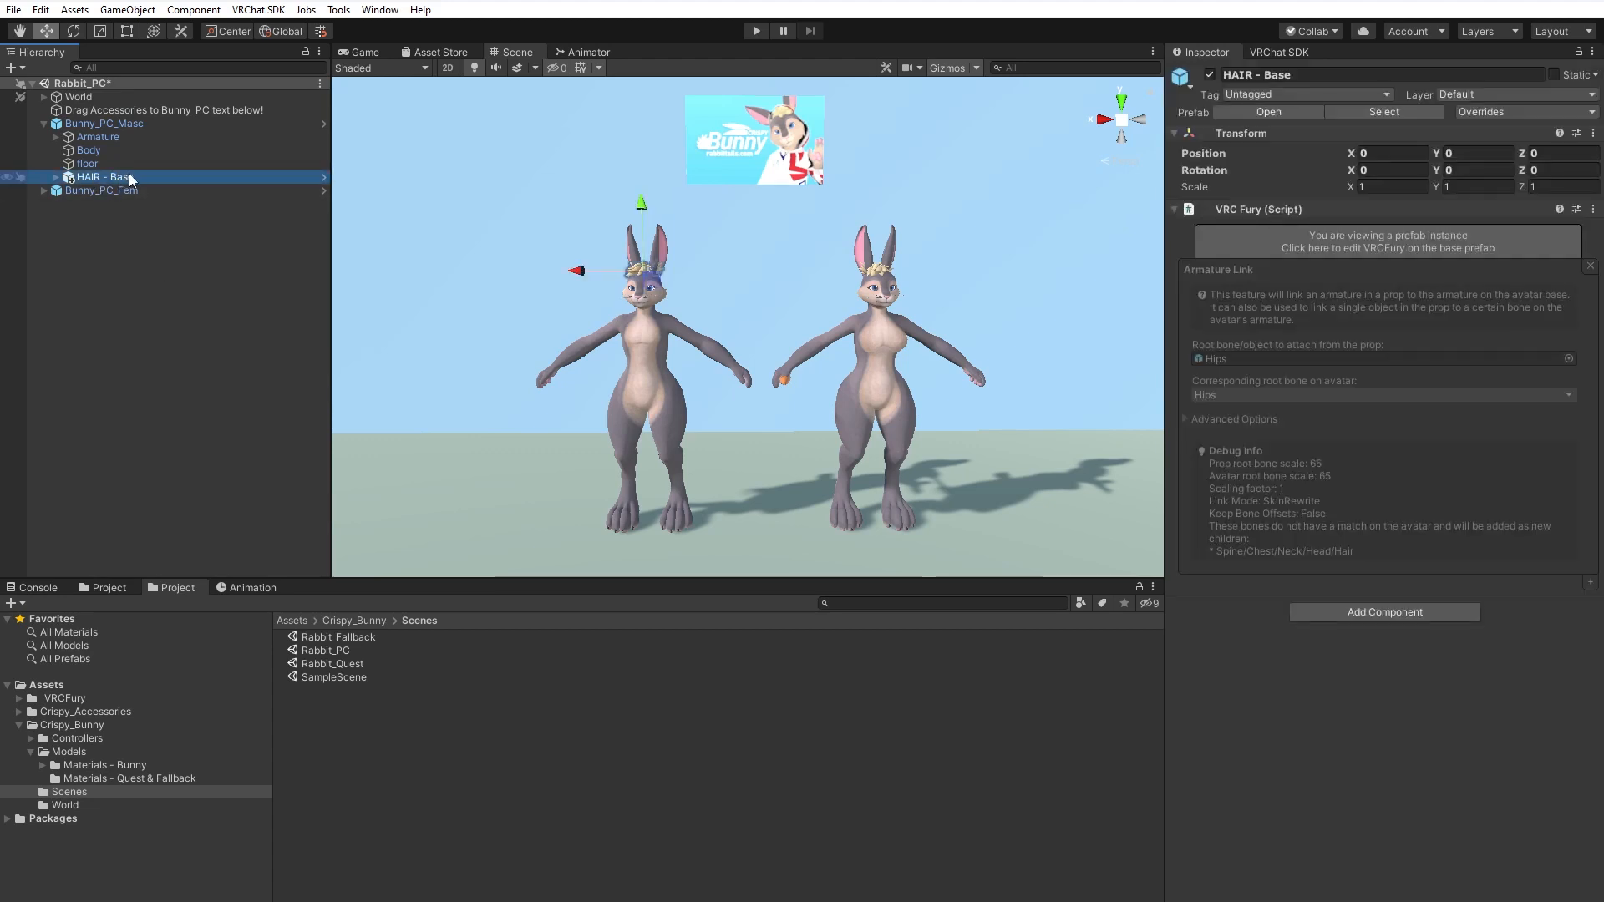
{"action": "key", "text": "Delete"}
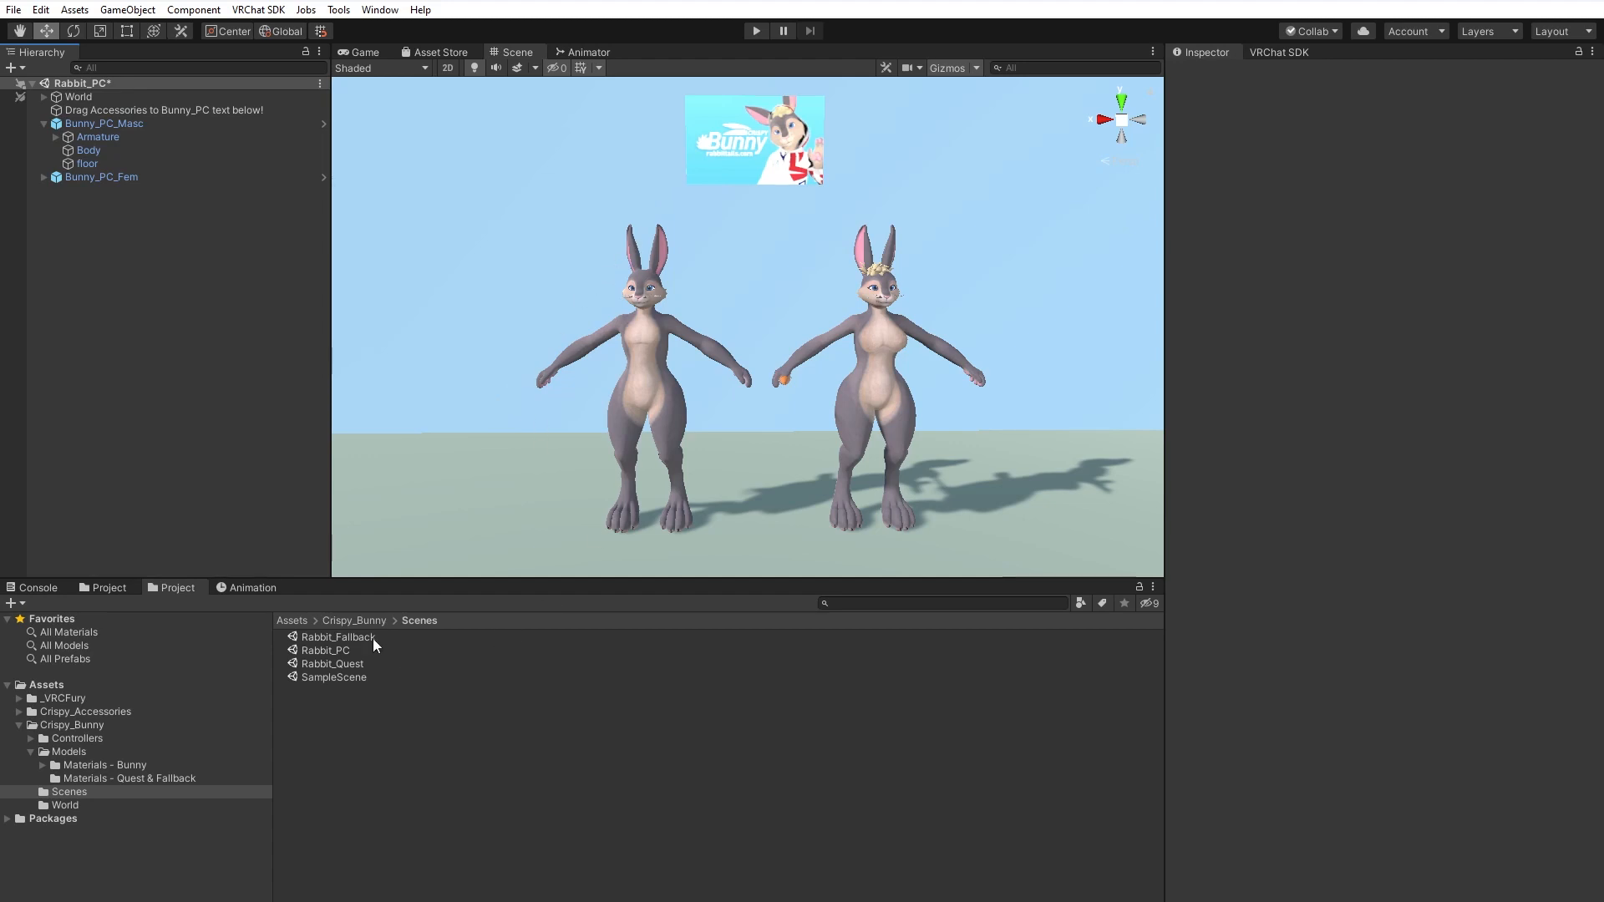
Add the CARROT - Base prefab from Crispy_Accessories > CARROT - Default to Bunny_PC_Masc.
{"action": "left_click", "coordinate": [301, 622]}
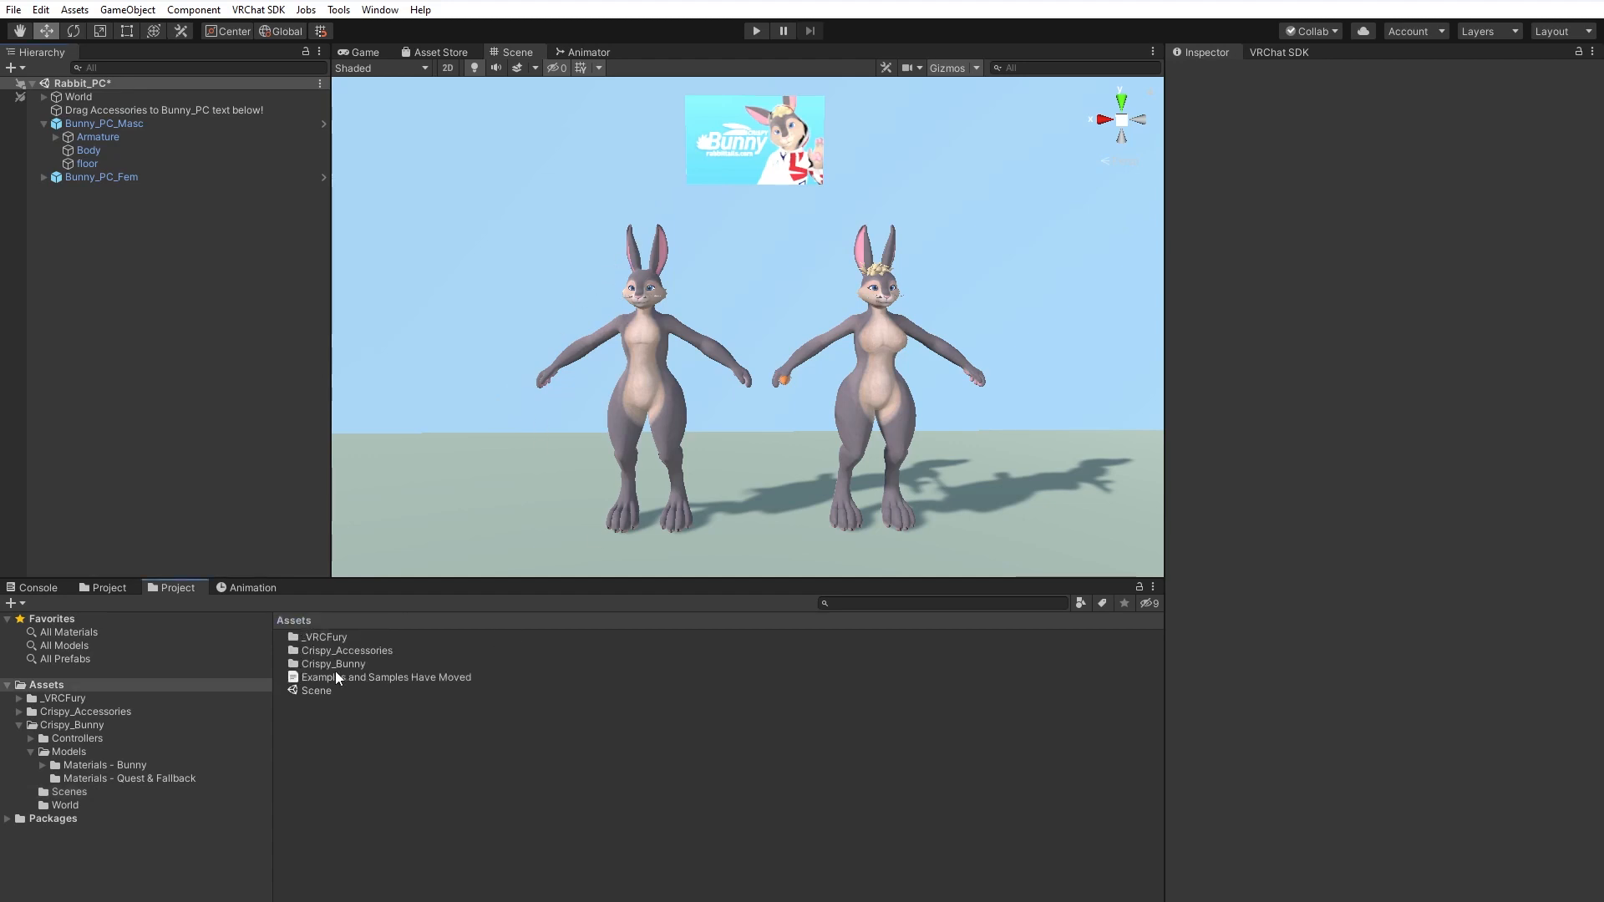
{"action": "double_click", "coordinate": [379, 650]}
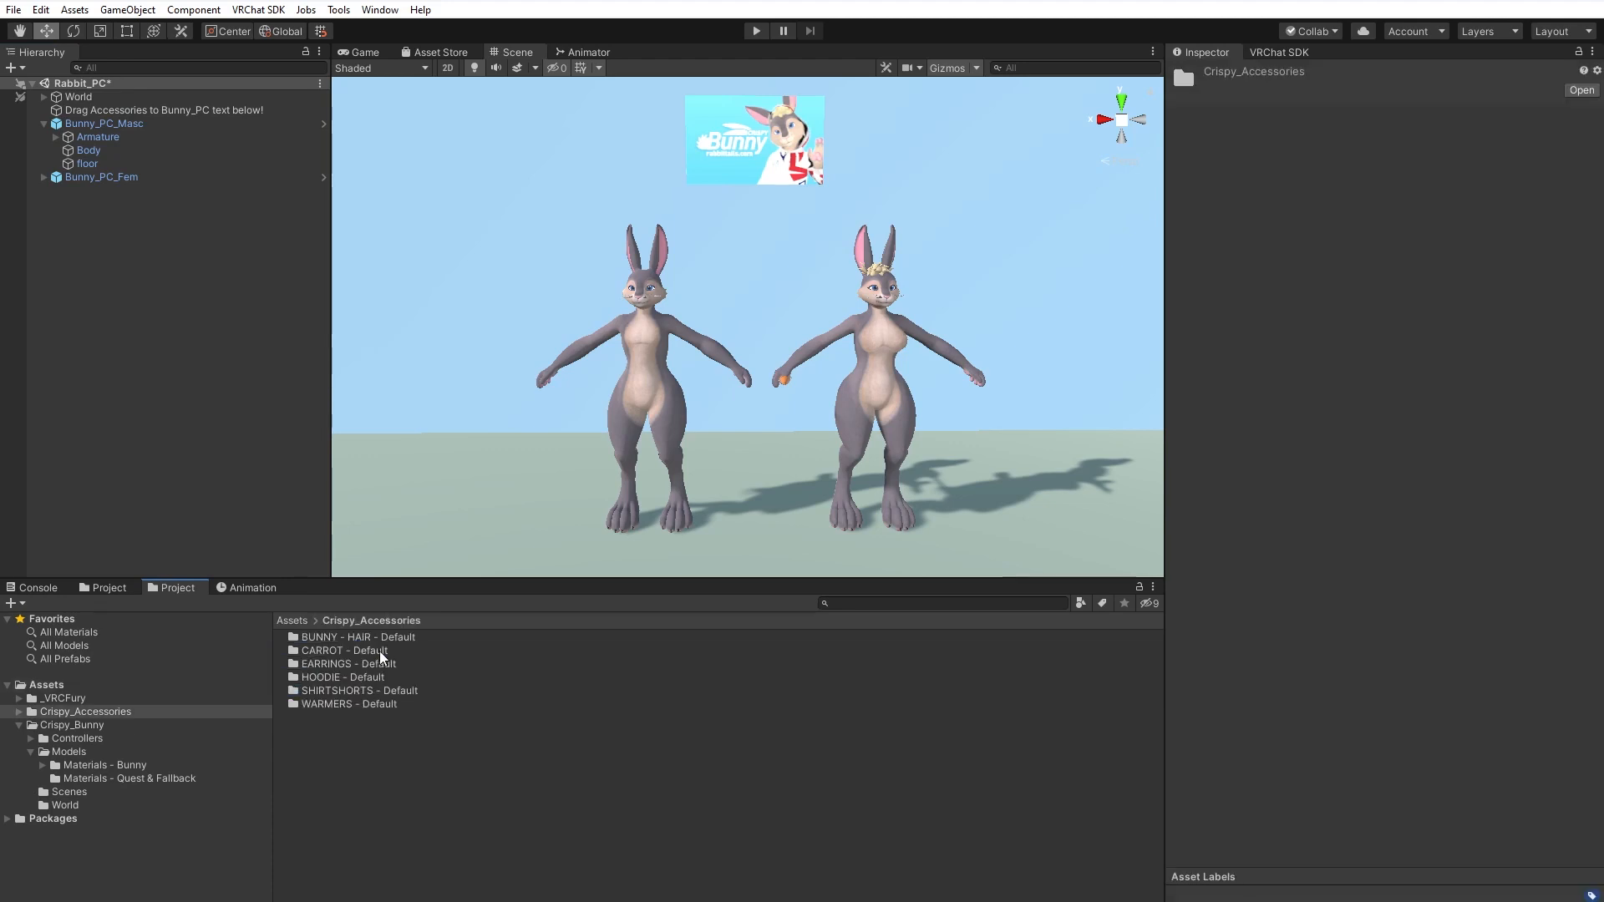
{"action": "double_click", "coordinate": [333, 652]}
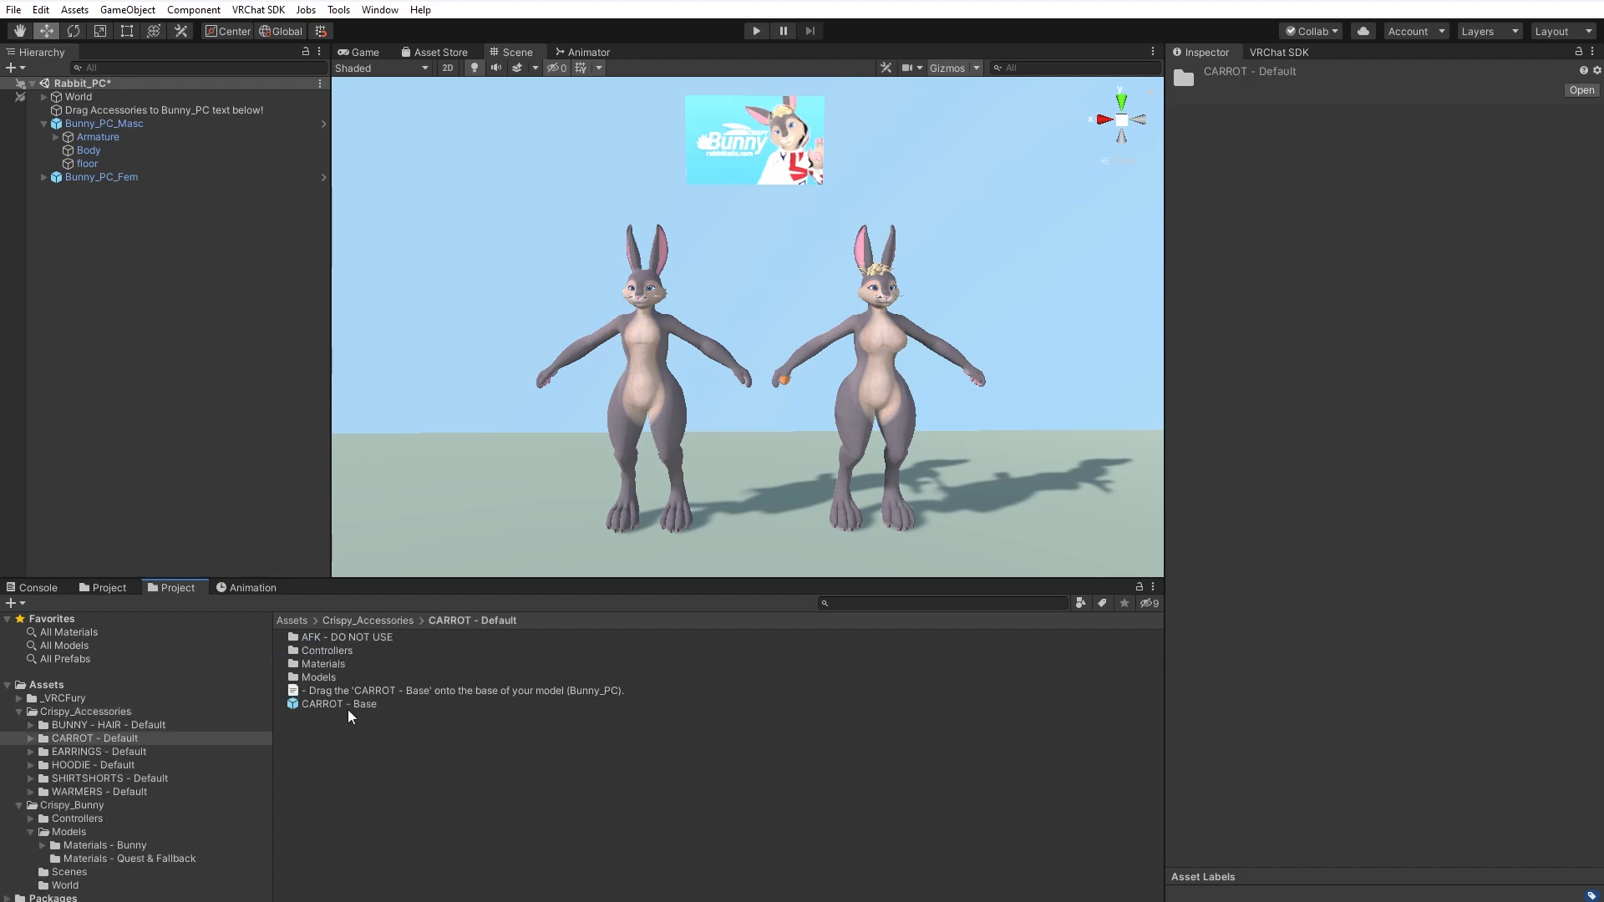
{"action": "left_click_drag", "start_coordinate": [348, 700], "coordinate": [110, 124]}
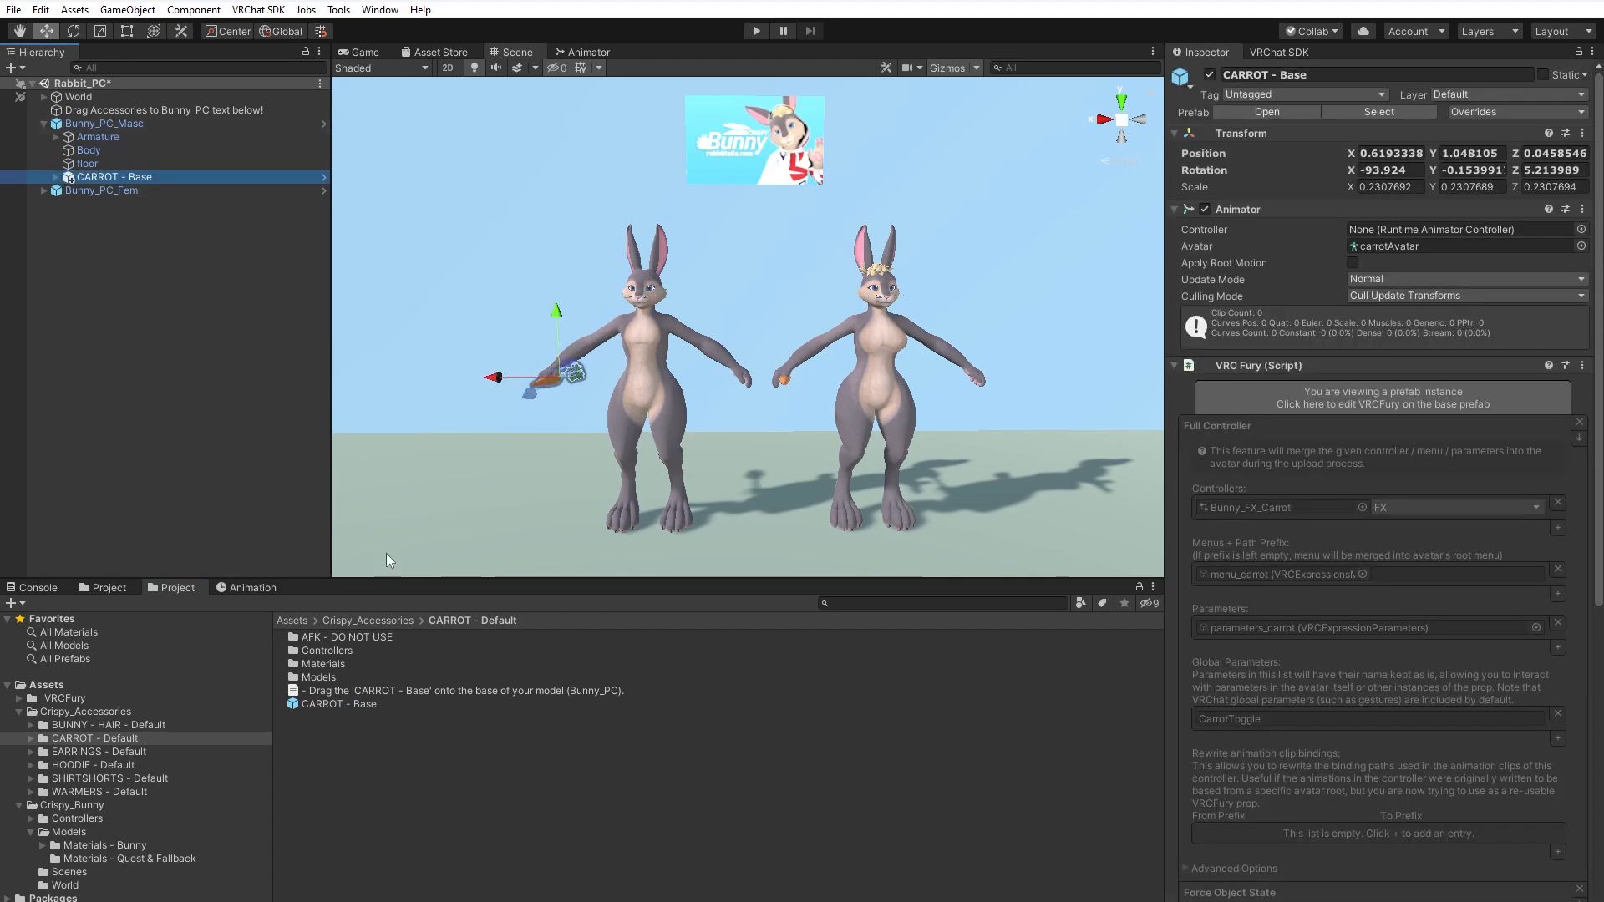
Add the HAIR - Base prefab from BUNNY - HAIR - Default > HAIR - Base - PC to Bunny_PC_Masc.
{"action": "left_click", "coordinate": [367, 620]}
{"action": "double_click", "coordinate": [344, 637]}
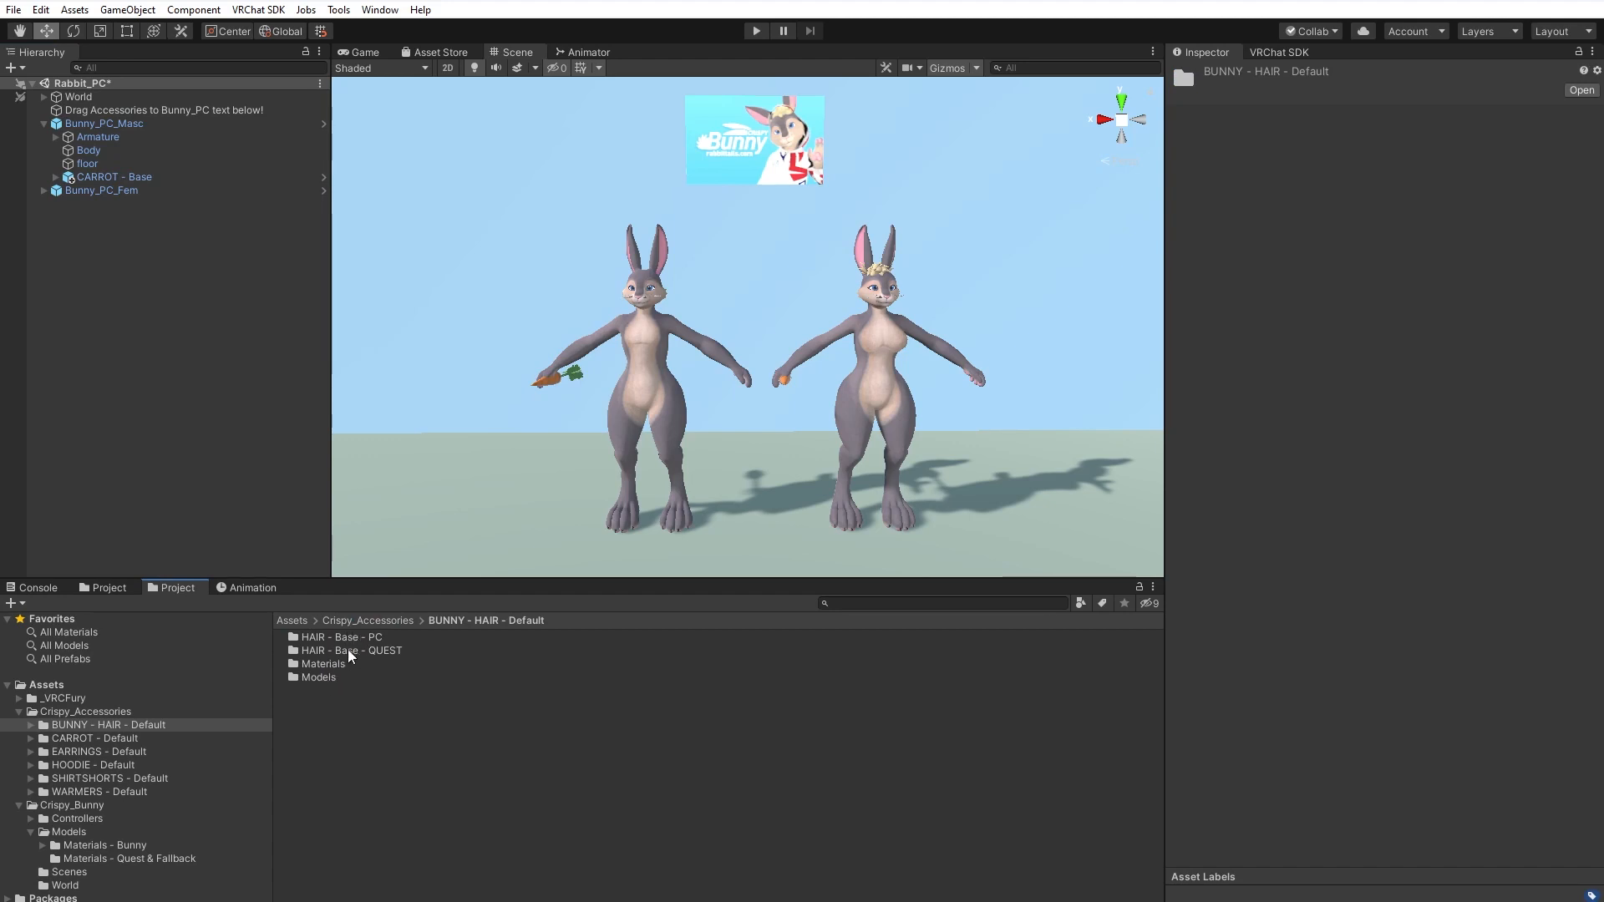
{"action": "double_click", "coordinate": [353, 638]}
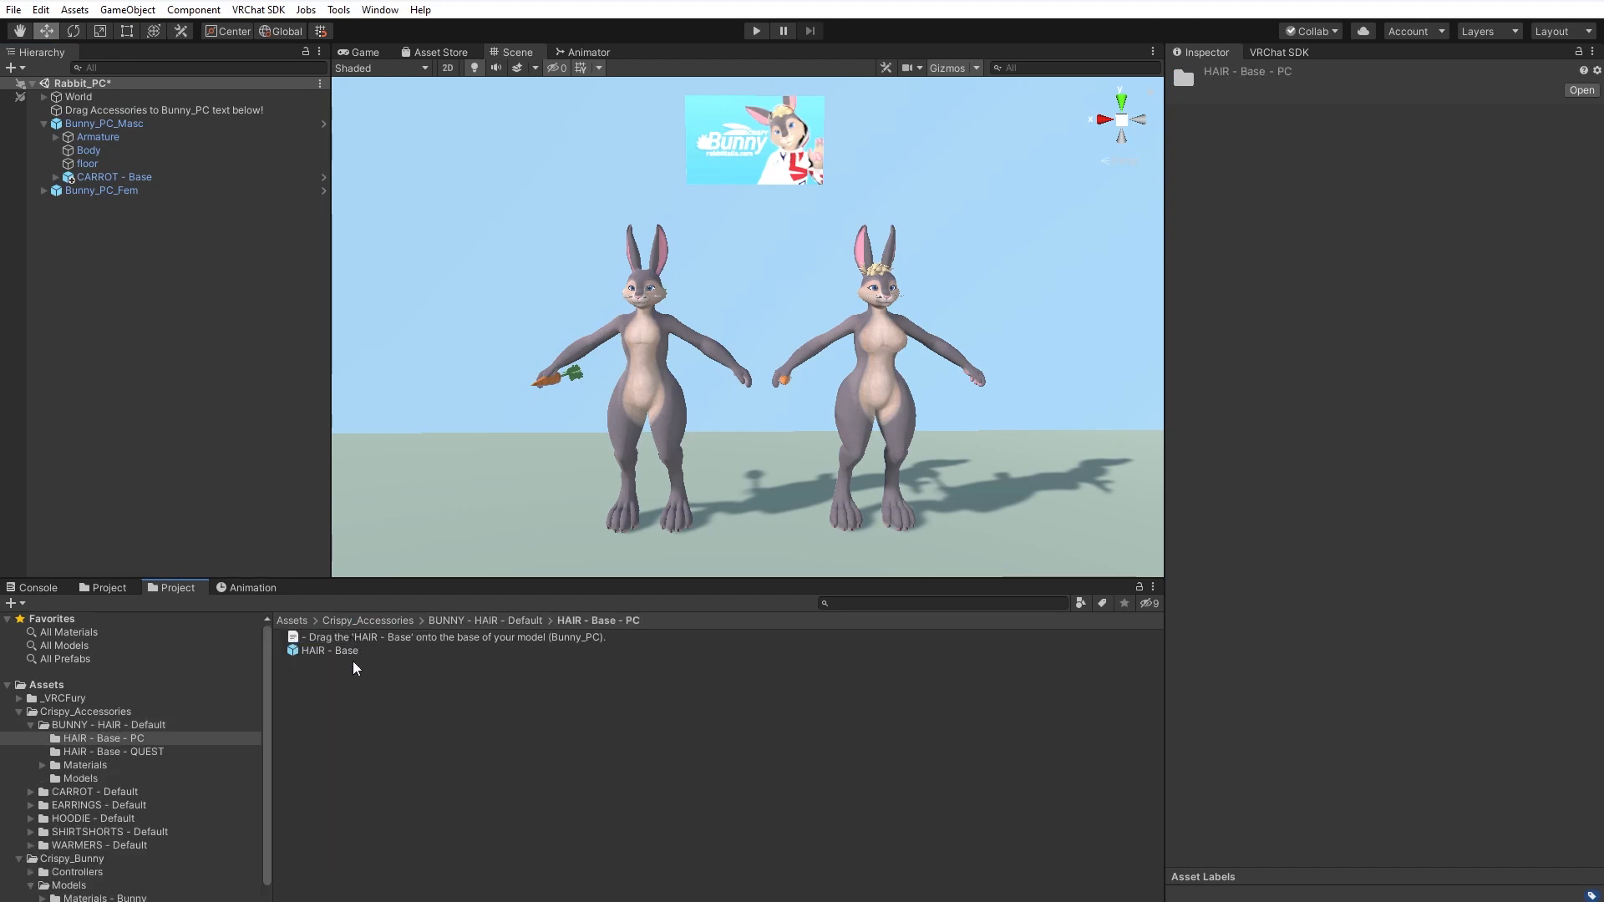
{"action": "left_click", "coordinate": [342, 654]}
{"action": "left_click_drag", "start_coordinate": [341, 657], "coordinate": [138, 123]}
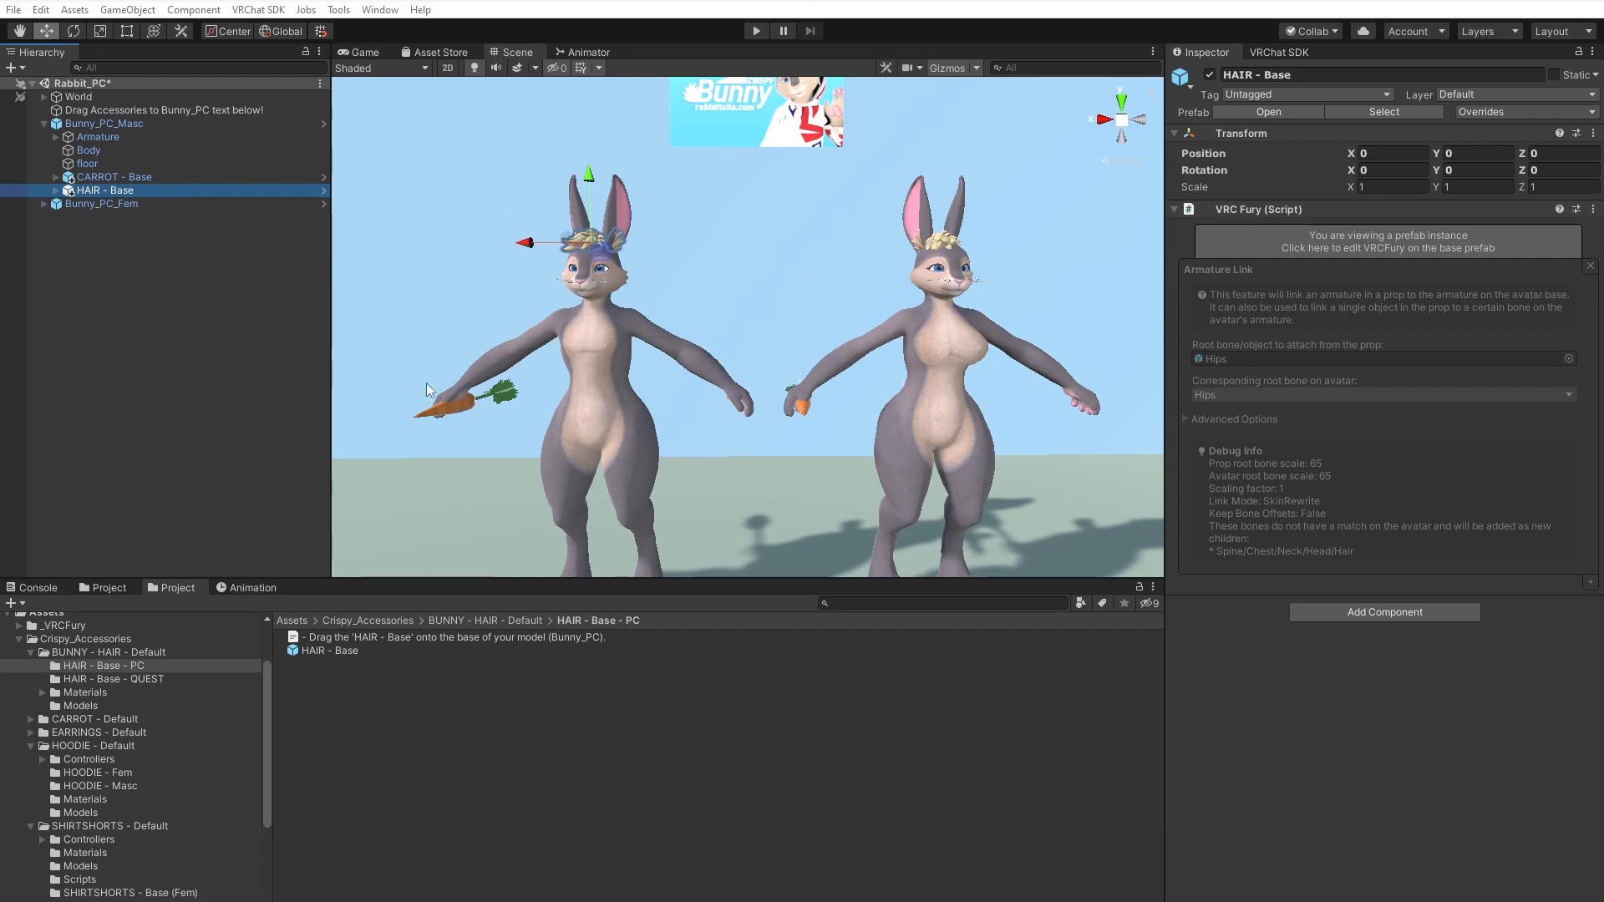
Browse the WARMERS - Default and HOODIE - Masc folders in Crispy_Accessories to examine their prefabs.
{"action": "left_click", "coordinate": [379, 621]}
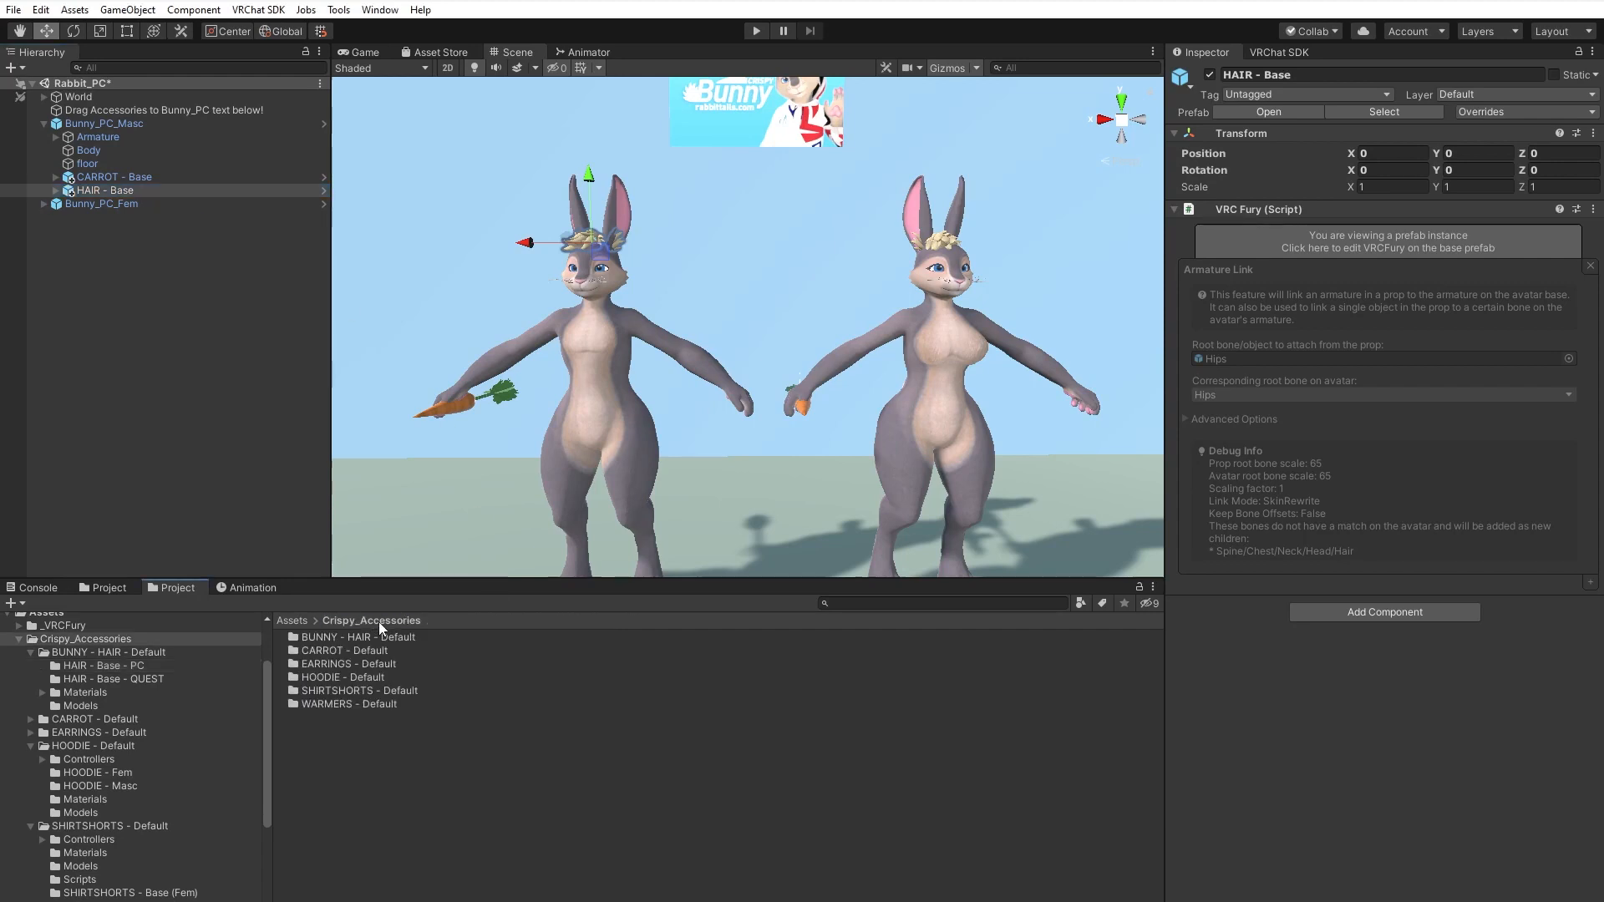
{"action": "left_click", "coordinate": [348, 678]}
{"action": "left_click", "coordinate": [351, 694]}
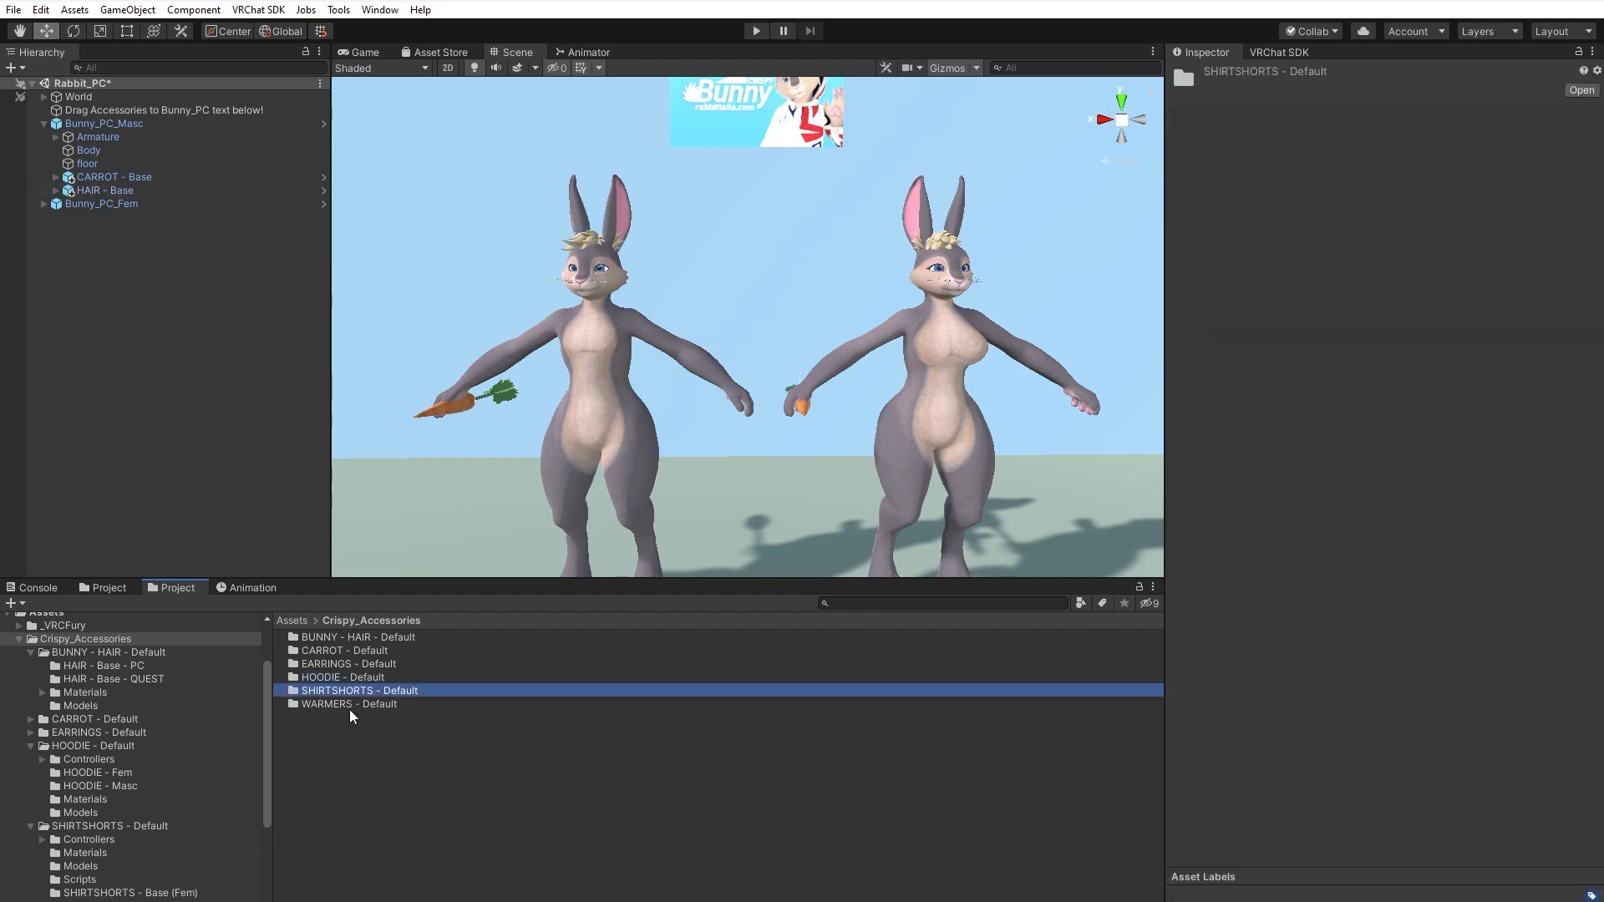
{"action": "left_click", "coordinate": [355, 707]}
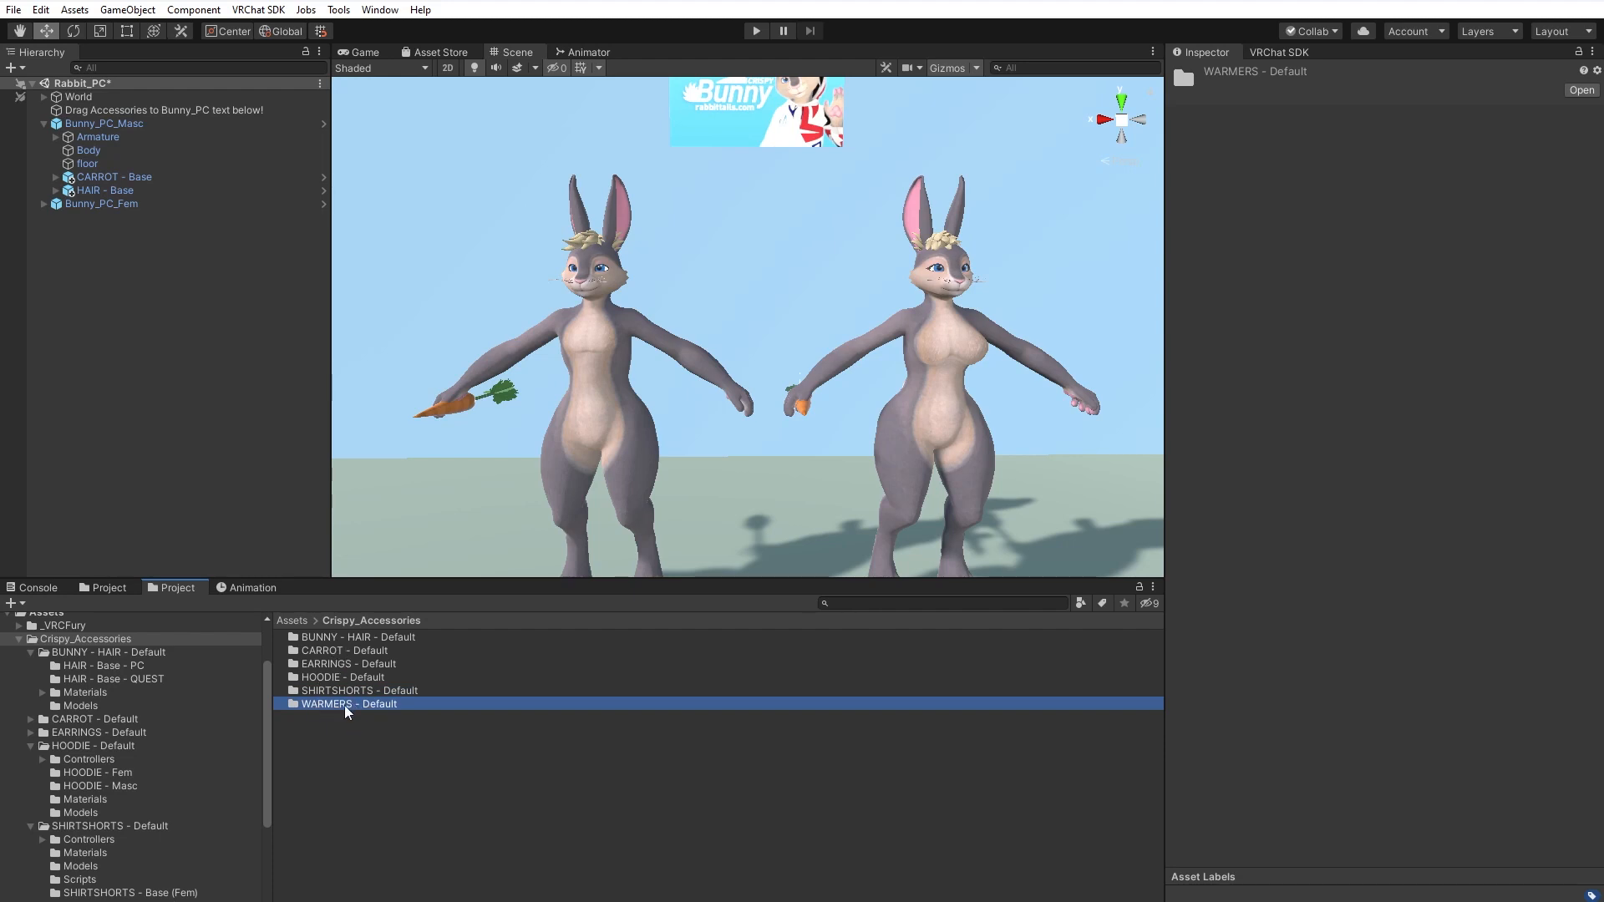
{"action": "double_click", "coordinate": [346, 705]}
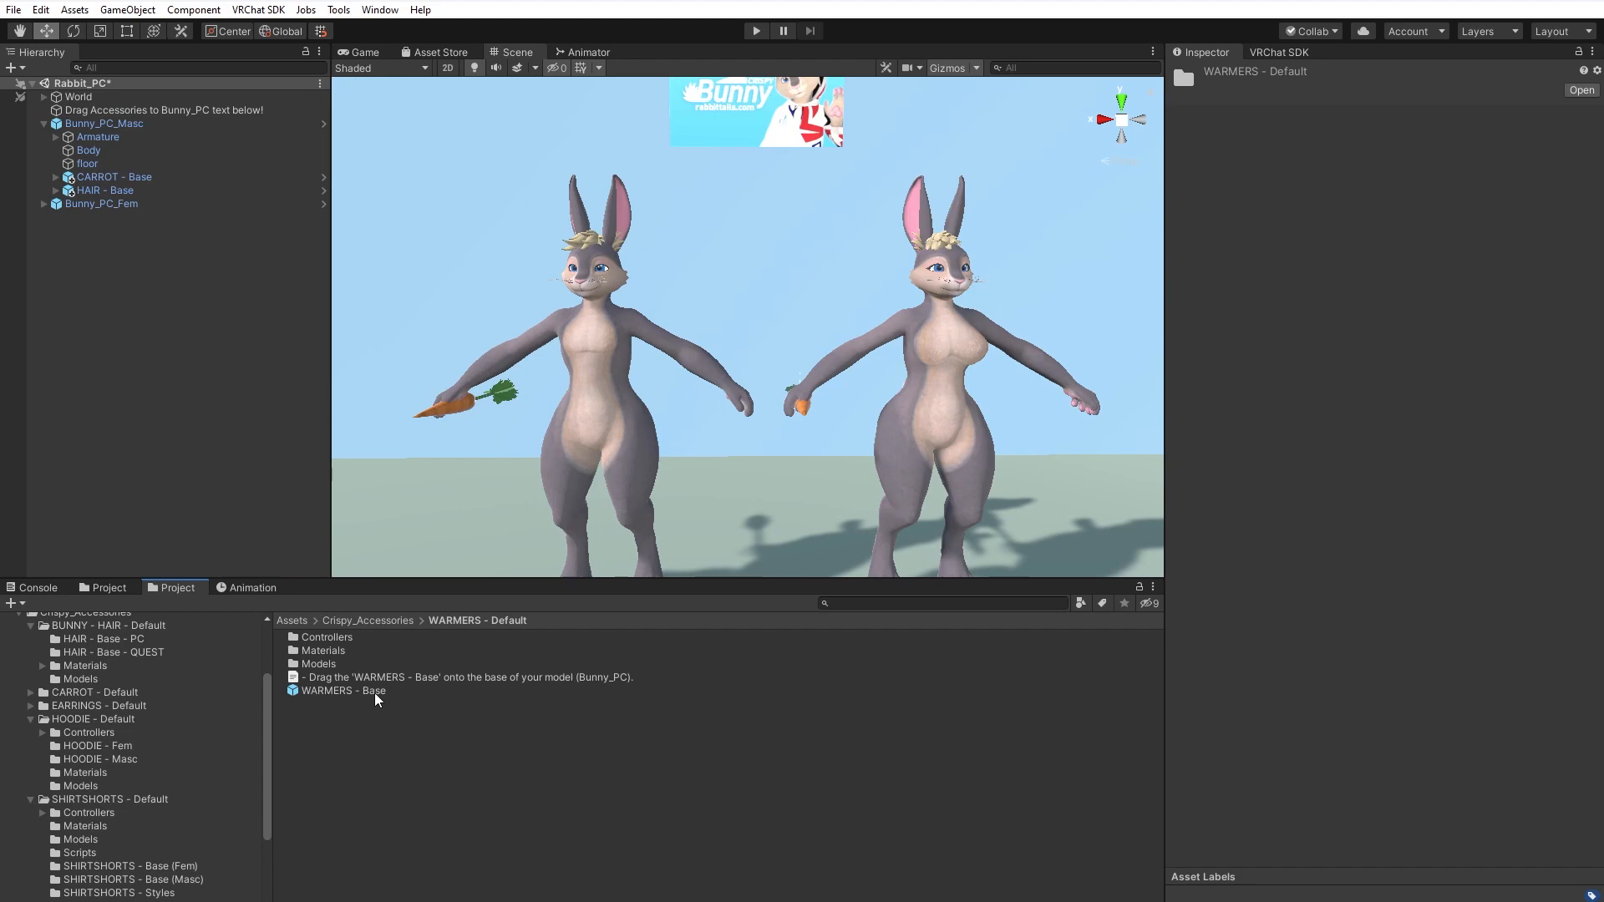
{"action": "left_click", "coordinate": [403, 620]}
{"action": "double_click", "coordinate": [359, 677]}
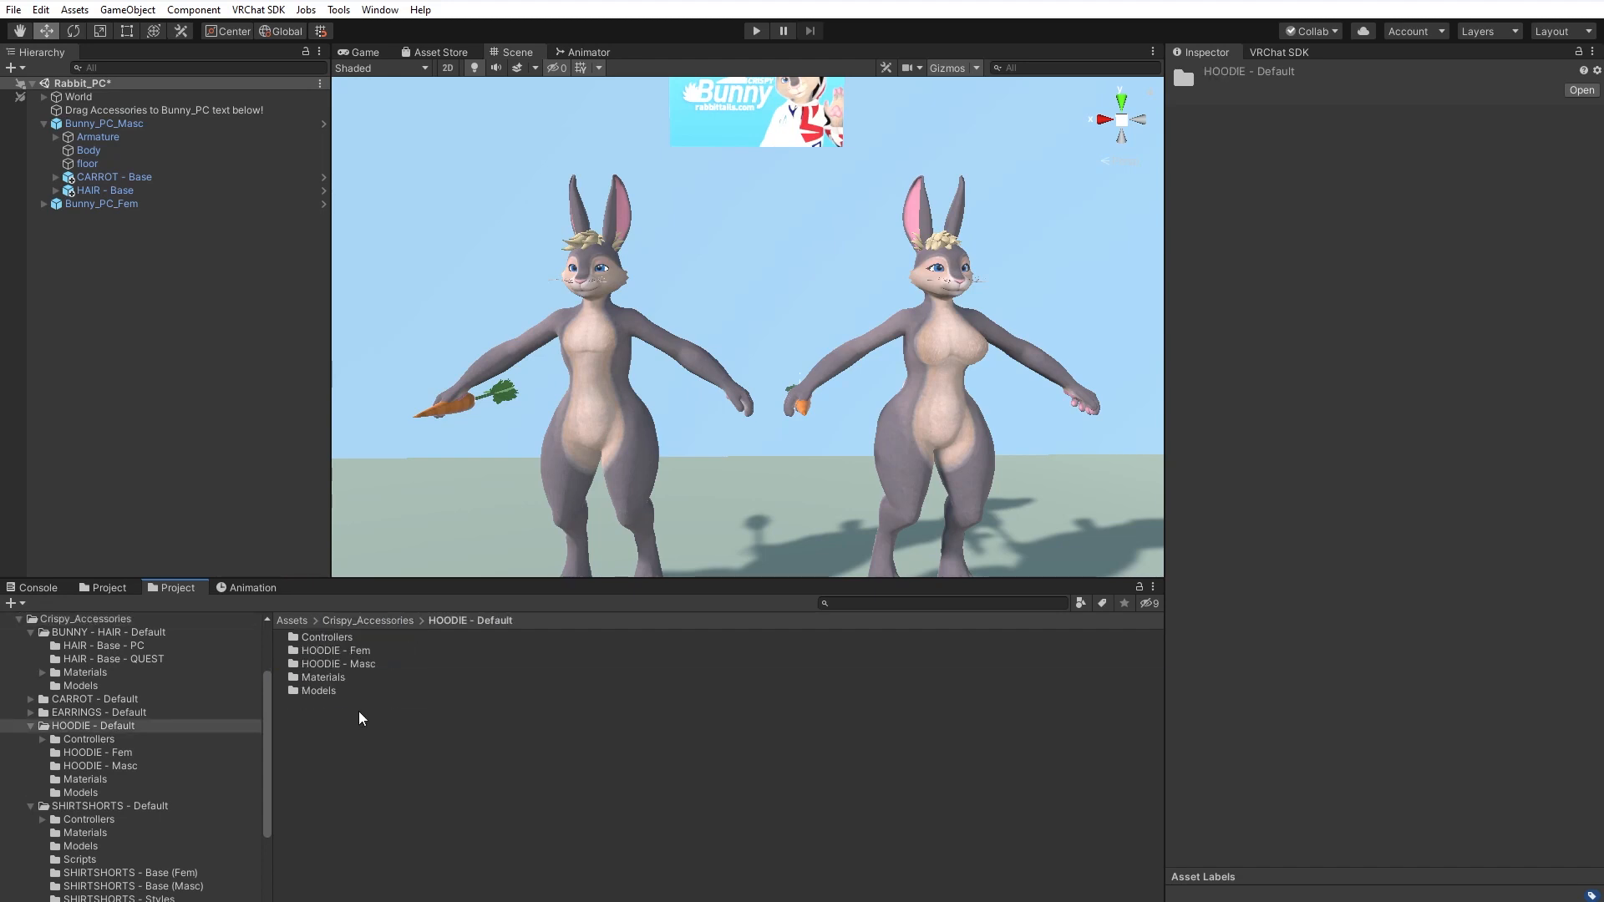
{"action": "double_click", "coordinate": [357, 664]}
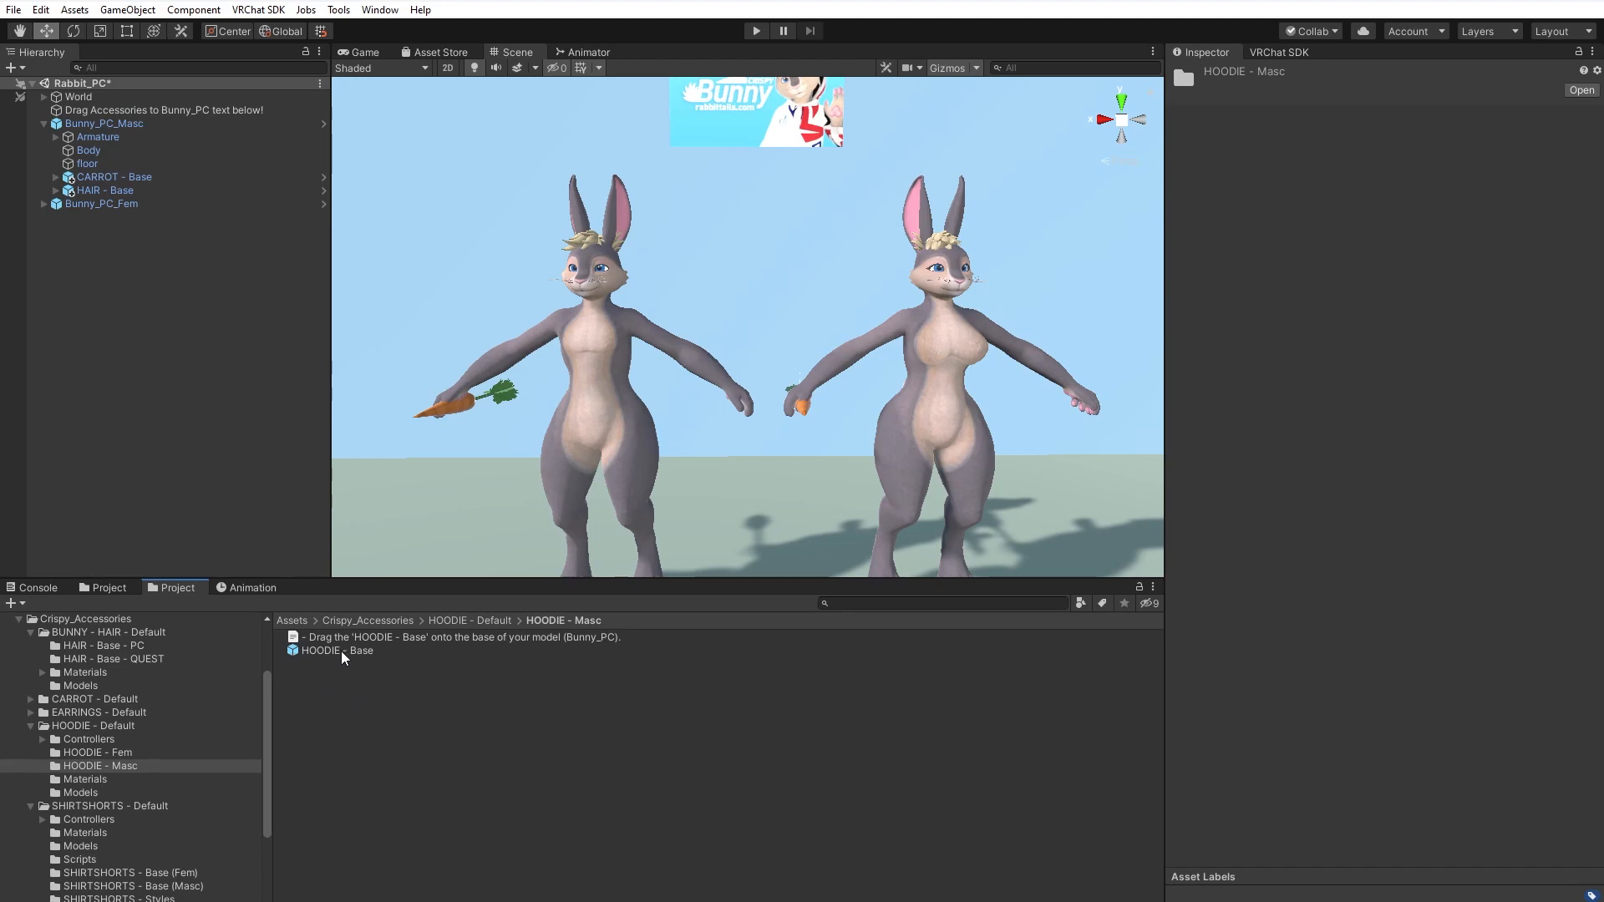
Add the WARMERS - Base prefab from Crispy_Accessories > WARMERS - Default to Bunny_PC_Masc.
{"action": "left_click", "coordinate": [385, 623]}
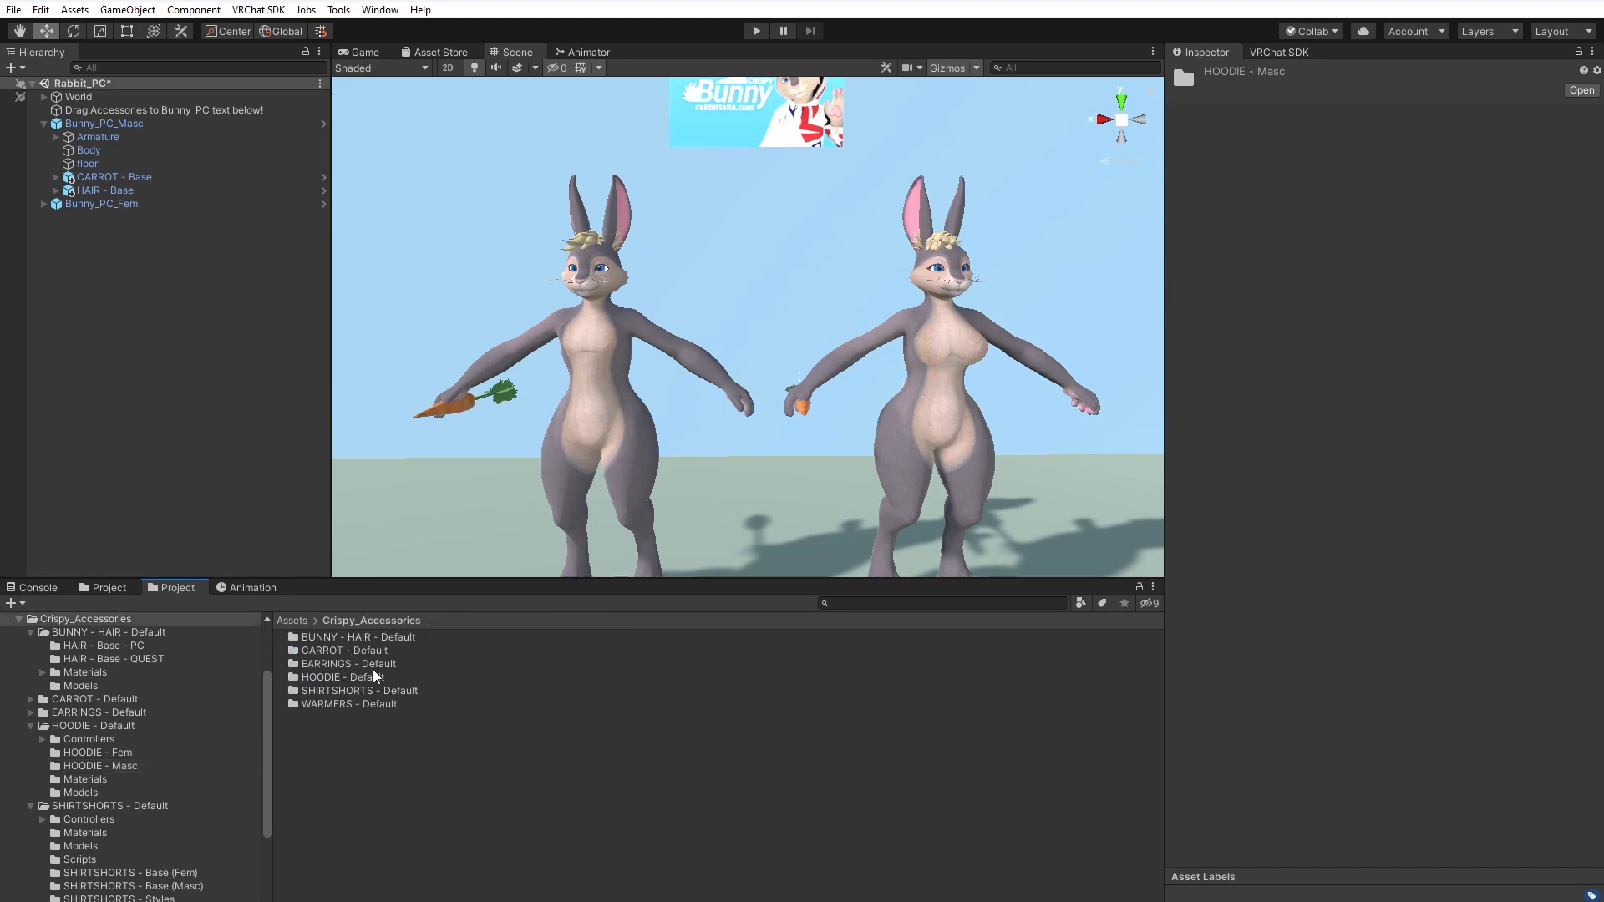
{"action": "double_click", "coordinate": [349, 703]}
{"action": "left_click", "coordinate": [336, 692]}
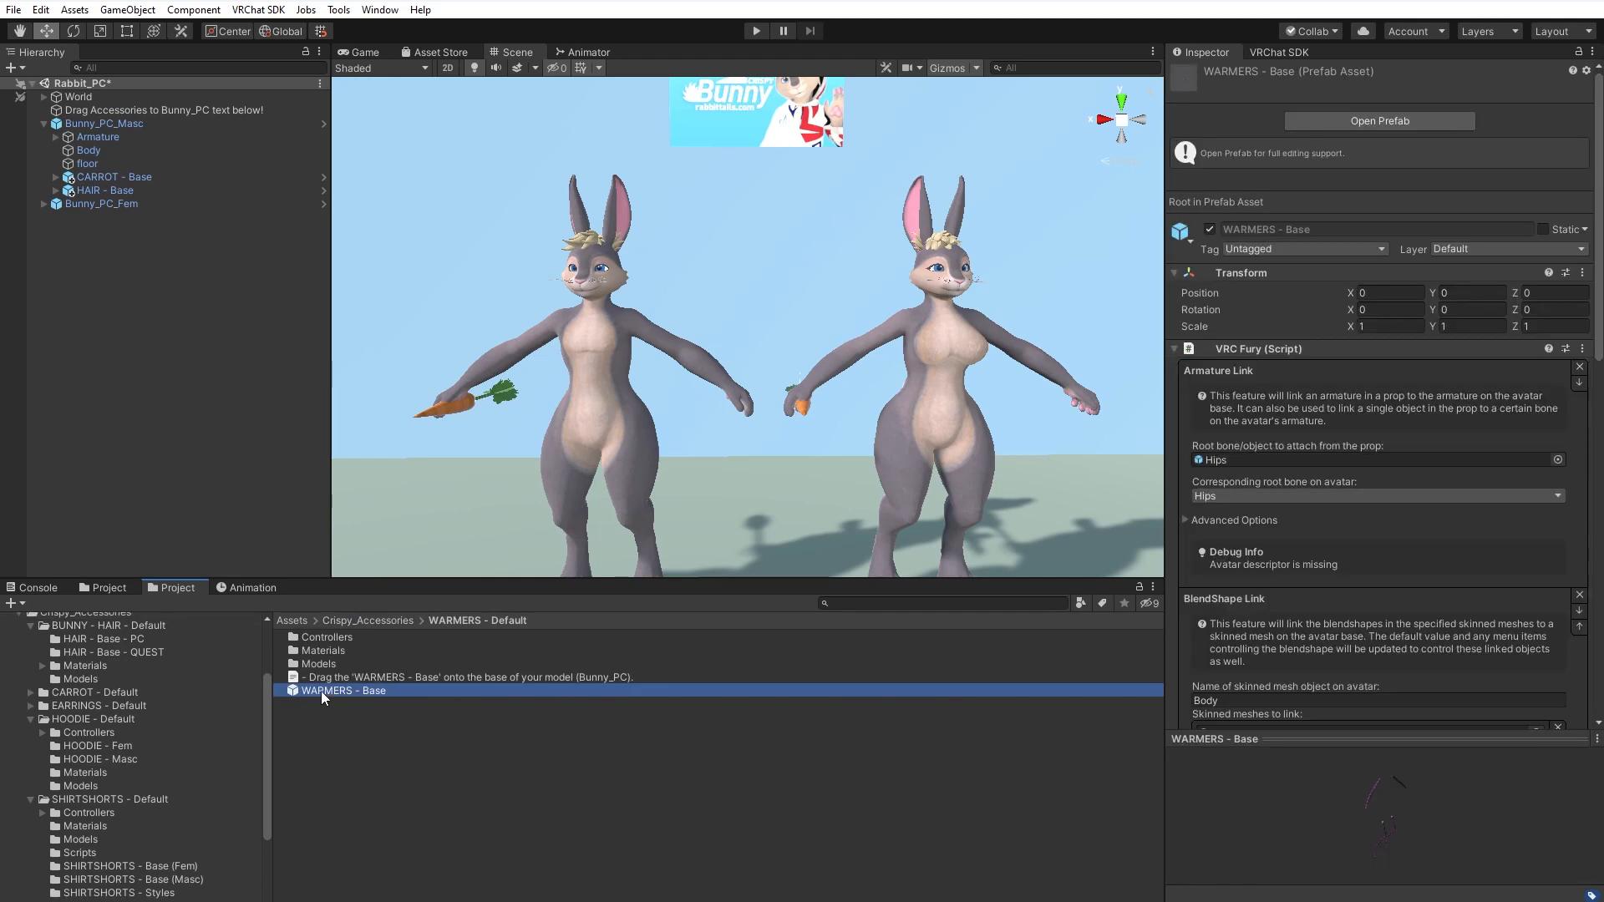
{"action": "left_click_drag", "start_coordinate": [321, 690], "coordinate": [91, 127]}
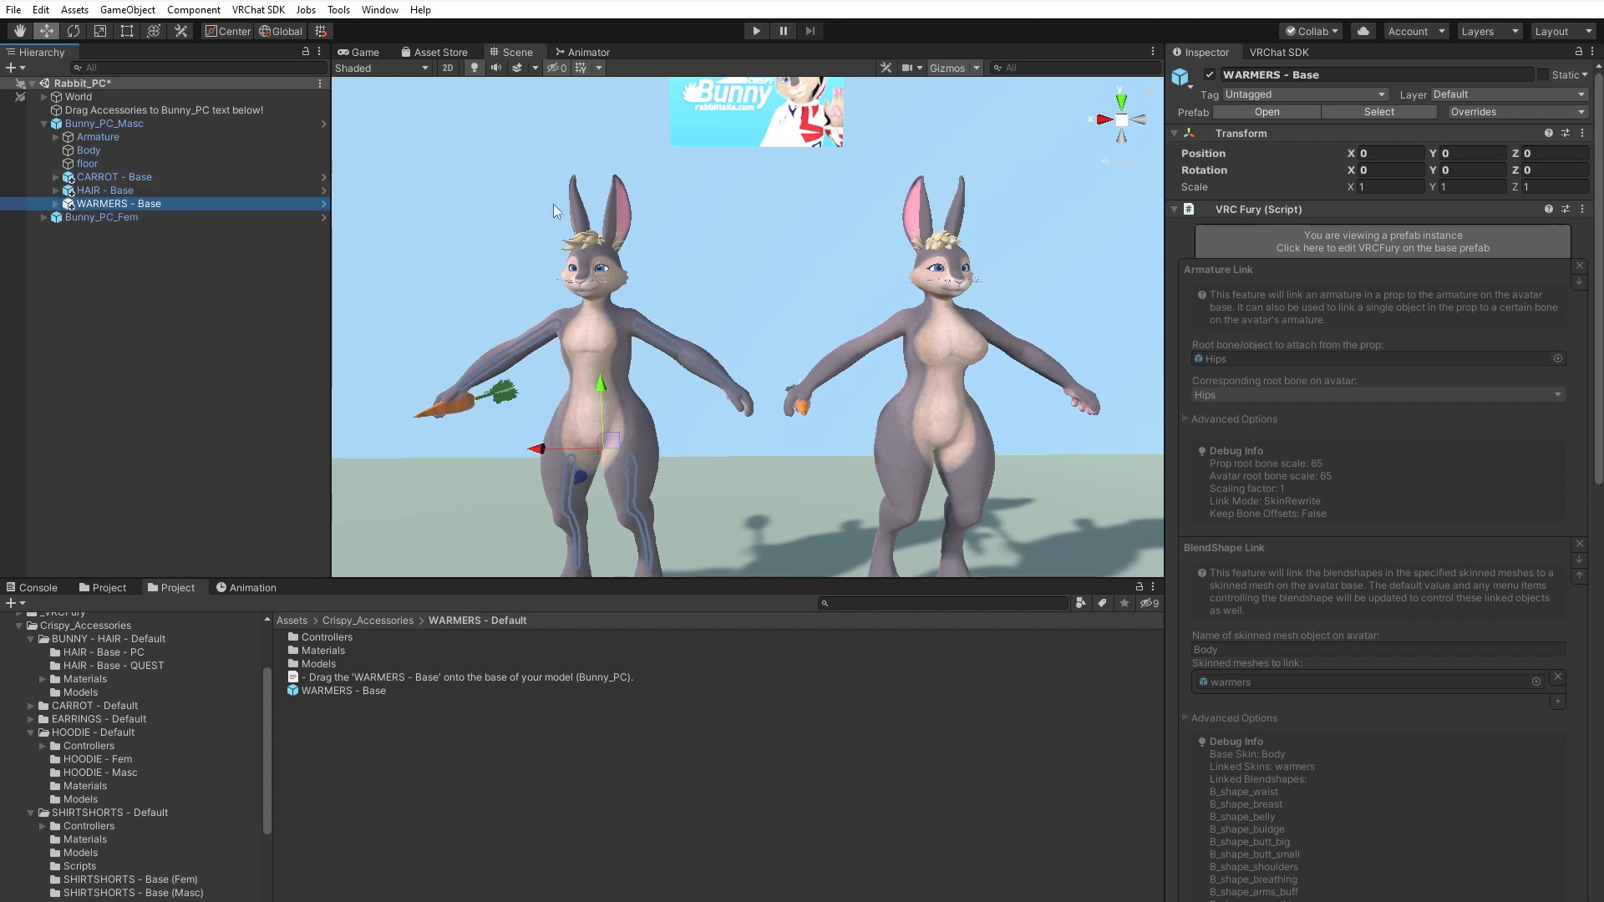
Set the C_warmer_arm_off and C_warmer_leg_off blendshapes of the warmers mesh under WARMERS - Base to 0.
{"action": "left_click", "coordinate": [56, 204]}
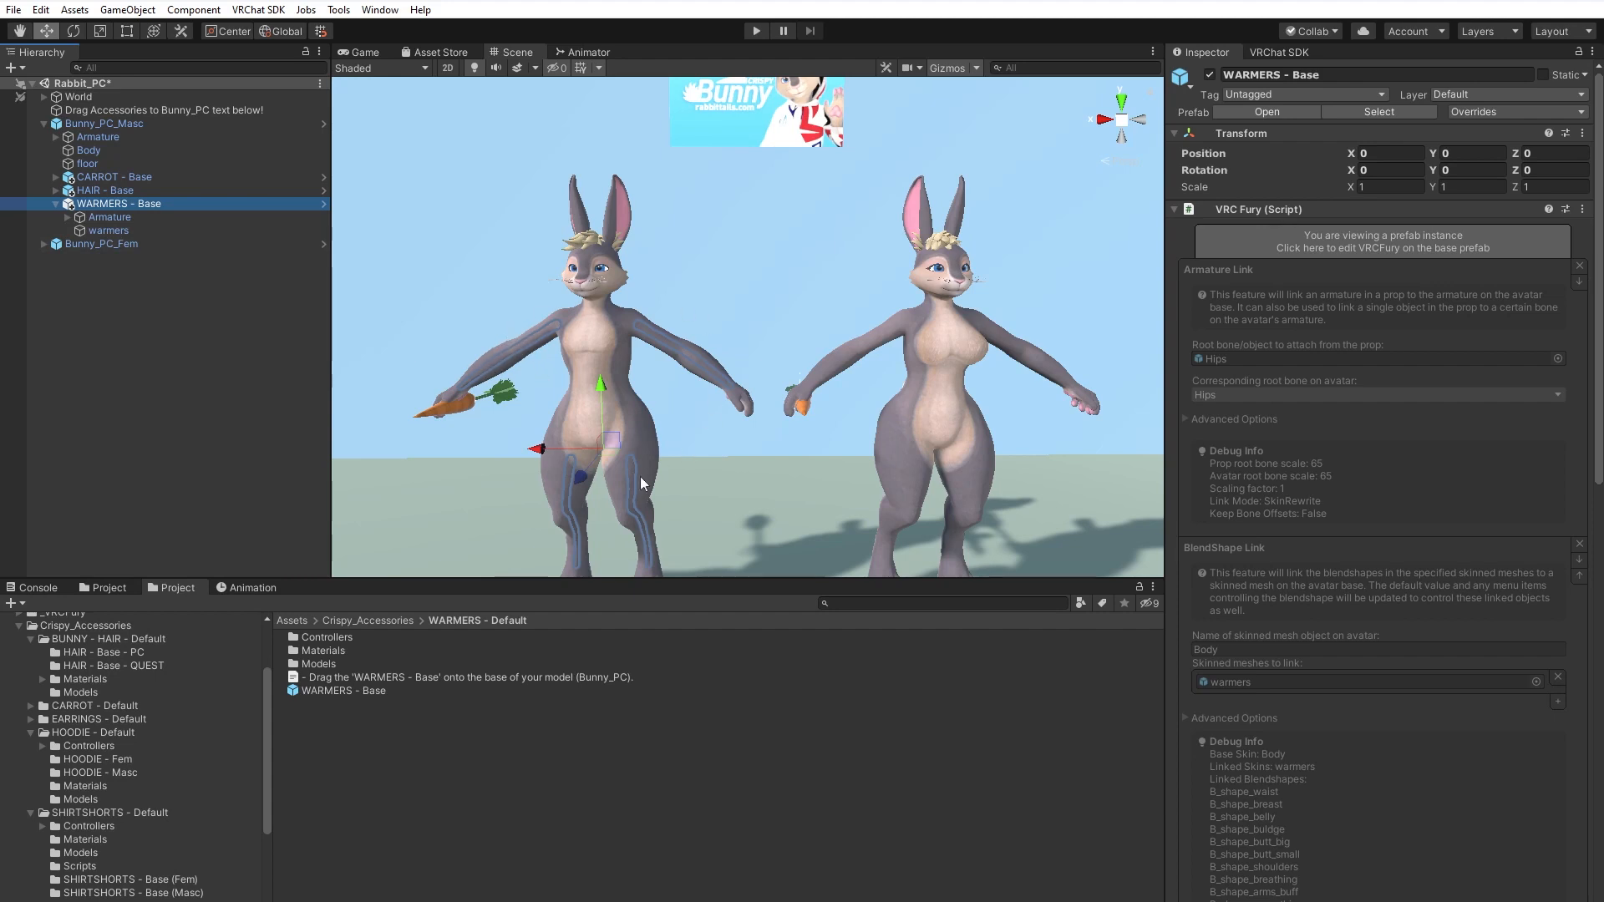
{"action": "left_click", "coordinate": [112, 231]}
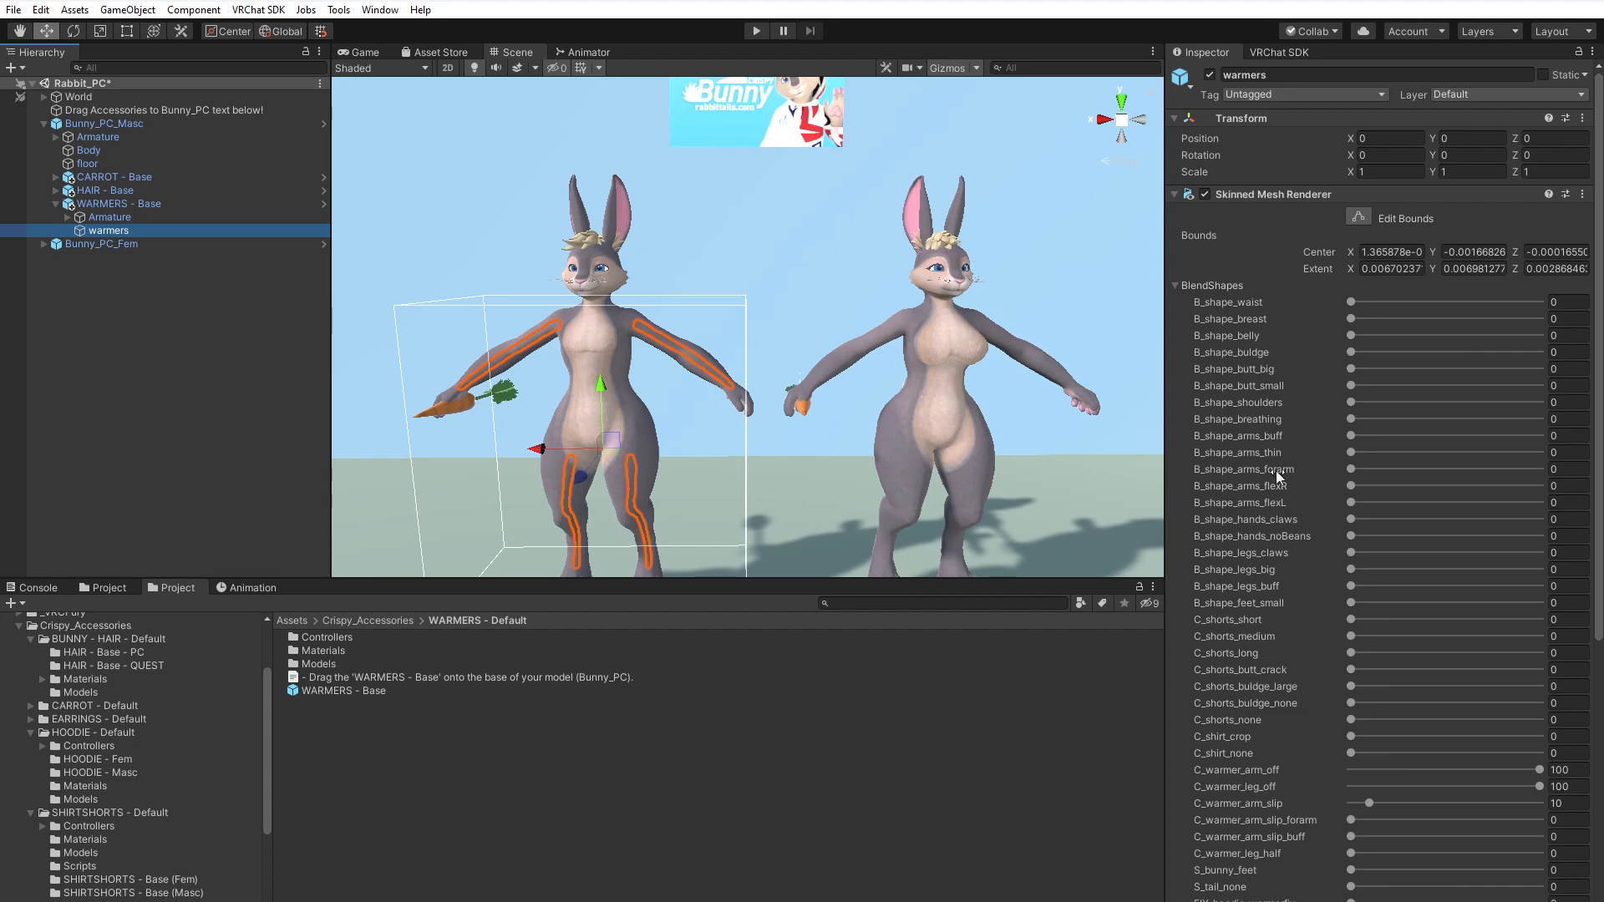
{"action": "scroll", "coordinate": [1276, 470], "scroll_direction": "down", "scroll_amount": 10}
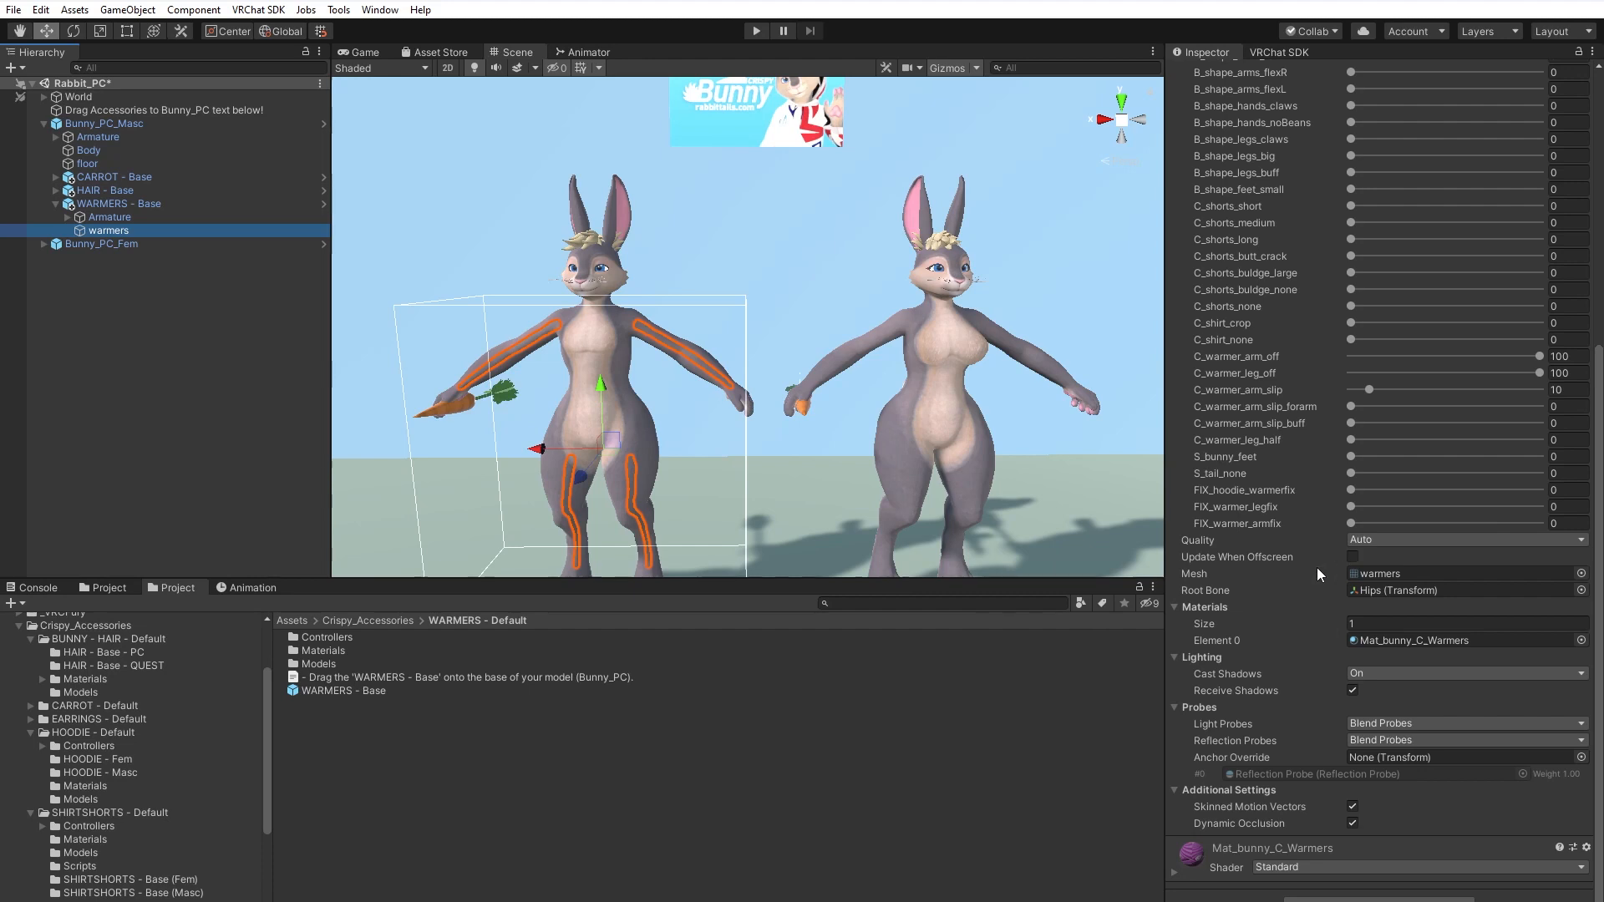
{"action": "scroll", "coordinate": [1317, 568], "scroll_direction": "up", "scroll_amount": 6}
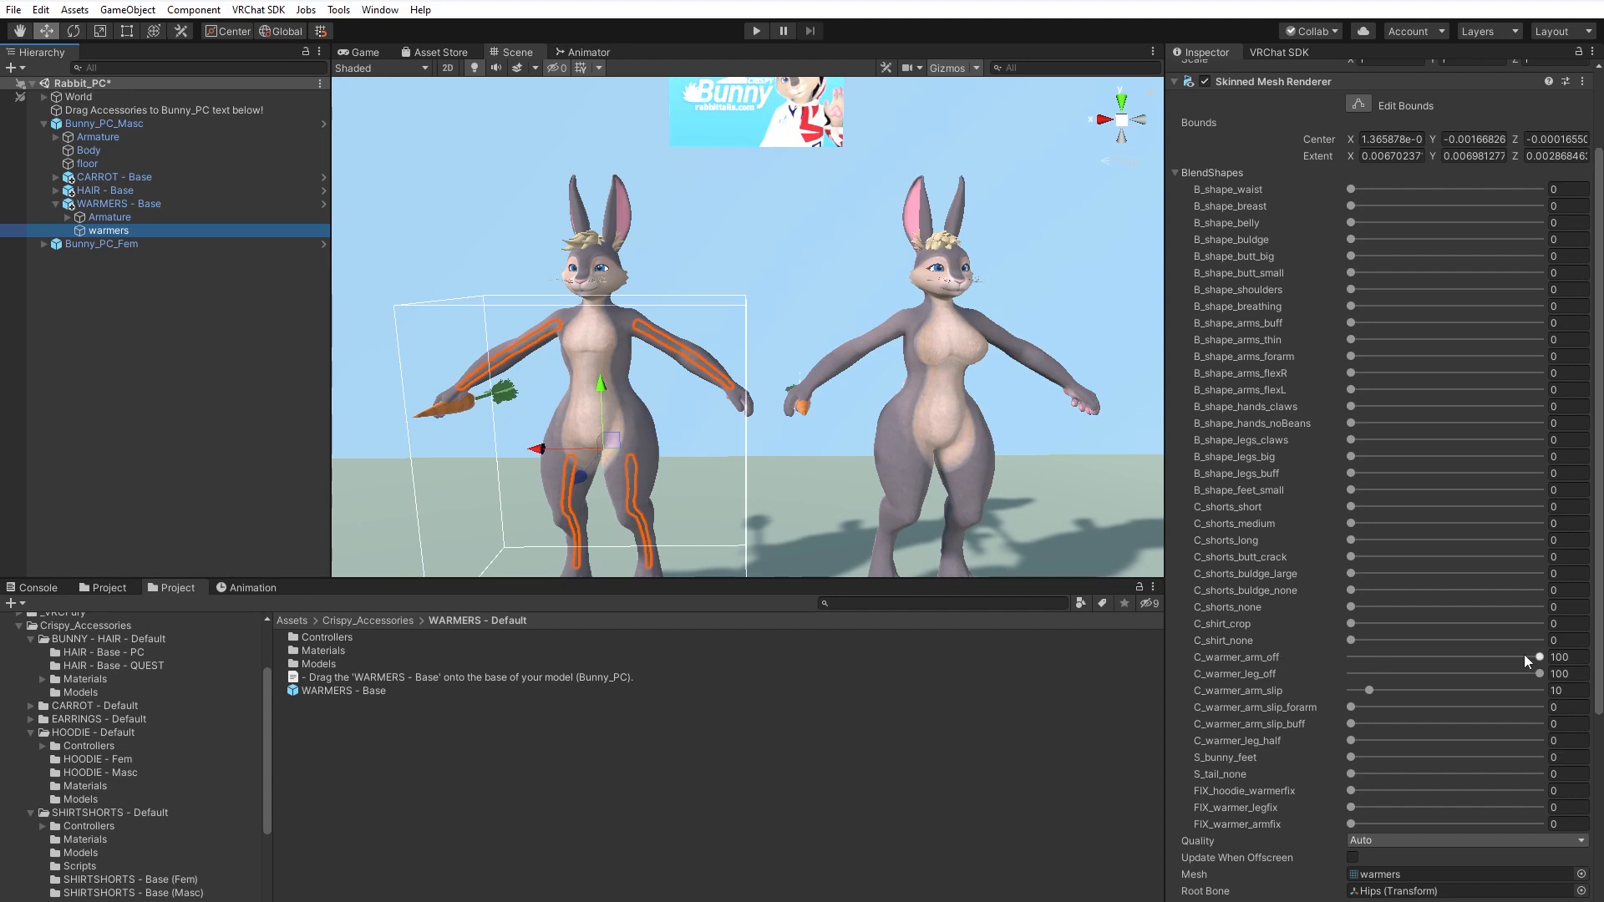
{"action": "left_click_drag", "start_coordinate": [1540, 657], "coordinate": [1326, 662]}
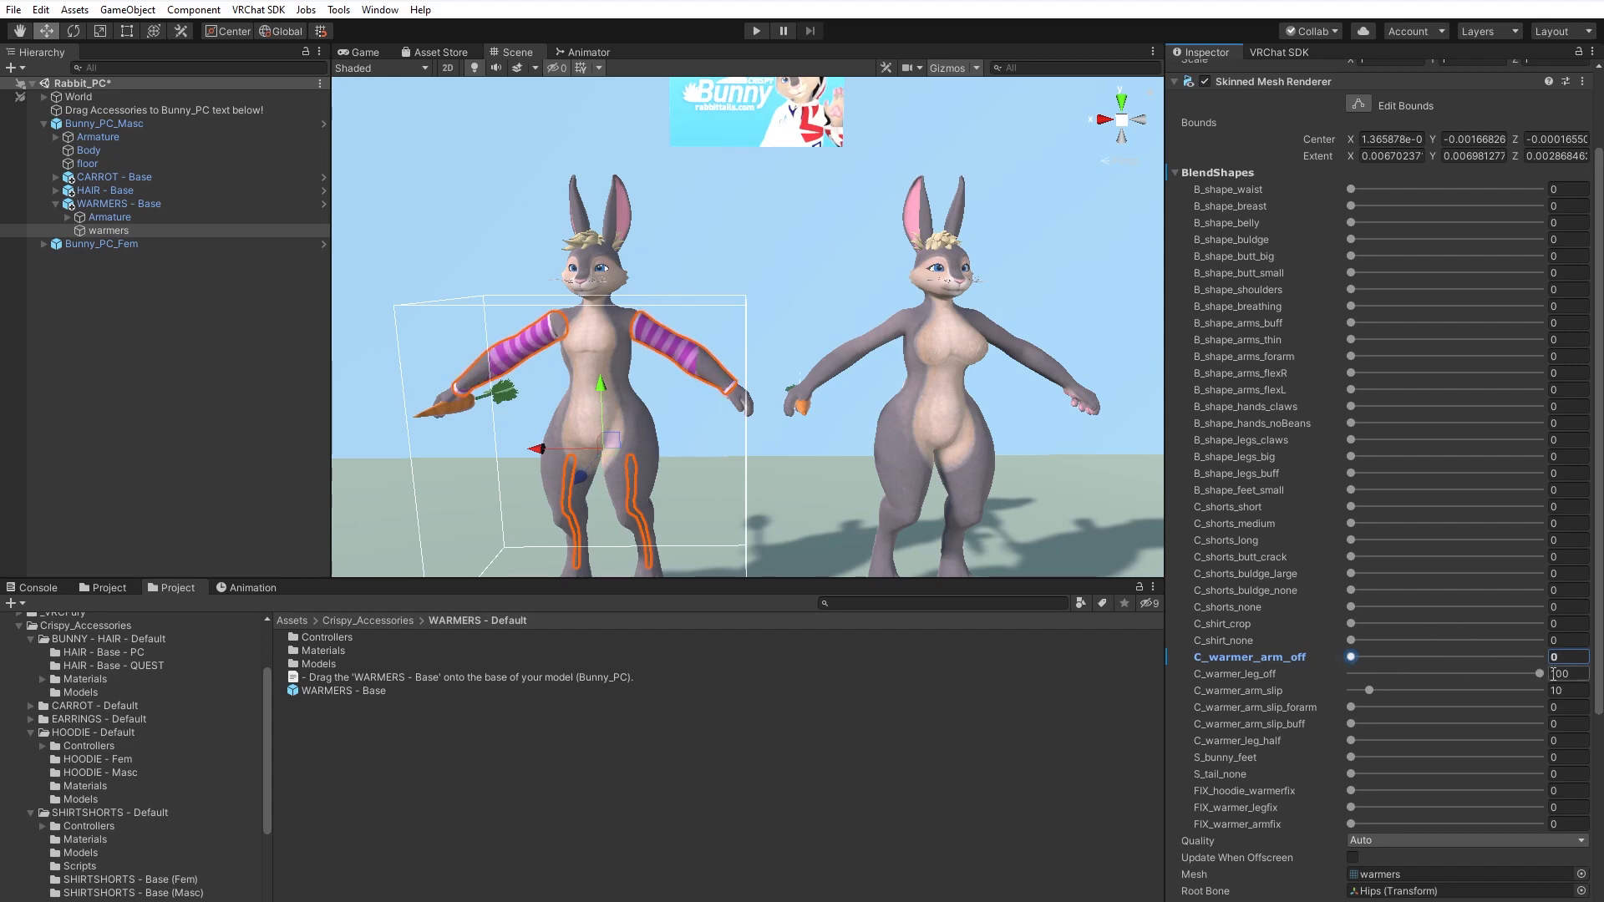
{"action": "left_click_drag", "start_coordinate": [1539, 673], "coordinate": [1340, 669]}
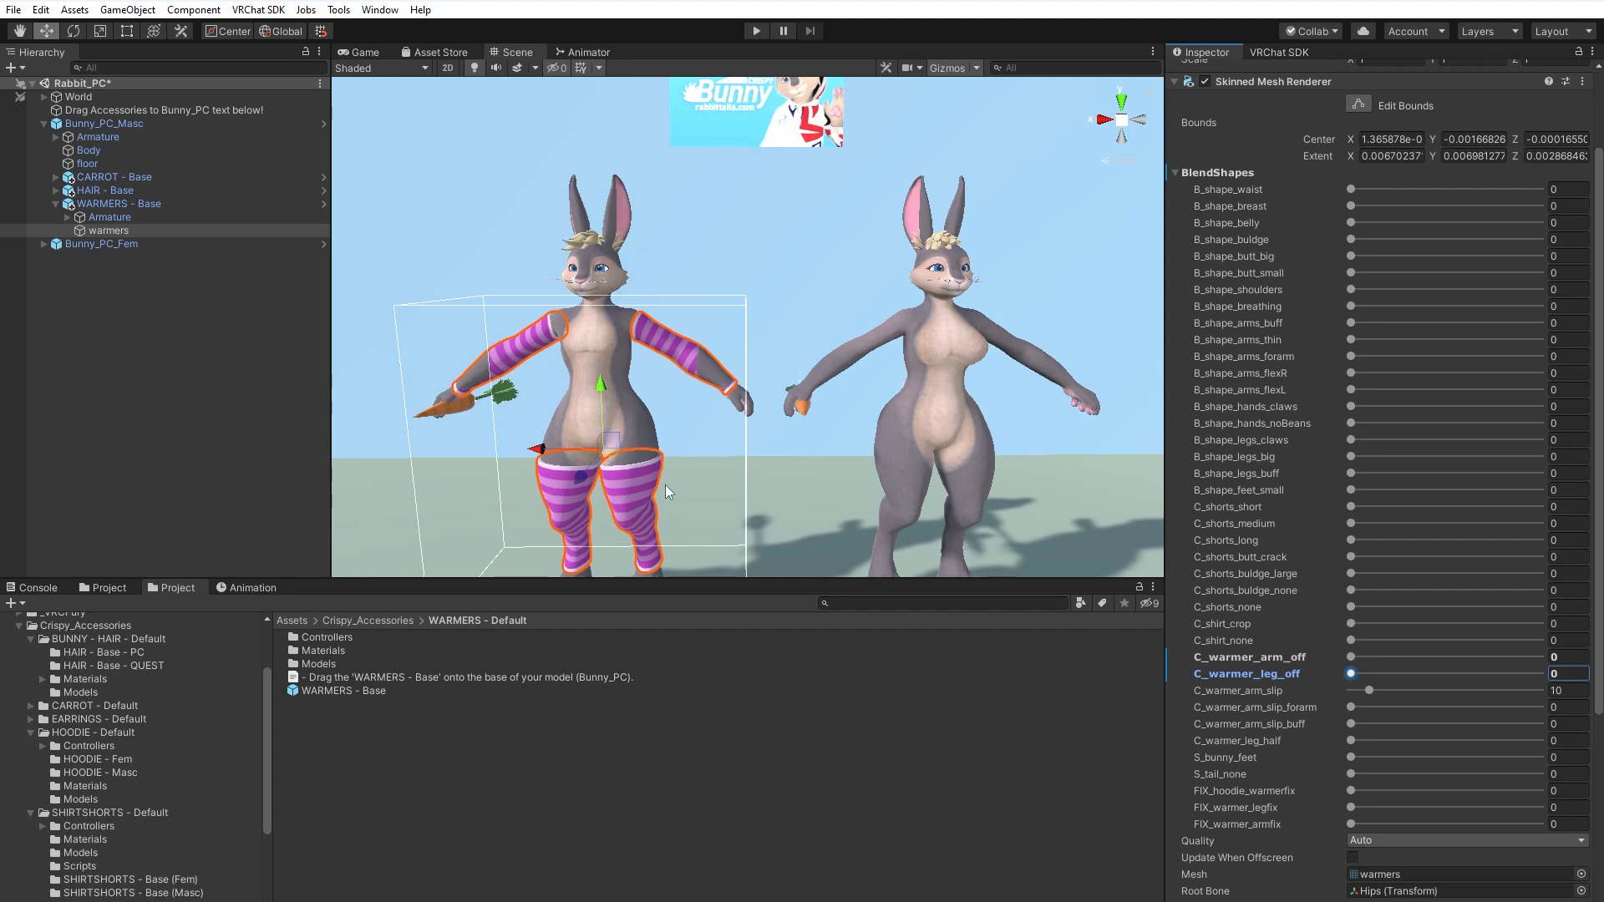
Locate the material assigned to the warmers mesh in the project and examine the properties of Mat_bunny_C_Warmers.
{"action": "scroll", "coordinate": [1316, 524], "scroll_direction": "down", "scroll_amount": 6}
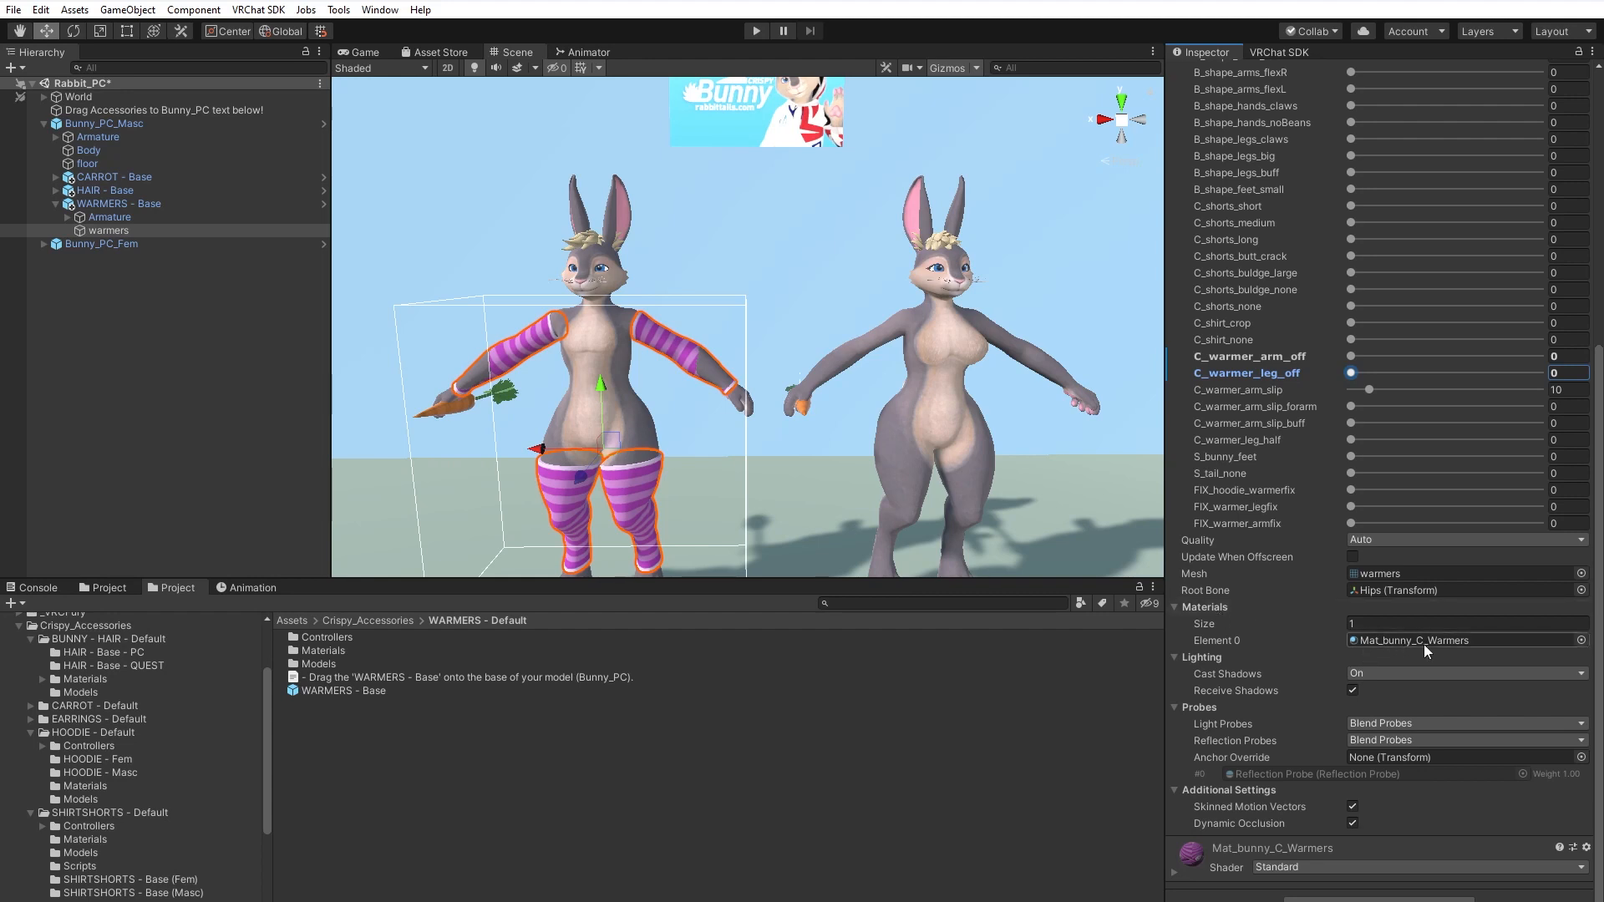
{"action": "left_click", "coordinate": [1402, 639]}
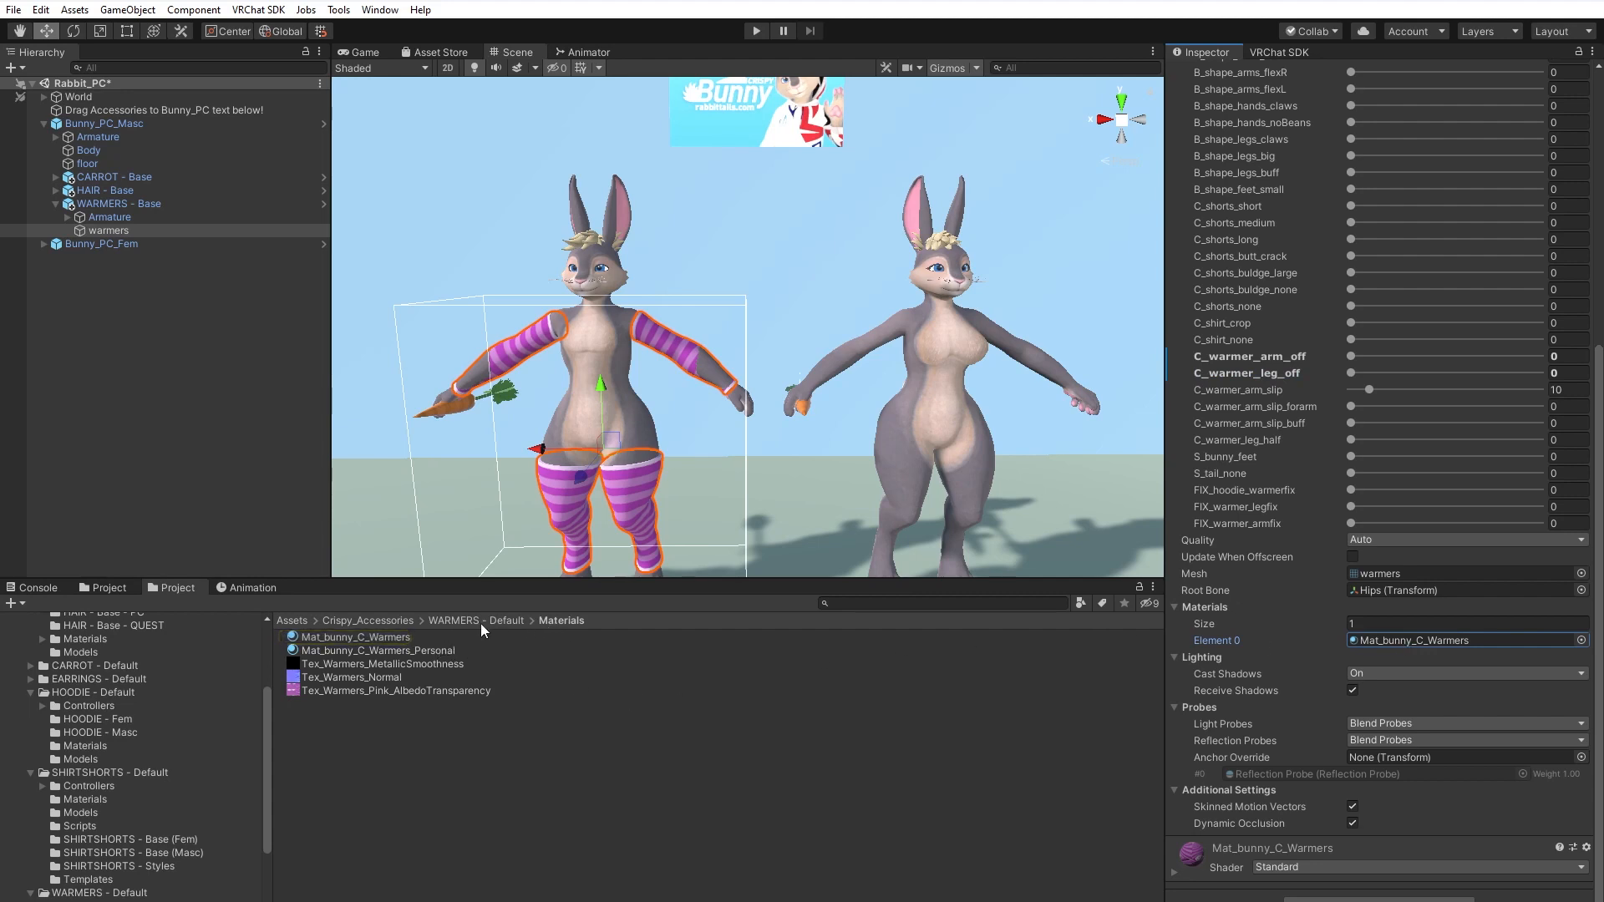
{"action": "left_click", "coordinate": [353, 635]}
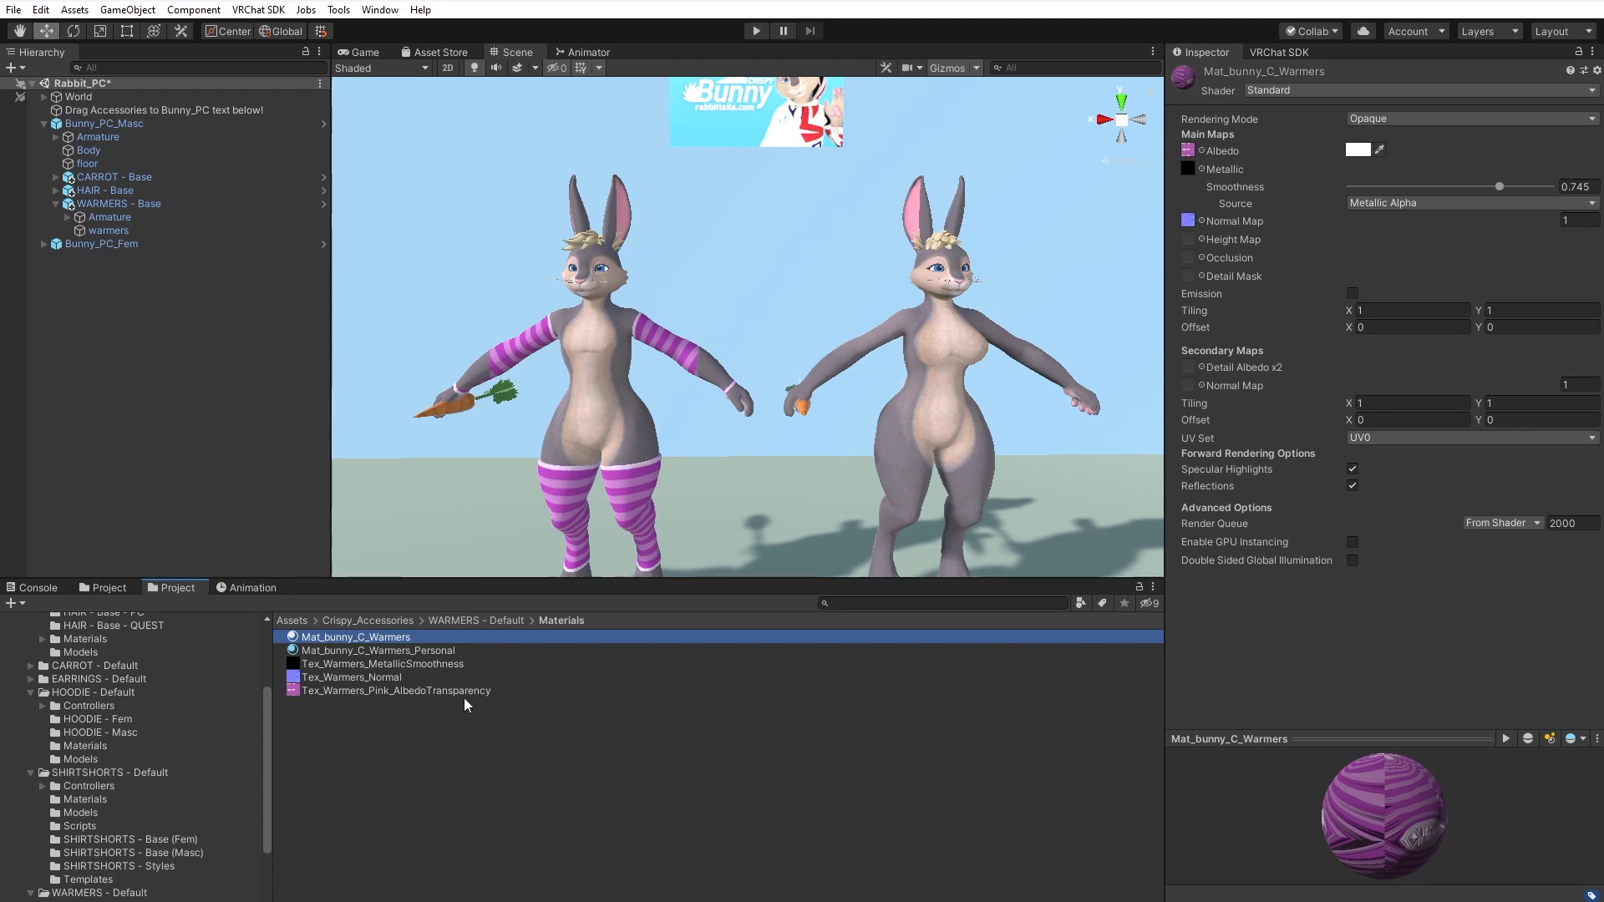
Assign Mat_bunny_C_Warmers_Personal as the Element 0 material of the warmers mesh under WARMERS - Base.
{"action": "left_click", "coordinate": [117, 231]}
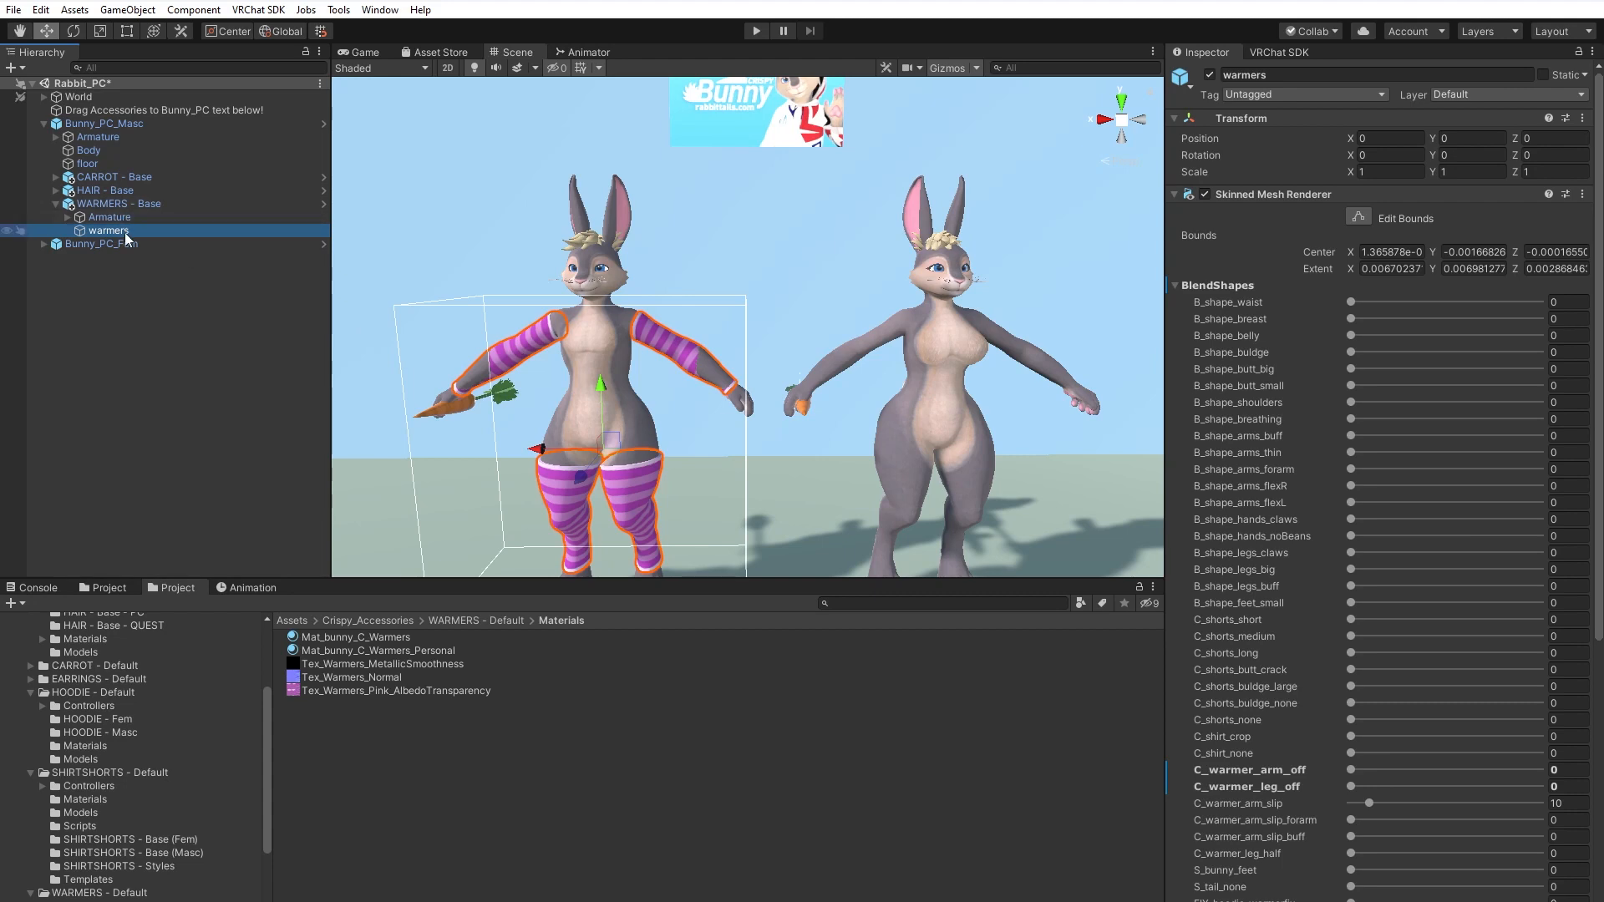
{"action": "left_click", "coordinate": [56, 191]}
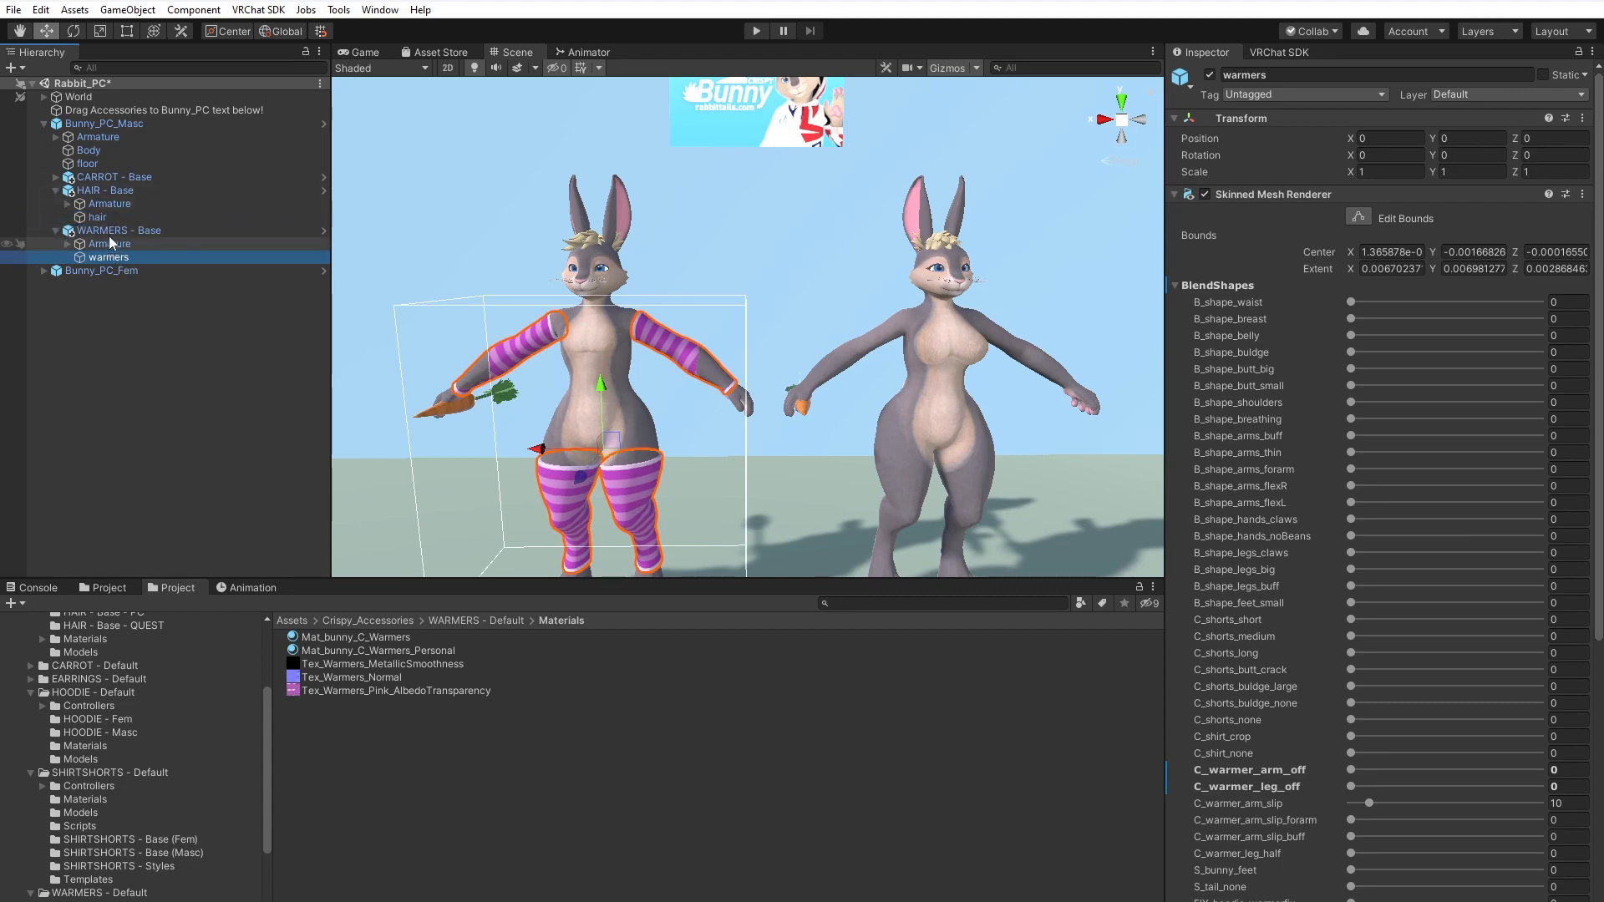
{"action": "left_click", "coordinate": [97, 217]}
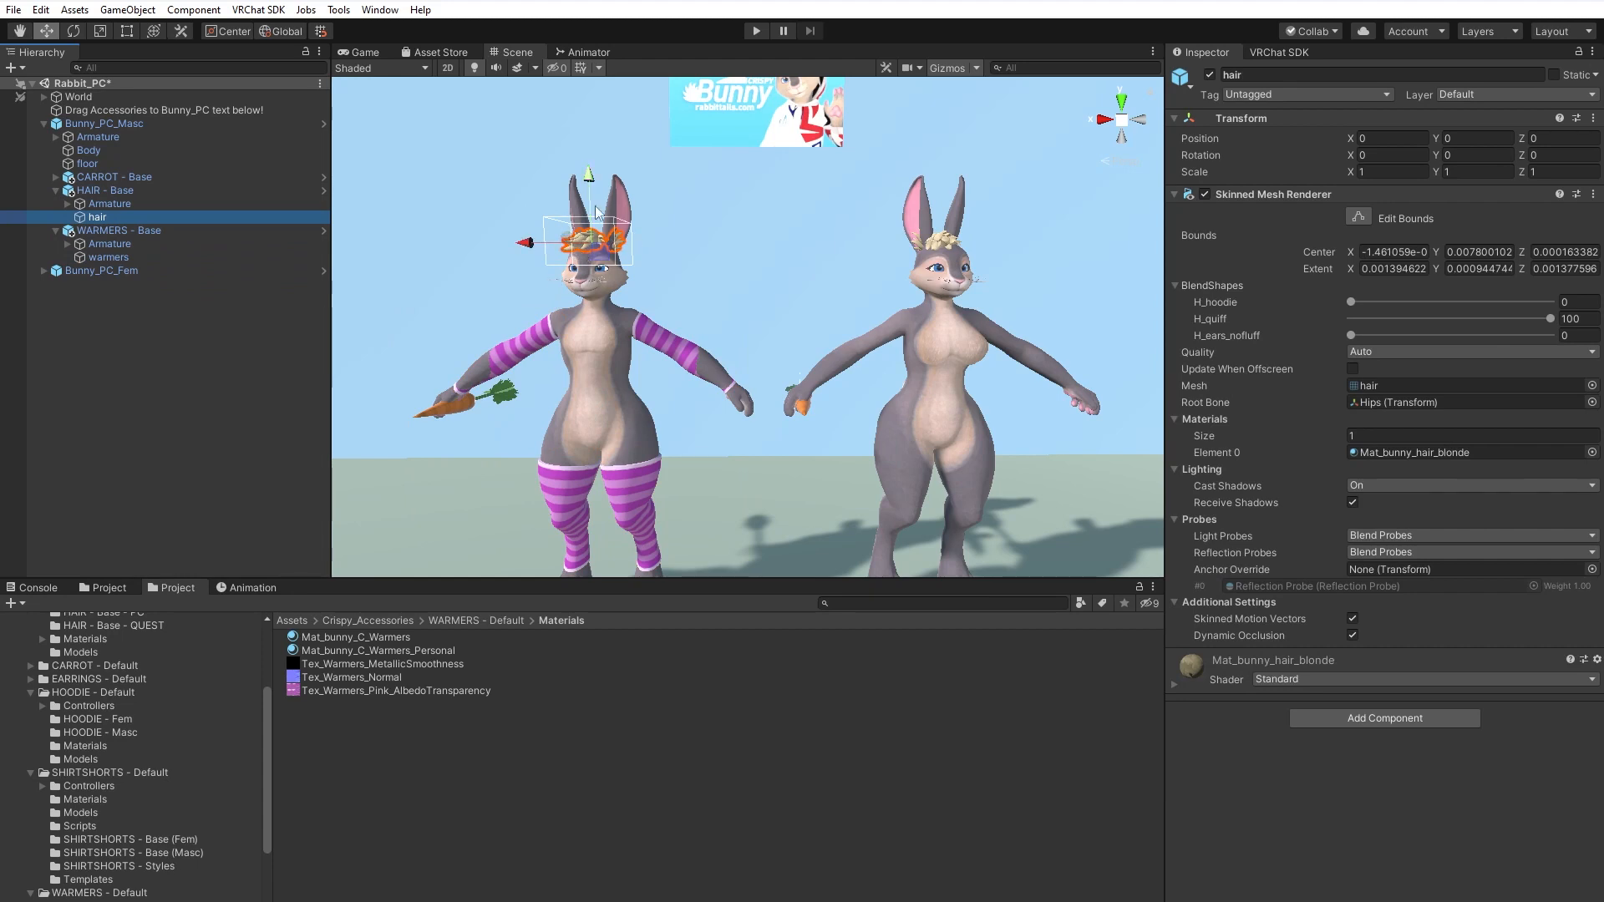
{"action": "left_click", "coordinate": [133, 261]}
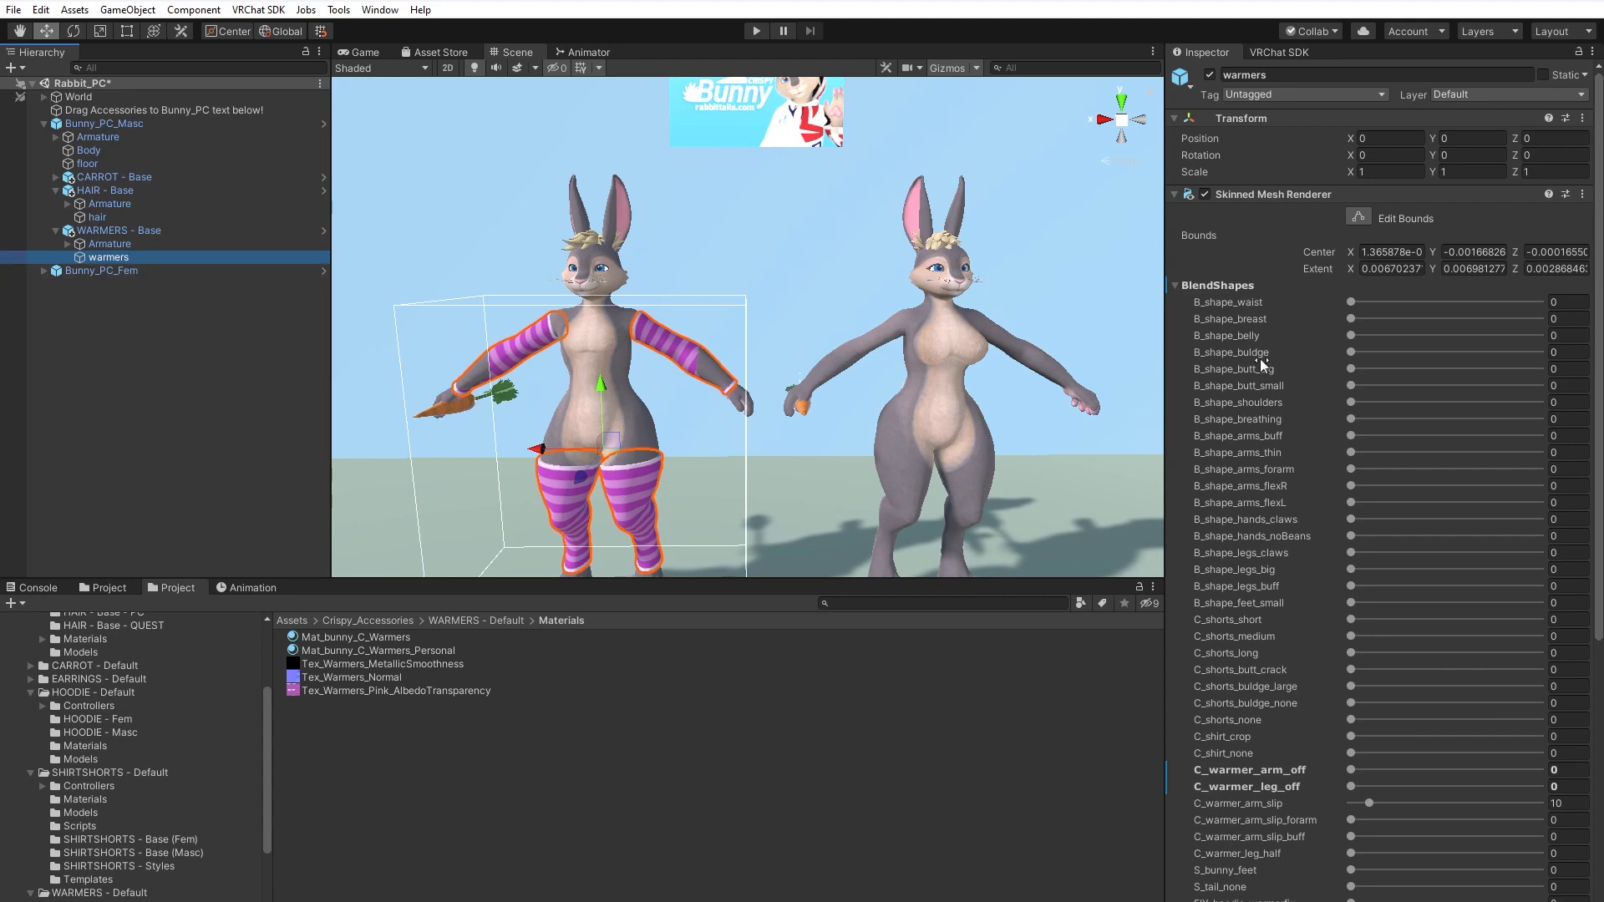
{"action": "scroll", "coordinate": [1279, 464], "scroll_direction": "down", "scroll_amount": 10}
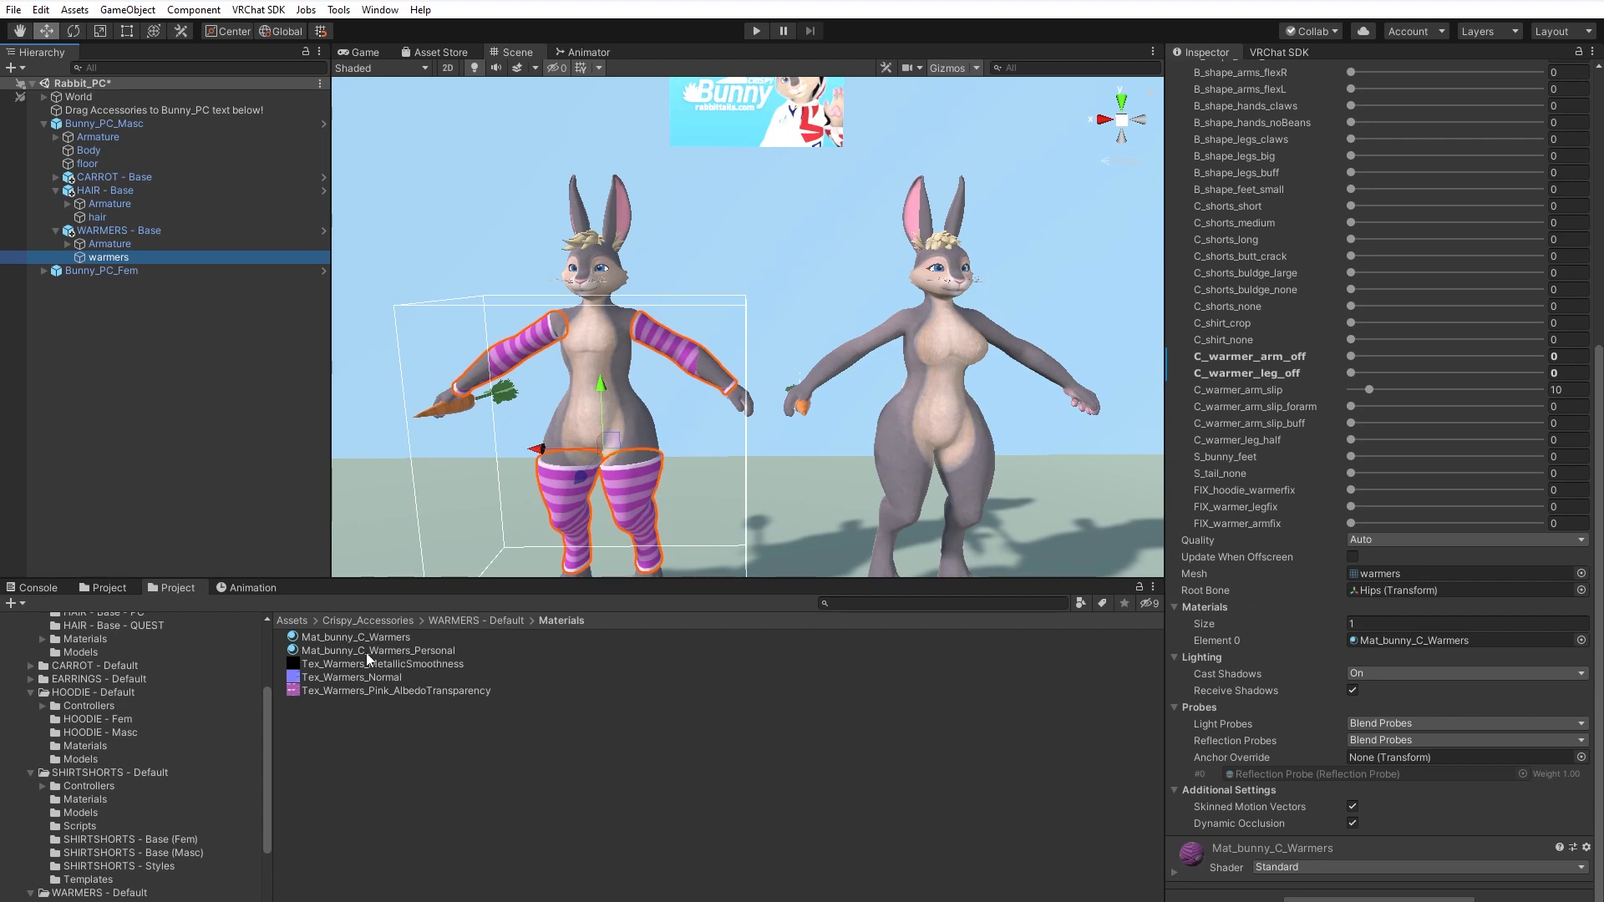
{"action": "left_click_drag", "start_coordinate": [363, 650], "coordinate": [1415, 640]}
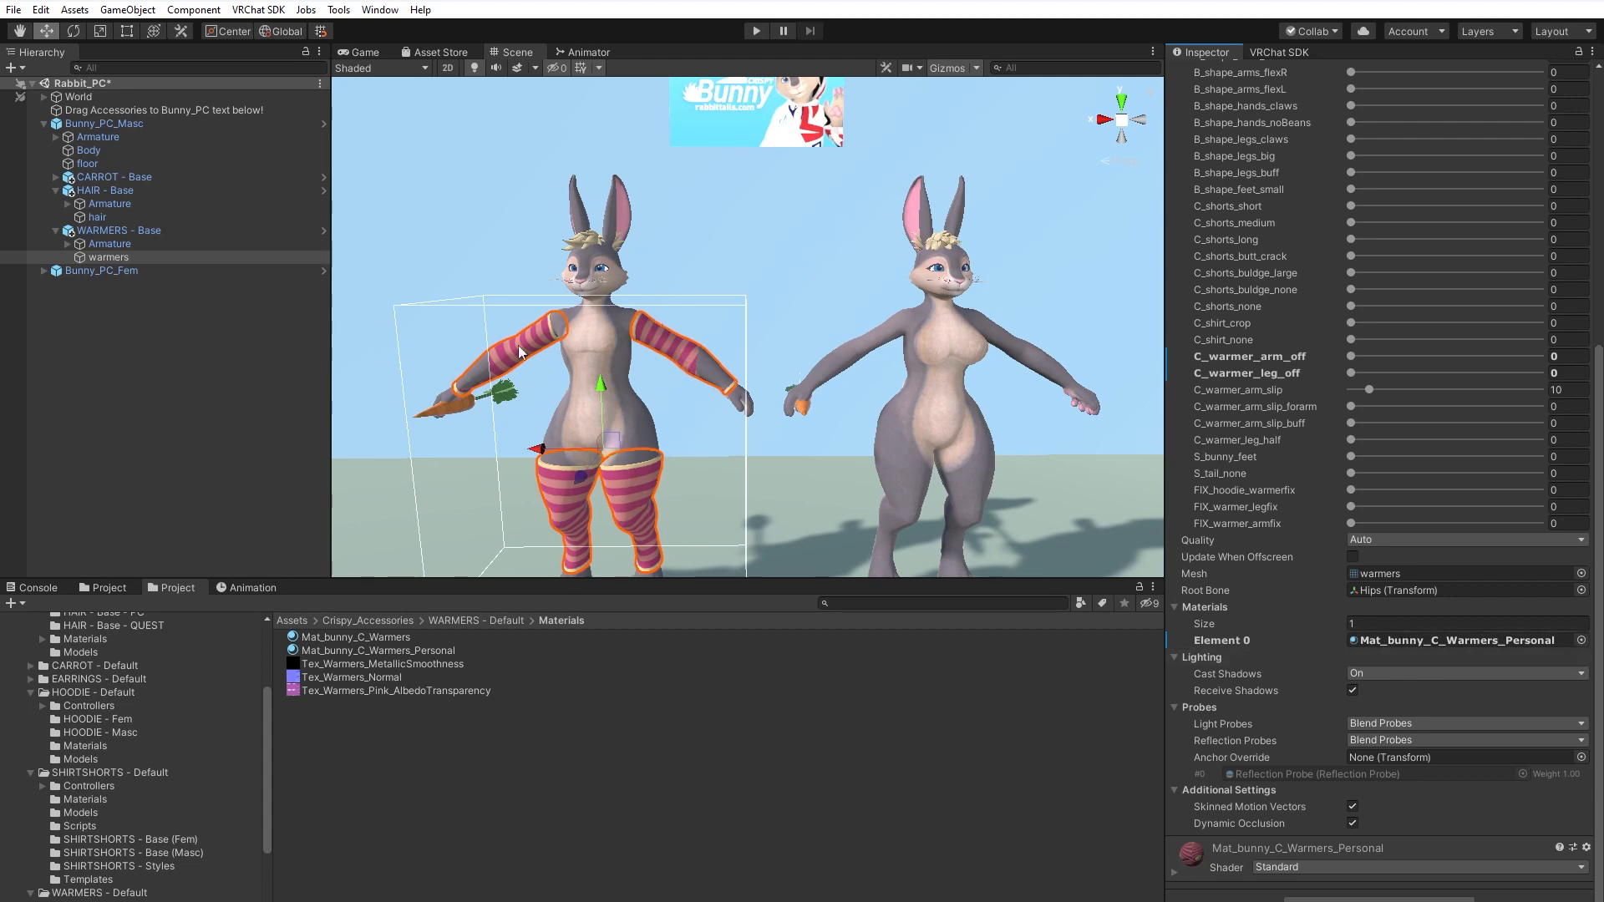
{"action": "scroll", "coordinate": [1280, 397], "scroll_direction": "up", "scroll_amount": 5}
{"action": "scroll", "coordinate": [1280, 397], "scroll_direction": "up", "scroll_amount": 2}
{"action": "scroll", "coordinate": [1280, 398], "scroll_direction": "down", "scroll_amount": 7}
Set the Albedo color of the Mat_bunny_C_Warmers_Personal material to the light purple A699FF.
{"action": "left_click", "coordinate": [409, 650]}
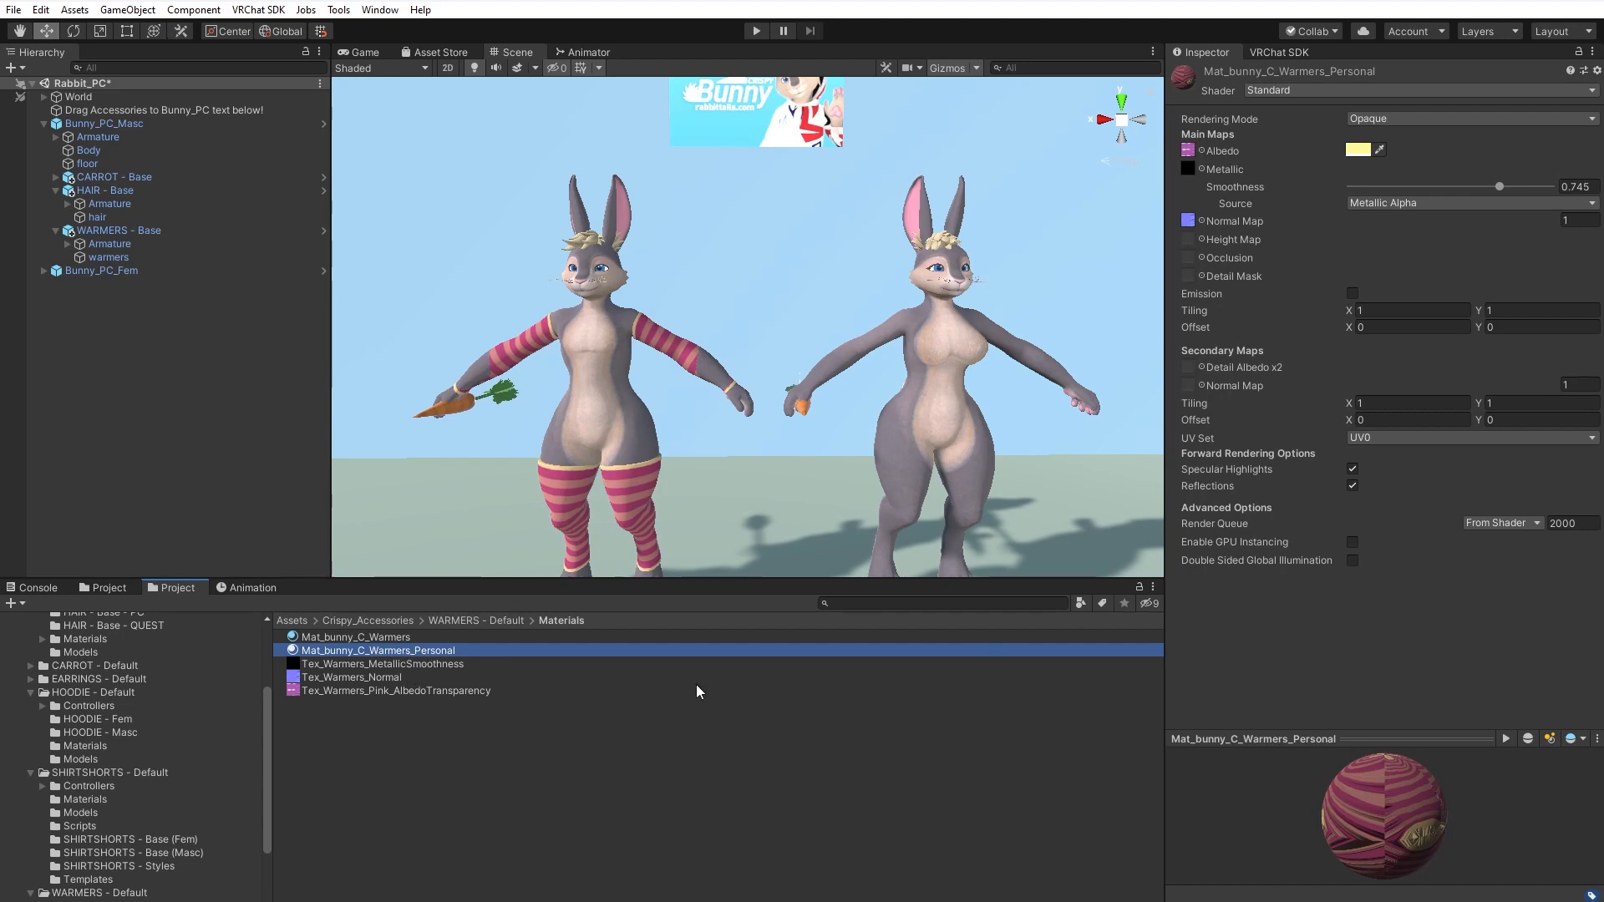
{"action": "left_click", "coordinate": [1358, 151]}
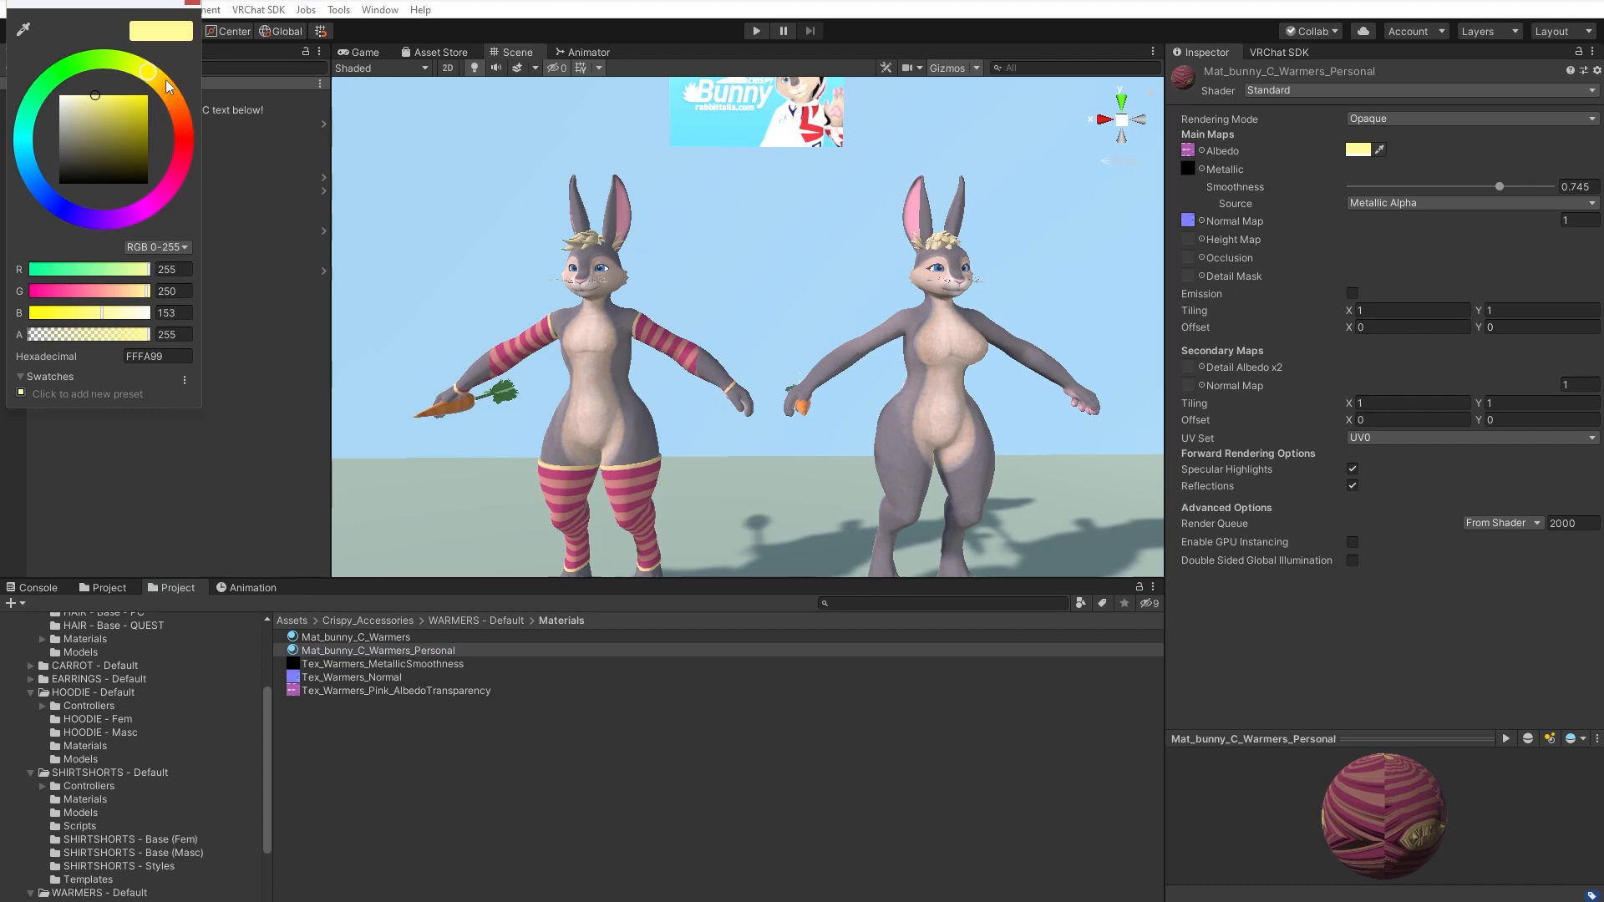
{"action": "mouse_move", "coordinate": [165, 79]}
{"action": "left_mouse_down"}
{"action": "mouse_move", "coordinate": [177, 179]}
{"action": "mouse_move", "coordinate": [184, 130]}
{"action": "mouse_move", "coordinate": [80, 57]}
{"action": "mouse_move", "coordinate": [67, 229]}
{"action": "left_mouse_up"}
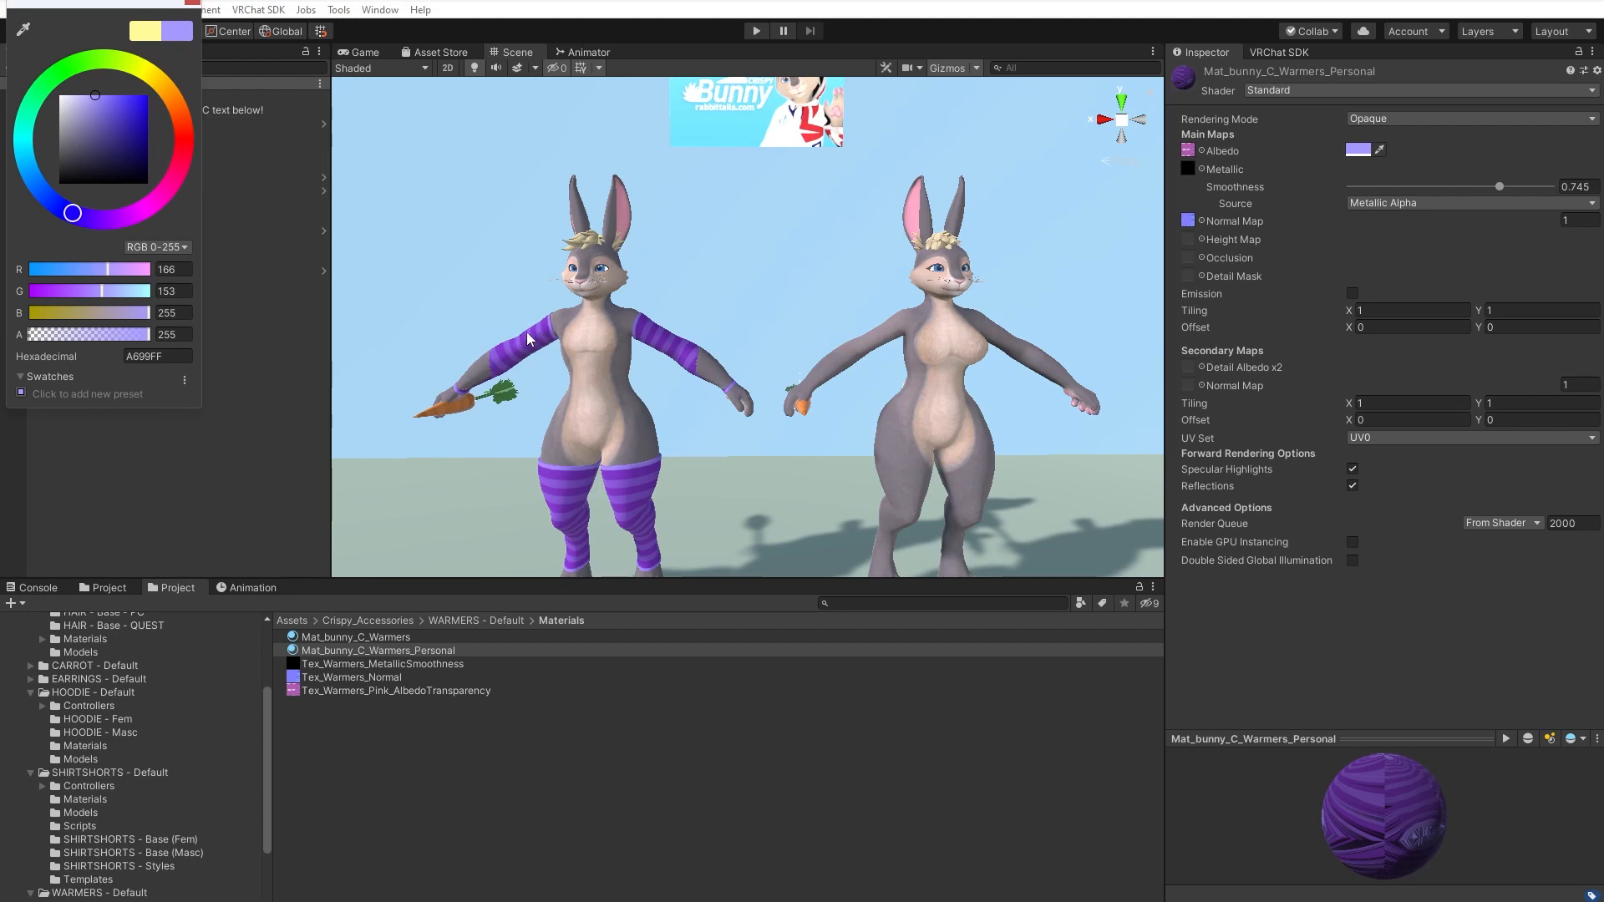
Examine the warmers' MetallicSmoothness, Normal and Pink_AlbedoTransparency textures in the WARMERS - Default Materials folder.
{"action": "left_click", "coordinate": [363, 693]}
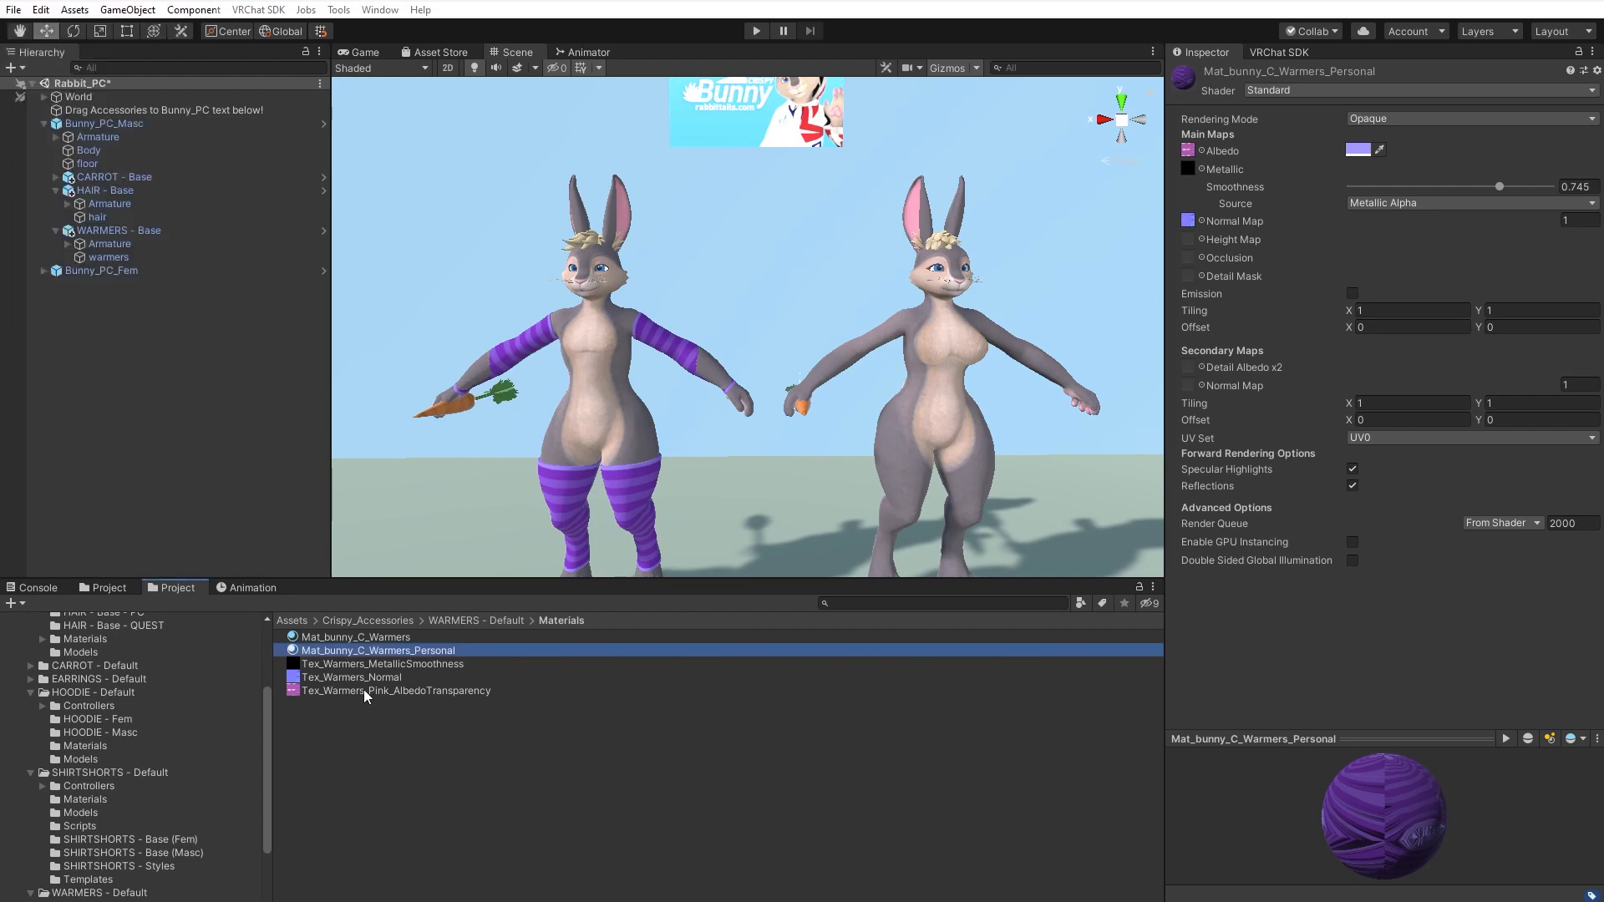
{"action": "left_click", "coordinate": [366, 678]}
{"action": "left_click", "coordinate": [361, 664]}
{"action": "left_click", "coordinate": [363, 675]}
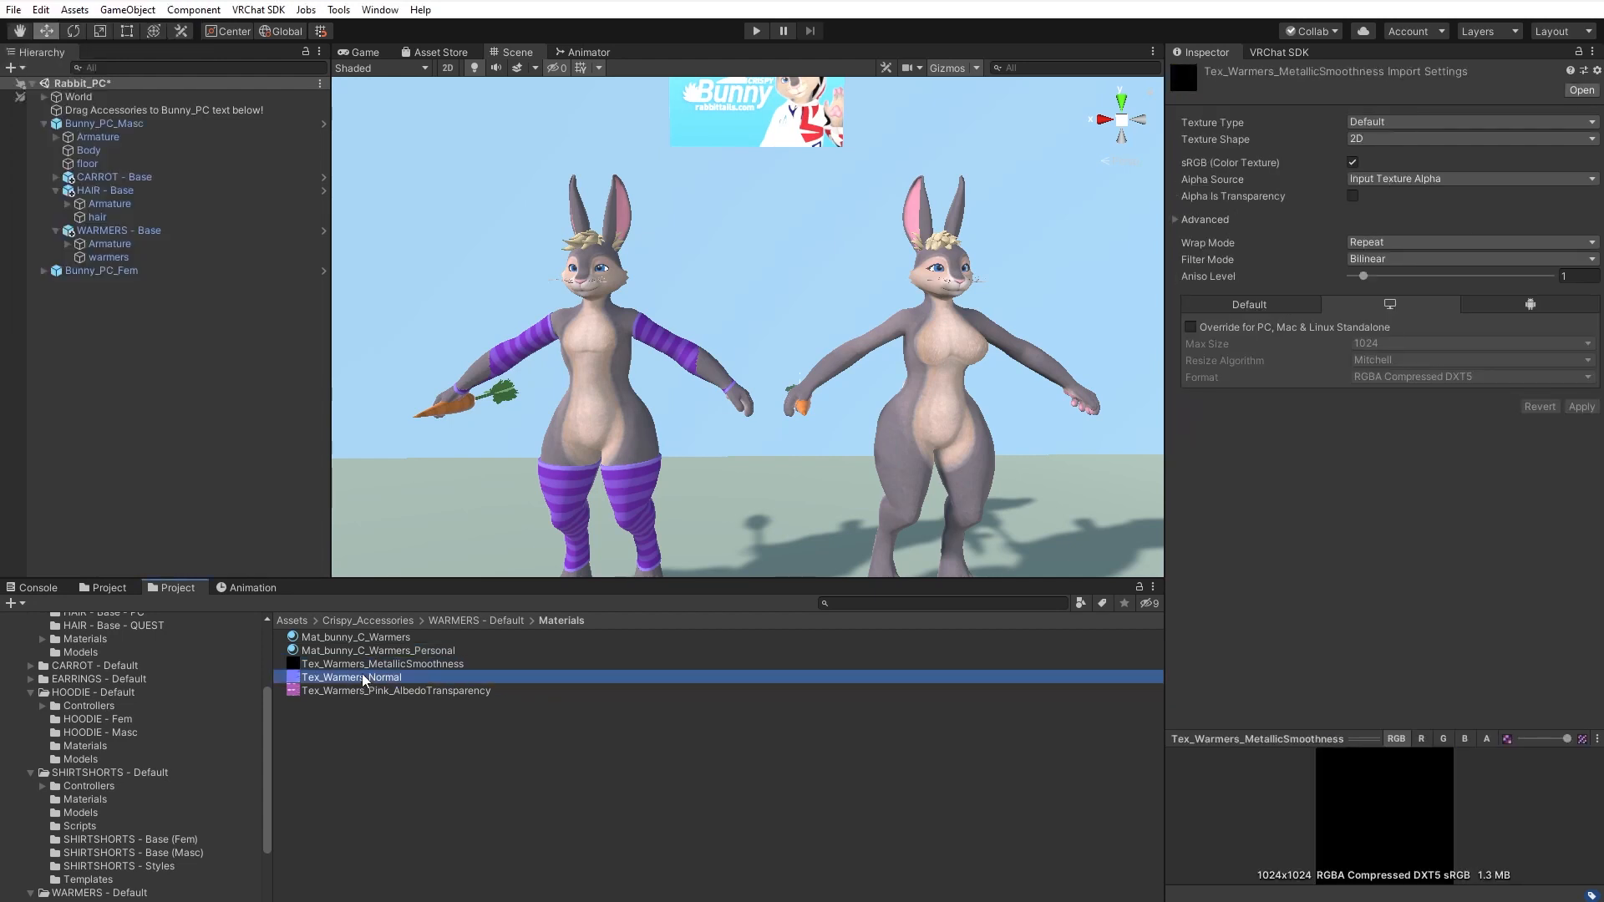
{"action": "left_click", "coordinate": [362, 690]}
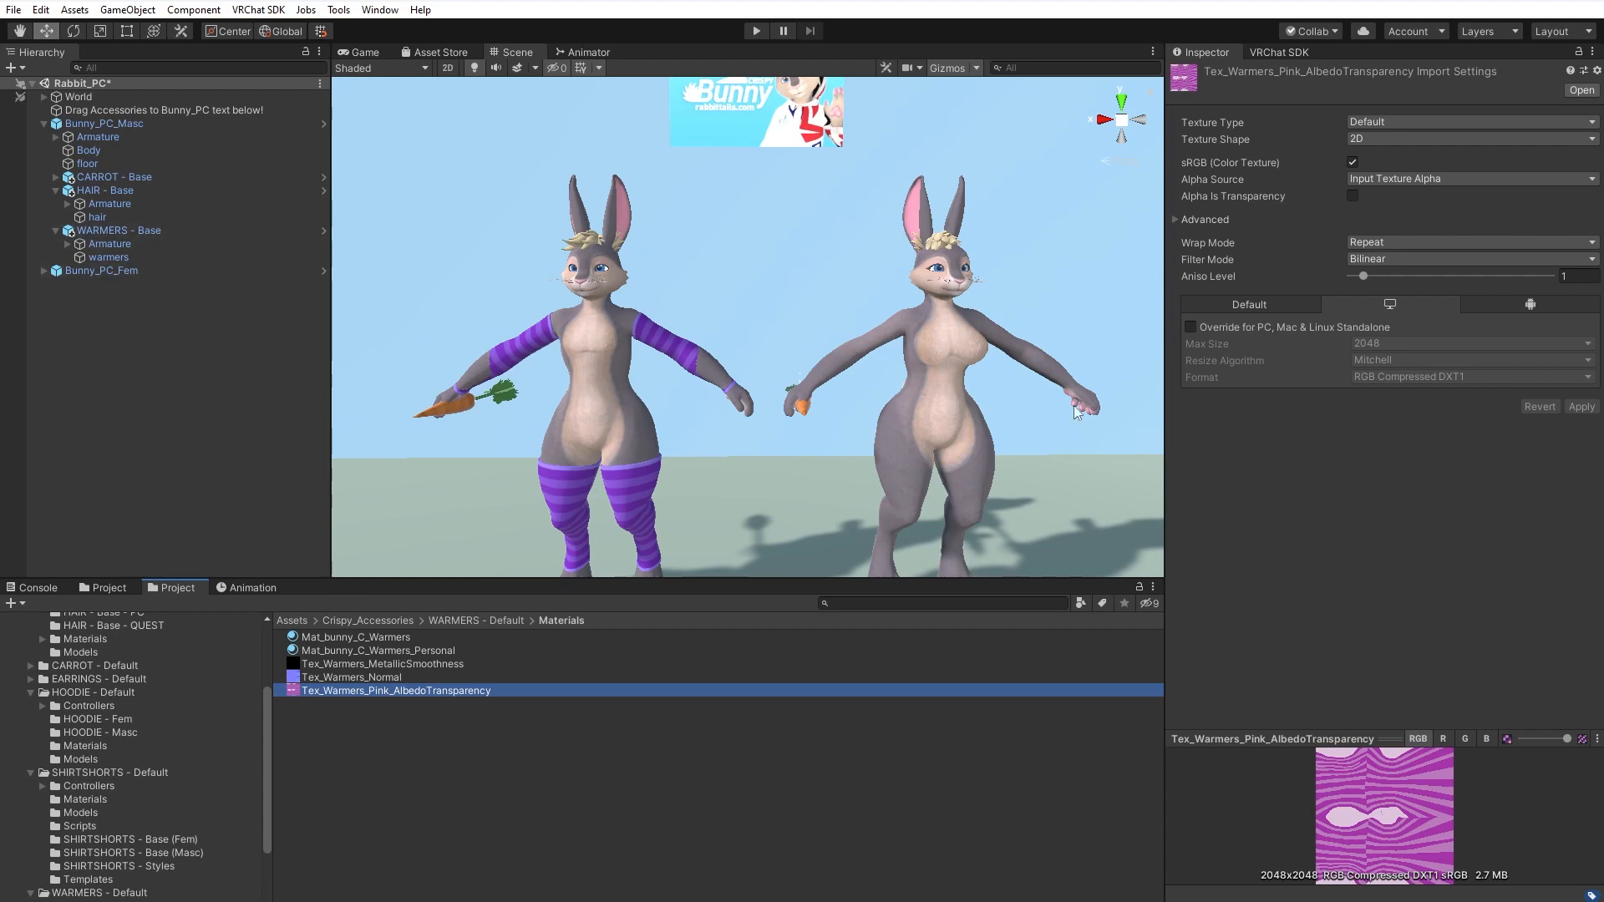
Restore the warmers mesh by setting C_warmer_arm_off and C_warmer_leg_off to 100 and assigning Mat_bunny_C_Warmers as its Element 0 material.
{"action": "left_click", "coordinate": [143, 258]}
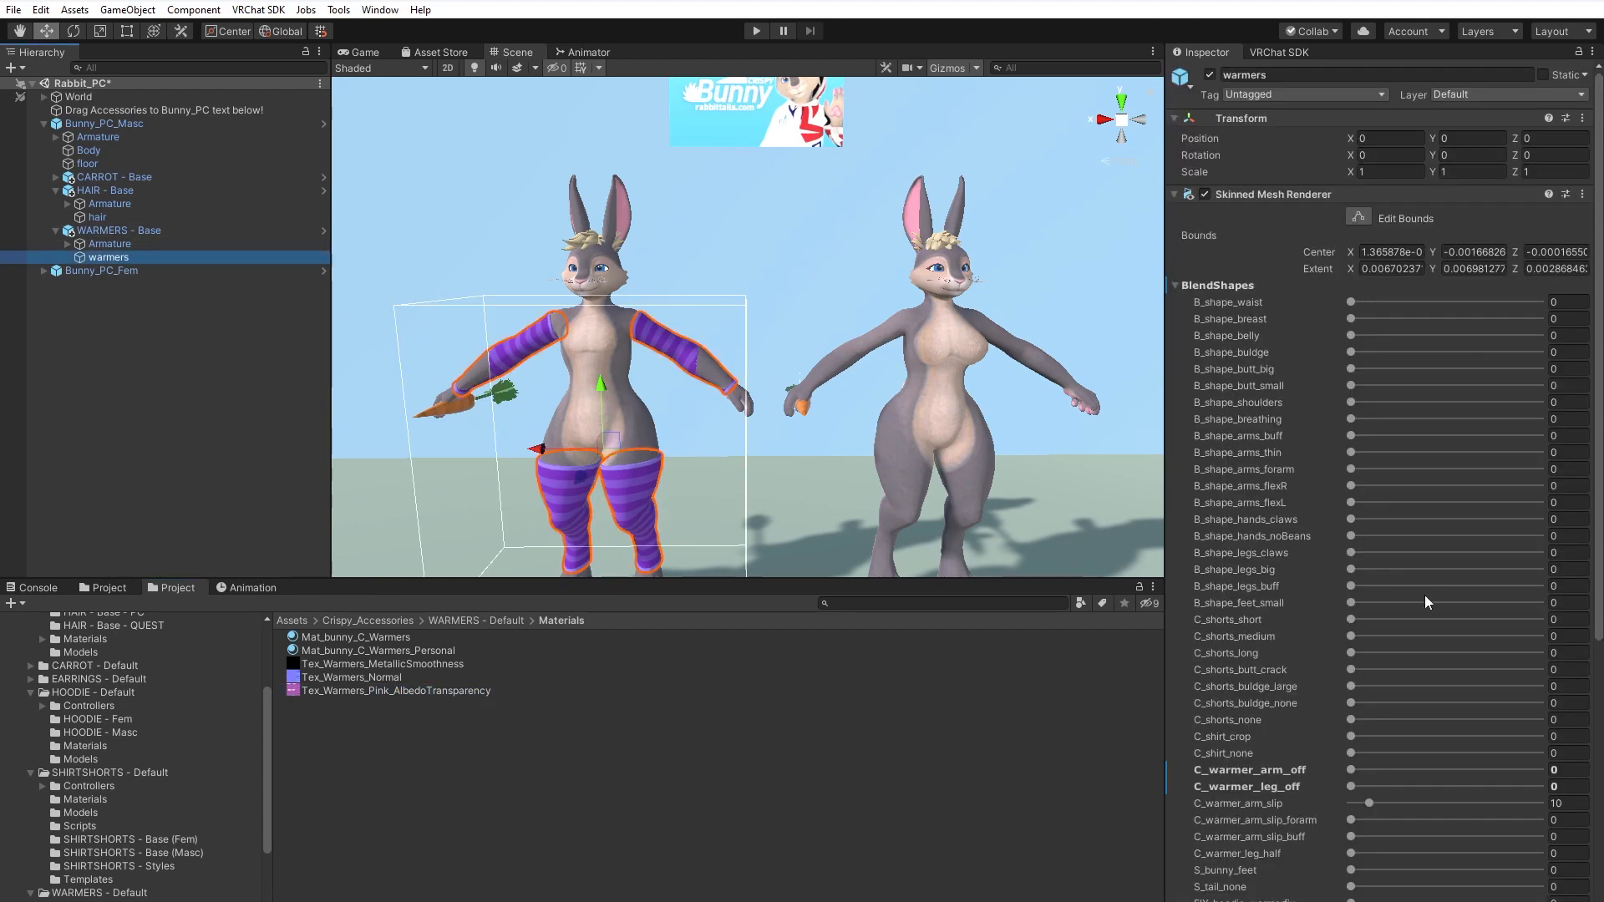
{"action": "scroll", "coordinate": [1290, 605], "scroll_direction": "down", "scroll_amount": 8}
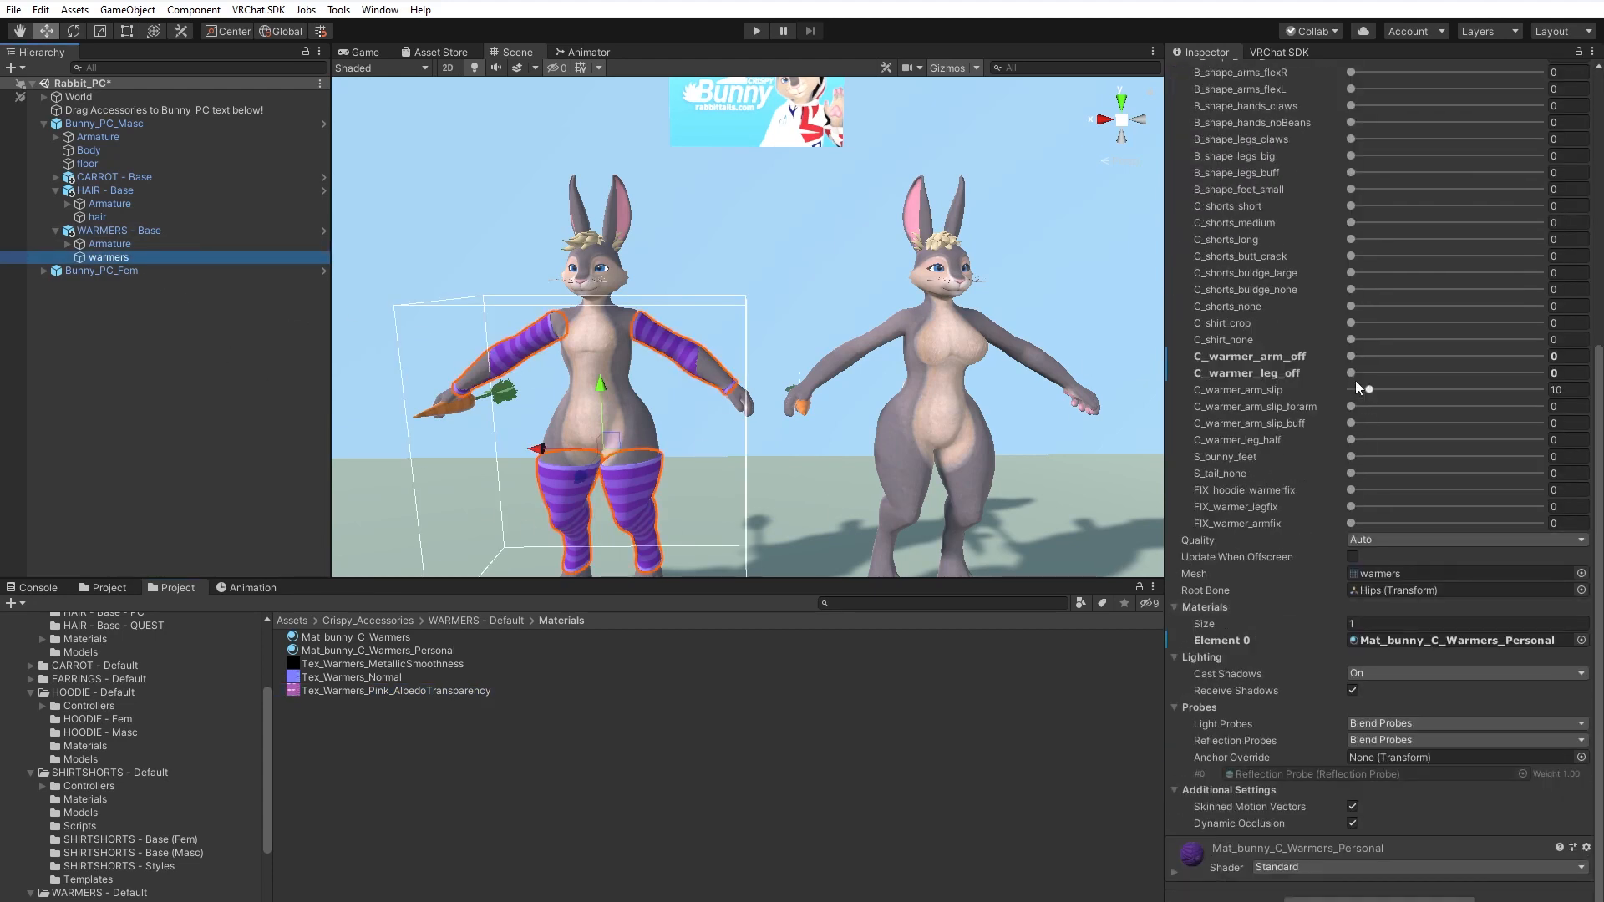
{"action": "left_click_drag", "start_coordinate": [1350, 358], "coordinate": [1561, 354]}
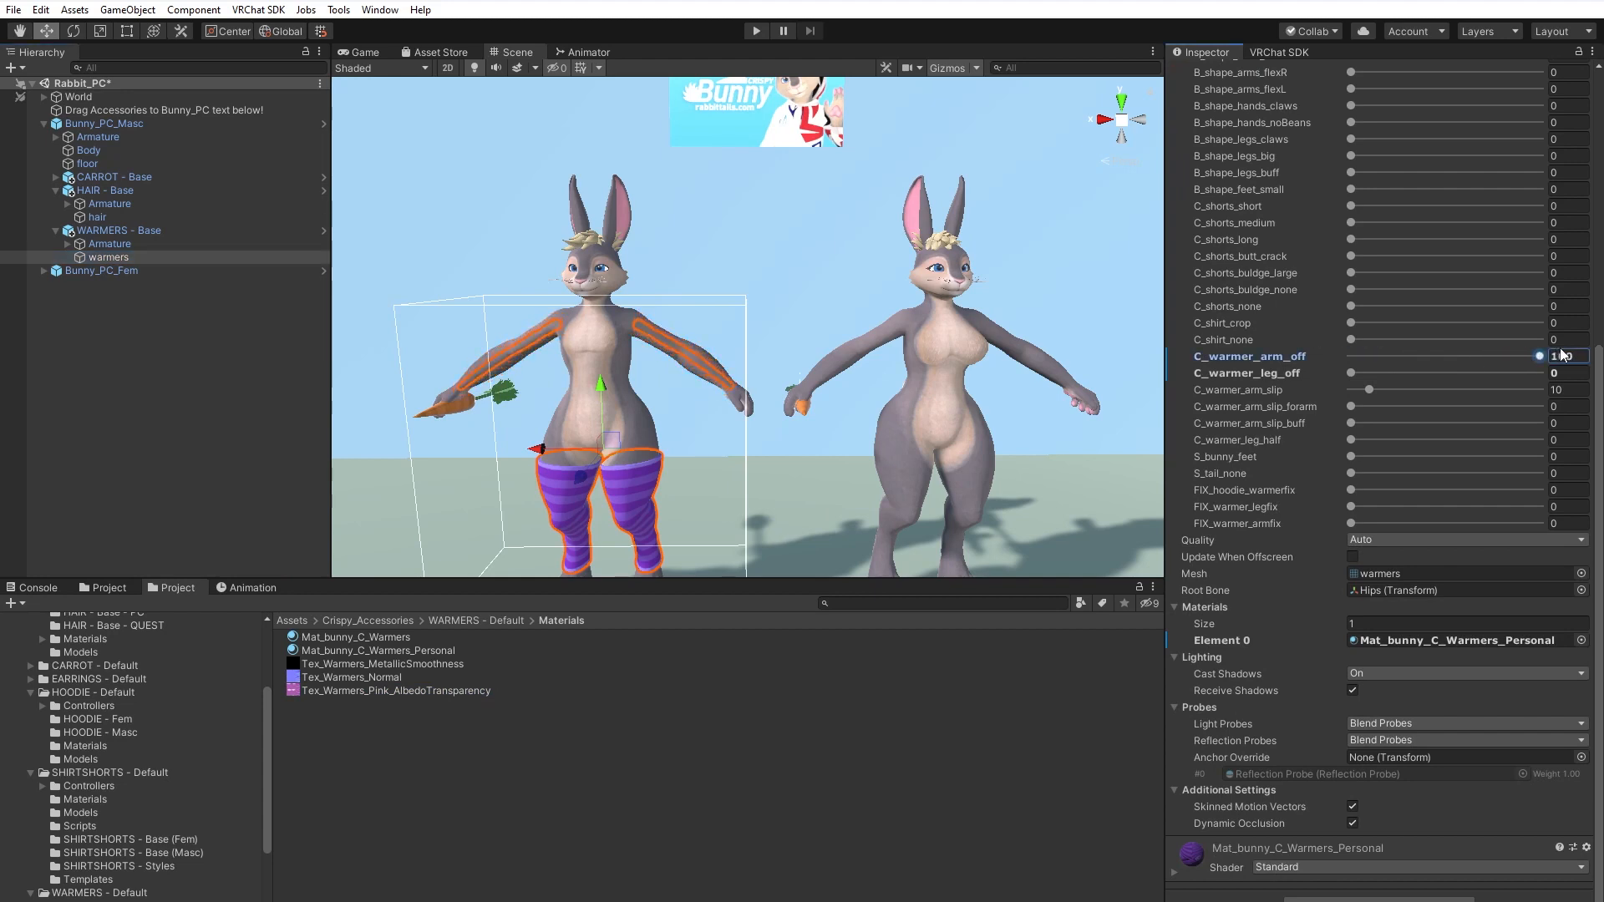
{"action": "left_click_drag", "start_coordinate": [1351, 373], "coordinate": [1560, 373]}
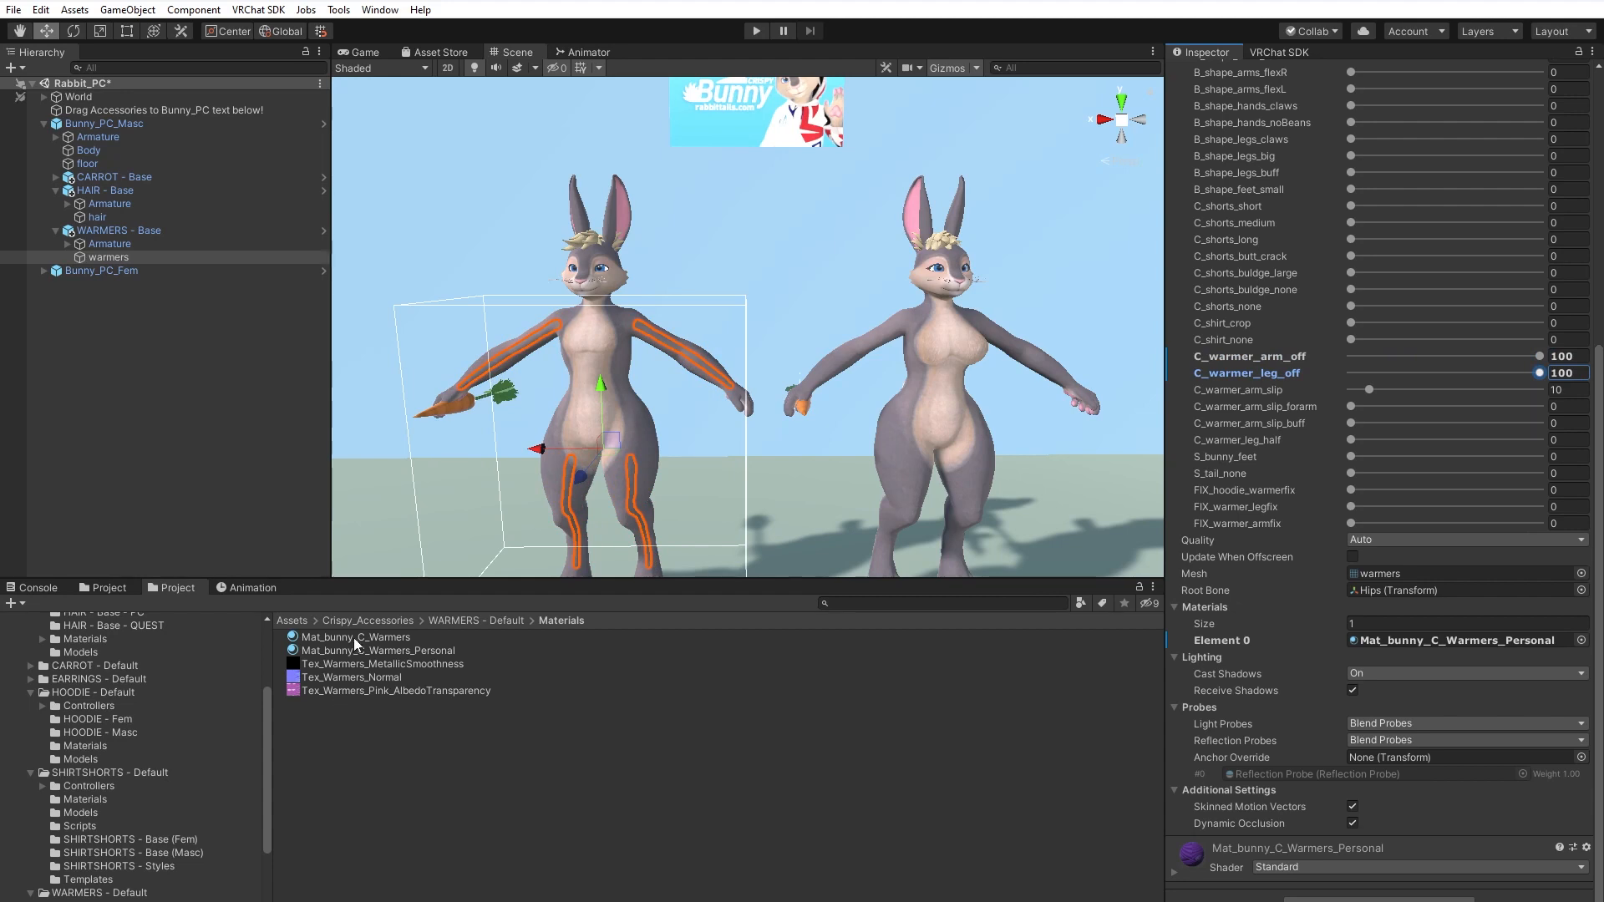
{"action": "left_click_drag", "start_coordinate": [359, 637], "coordinate": [1412, 642]}
{"action": "left_click_drag", "start_coordinate": [1543, 359], "coordinate": [1581, 365]}
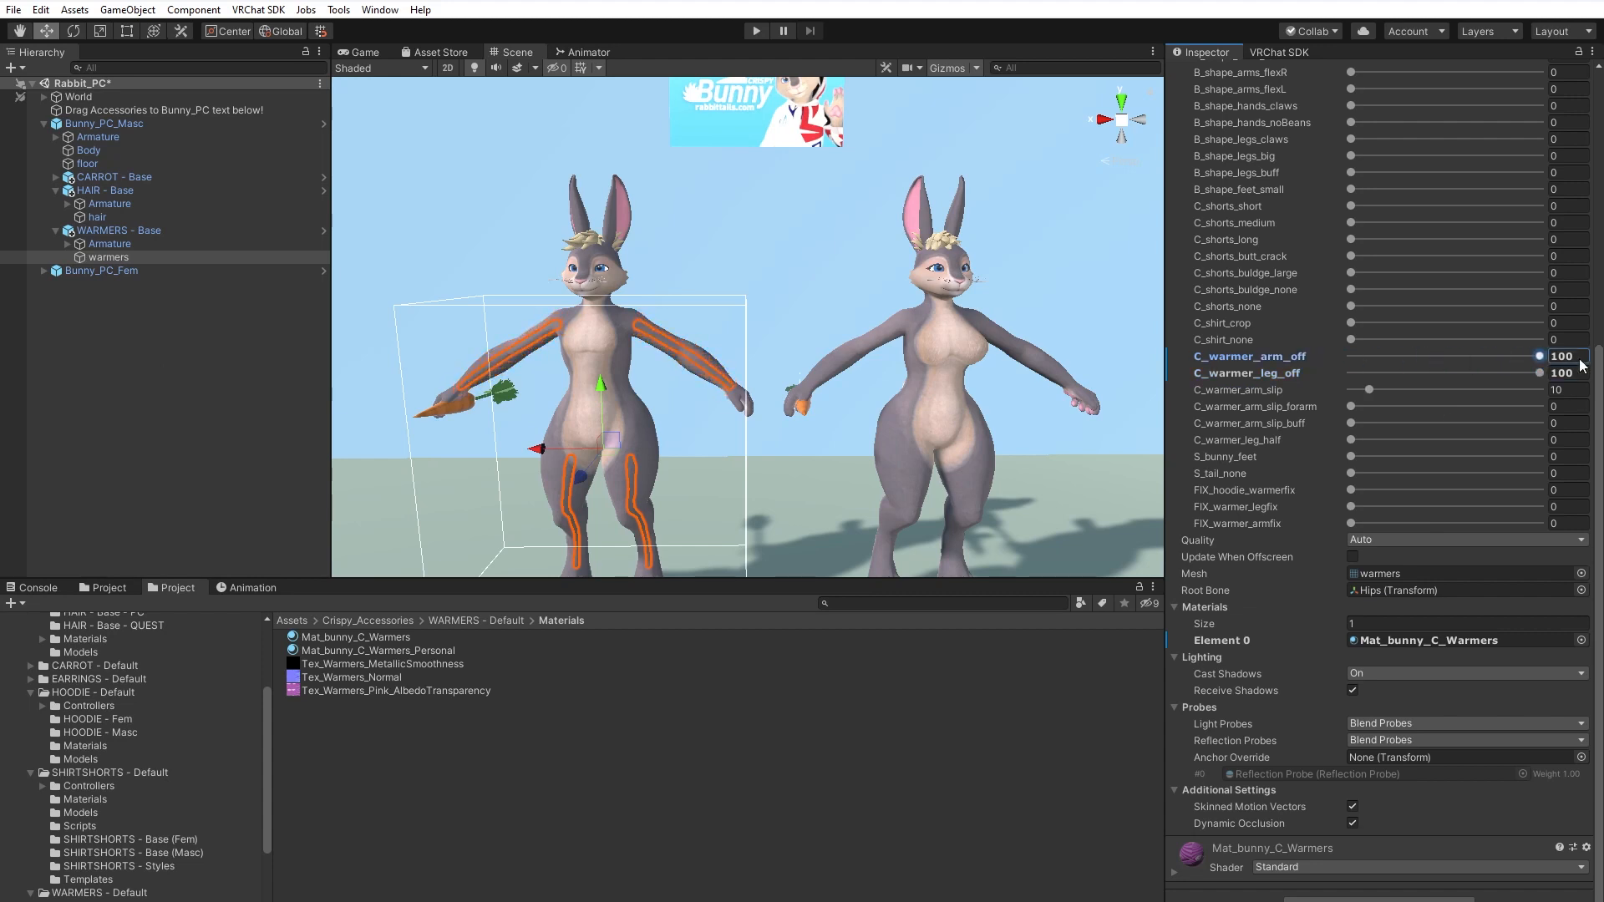
Collapse the WARMERS - Base and HAIR - Base objects under Bunny_PC_Masc in the scene hierarchy.
{"action": "left_click", "coordinate": [131, 368]}
{"action": "left_click", "coordinate": [129, 230]}
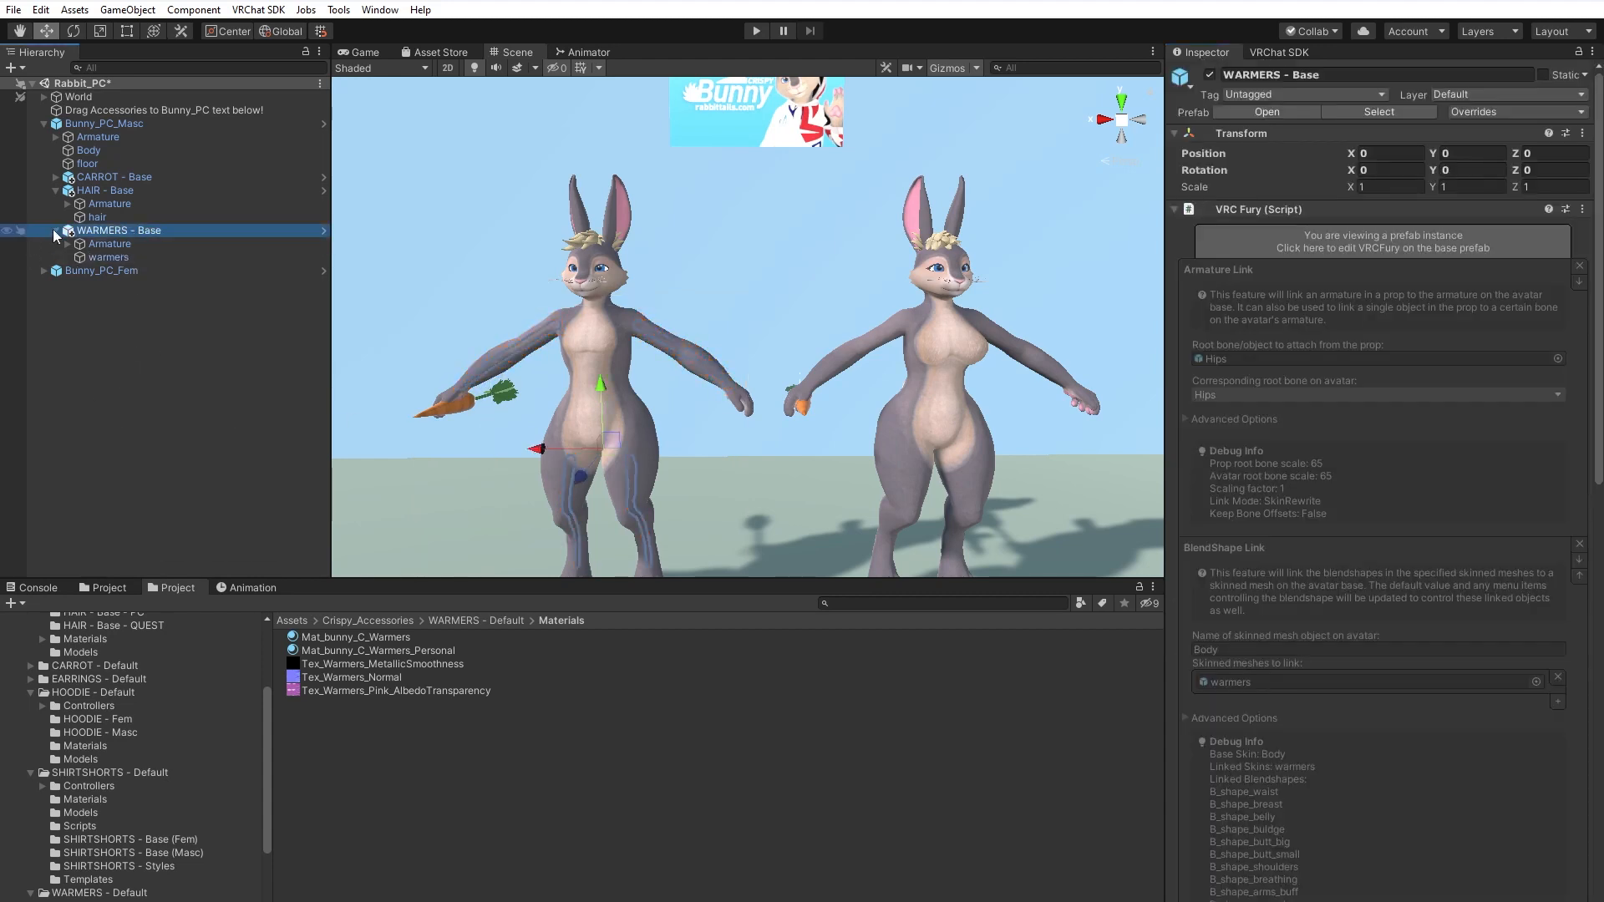
{"action": "left_click", "coordinate": [55, 230]}
{"action": "left_click", "coordinate": [65, 193]}
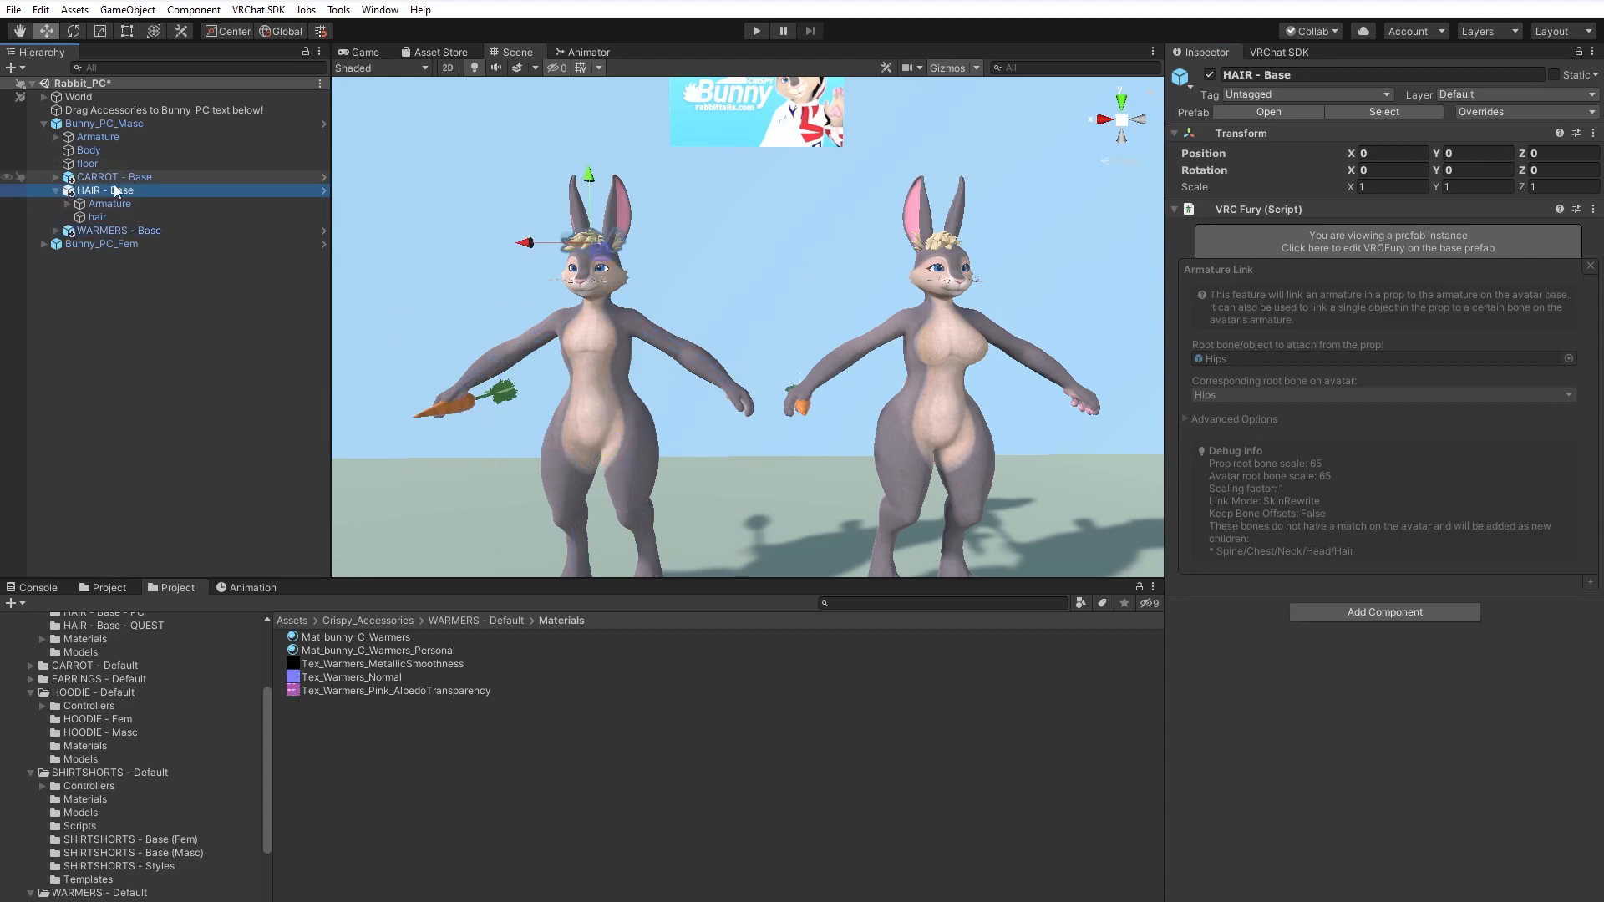
{"action": "left_click", "coordinate": [55, 191]}
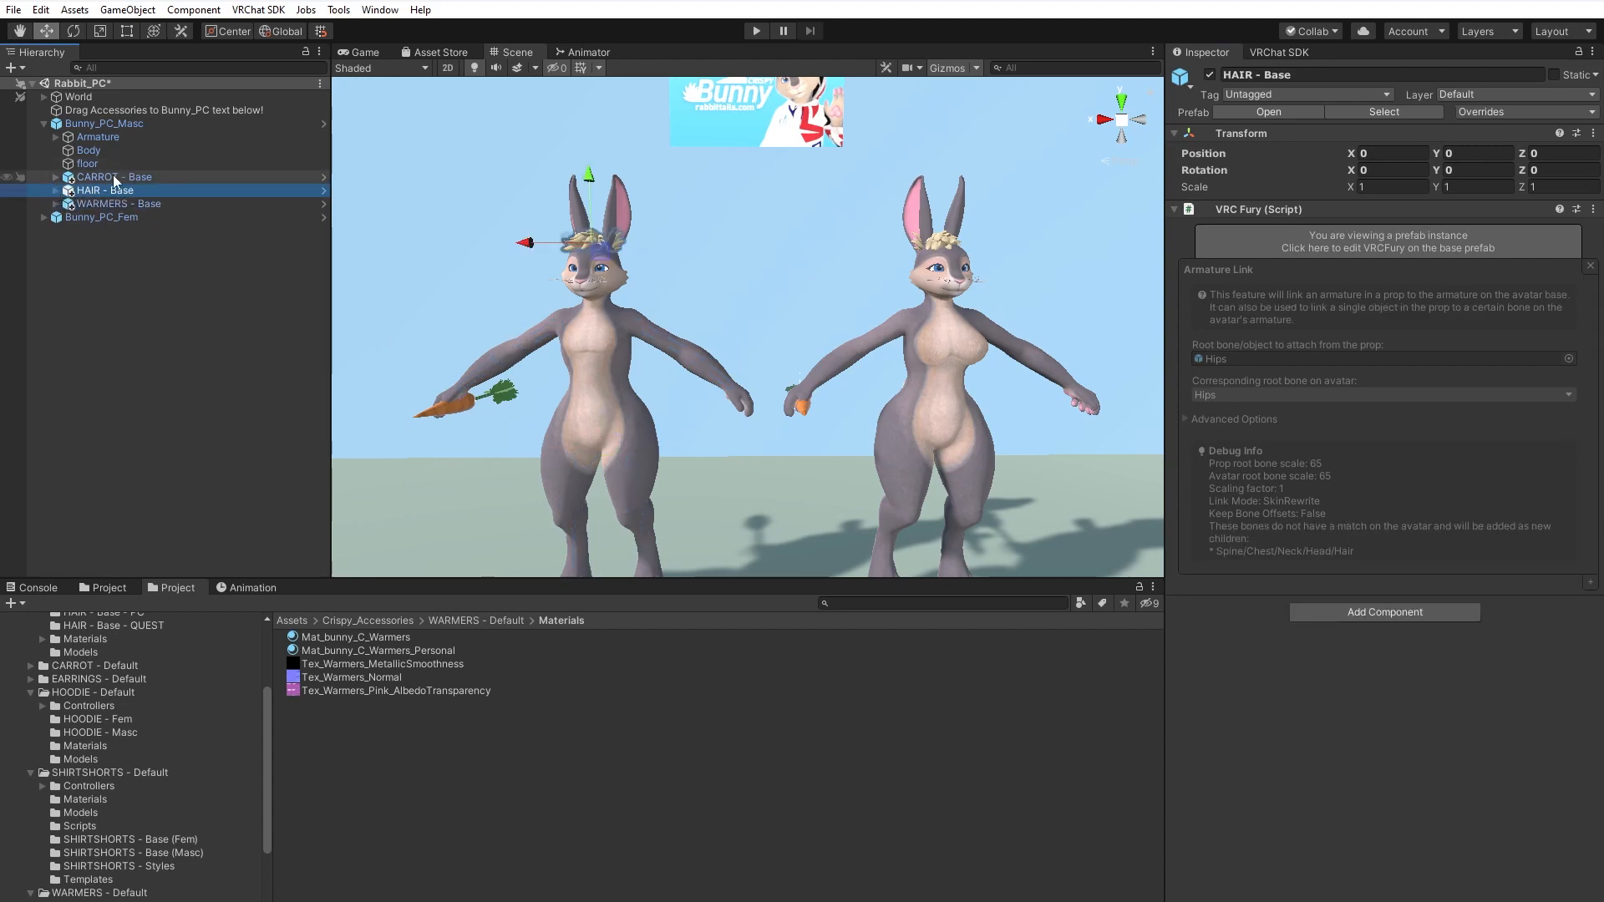
Add the SHIRTSHORTS - Base prefab from Crispy_Accessories > SHIRTSHORTS - Default > SHIRTSHORTS - Base (Masc) to Bunny_PC_Masc.
{"action": "left_click", "coordinate": [388, 619]}
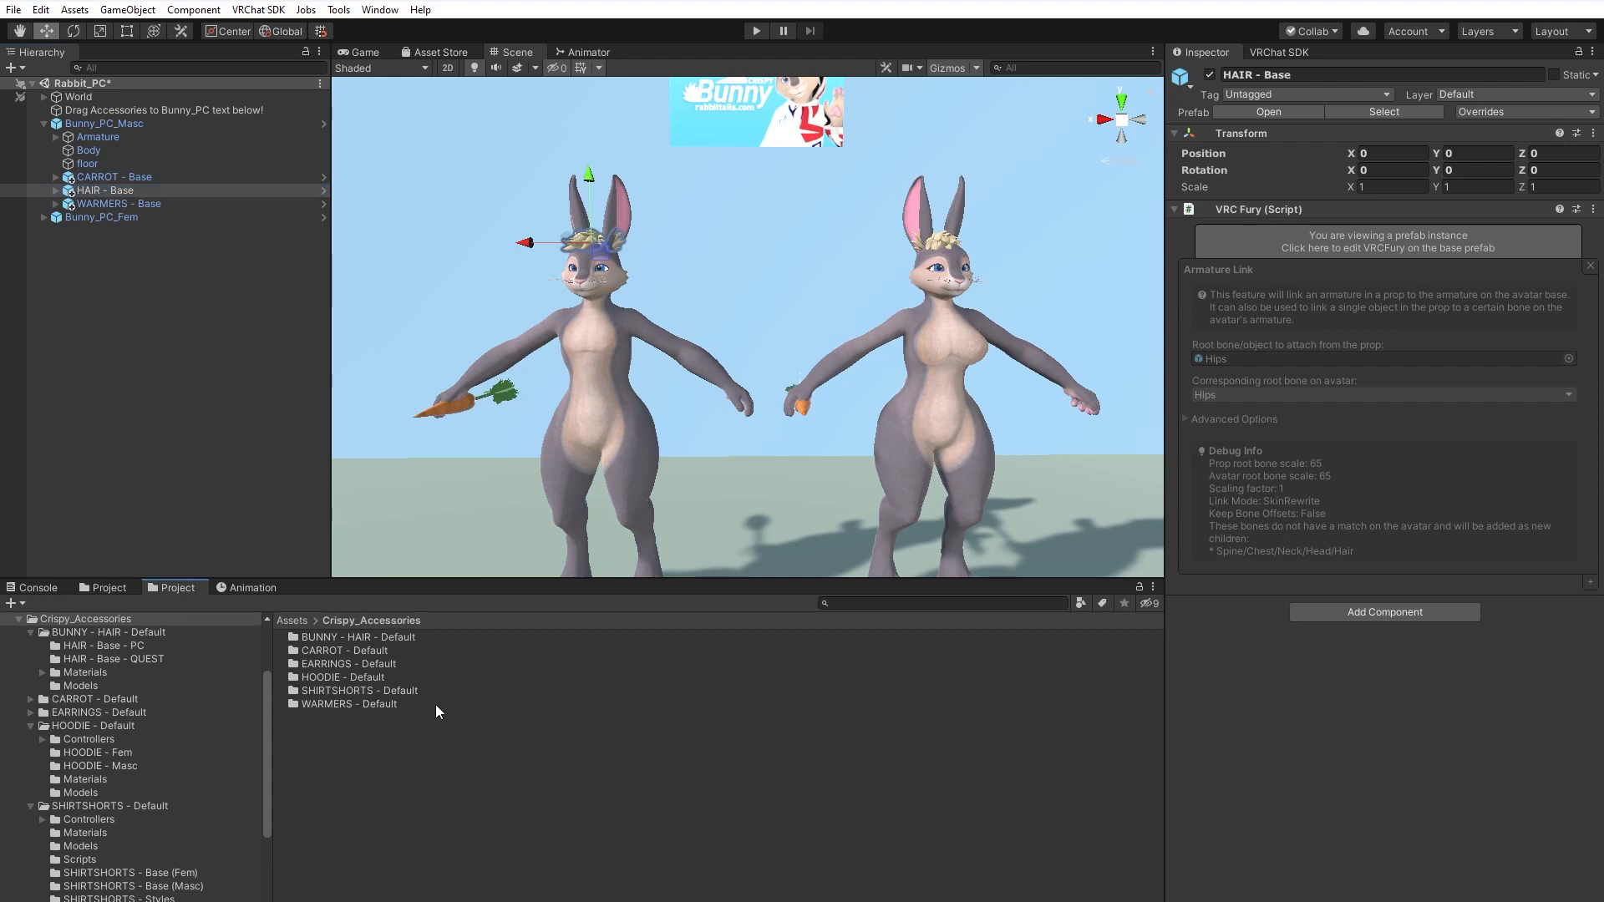
{"action": "double_click", "coordinate": [358, 692]}
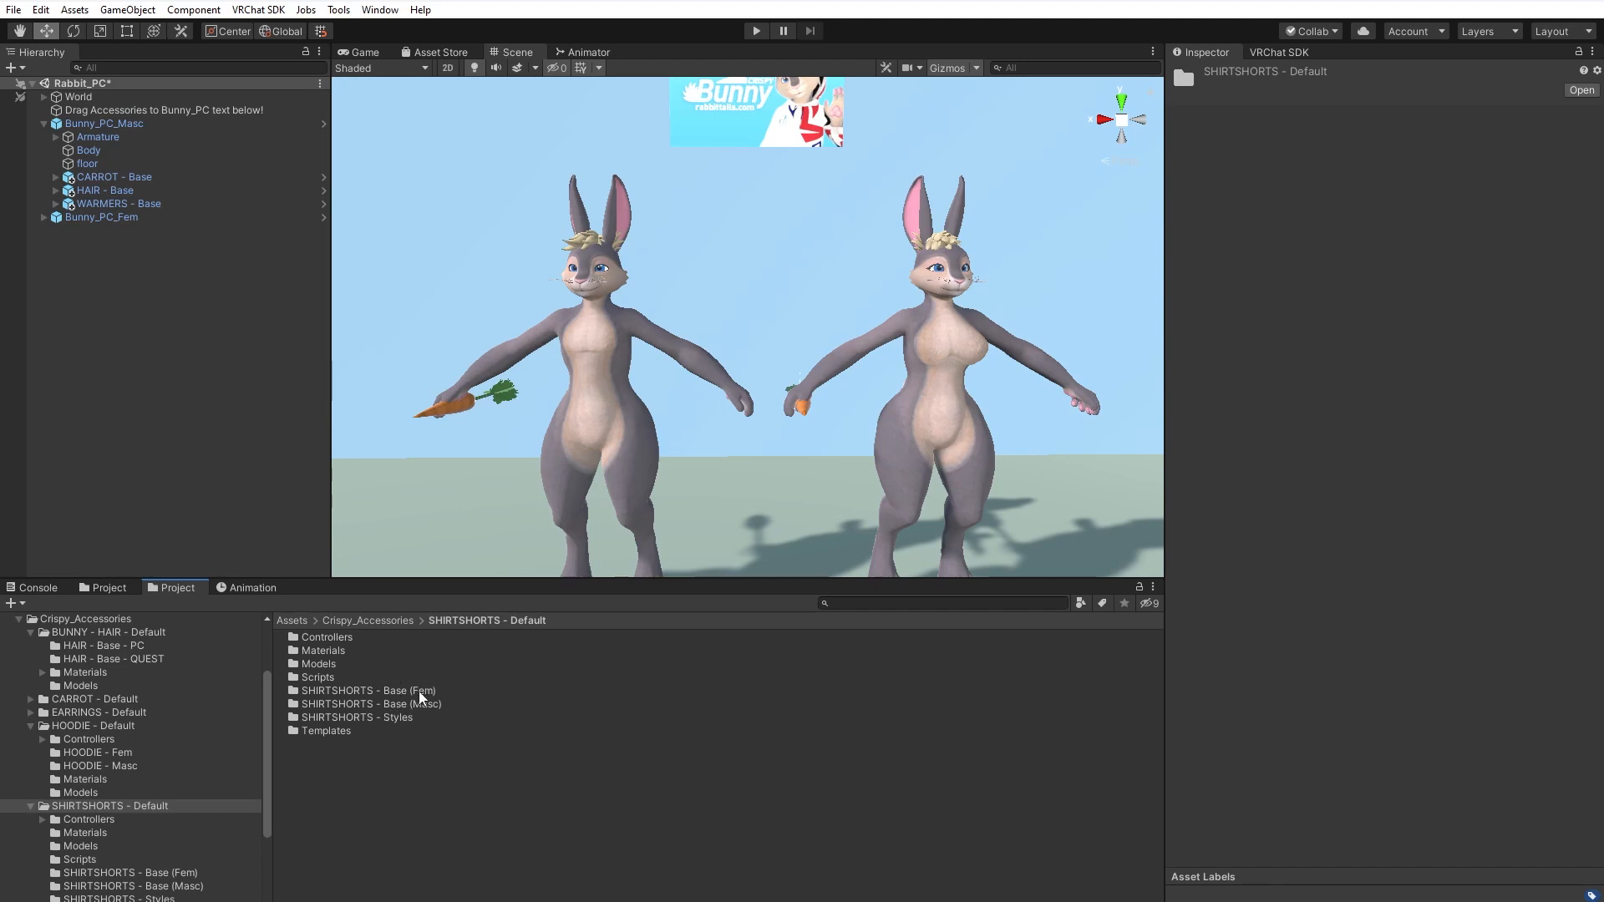
{"action": "double_click", "coordinate": [424, 708]}
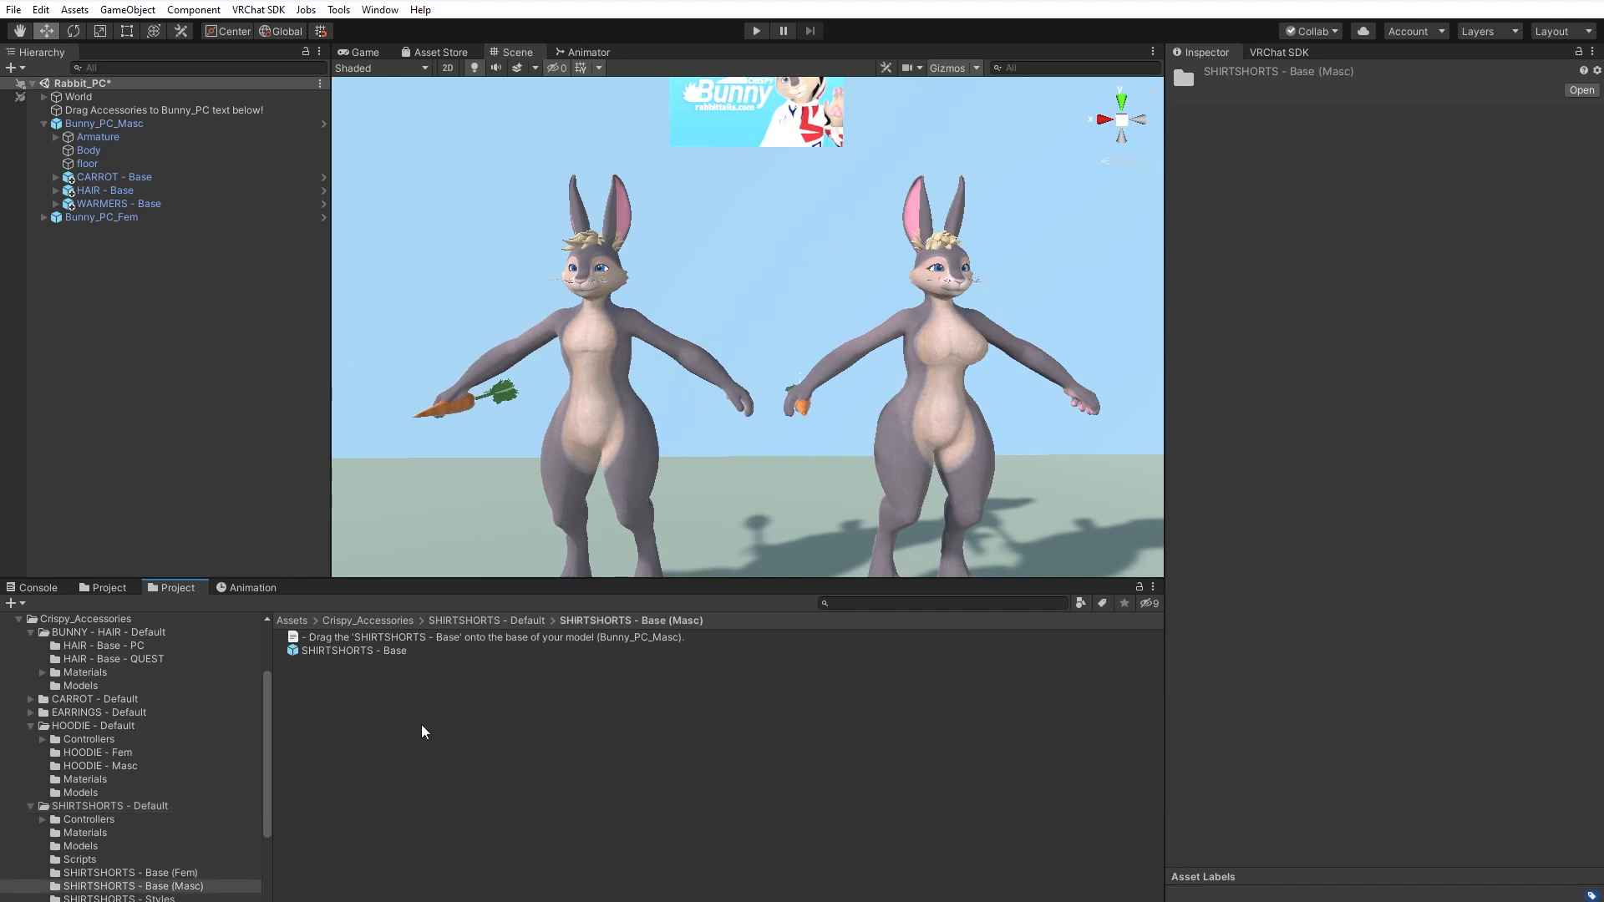
{"action": "left_click", "coordinate": [376, 654]}
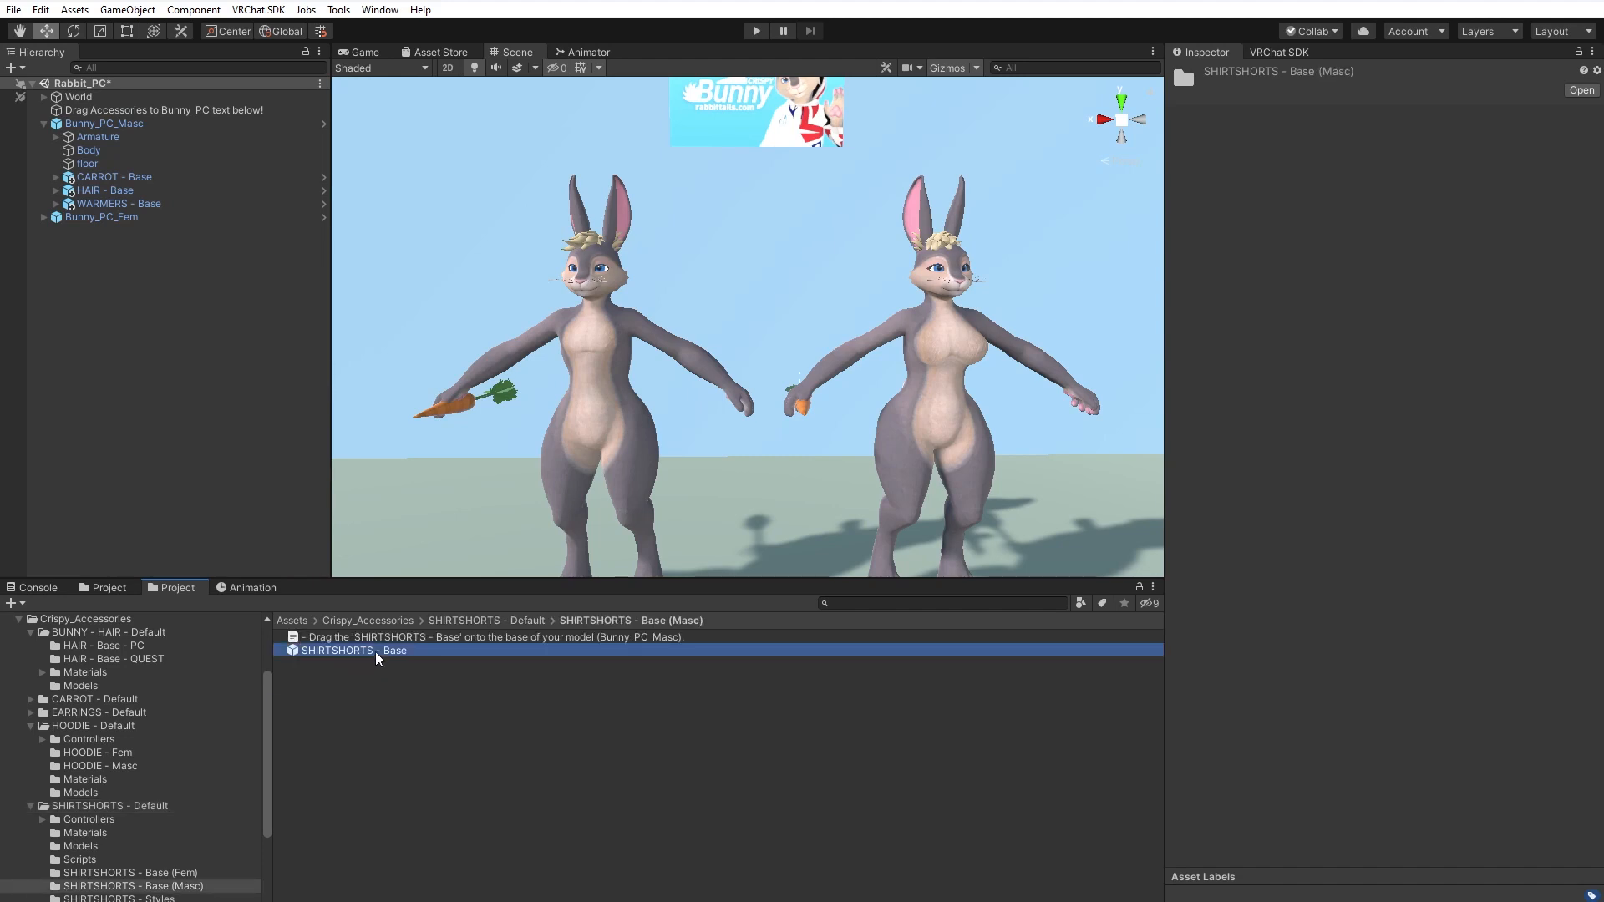
{"action": "left_click_drag", "start_coordinate": [376, 658], "coordinate": [142, 123]}
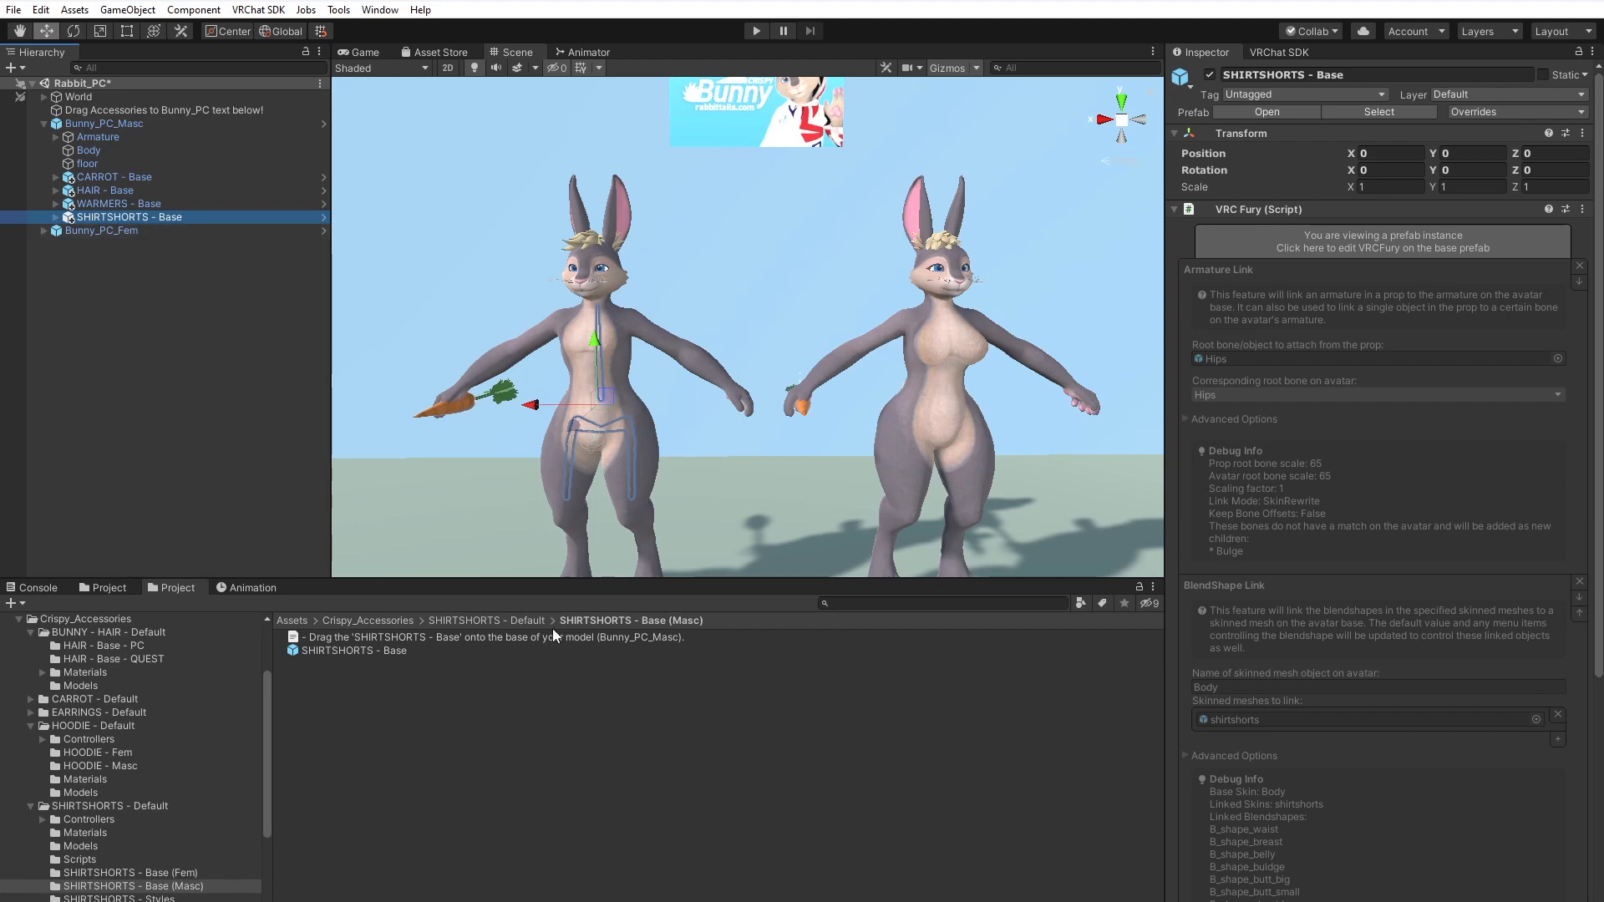
Add the SHIRT (P1) - Orange Tank and SHIRT (P3) - Pink Crop prefabs from SHIRTSHORTS - Styles to Bunny_PC_Masc.
{"action": "left_click", "coordinate": [529, 620]}
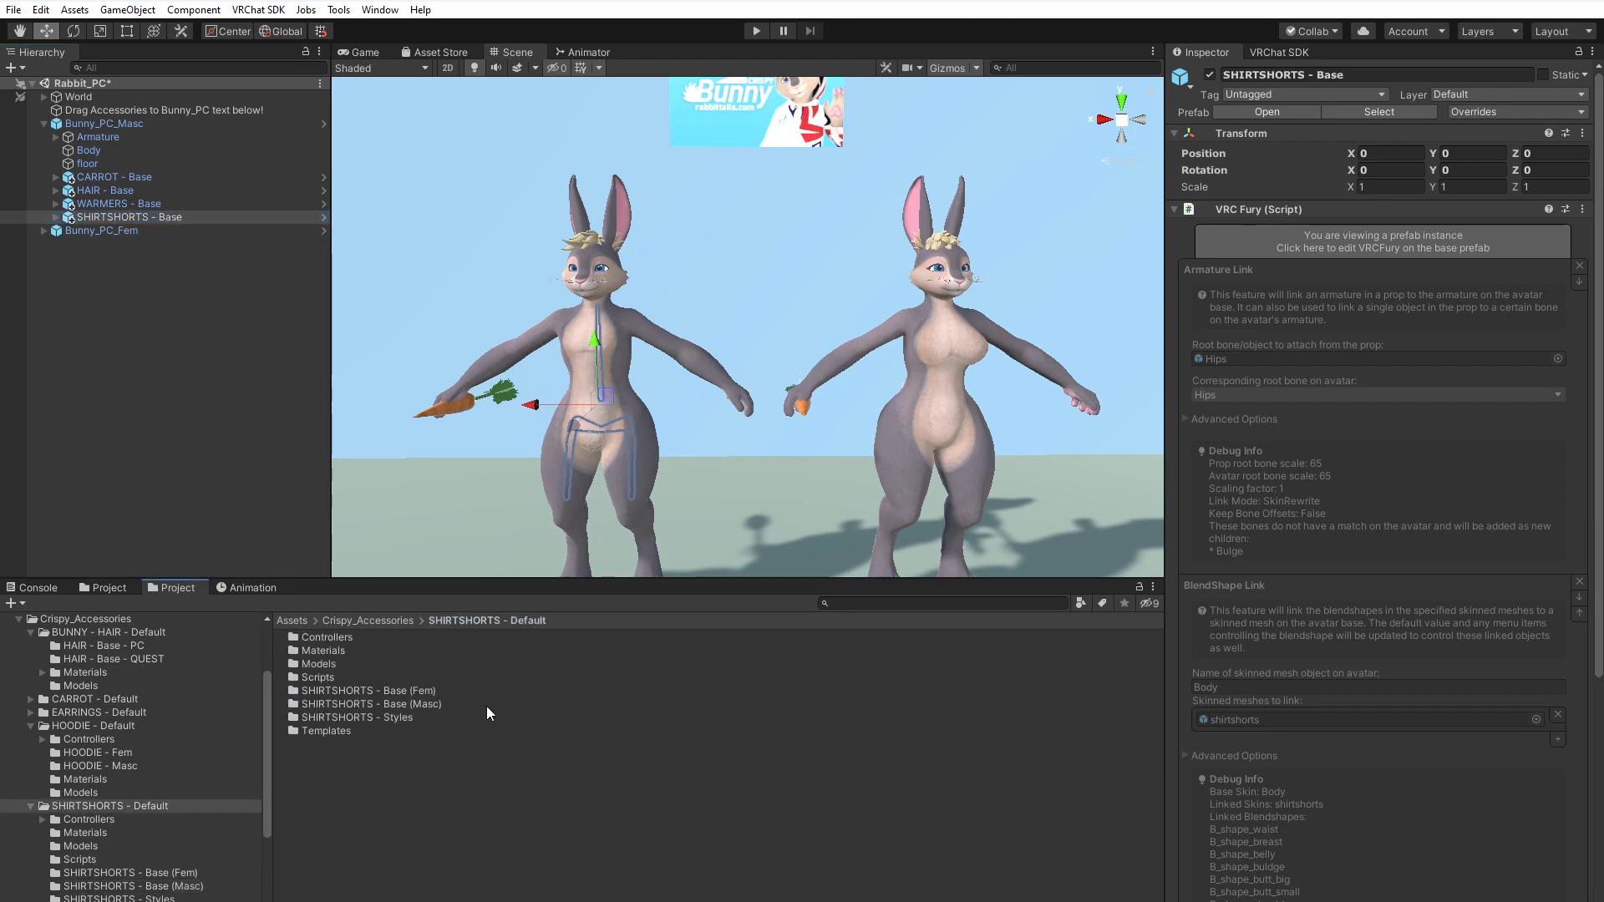
{"action": "double_click", "coordinate": [393, 717]}
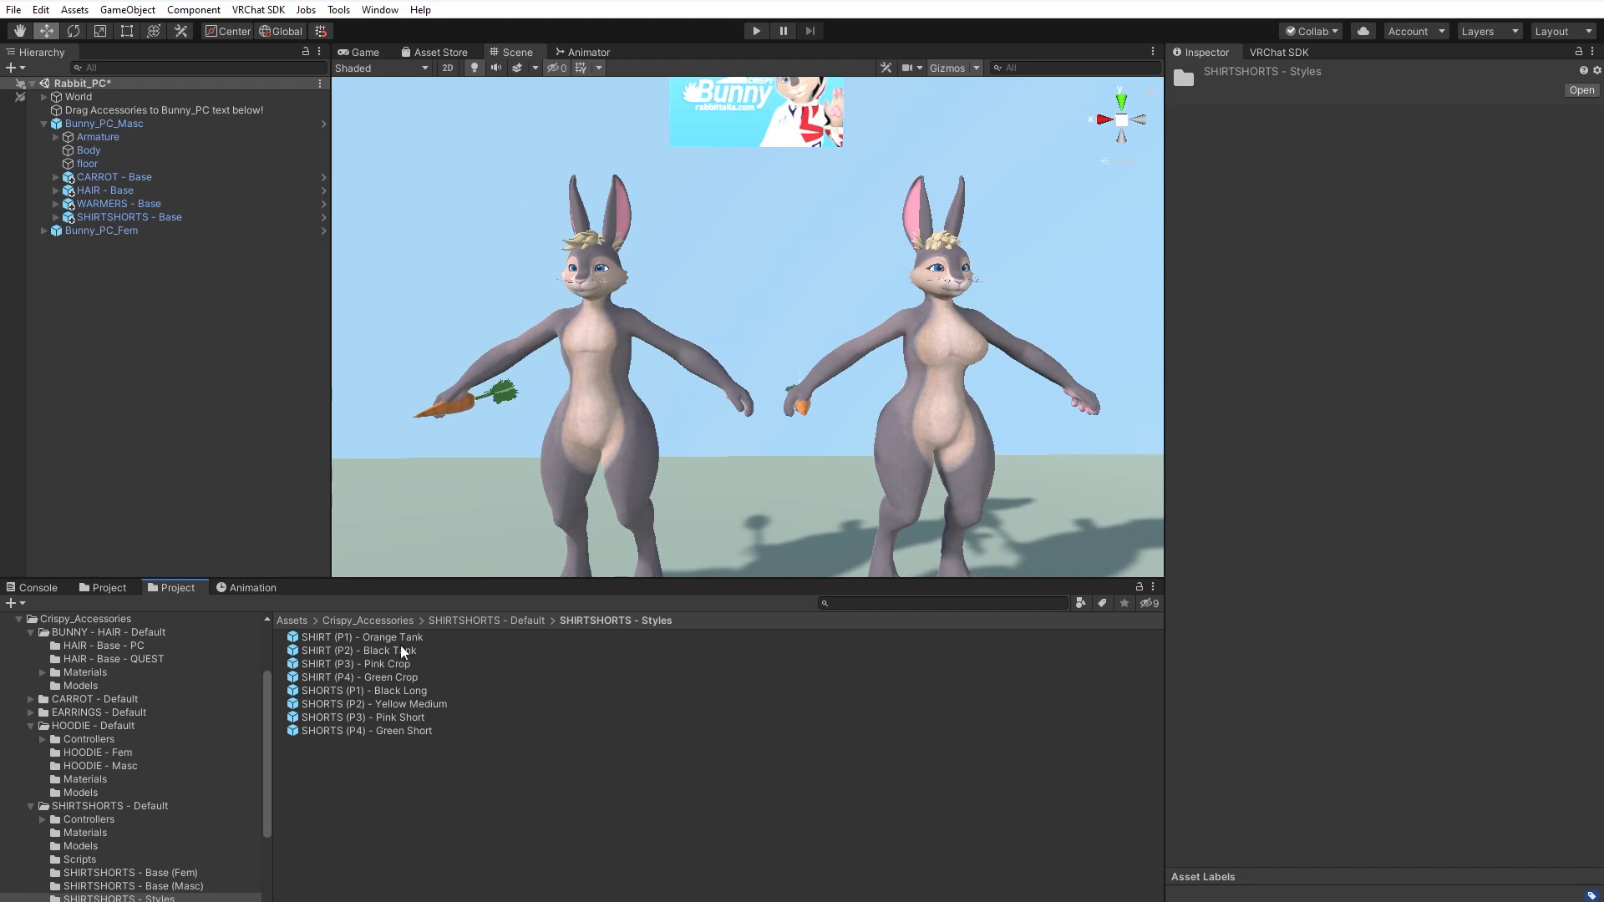
{"action": "left_click", "coordinate": [375, 640]}
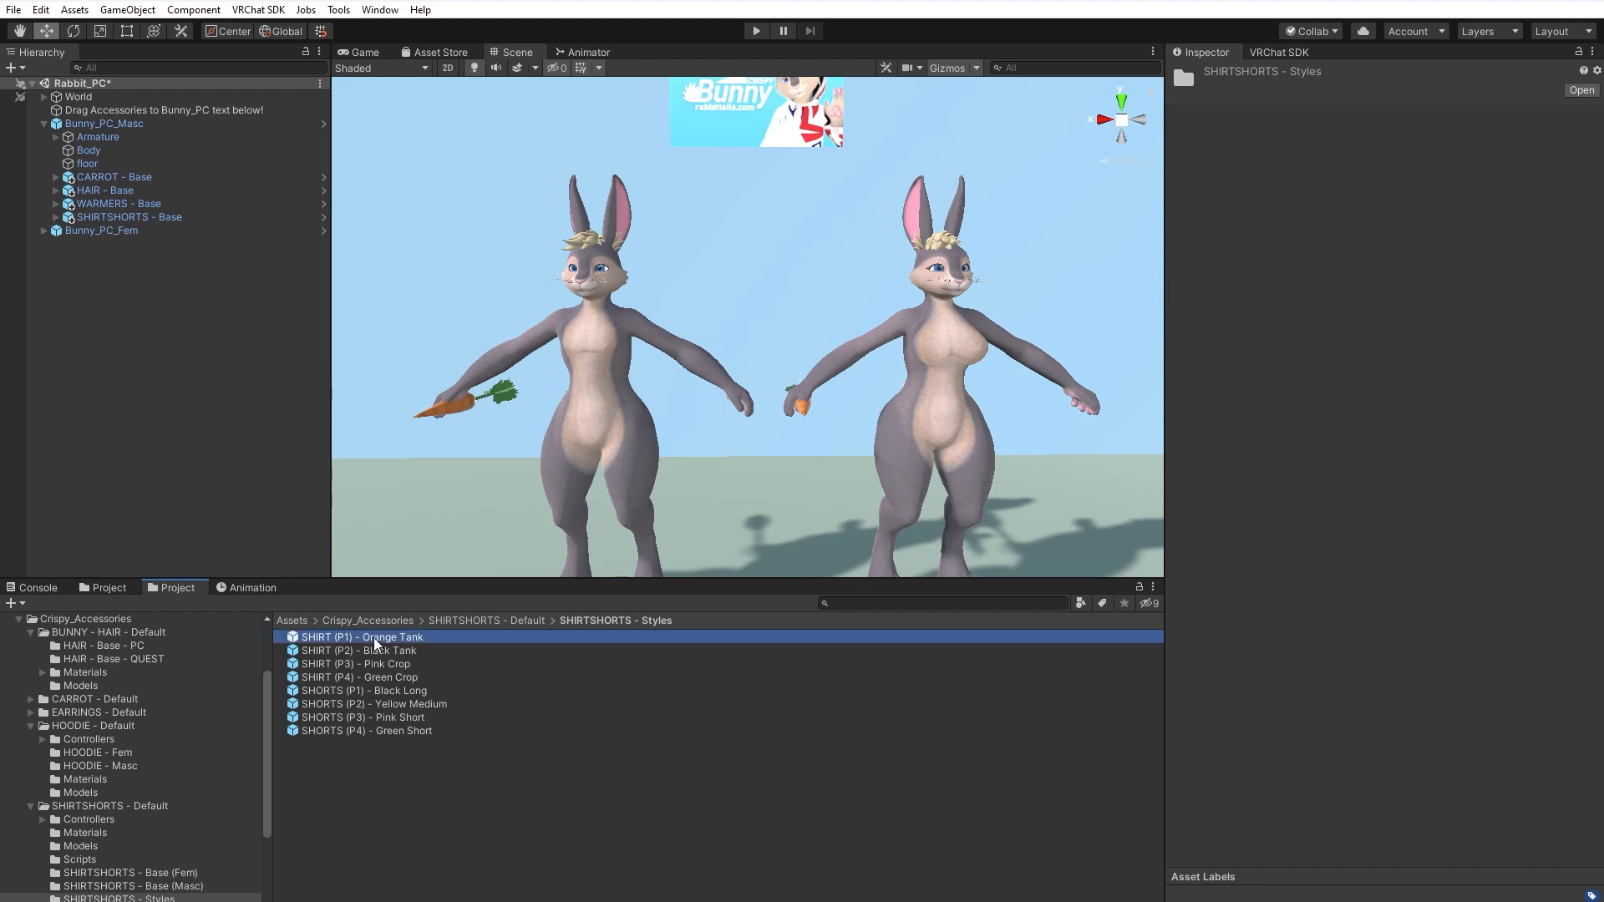
{"action": "left_click_drag", "start_coordinate": [375, 643], "coordinate": [109, 131]}
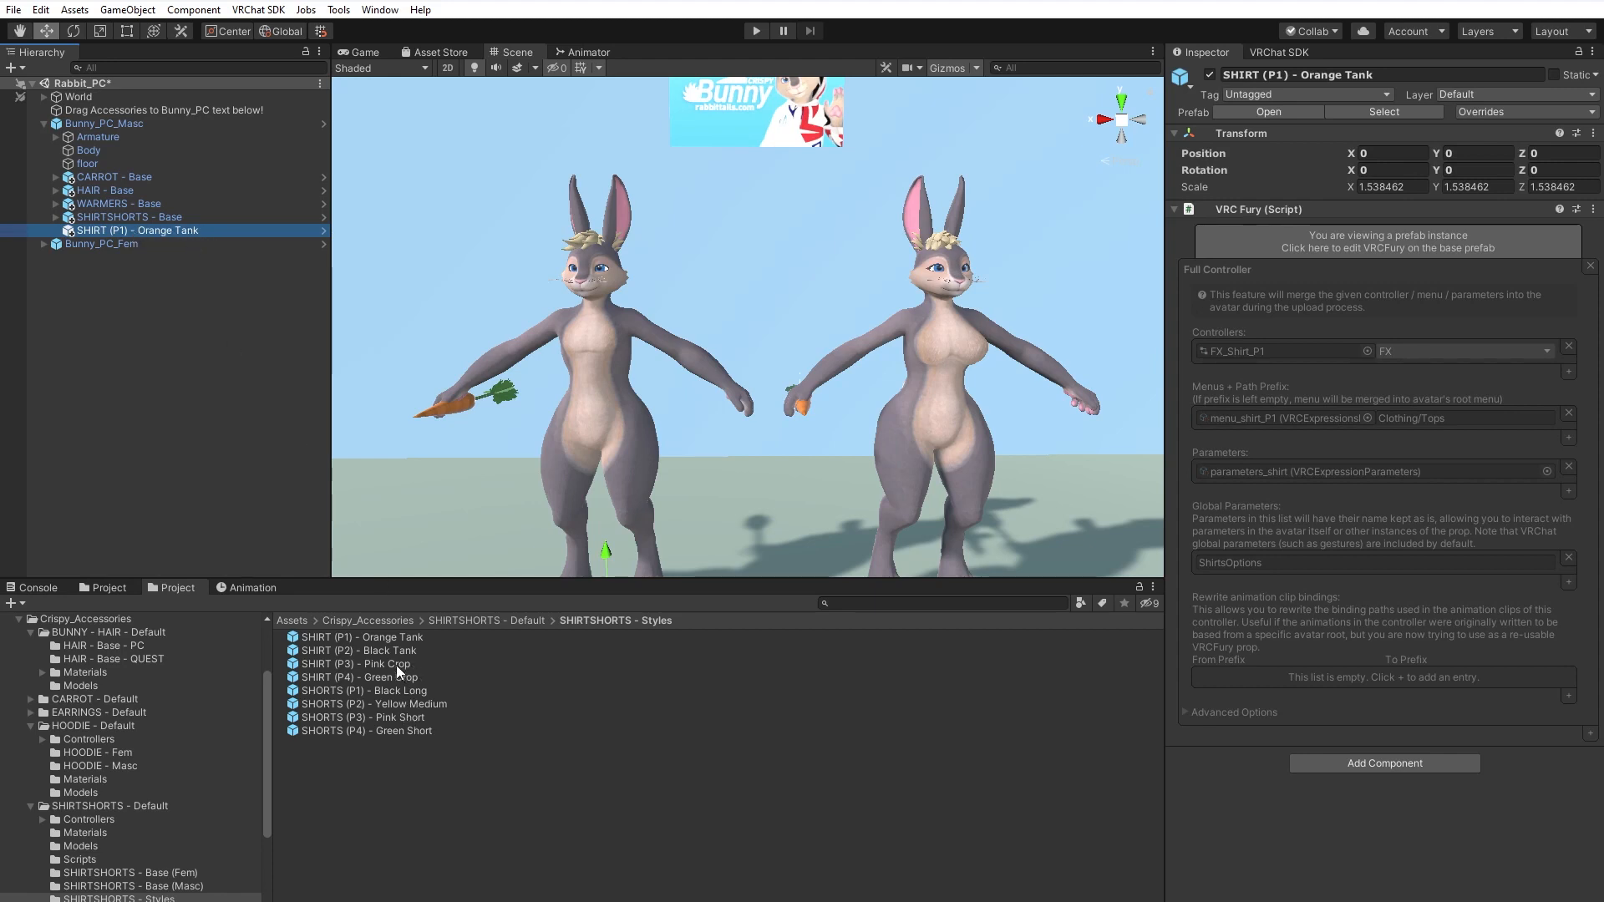
{"action": "left_click_drag", "start_coordinate": [396, 665], "coordinate": [167, 124]}
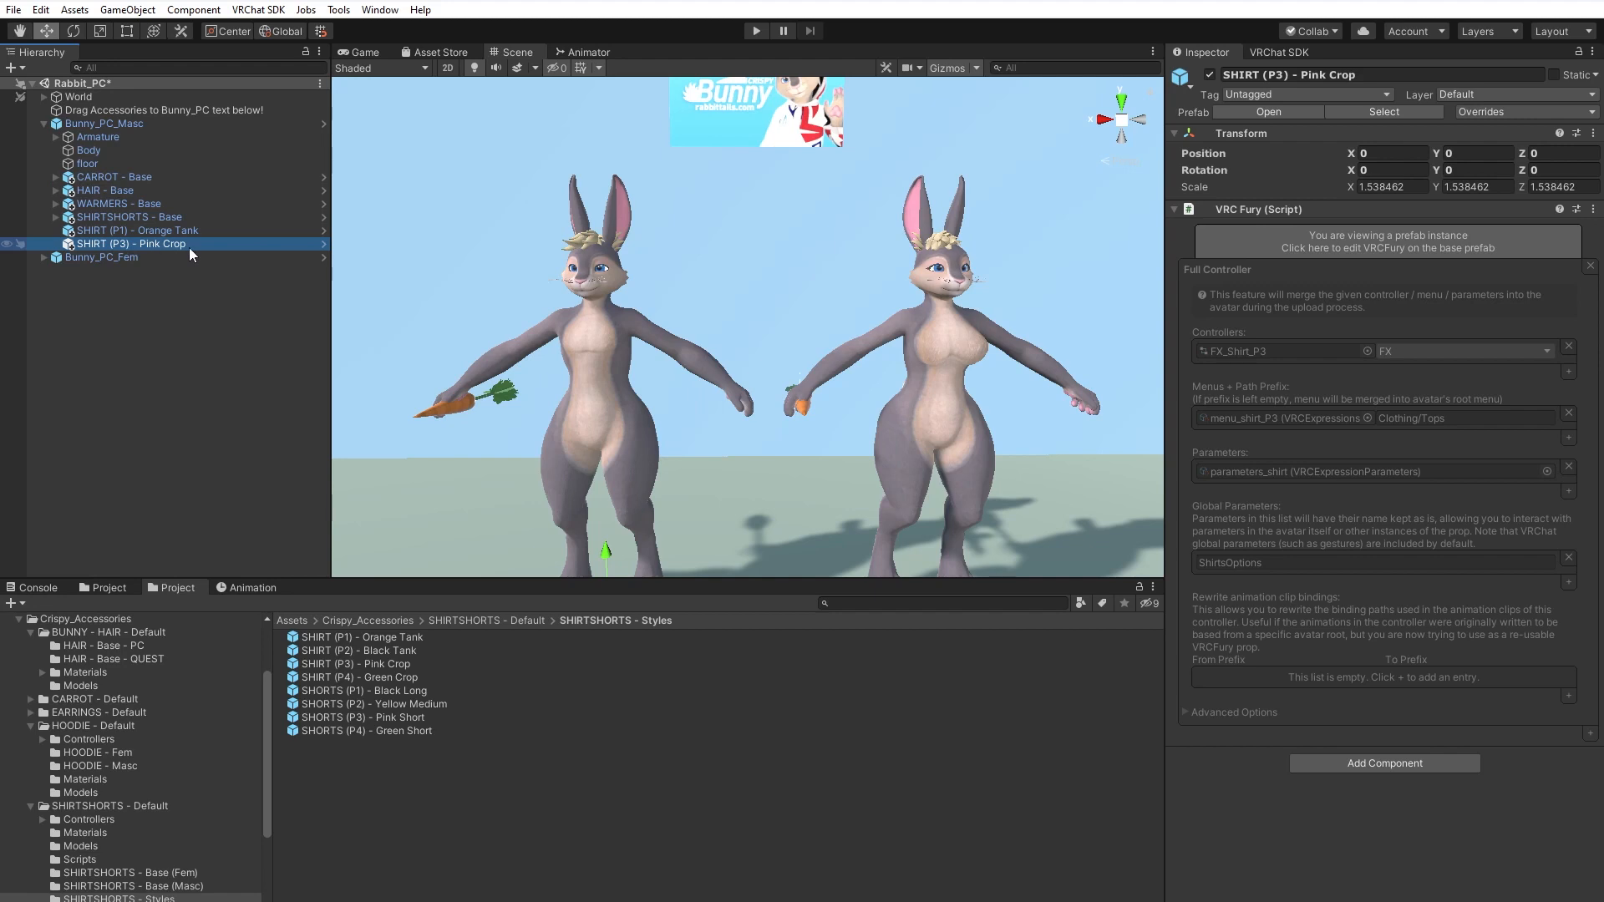
Add the SHORTS (P3) - Pink Short prefab from SHIRTSHORTS - Styles to Bunny_PC_Masc.
{"action": "left_click", "coordinate": [394, 719]}
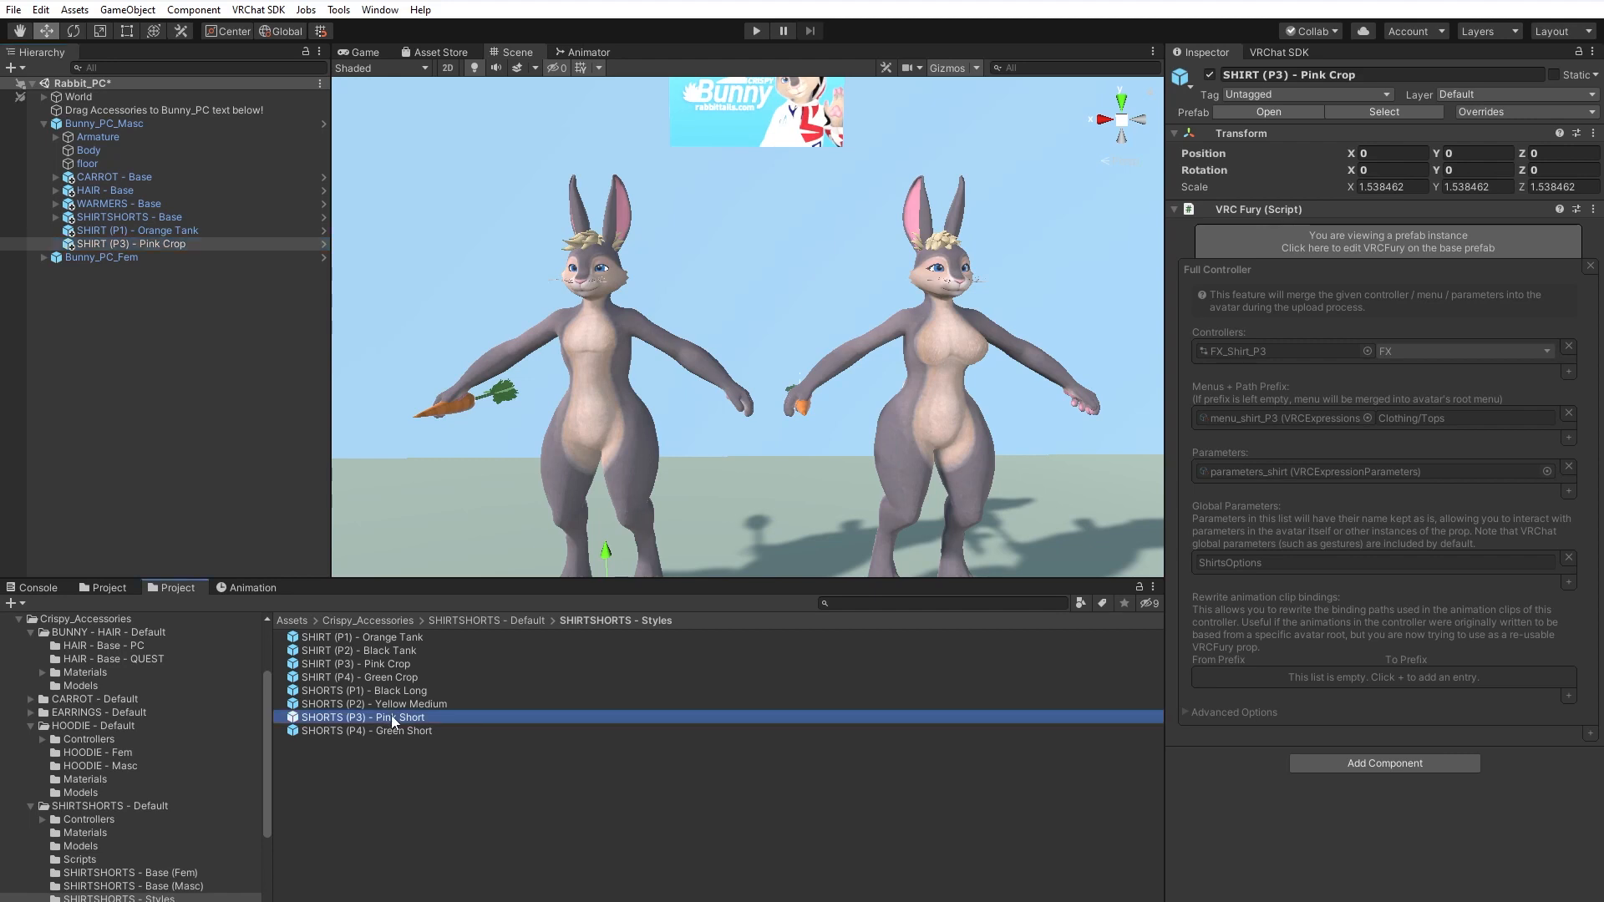
{"action": "left_click_drag", "start_coordinate": [394, 720], "coordinate": [197, 444]}
{"action": "left_click_drag", "start_coordinate": [183, 284], "coordinate": [138, 123]}
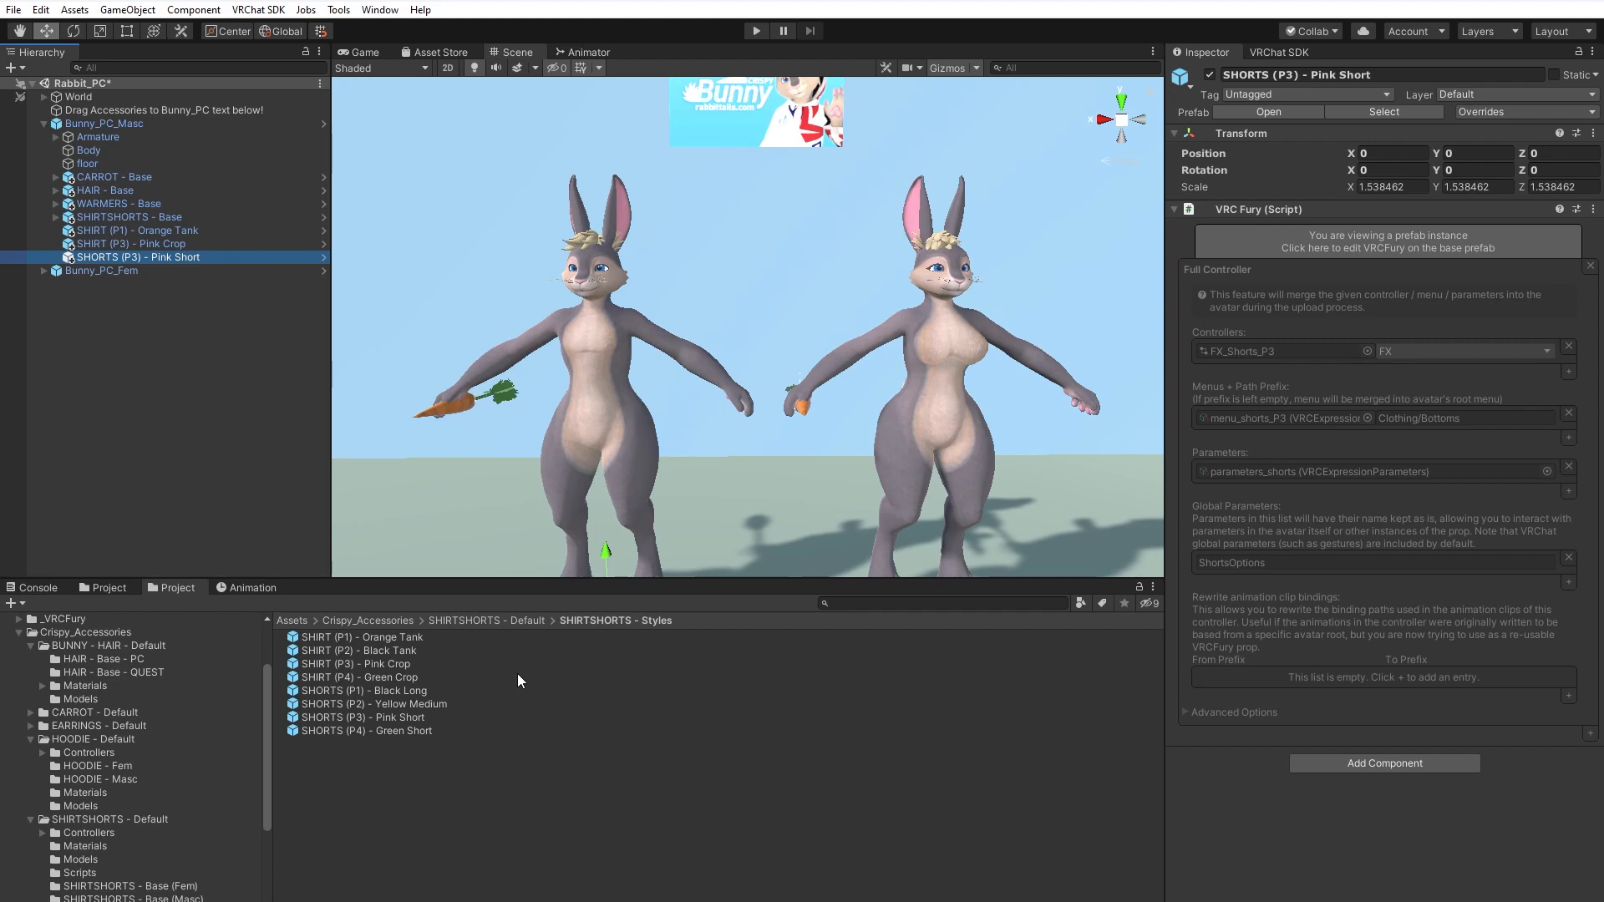
Add the EARRINGS - Base prefab from Crispy_Accessories > EARRINGS - Default to Bunny_PC_Masc and select its earring mesh.
{"action": "left_click", "coordinate": [465, 620]}
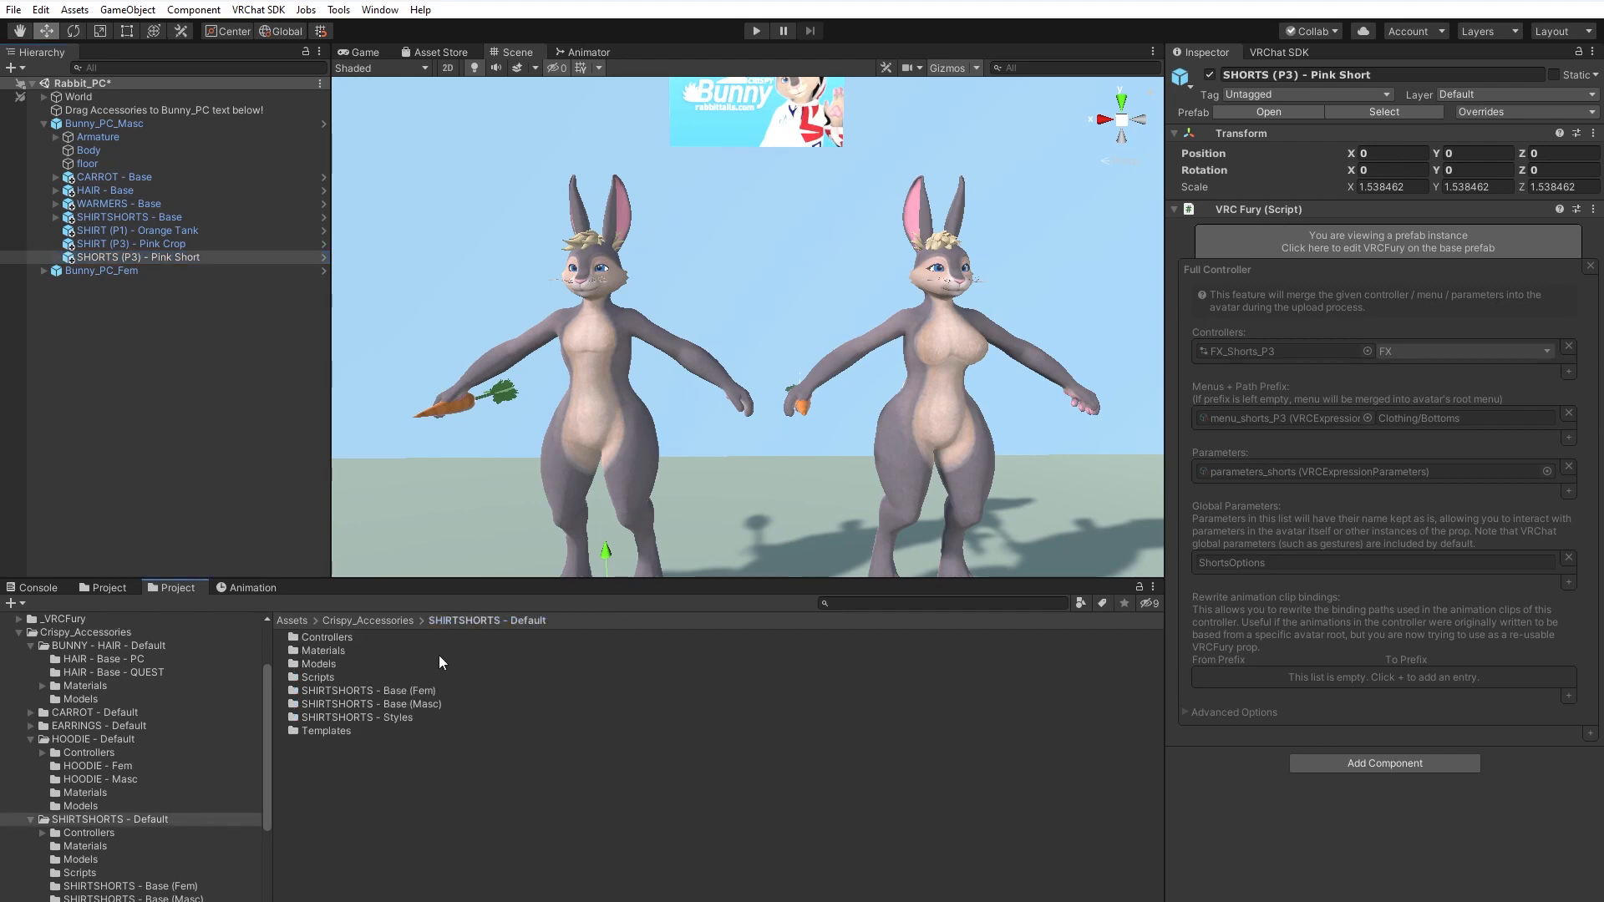
{"action": "left_click", "coordinate": [388, 620]}
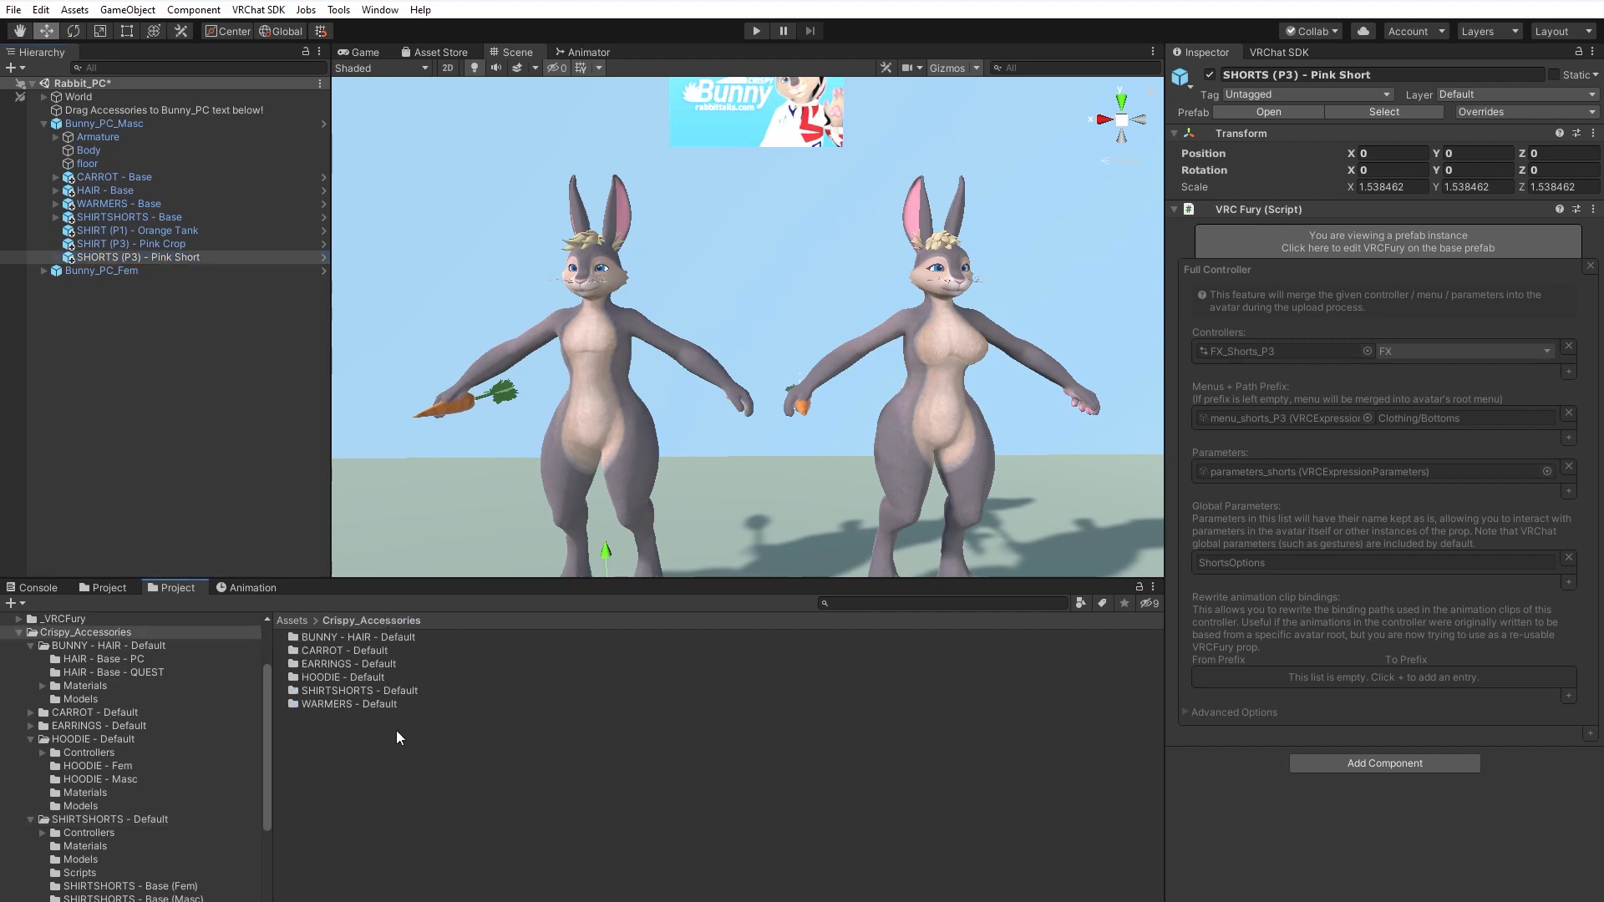
{"action": "double_click", "coordinate": [332, 664]}
{"action": "left_click_drag", "start_coordinate": [344, 678], "coordinate": [103, 123]}
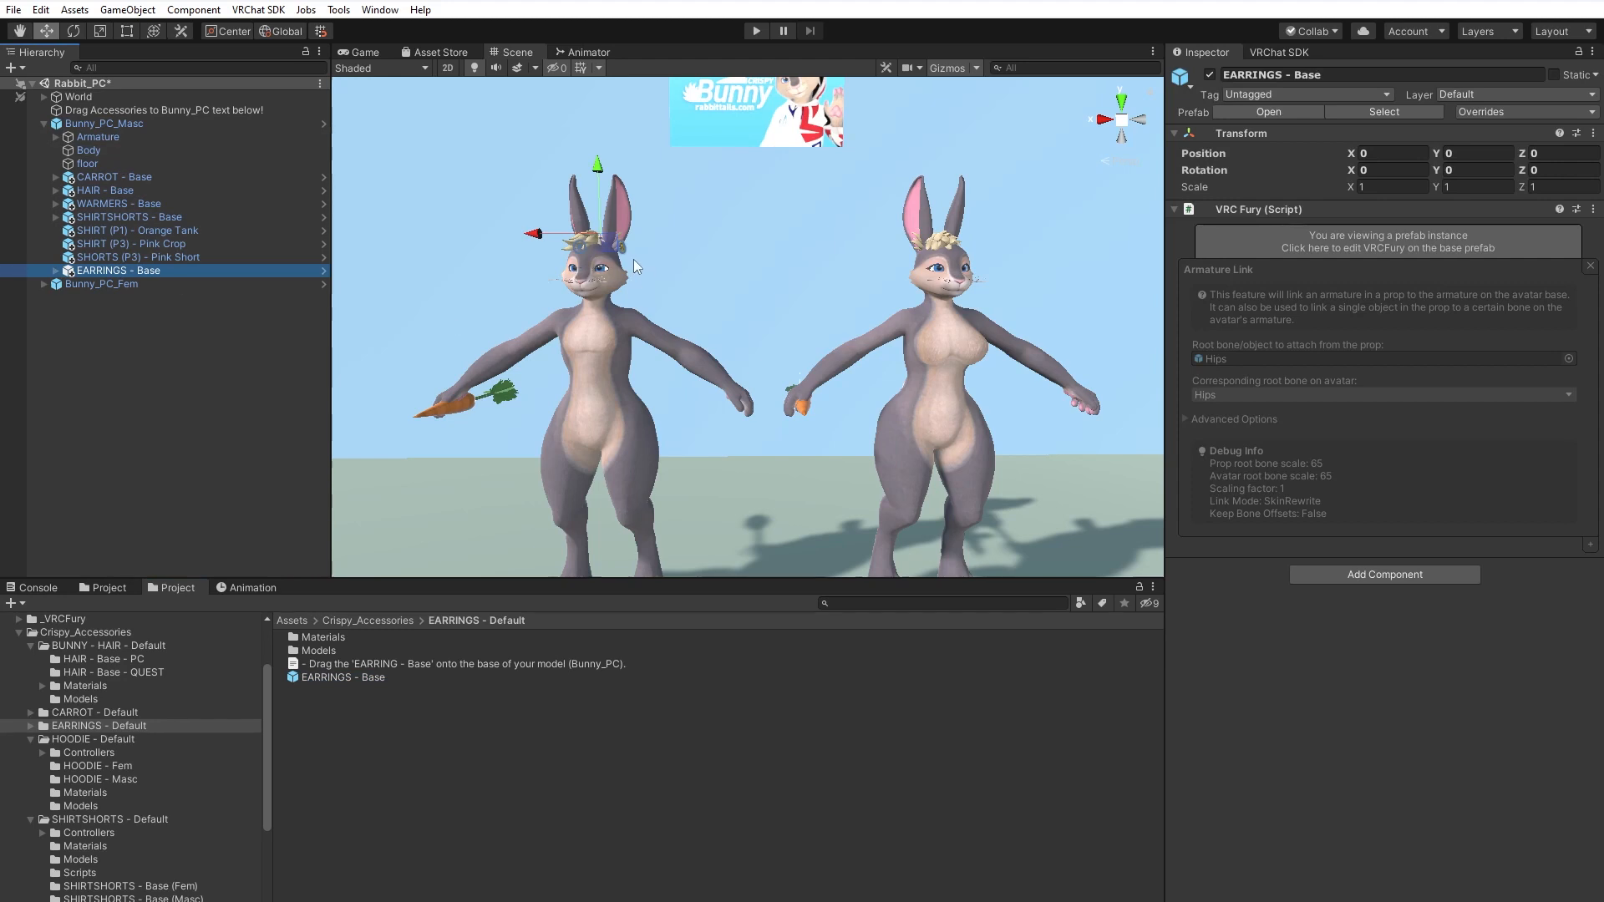
{"action": "left_click", "coordinate": [55, 272]}
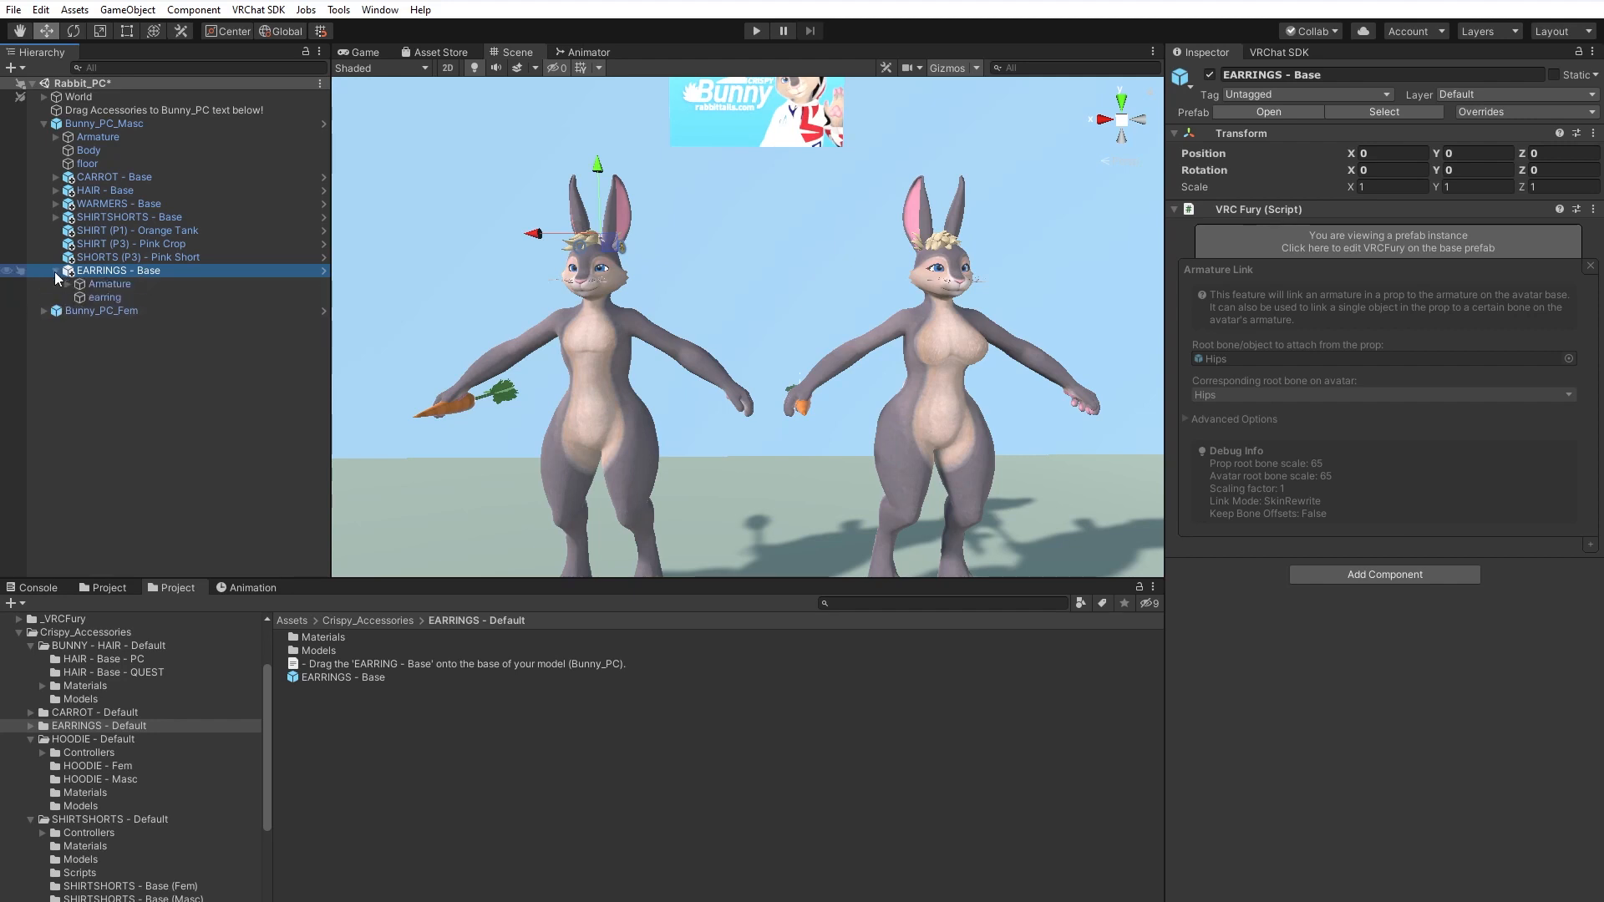
{"action": "left_click", "coordinate": [106, 300]}
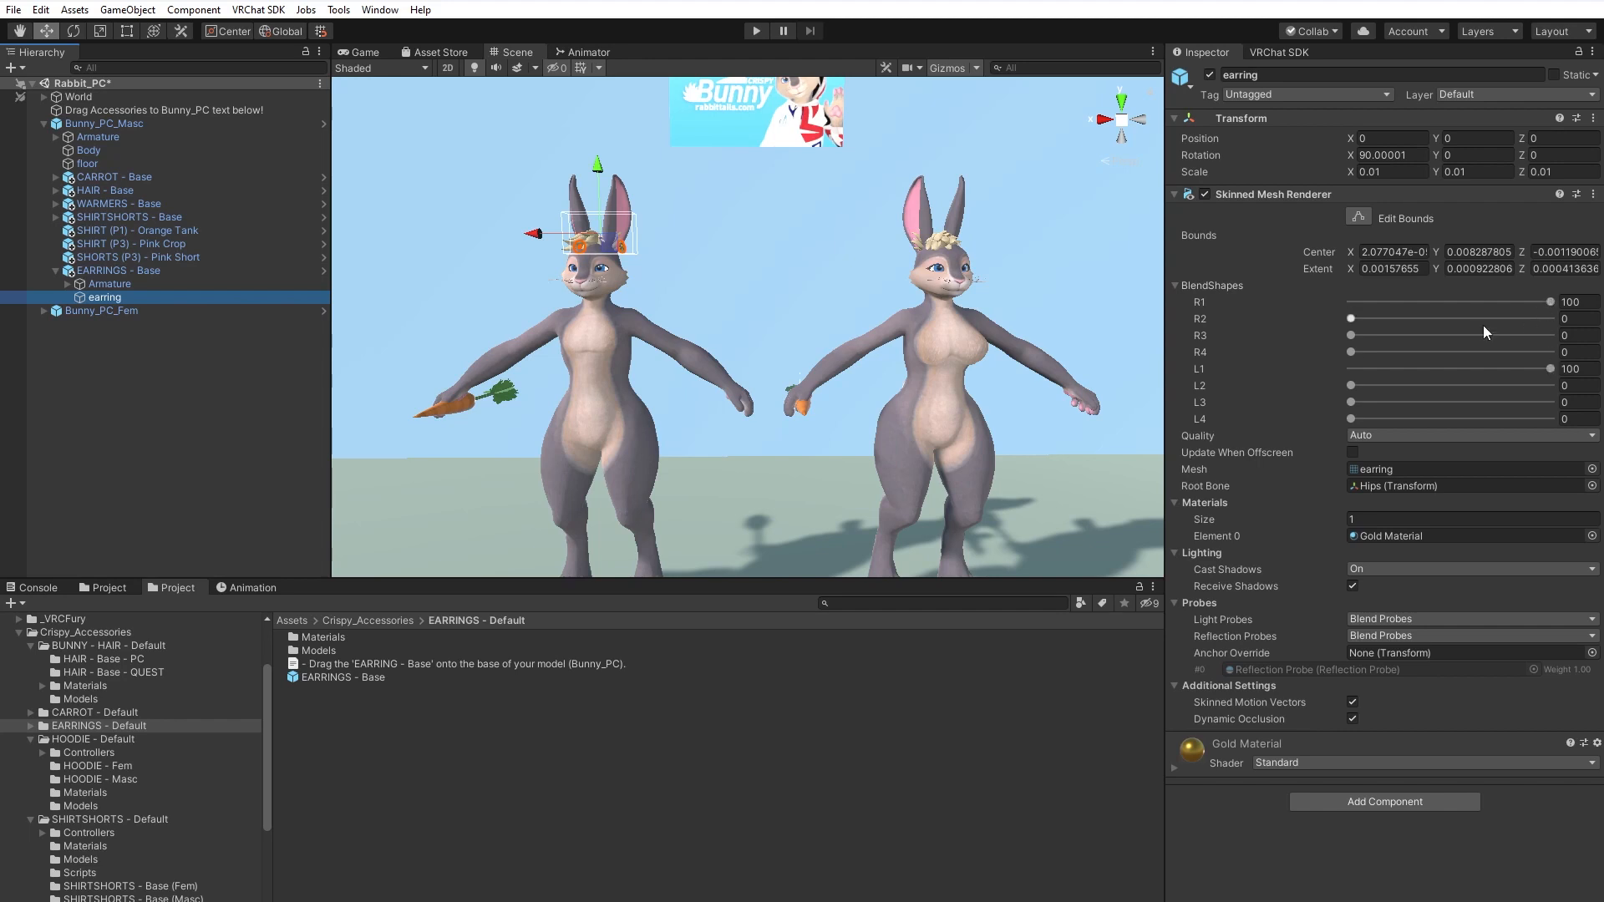
Set the earring mesh's R2, R3, R4, L2, L3 and L4 blend shapes to 100.
{"action": "left_click_drag", "start_coordinate": [1351, 320], "coordinate": [1532, 326]}
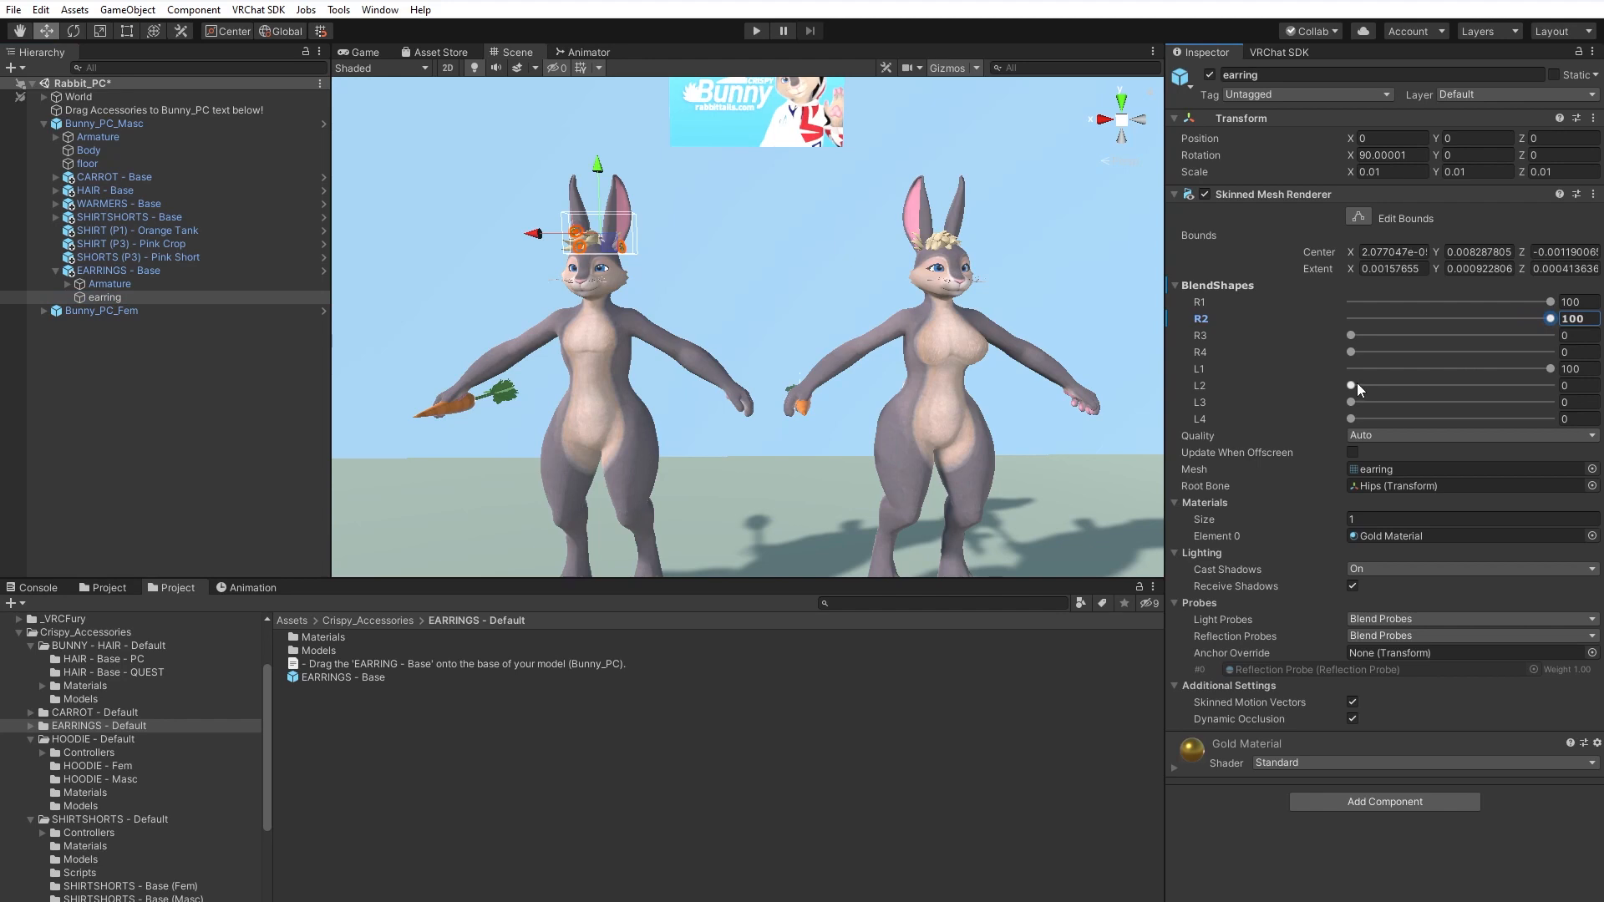
{"action": "left_click_drag", "start_coordinate": [1353, 385], "coordinate": [1552, 385]}
{"action": "left_click_drag", "start_coordinate": [1351, 402], "coordinate": [1554, 402]}
{"action": "left_click_drag", "start_coordinate": [1351, 418], "coordinate": [1552, 418]}
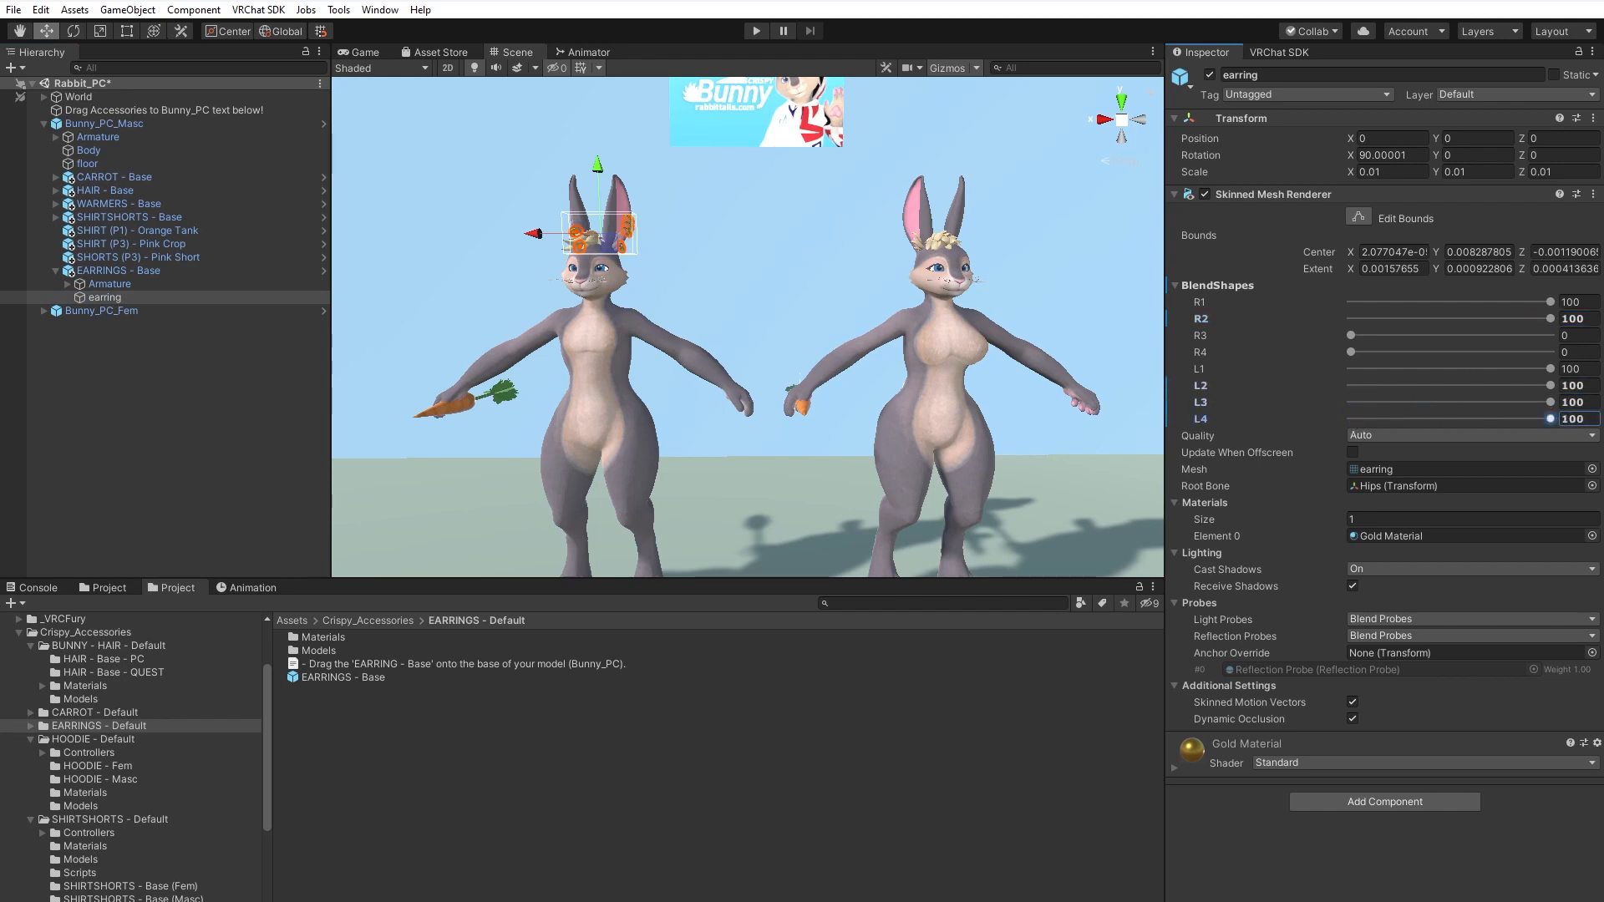
{"action": "left_click_drag", "start_coordinate": [1352, 352], "coordinate": [1552, 352]}
{"action": "left_click_drag", "start_coordinate": [1351, 335], "coordinate": [1552, 335]}
Set the earring blend shapes R2, R3, R4, L1, L2, L3 and L4 to 0 and collapse EARRINGS - Base.
{"action": "left_click_drag", "start_coordinate": [1550, 335], "coordinate": [1270, 316]}
{"action": "left_click_drag", "start_coordinate": [1550, 352], "coordinate": [1351, 355]}
{"action": "left_click_drag", "start_coordinate": [1551, 369], "coordinate": [1226, 363]}
{"action": "left_click_drag", "start_coordinate": [1550, 386], "coordinate": [1333, 394]}
{"action": "left_click_drag", "start_coordinate": [1550, 403], "coordinate": [1273, 389]}
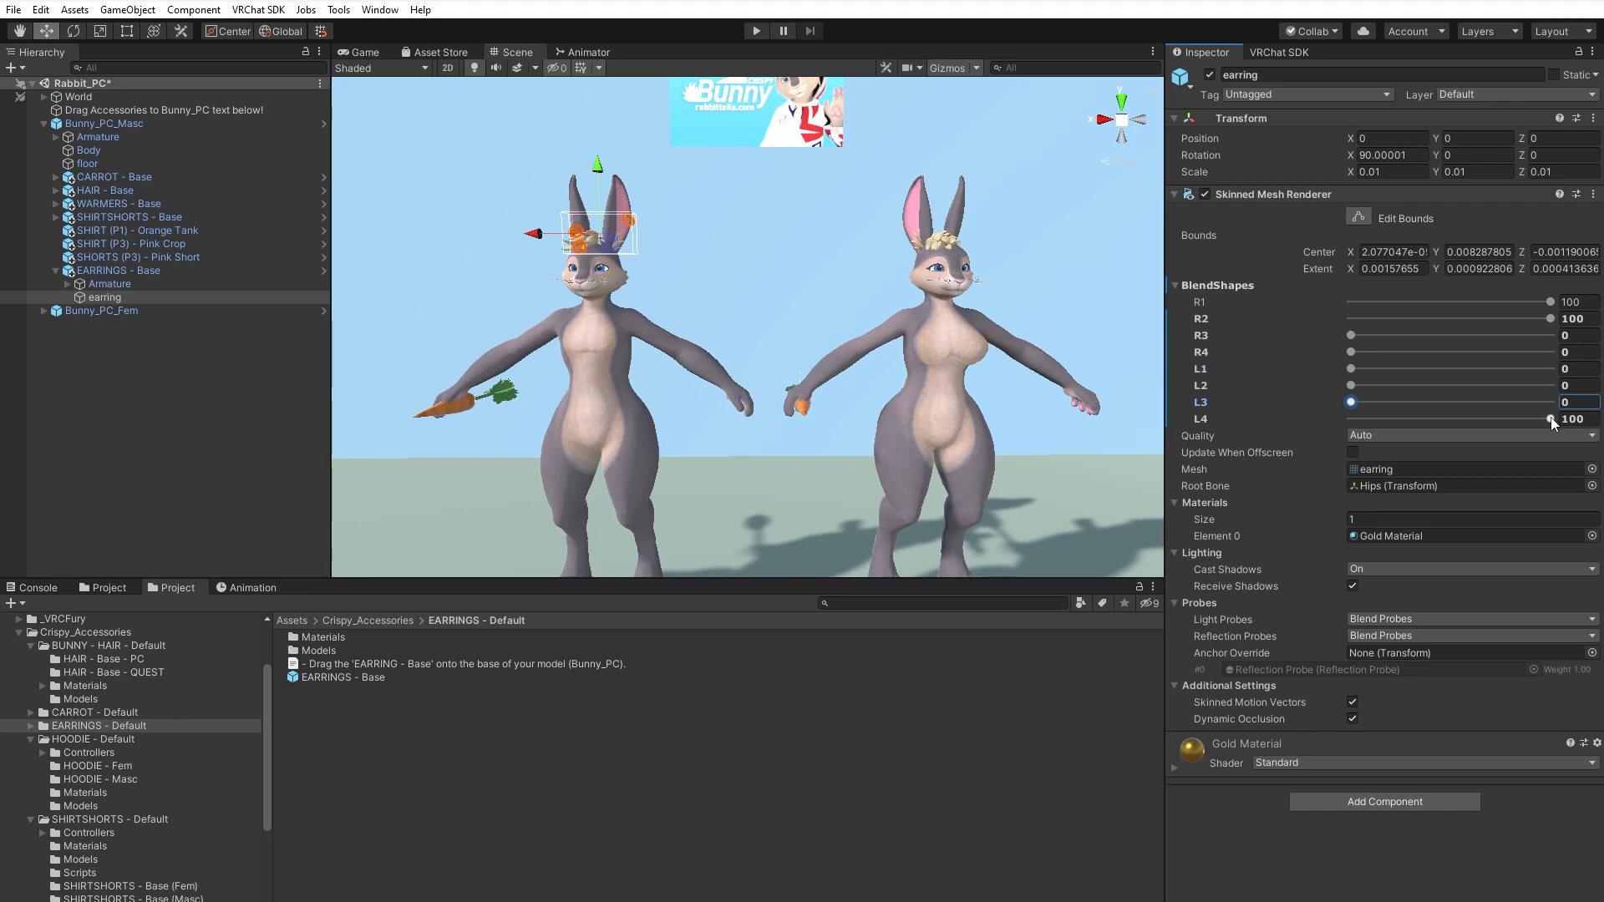
{"action": "left_click_drag", "start_coordinate": [1551, 419], "coordinate": [1285, 402]}
{"action": "left_click_drag", "start_coordinate": [1551, 320], "coordinate": [1267, 303]}
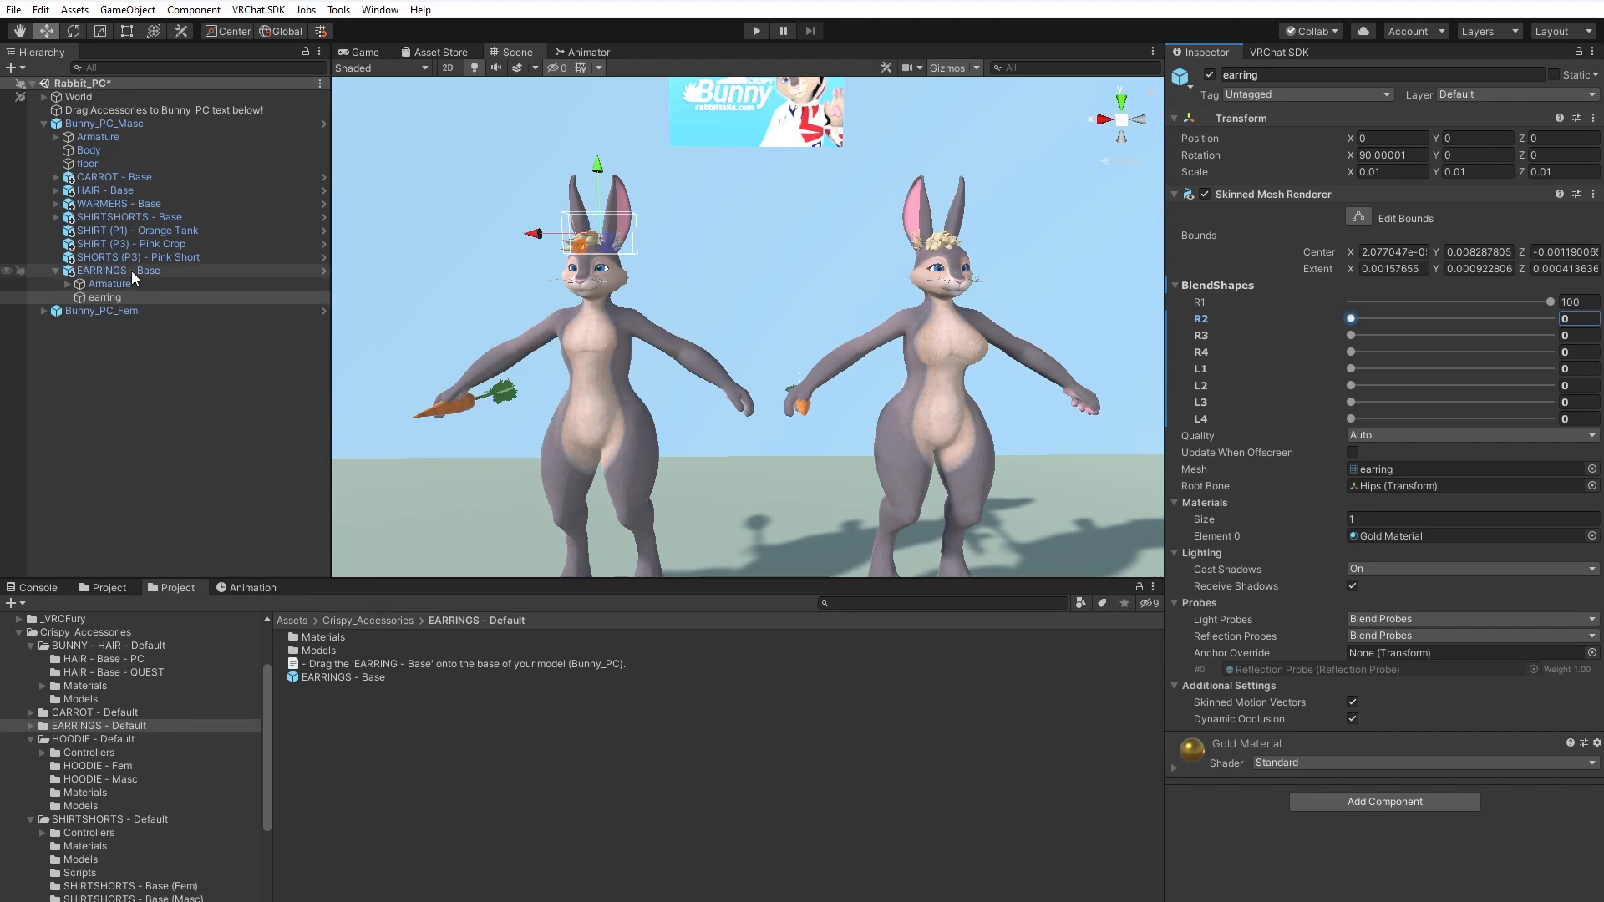
{"action": "left_click", "coordinate": [55, 270]}
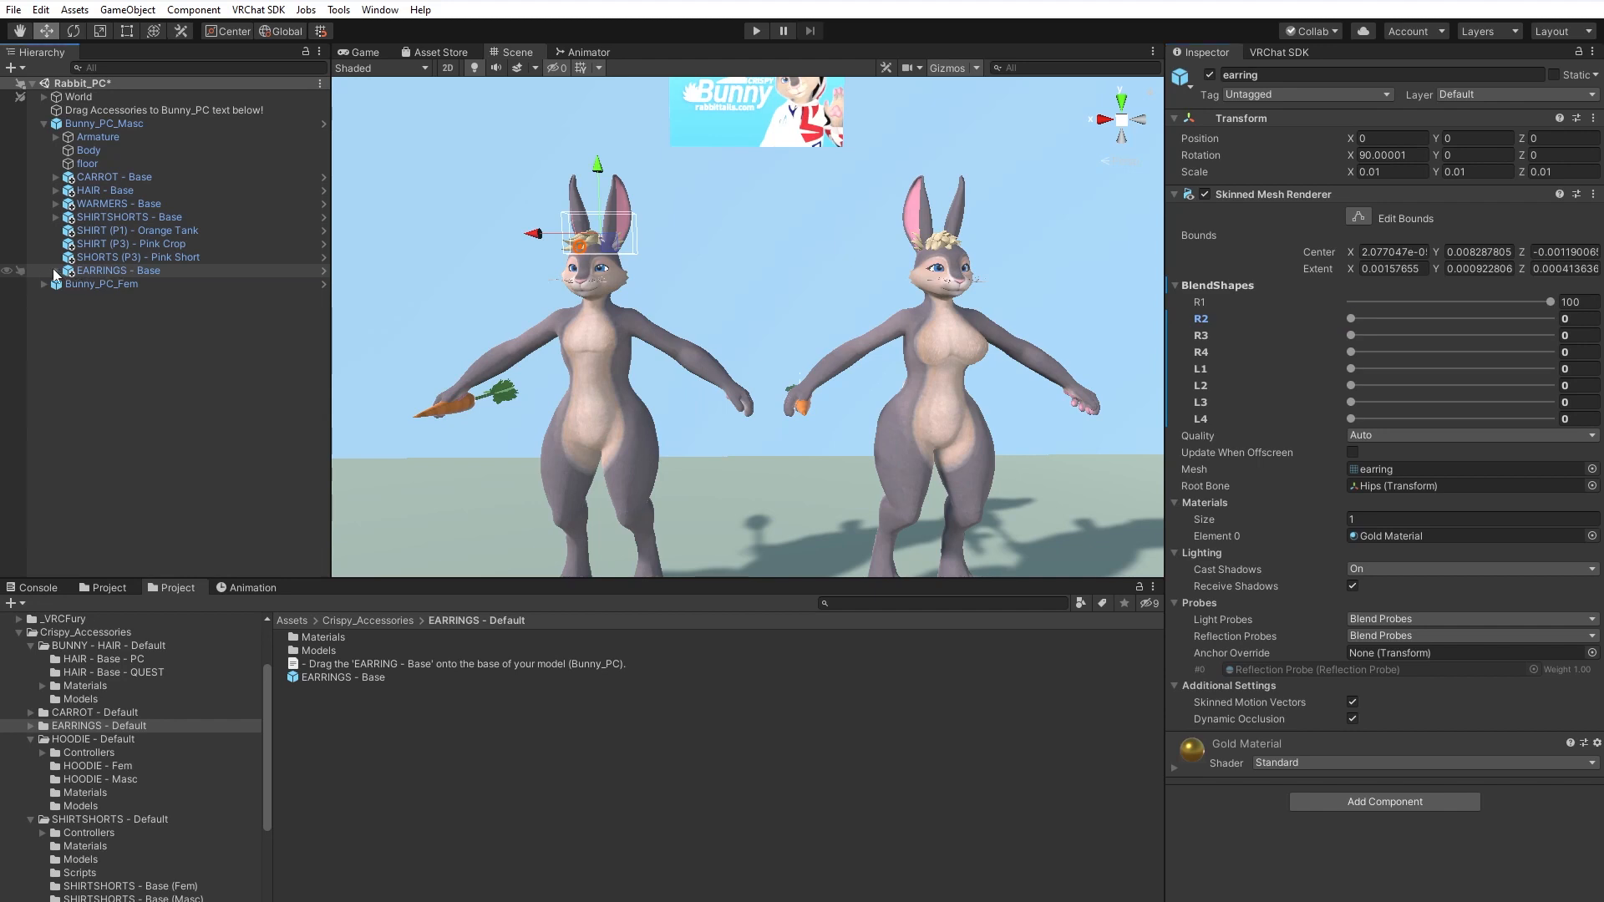
On Bunny_PC_Masc's Body mesh, assign Mat_bunny_eyes_green to material Elements 1 and 2 and Mat_bunny_body_pale to Element 0.
{"action": "left_click", "coordinate": [369, 621]}
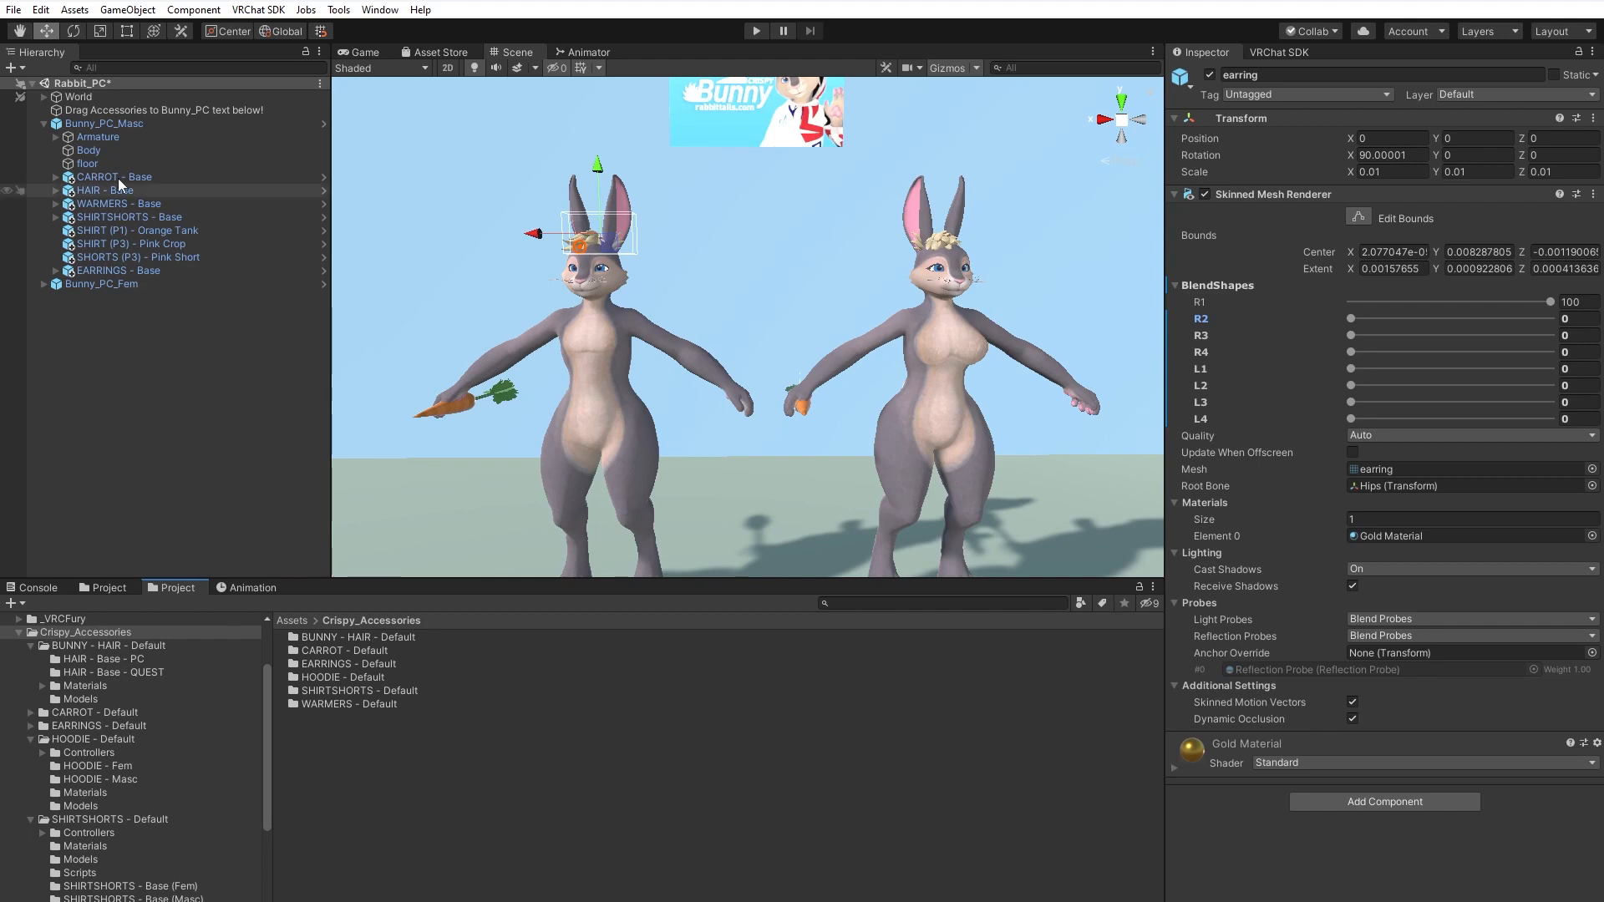
{"action": "left_click", "coordinate": [124, 123]}
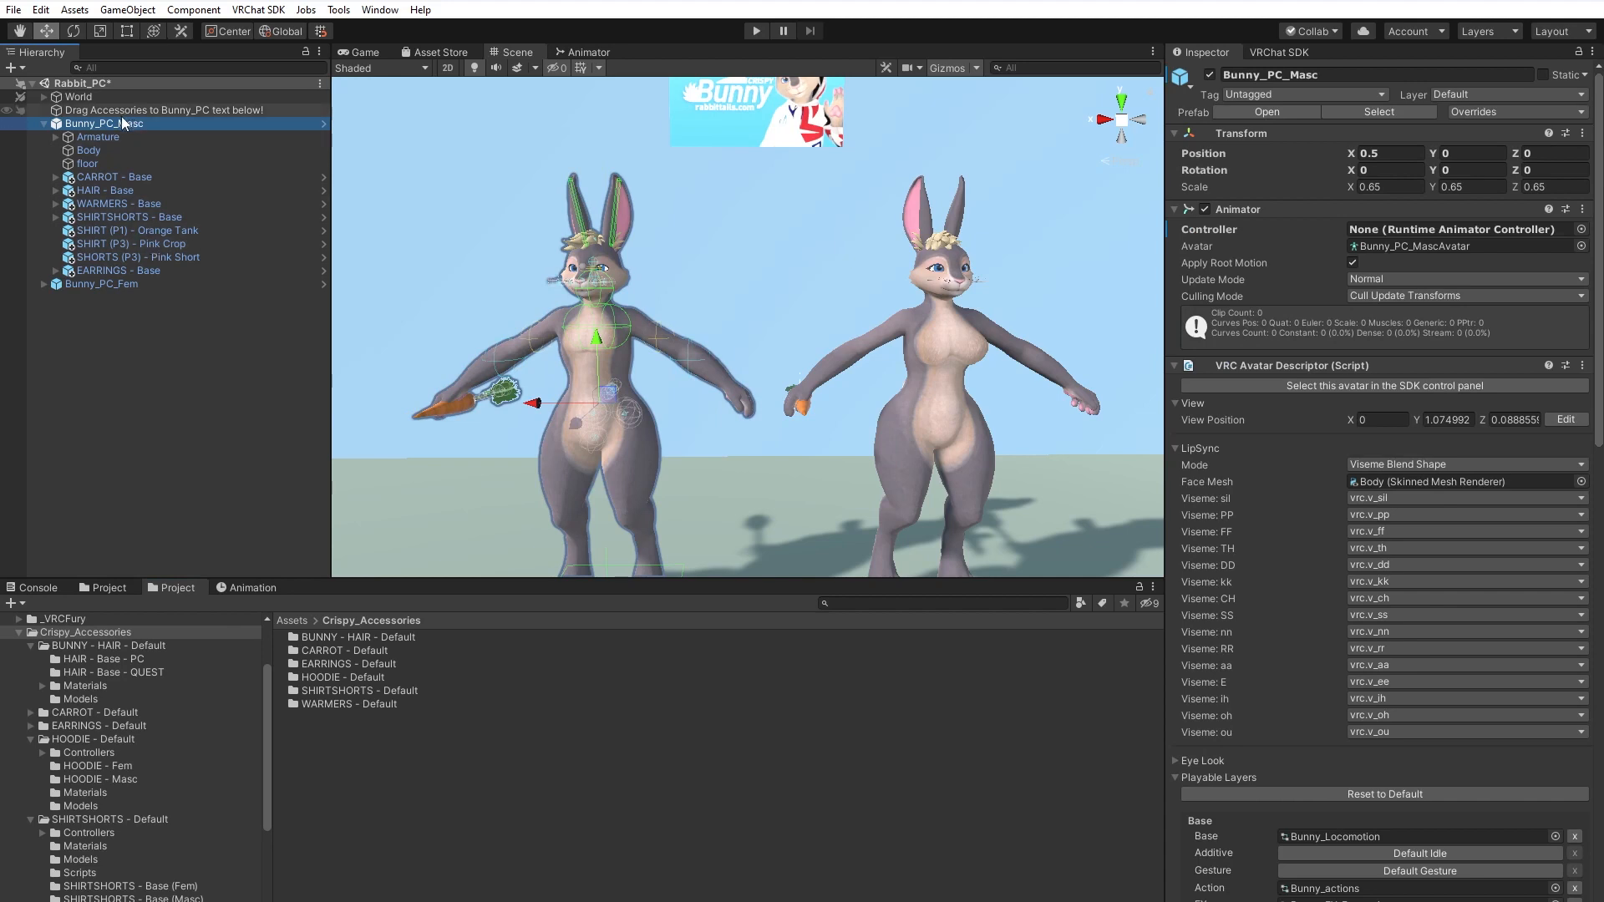
{"action": "left_click", "coordinate": [89, 151]}
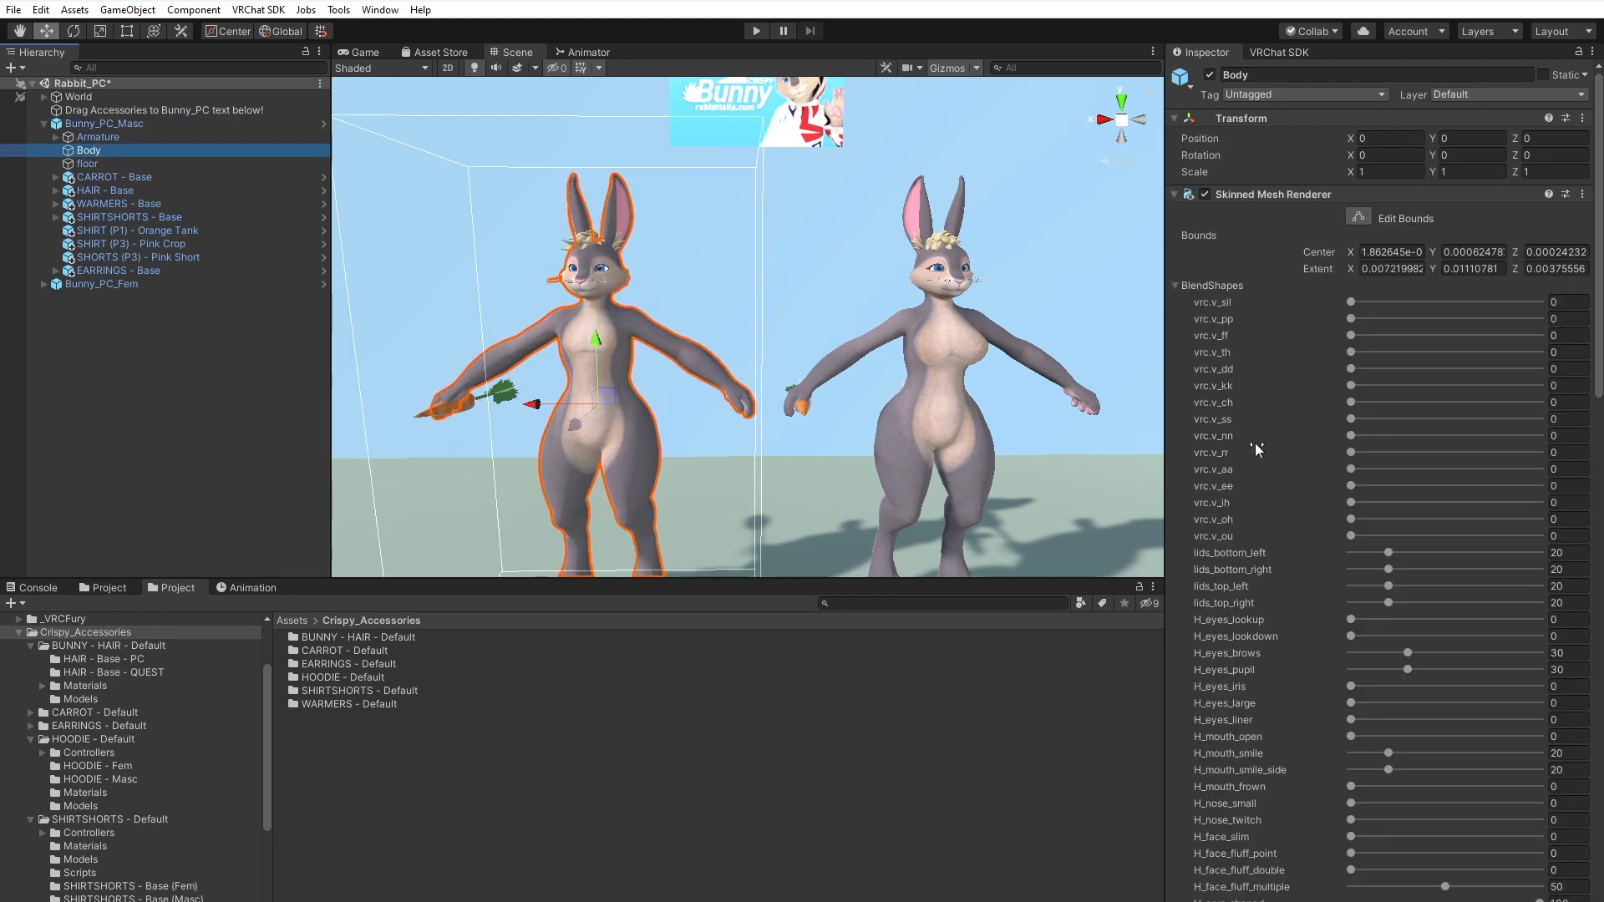
{"action": "scroll", "coordinate": [1248, 464], "scroll_direction": "down", "scroll_amount": 20}
{"action": "scroll", "coordinate": [1248, 464], "scroll_direction": "down", "scroll_amount": 6}
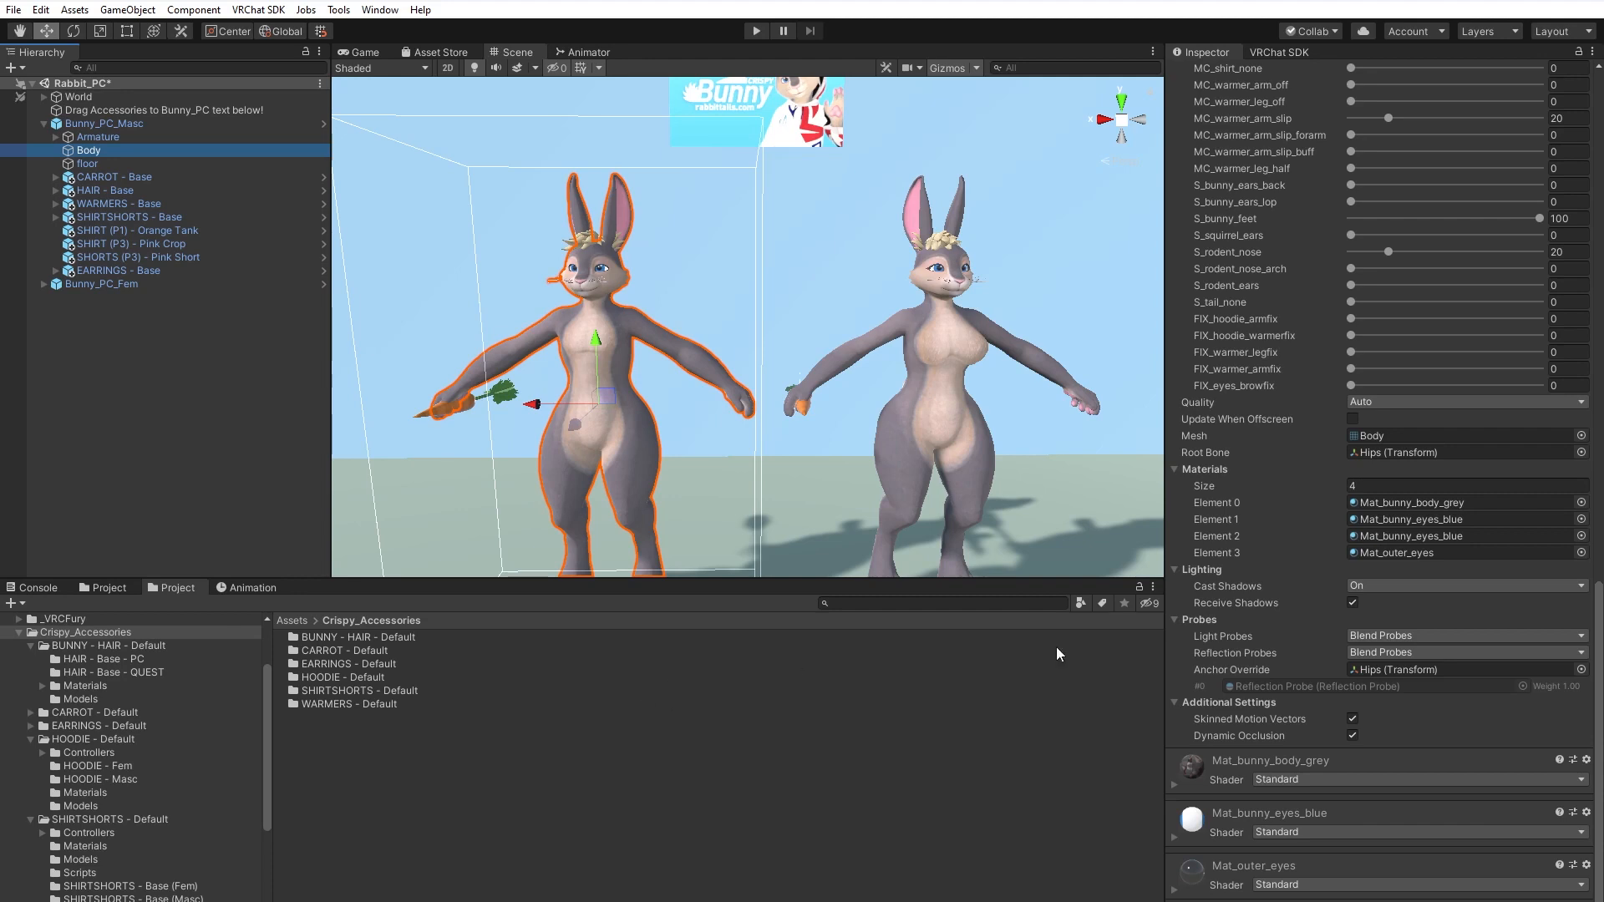
{"action": "left_click", "coordinate": [1432, 520]}
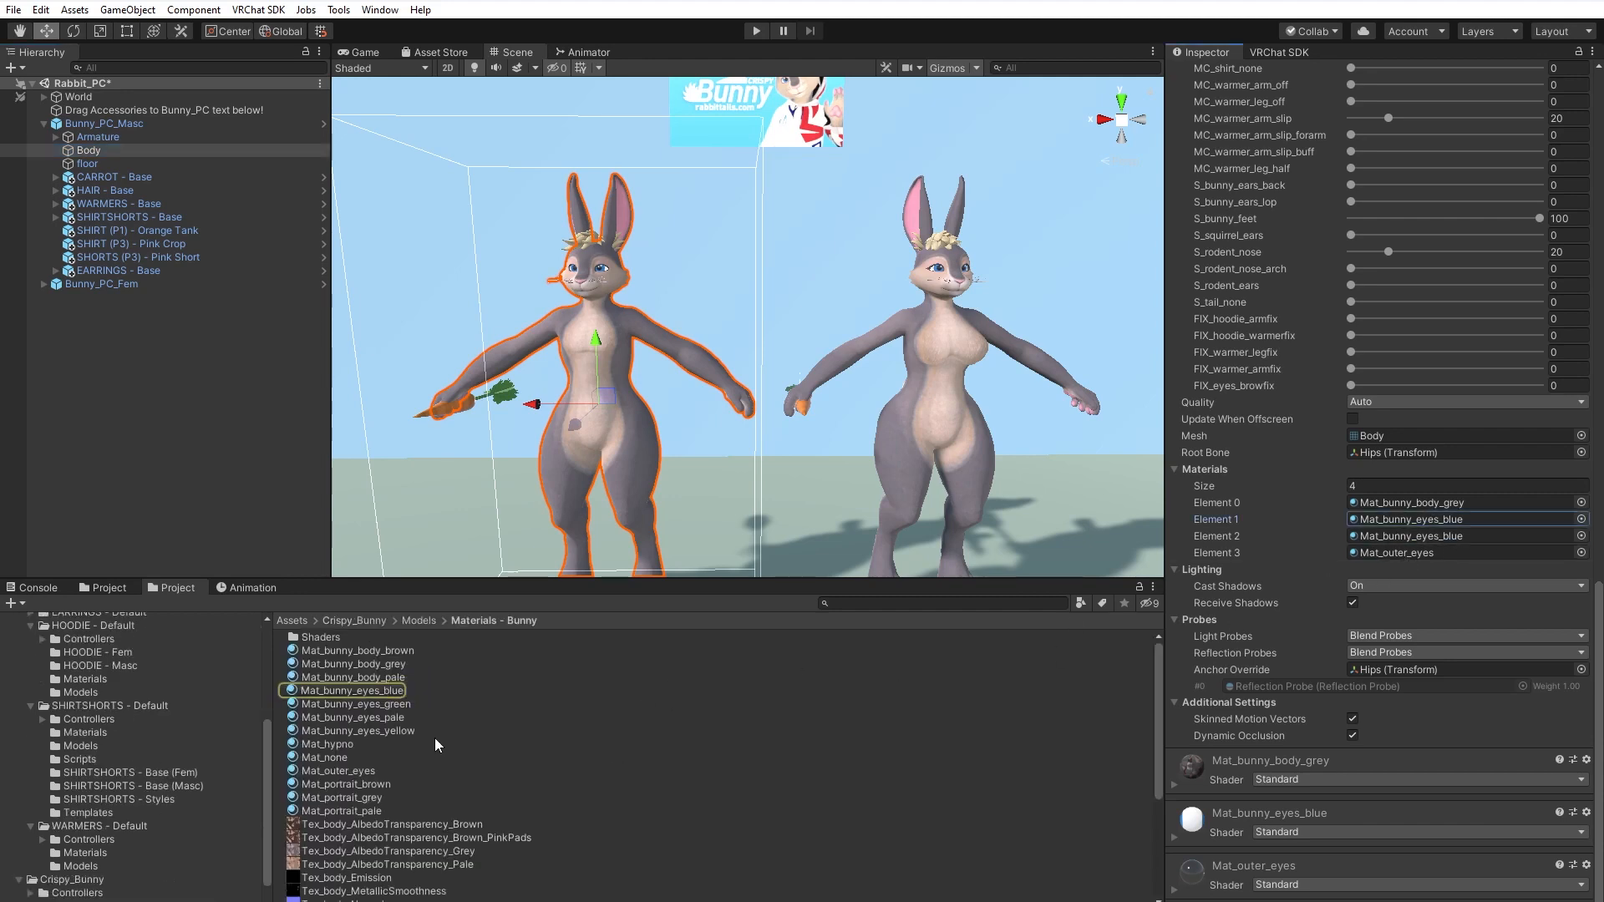
{"action": "left_click_drag", "start_coordinate": [397, 708], "coordinate": [1417, 535]}
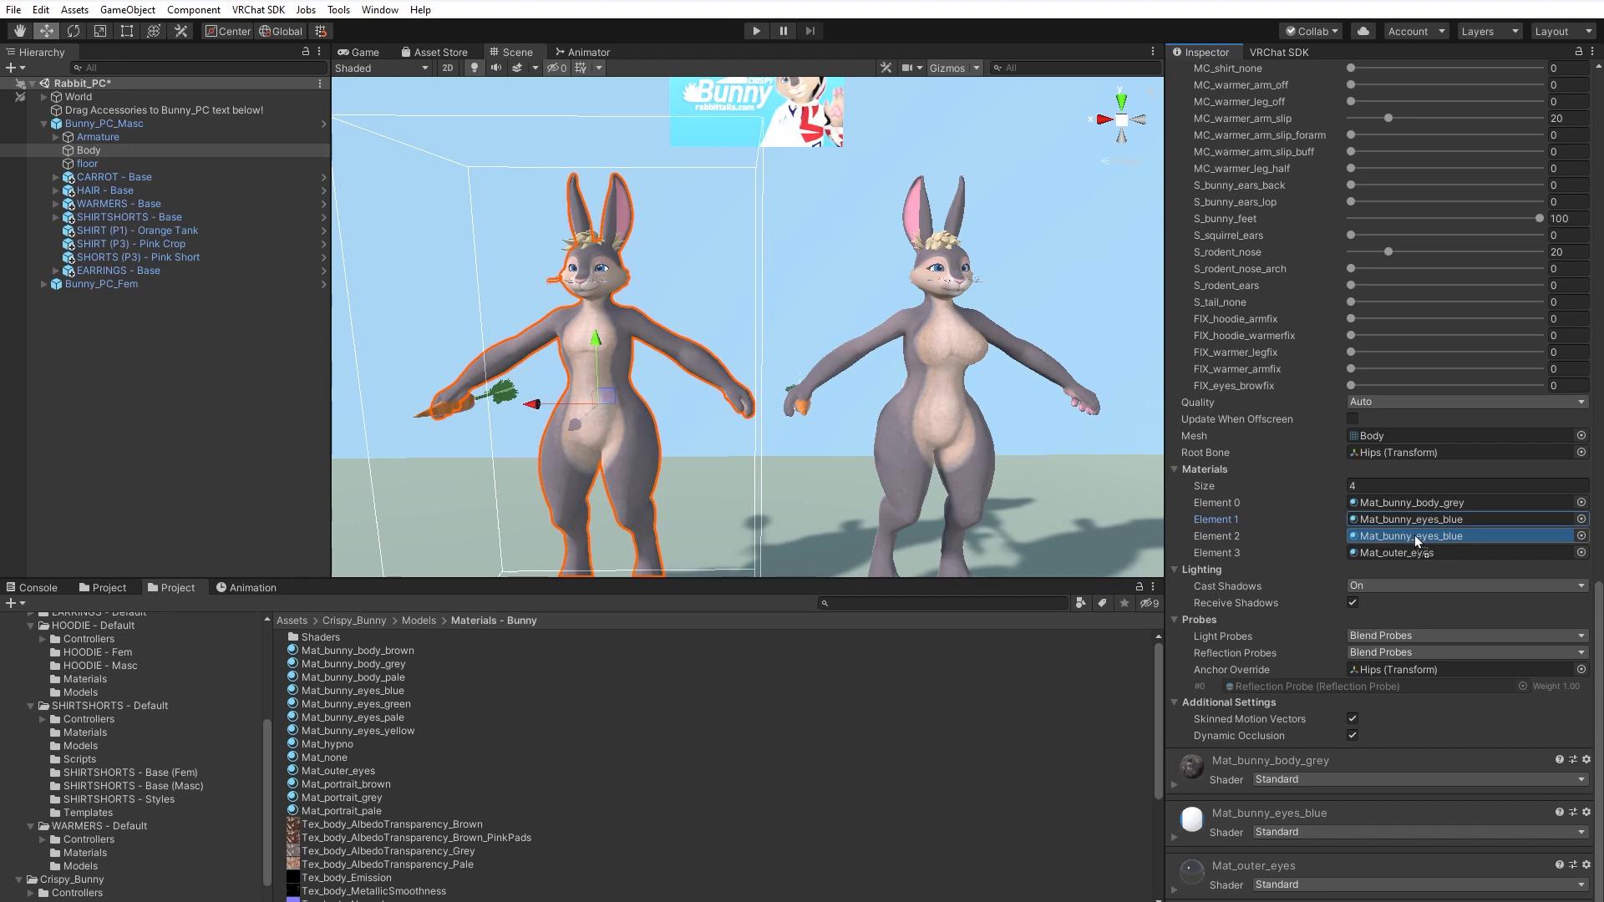
{"action": "left_click_drag", "start_coordinate": [1418, 541], "coordinate": [1418, 542]}
{"action": "left_click", "coordinate": [399, 706]}
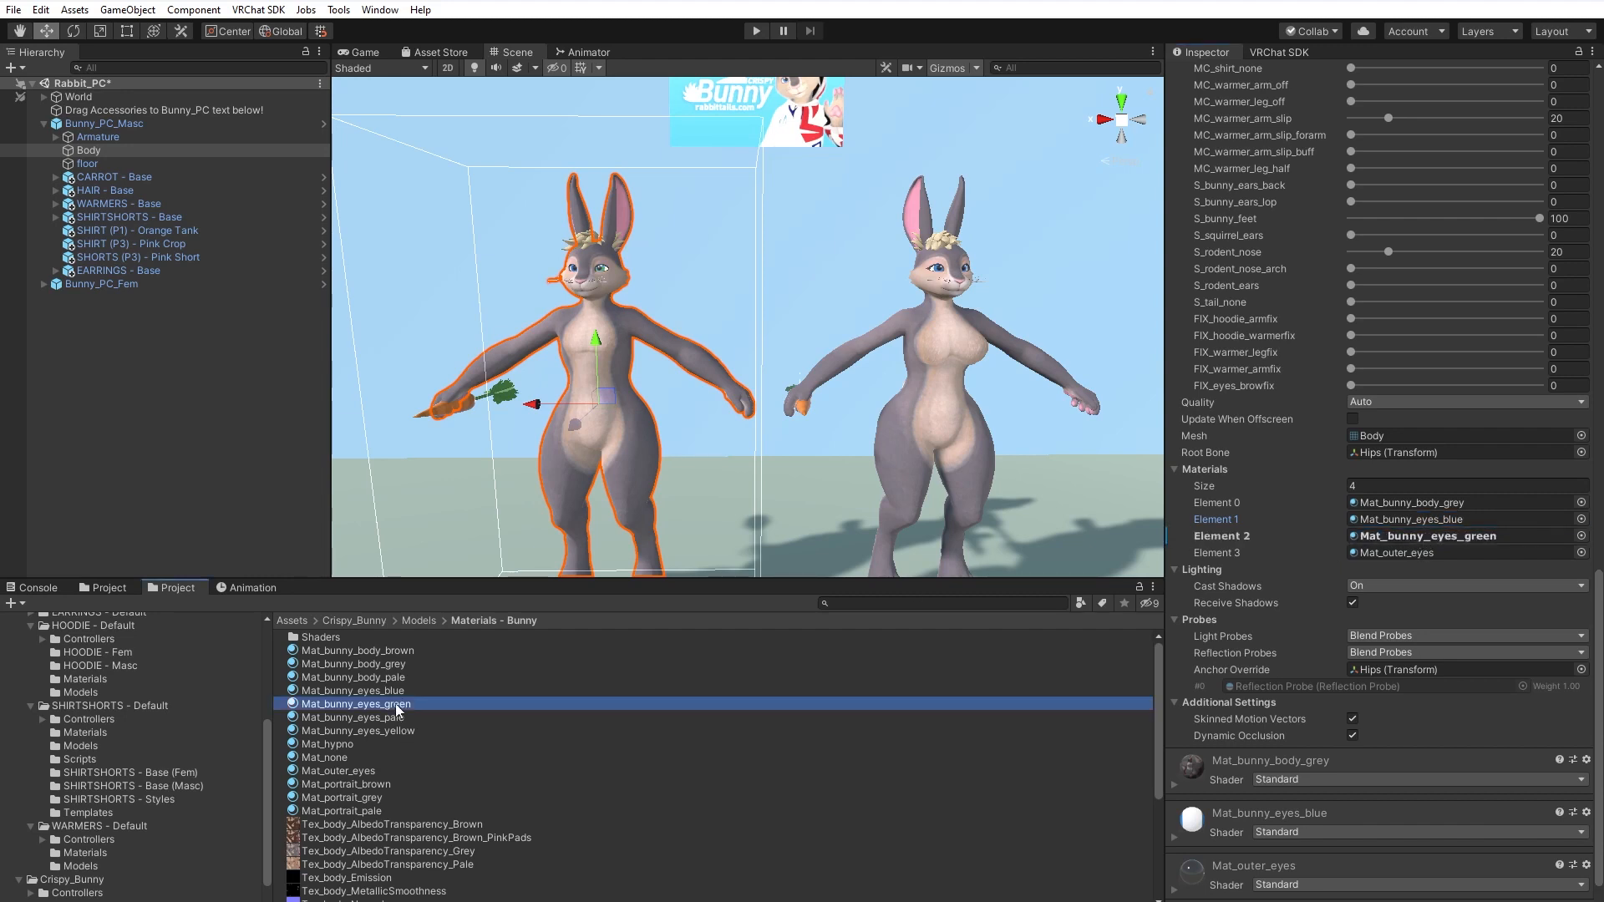
{"action": "left_click_drag", "start_coordinate": [398, 706], "coordinate": [1414, 523]}
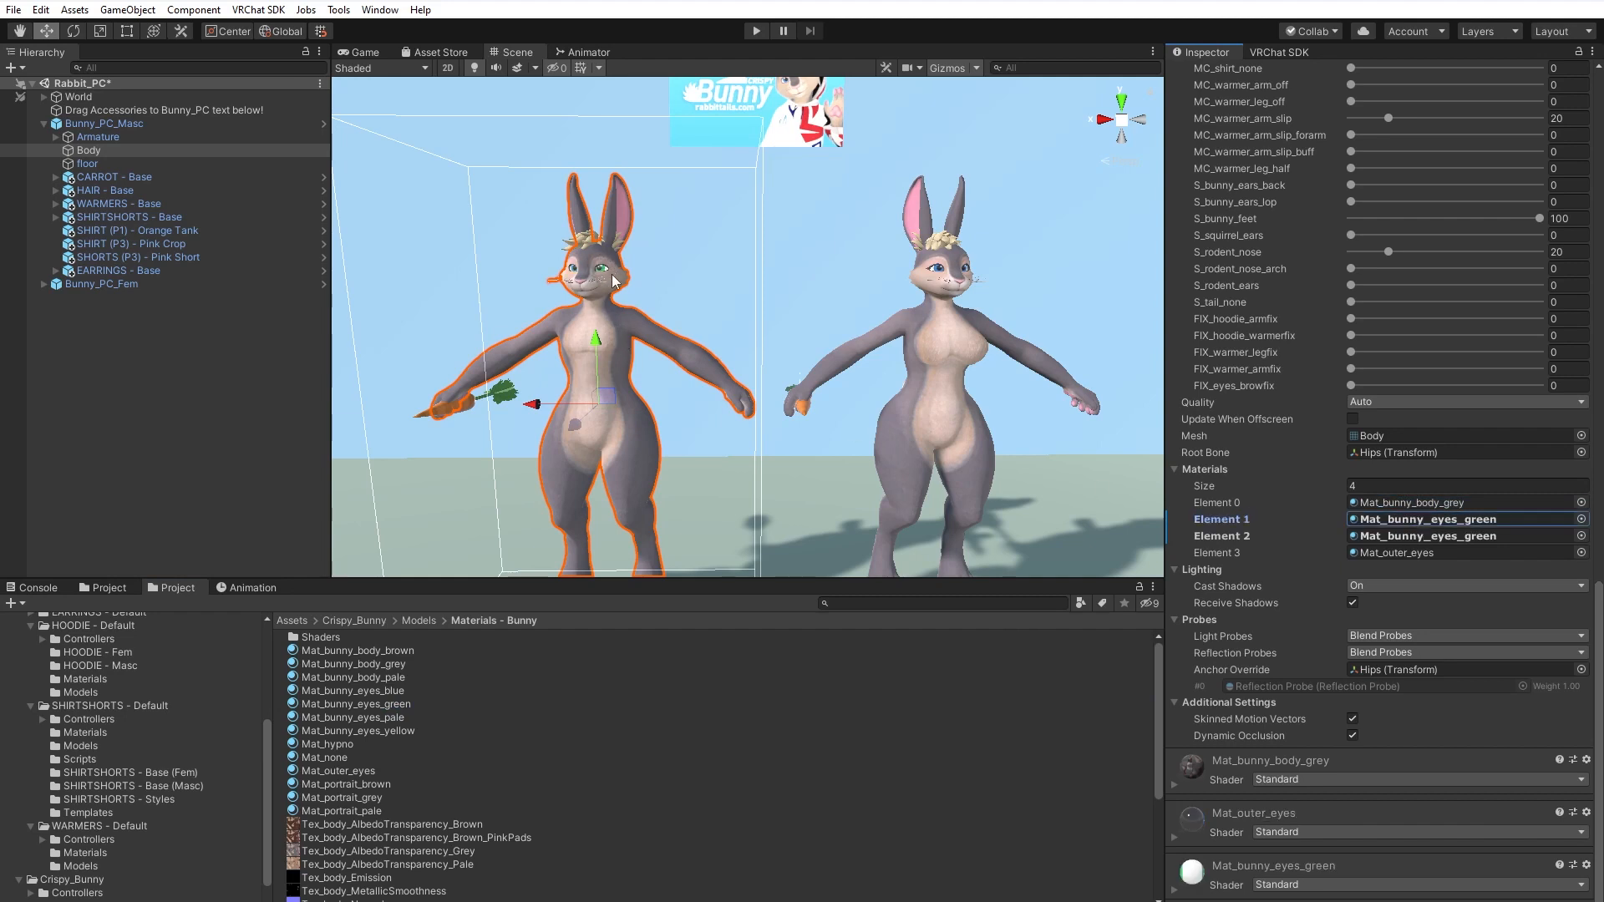
{"action": "left_click", "coordinate": [1446, 500]}
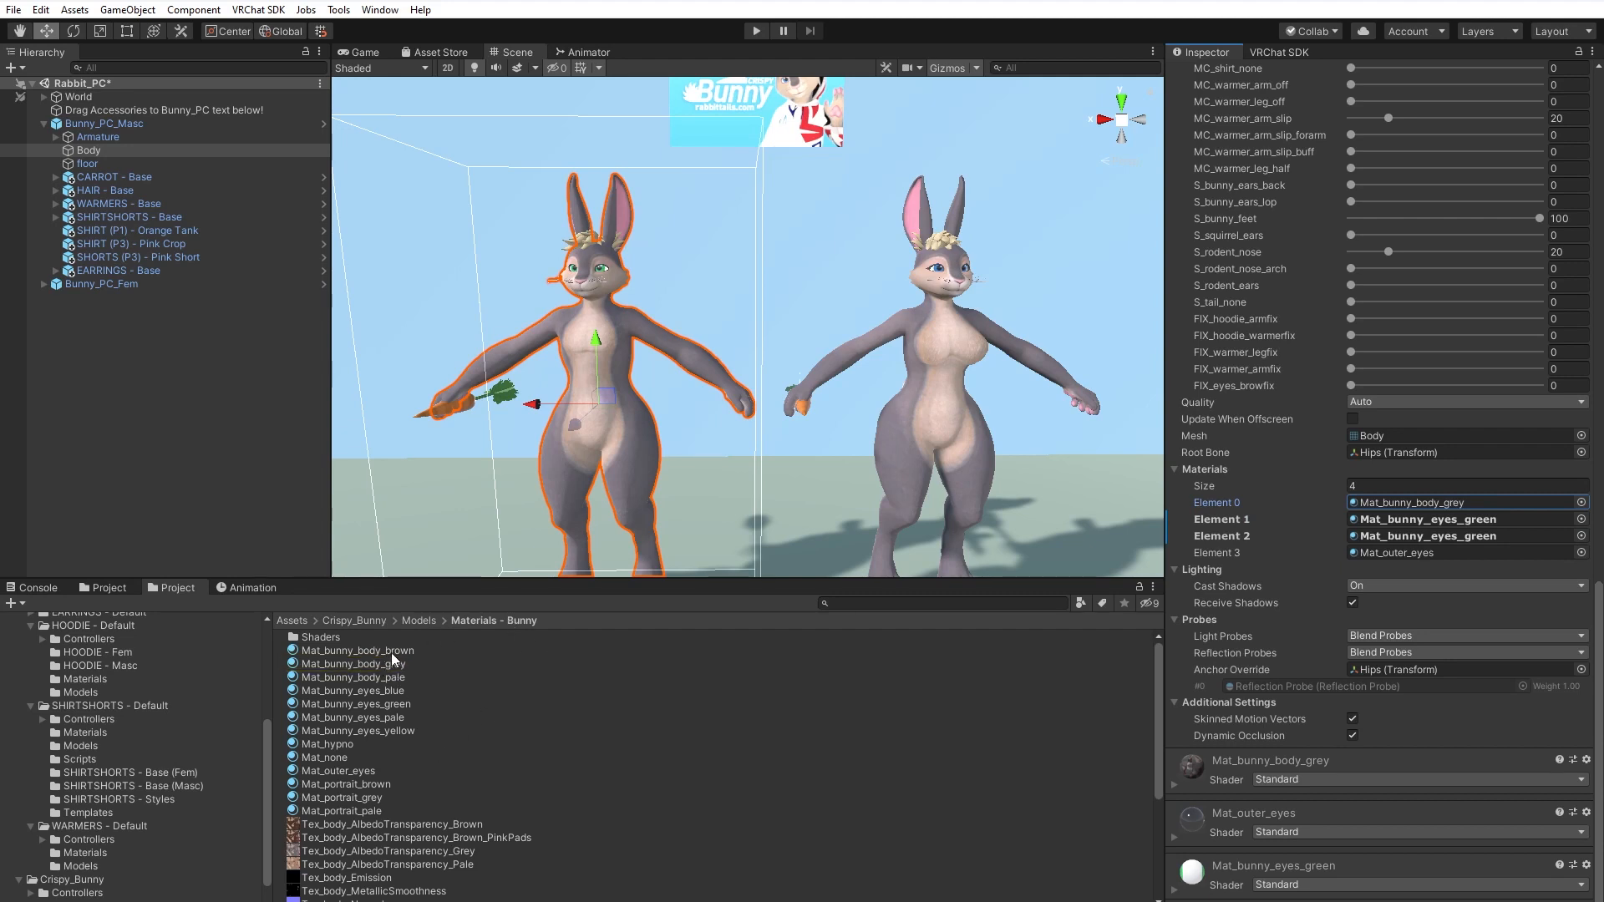
{"action": "left_click_drag", "start_coordinate": [388, 677], "coordinate": [1399, 504]}
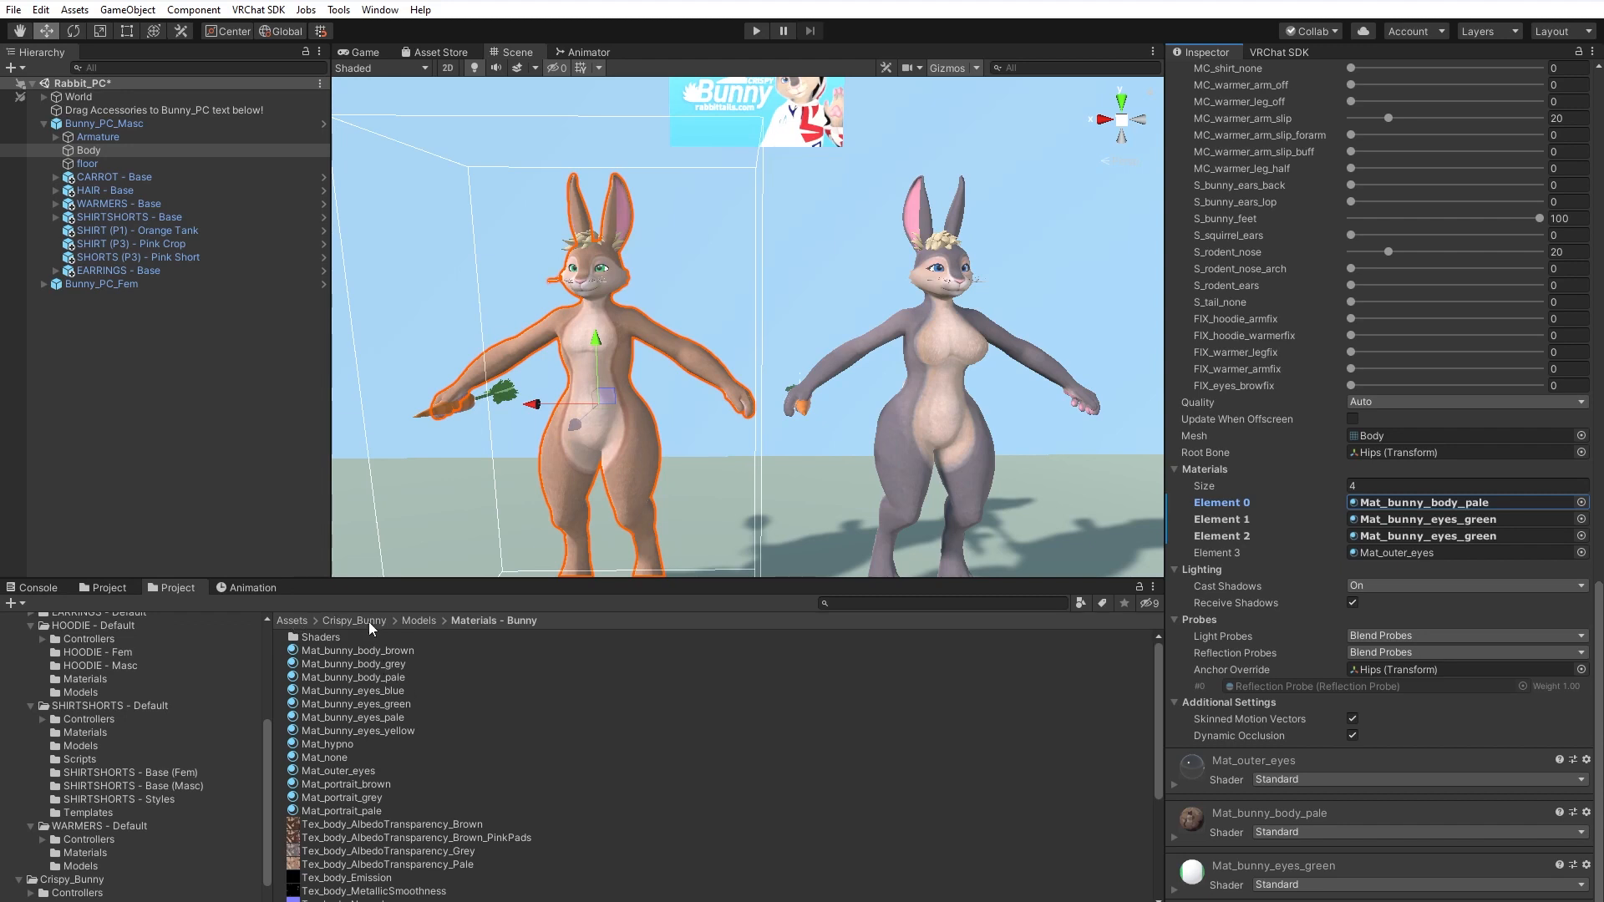
Create a folder named Personal in the project's root Assets folder.
{"action": "left_click", "coordinate": [291, 621]}
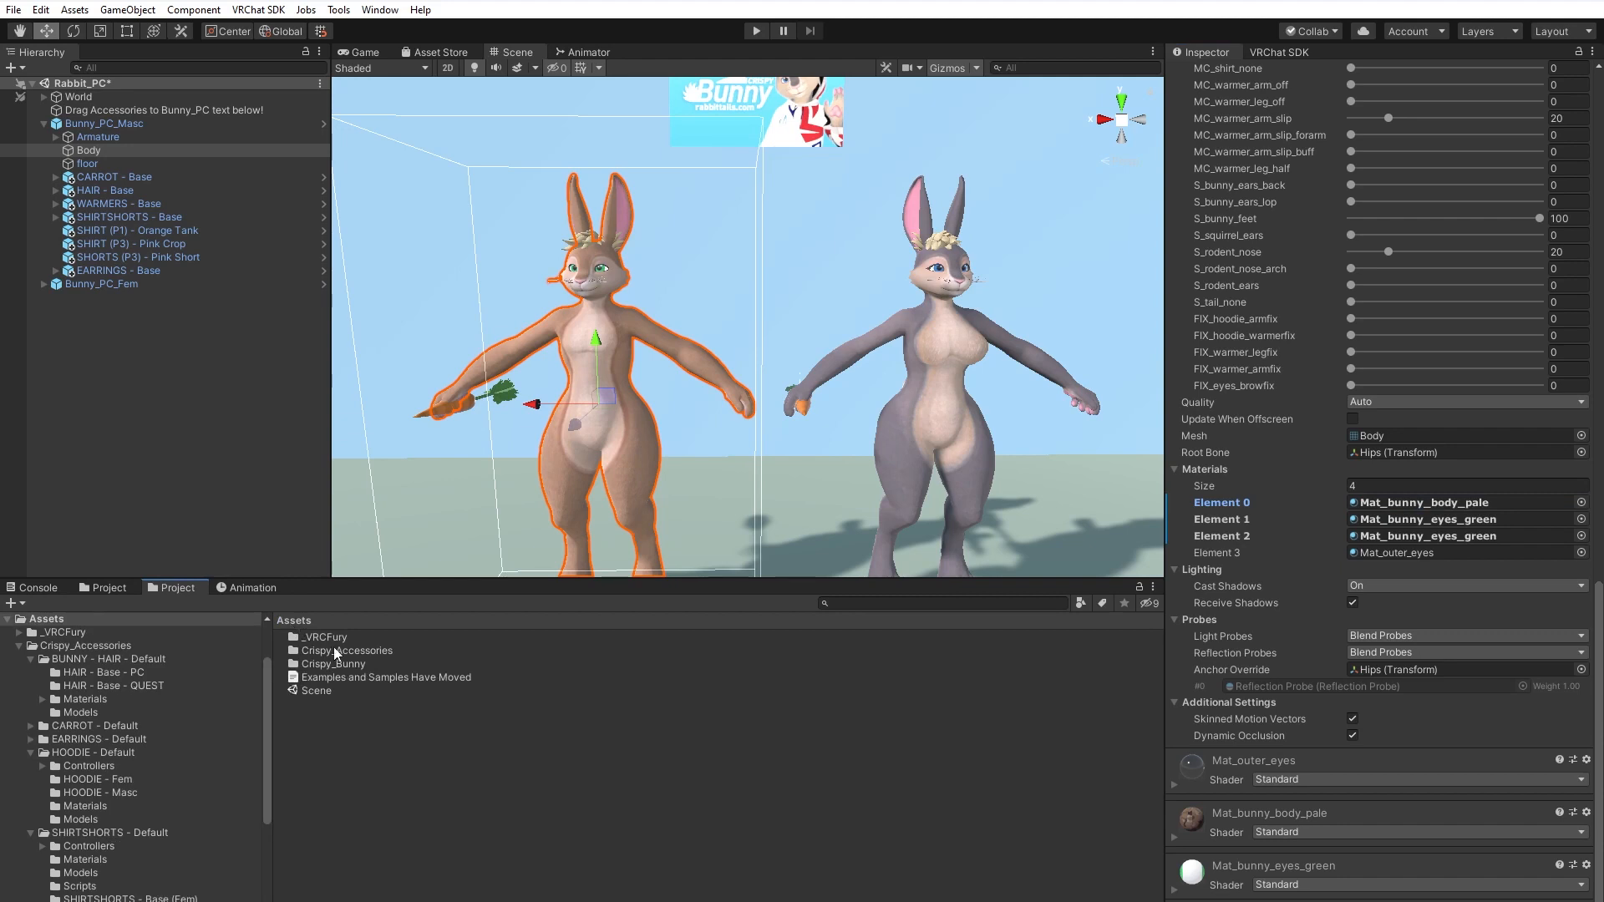
{"action": "right_click", "coordinate": [326, 723]}
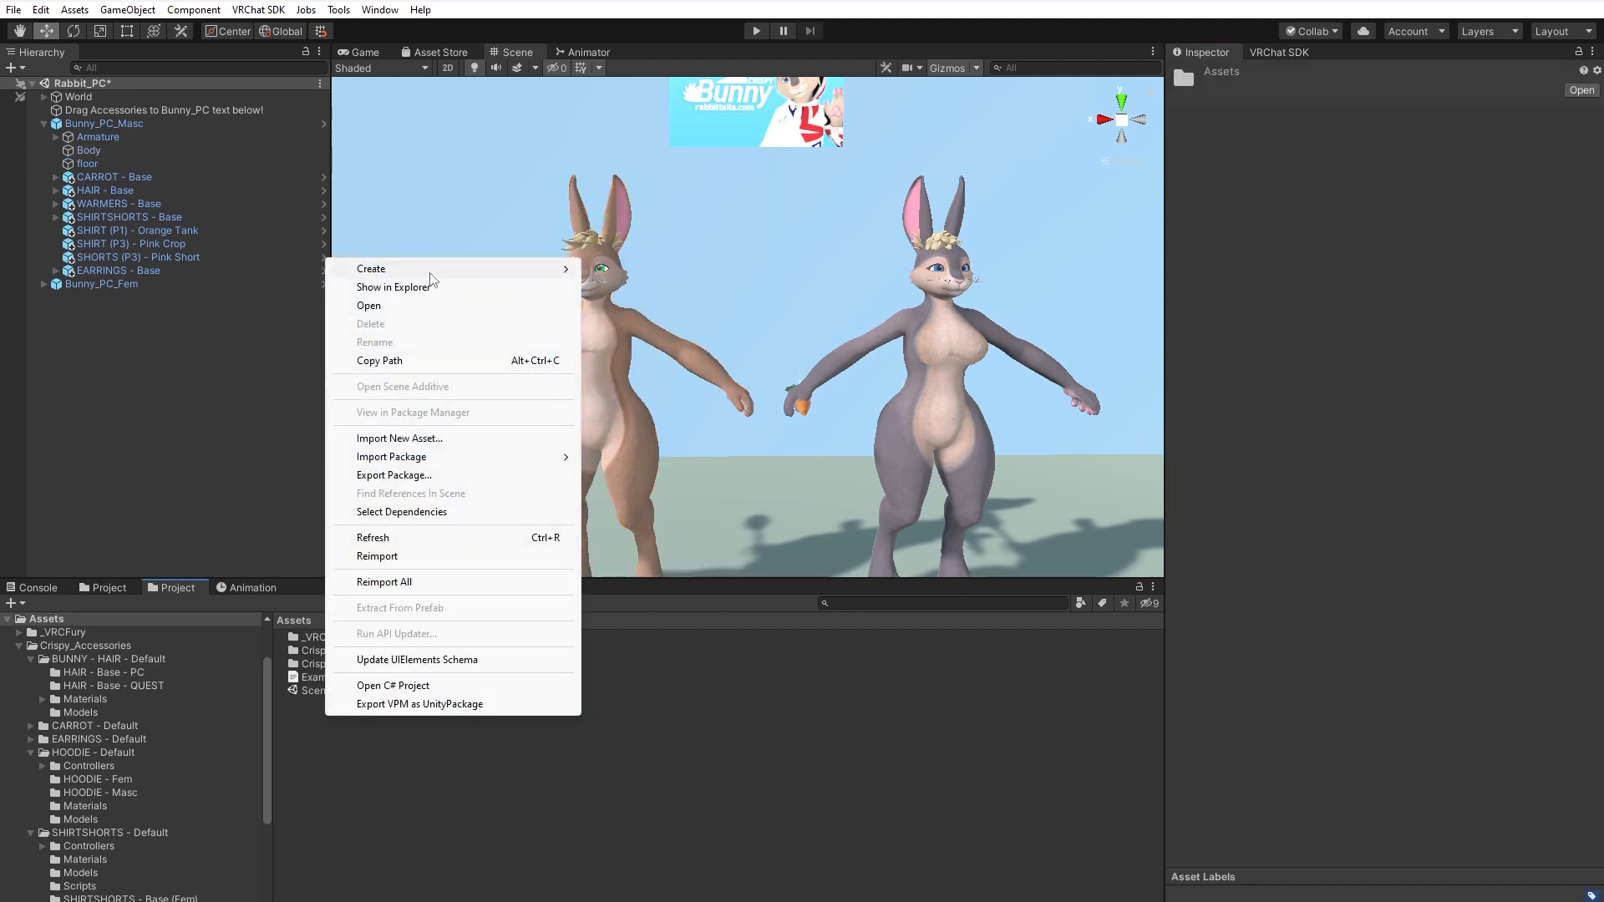
{"action": "mouse_move", "coordinate": [431, 269]}
{"action": "left_click", "coordinate": [640, 294]}
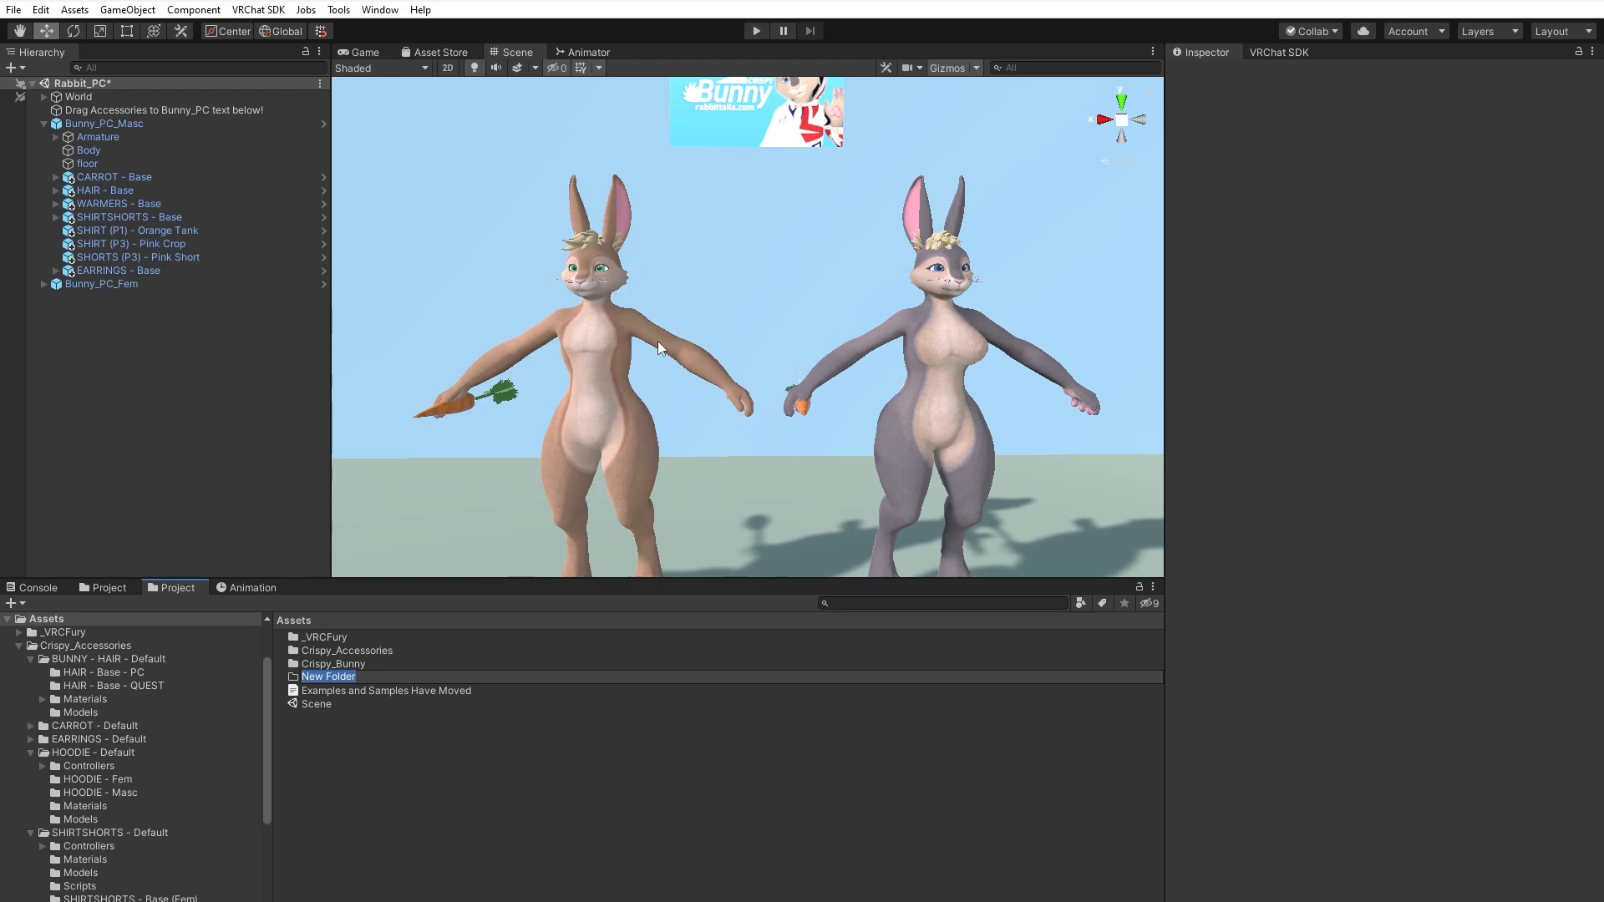
{"action": "type", "text": "Personal"}
{"action": "key", "text": "Return"}
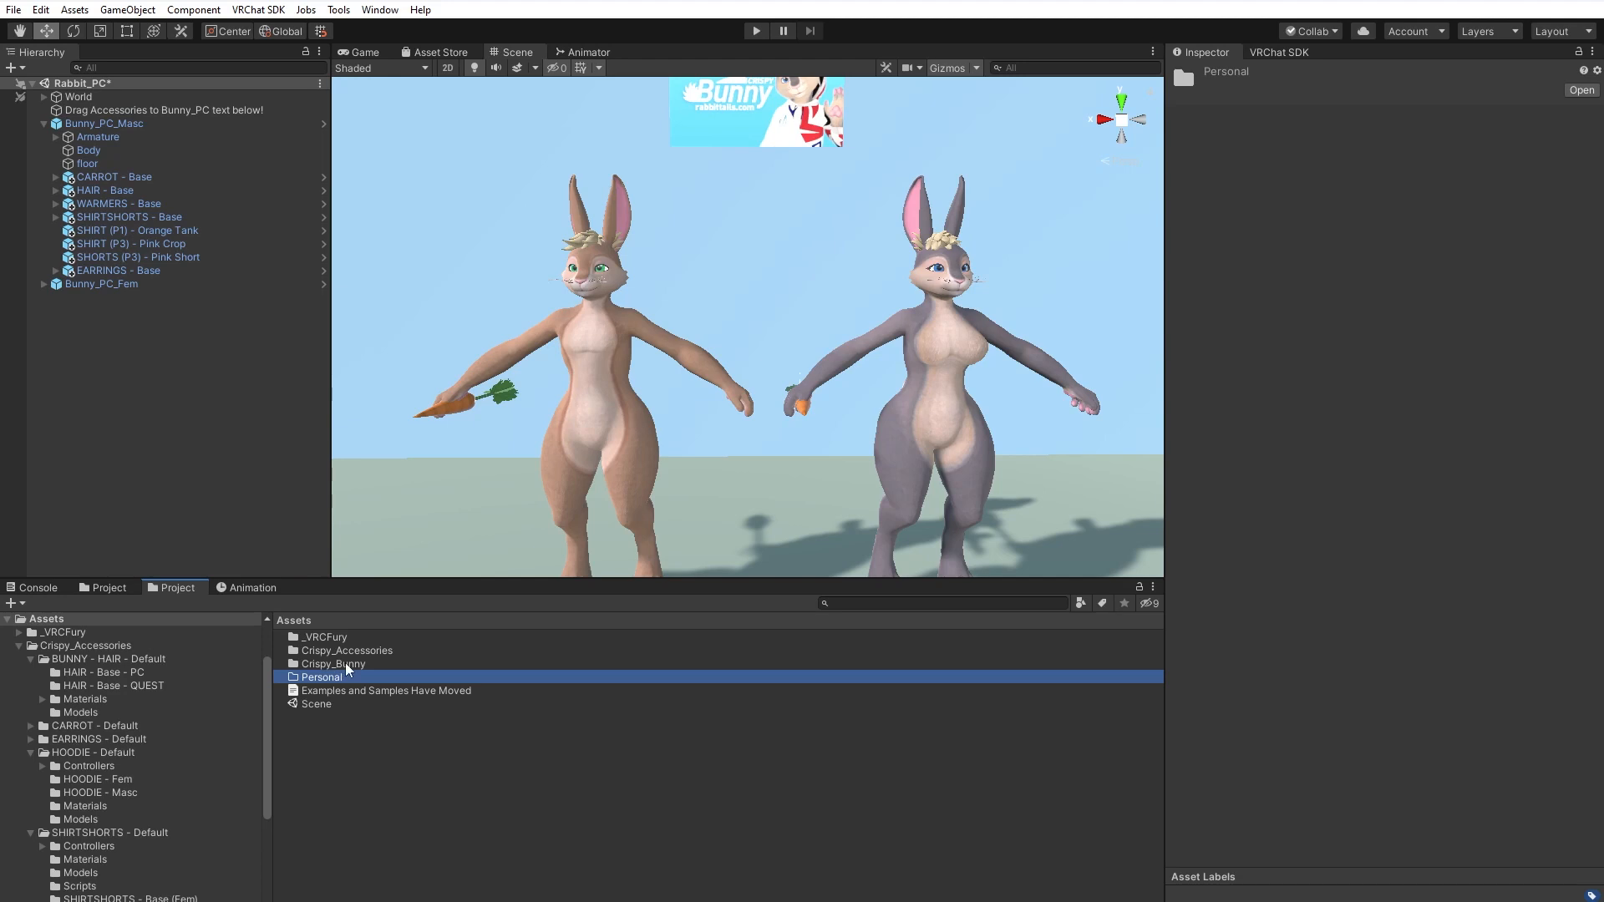
Duplicate the Mat_bunny_body_brown material in Crispy_Bunny's Models > Materials - Bunny folder.
{"action": "double_click", "coordinate": [344, 664]}
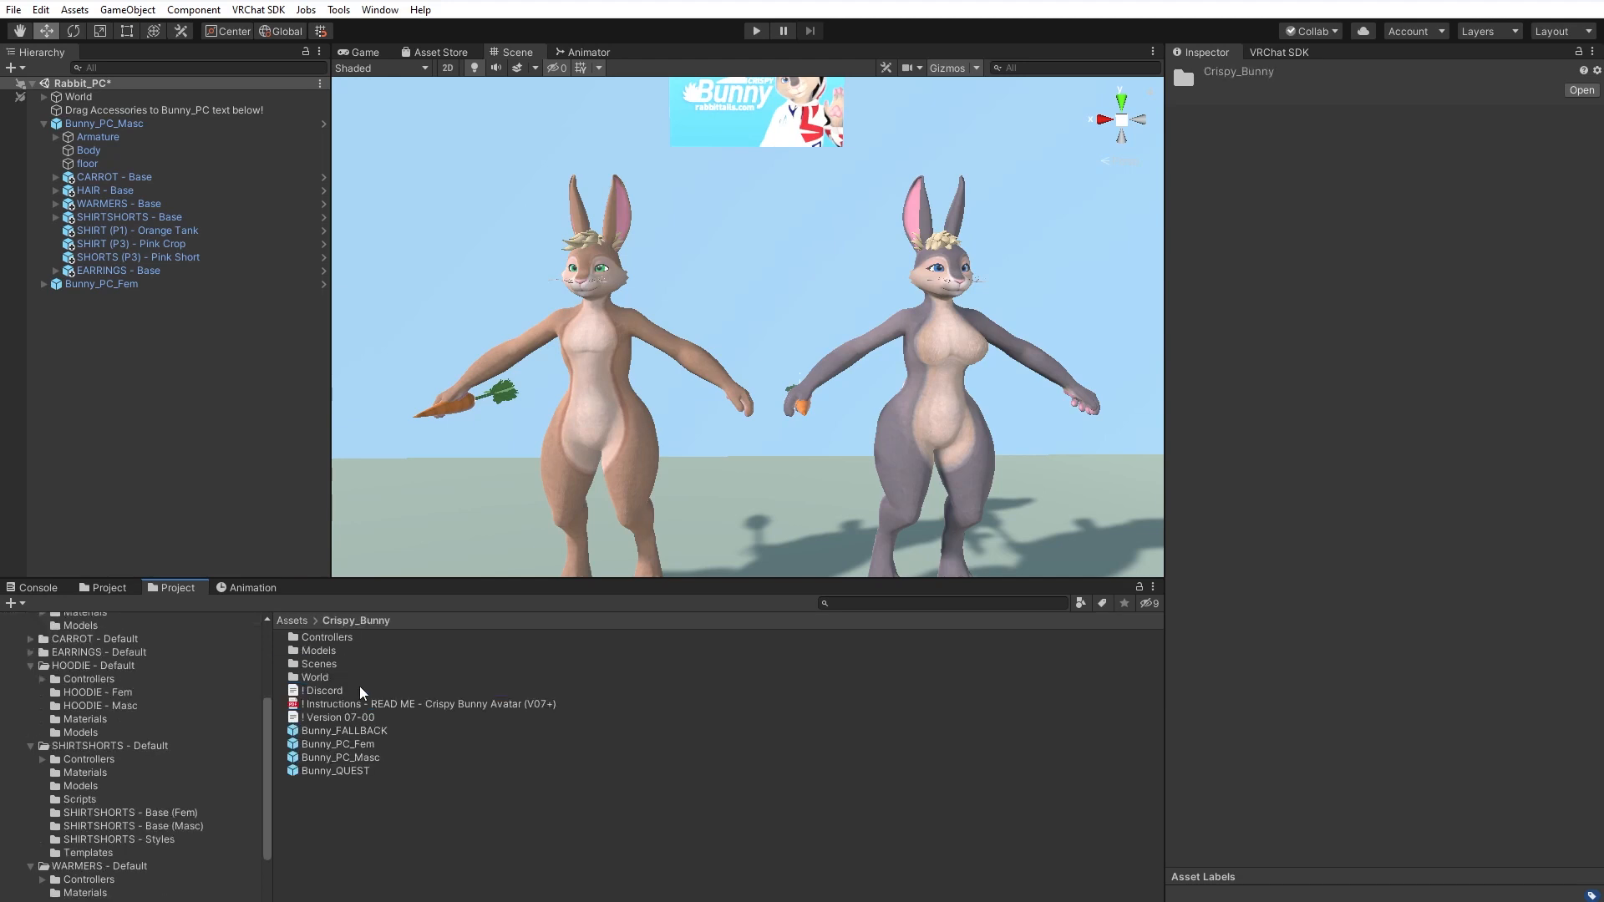
{"action": "double_click", "coordinate": [322, 652]}
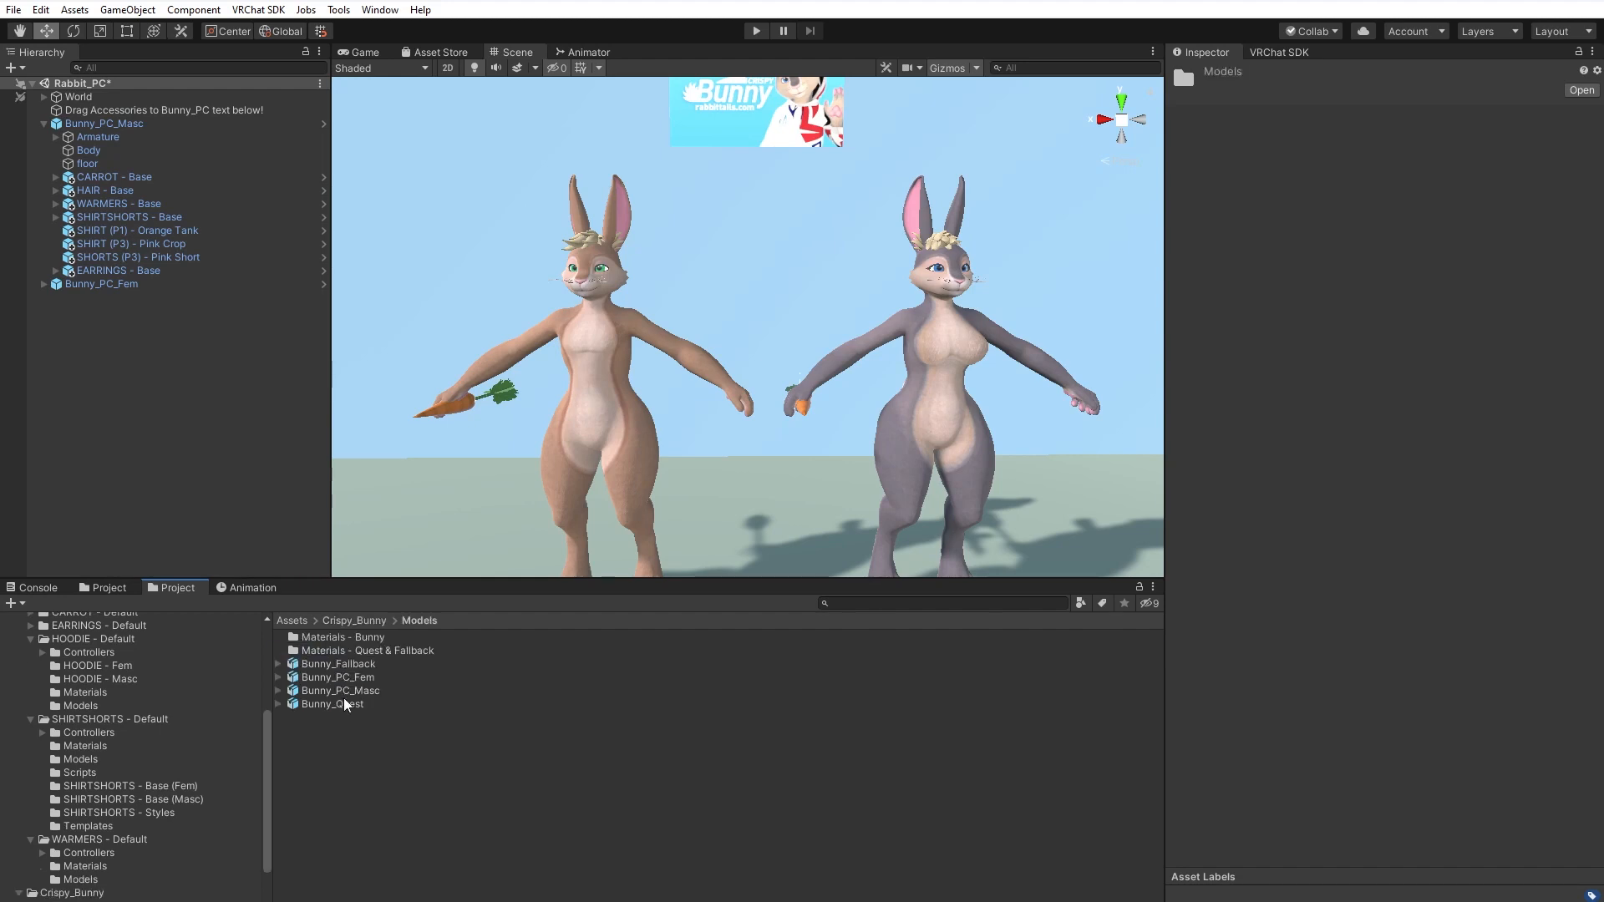
{"action": "double_click", "coordinate": [334, 639]}
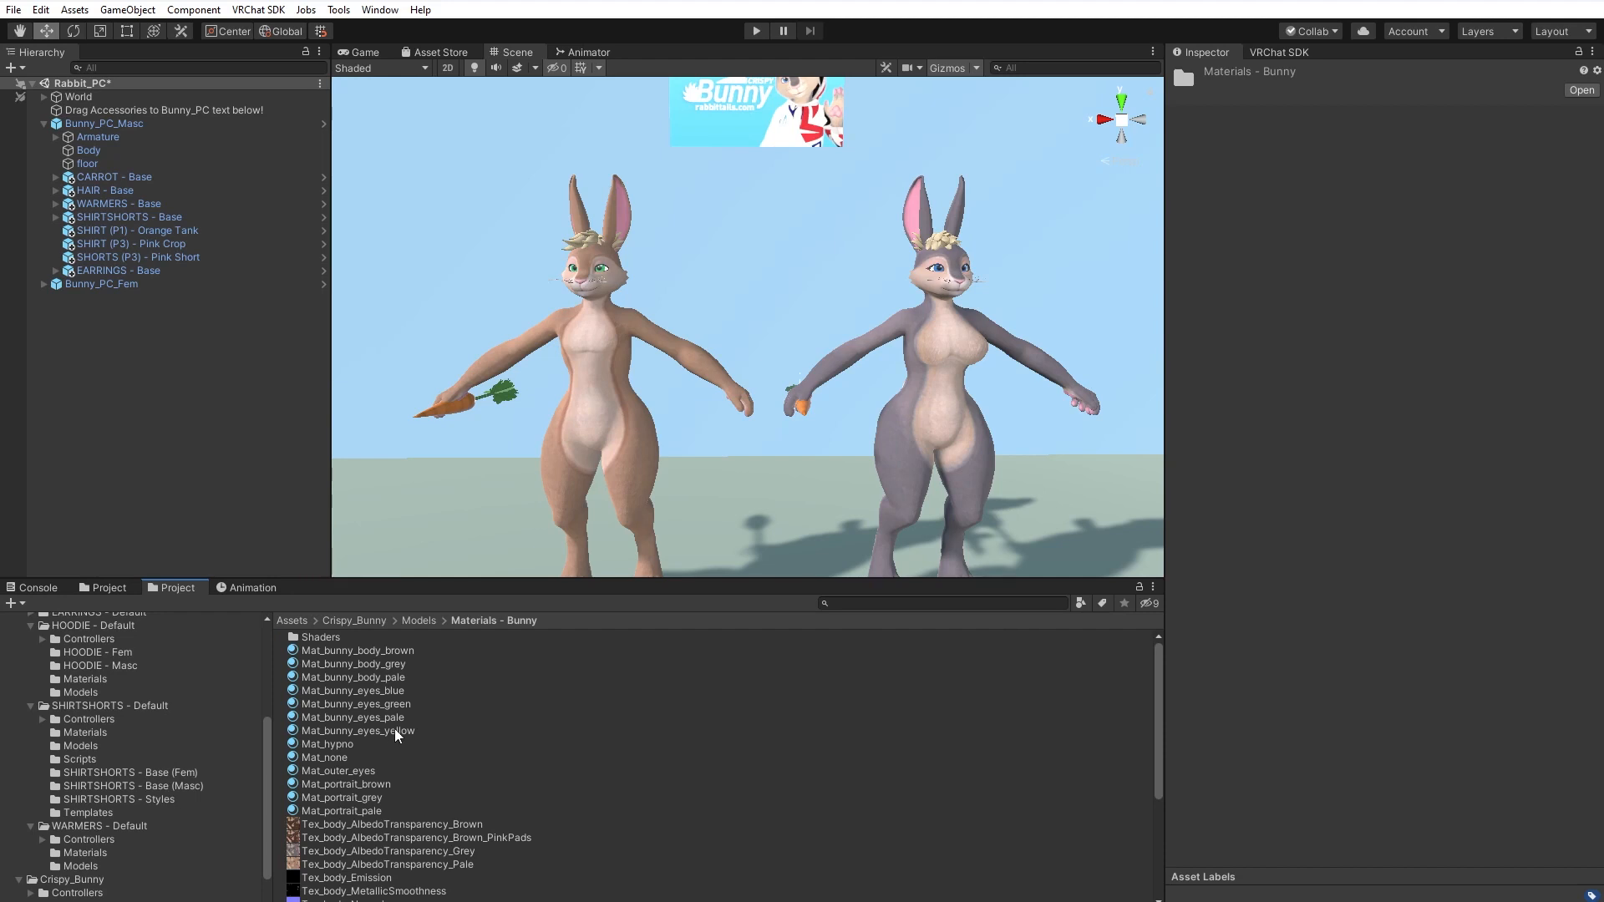
{"action": "left_click", "coordinate": [386, 652]}
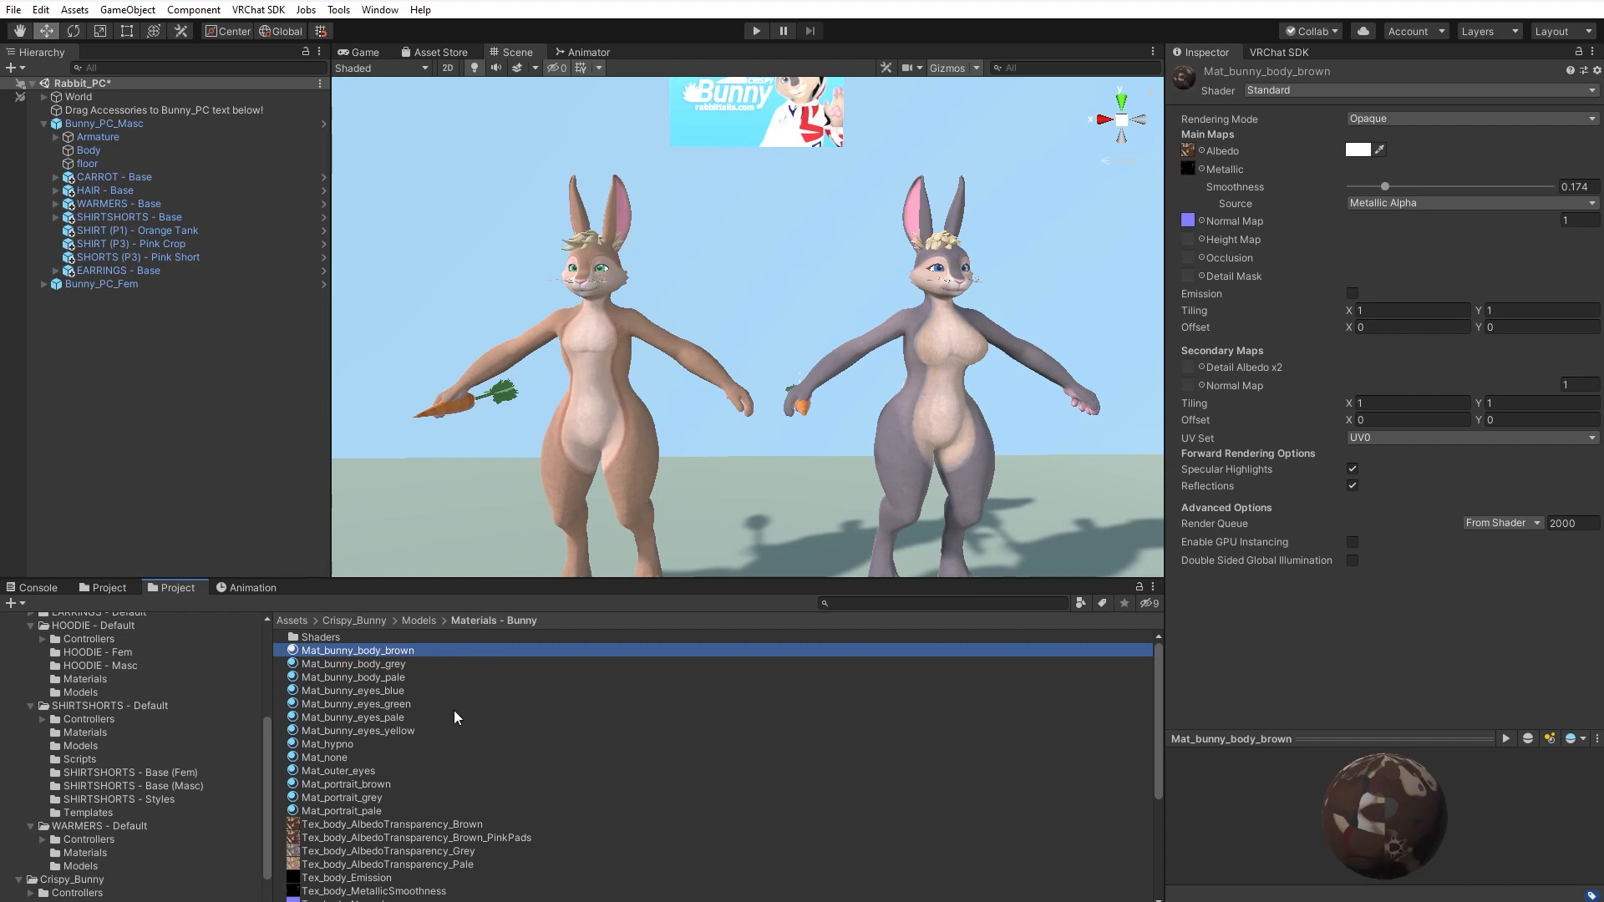
{"action": "key", "text": "ctrl+d"}
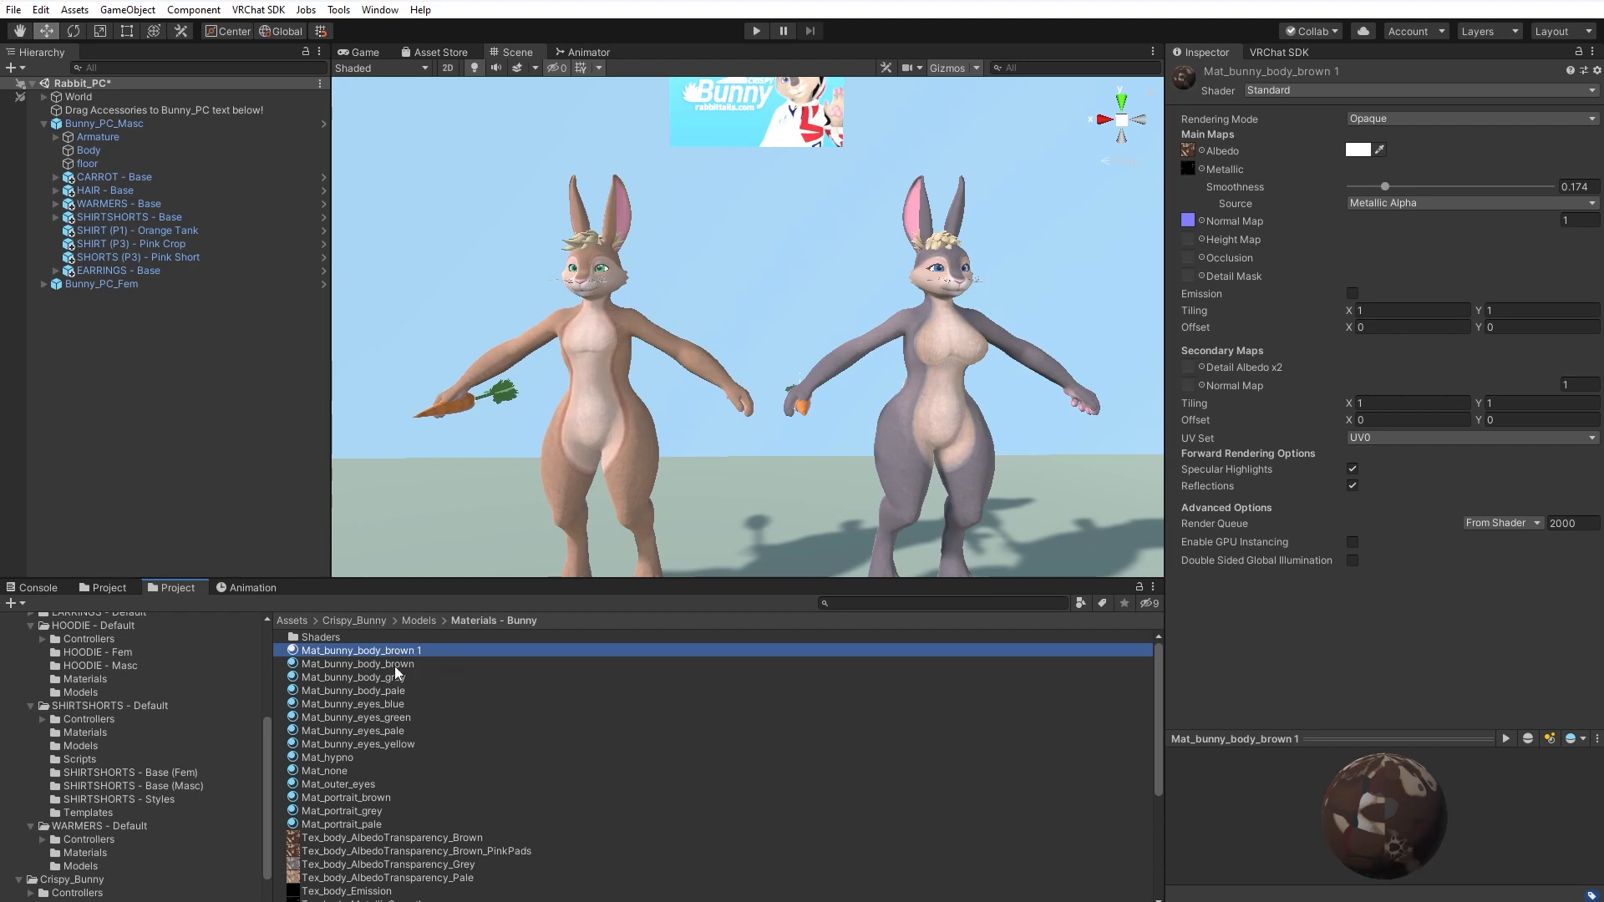
Rename the duplicated brown body material as Mat_bunny_body_Personal.
{"action": "left_click", "coordinate": [395, 666]}
{"action": "left_click", "coordinate": [389, 650]}
{"action": "left_click", "coordinate": [401, 664]}
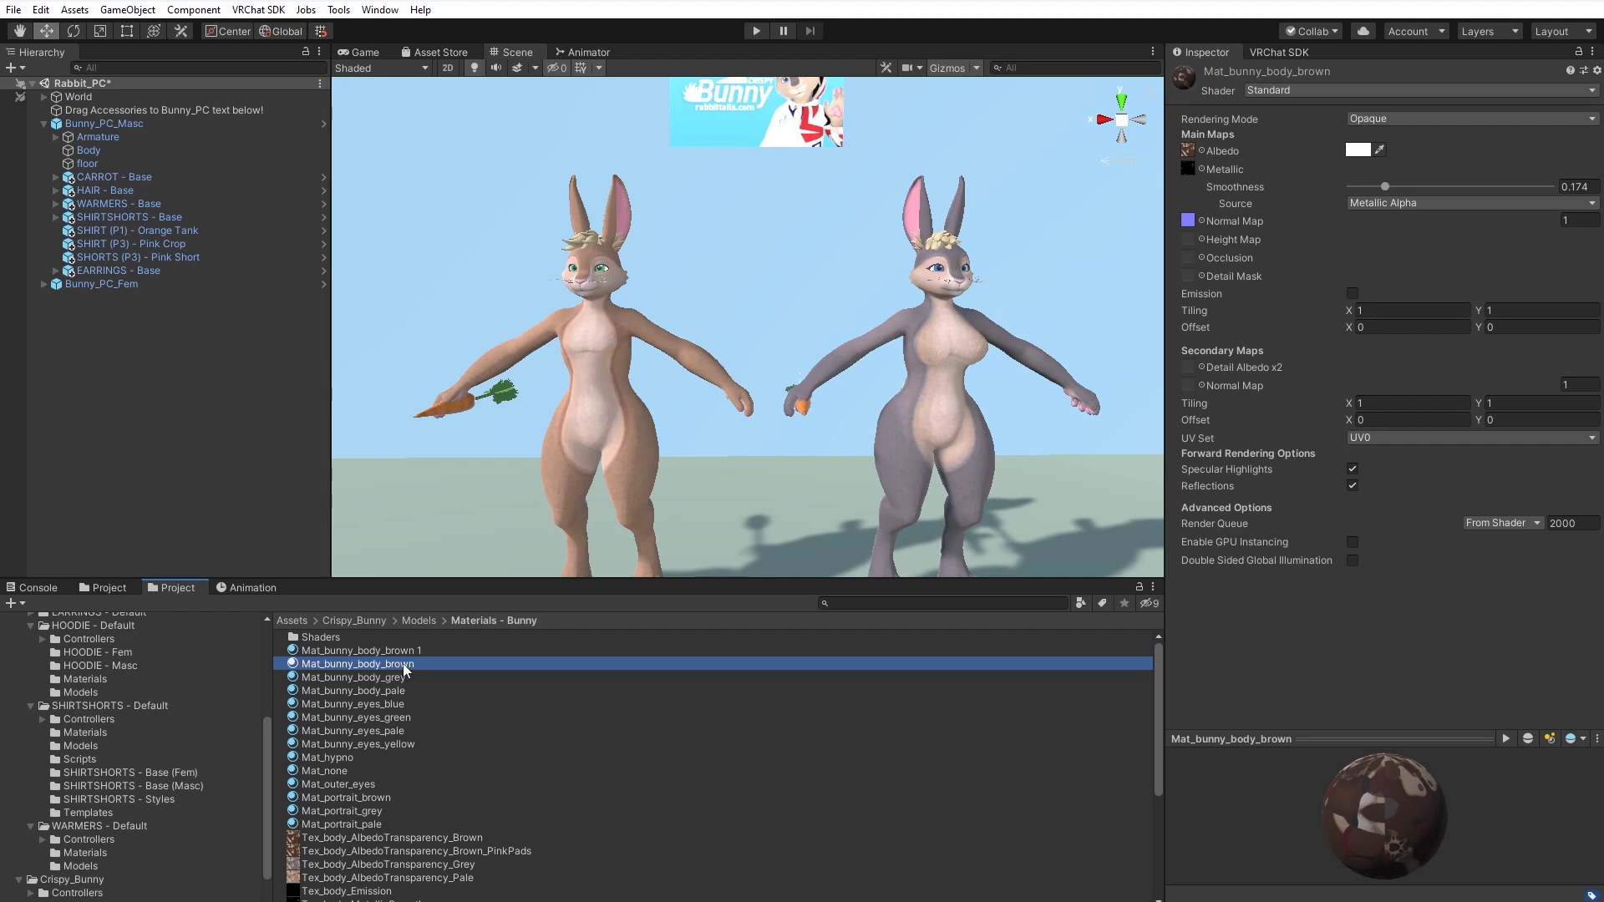
{"action": "left_click", "coordinate": [403, 650]}
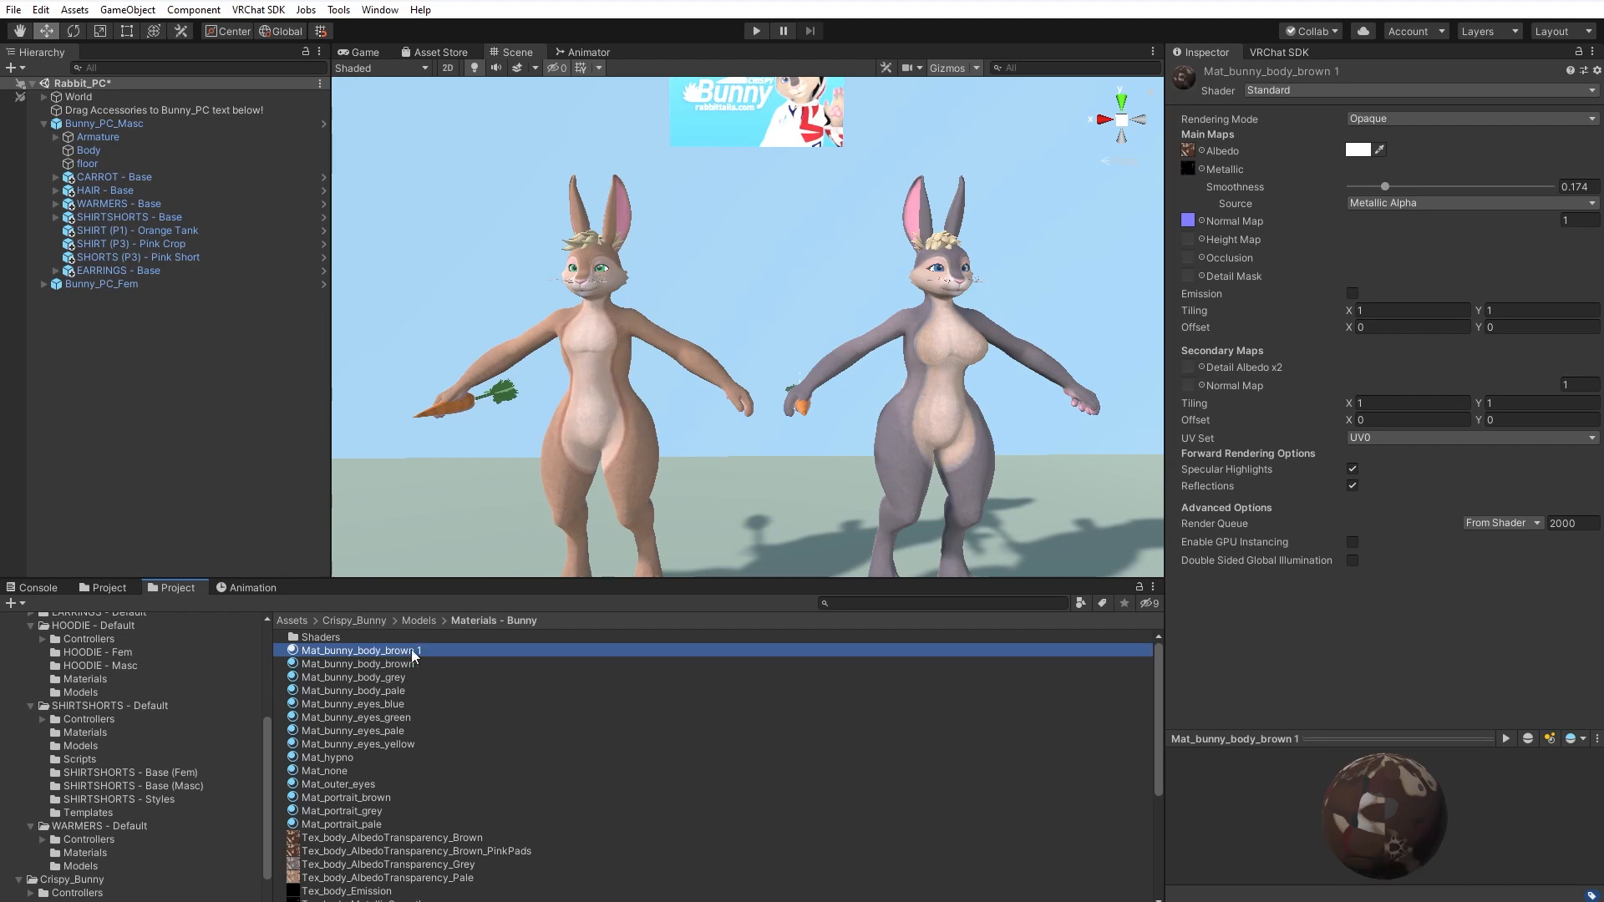
{"action": "left_click", "coordinate": [416, 654]}
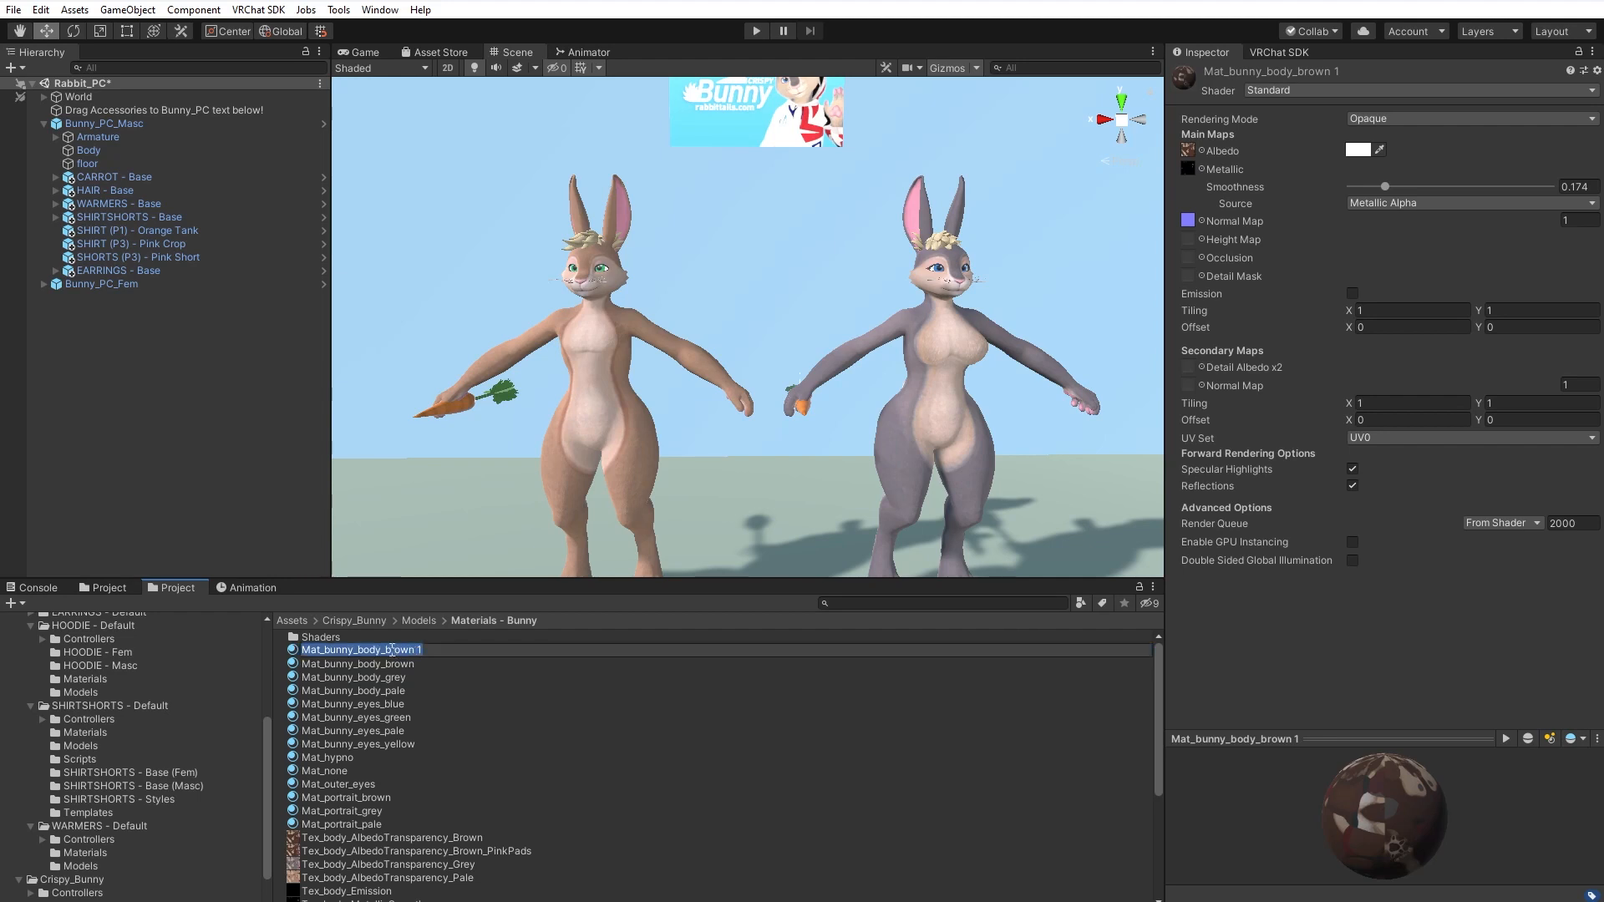
{"action": "left_click_drag", "start_coordinate": [392, 650], "coordinate": [436, 650]}
{"action": "type", "text": "Perso"}
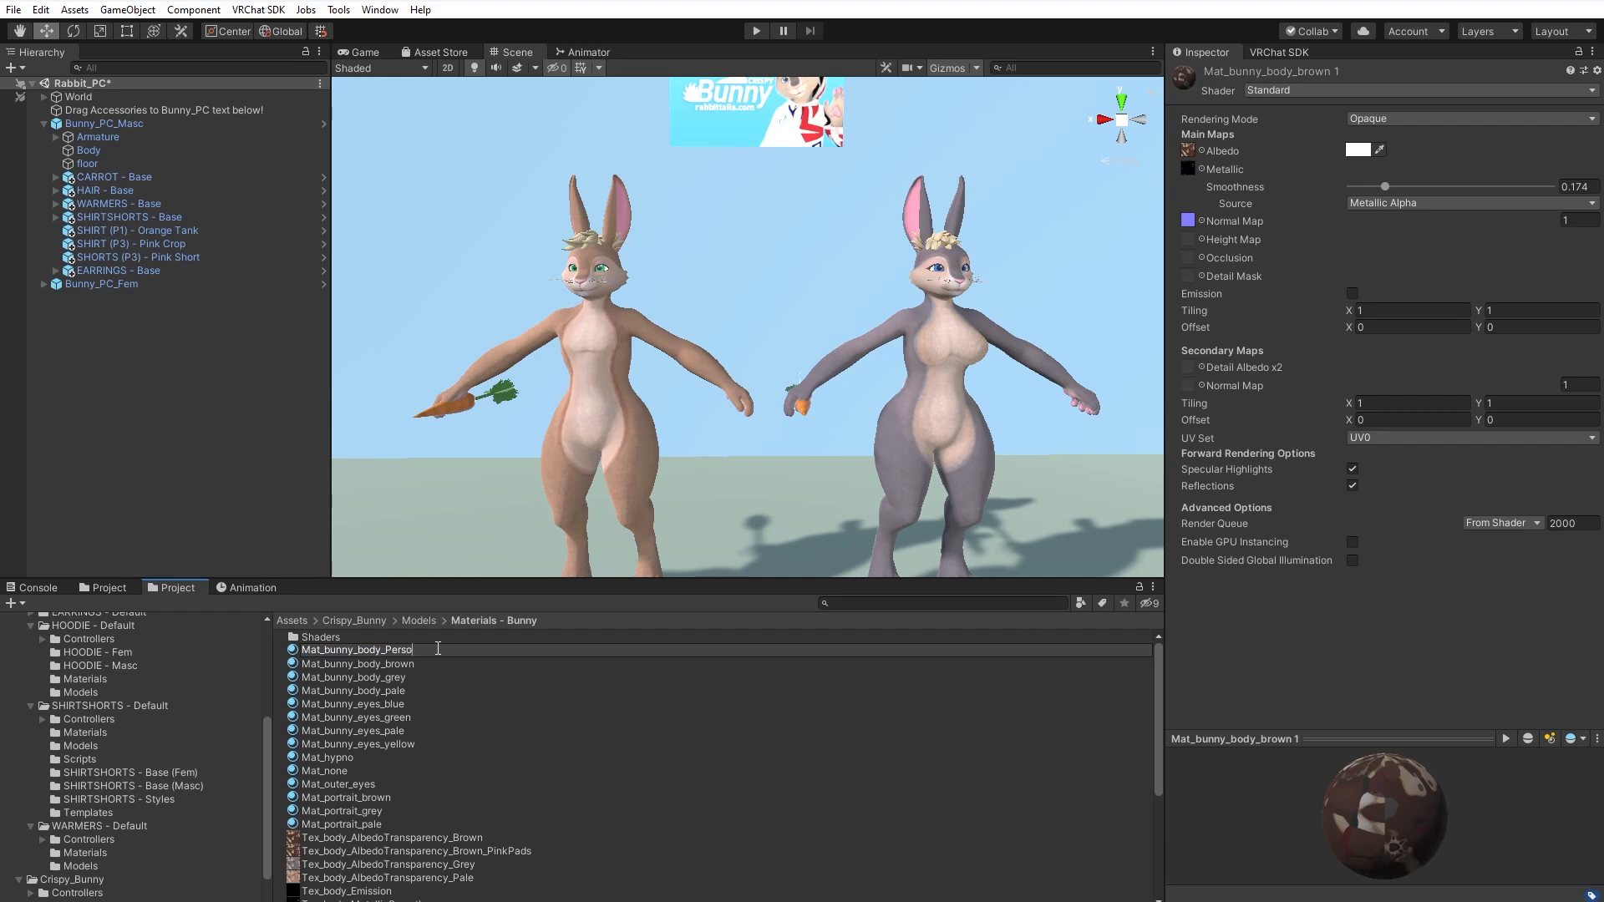
{"action": "type", "text": "nal"}
{"action": "key", "text": "Return"}
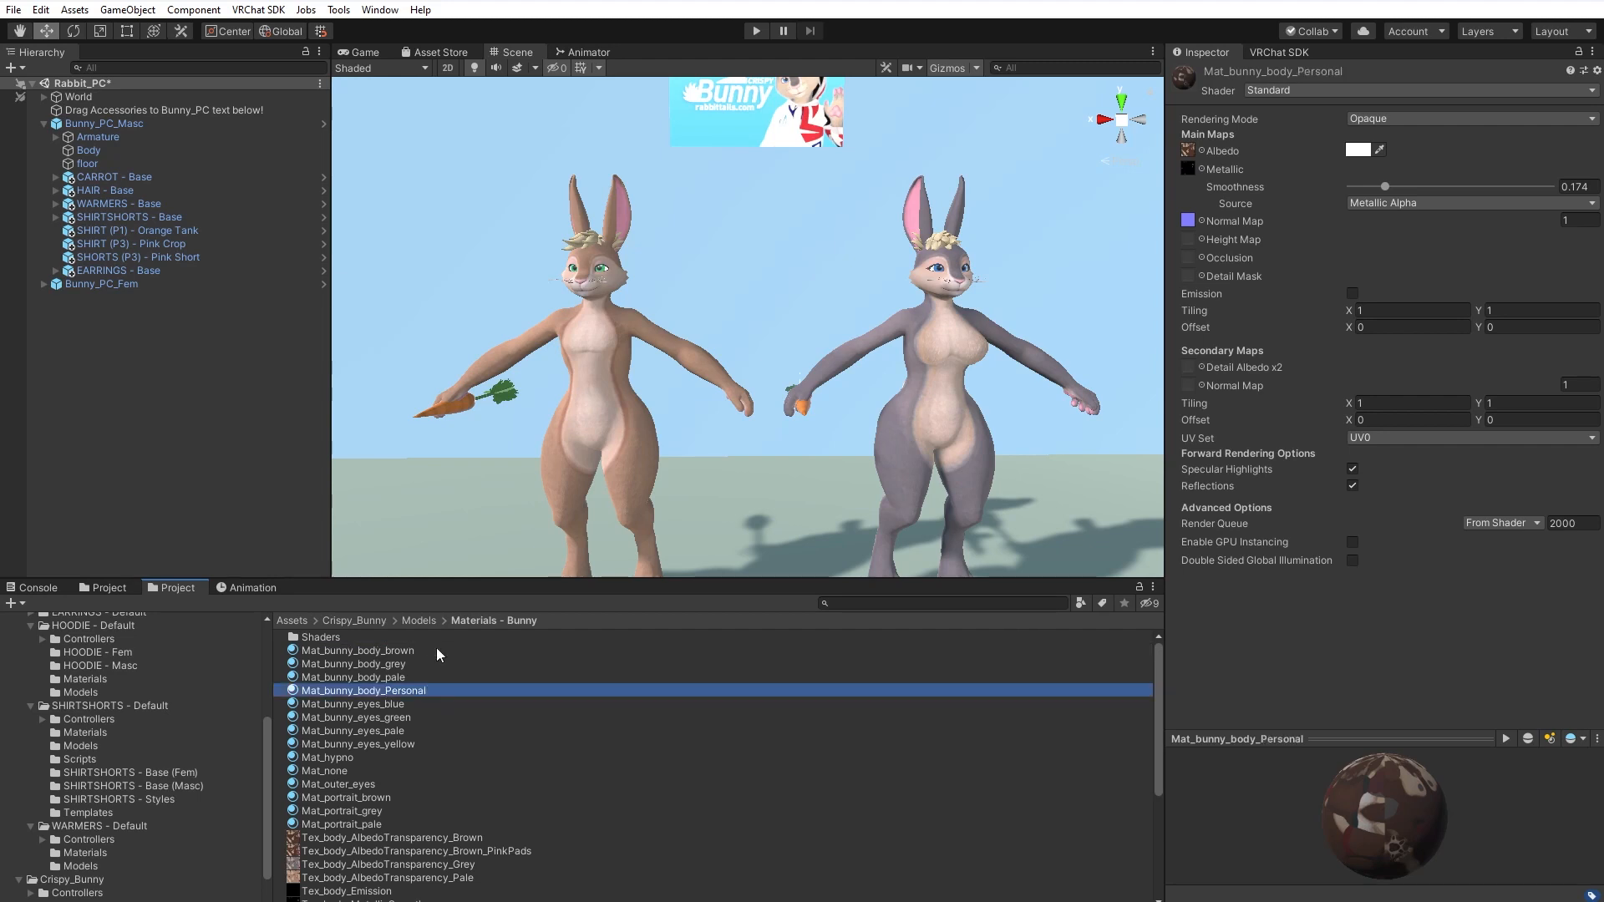
Assign Mat_bunny_body_Personal to material Element 0 of Bunny_PC_Masc's Body mesh.
{"action": "left_click", "coordinate": [402, 651]}
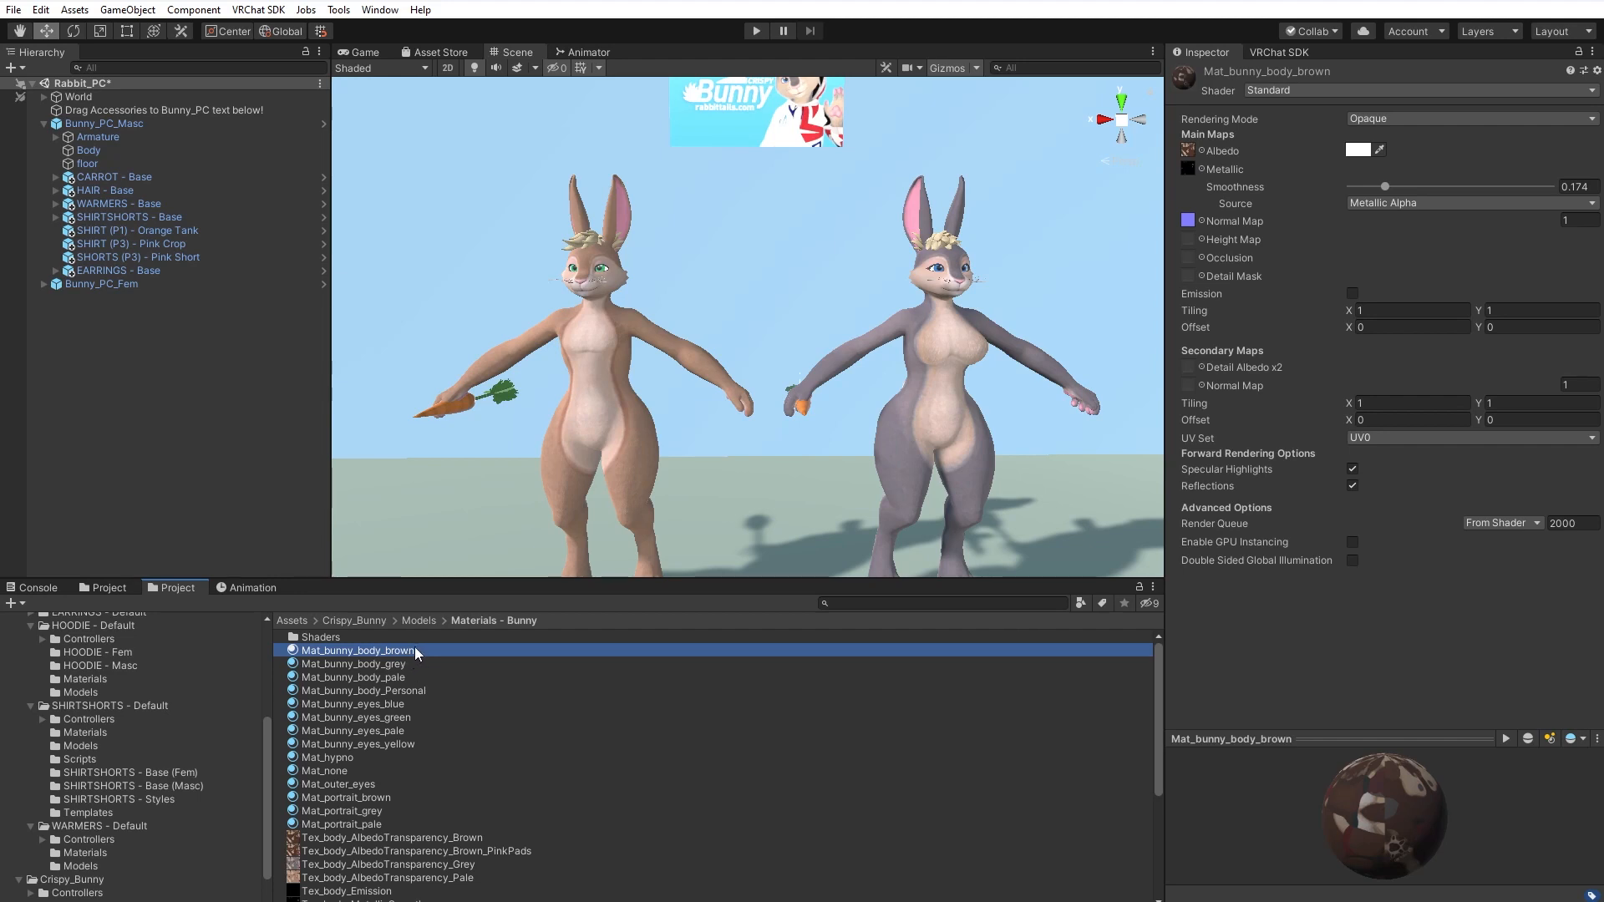
{"action": "left_click", "coordinate": [409, 690]}
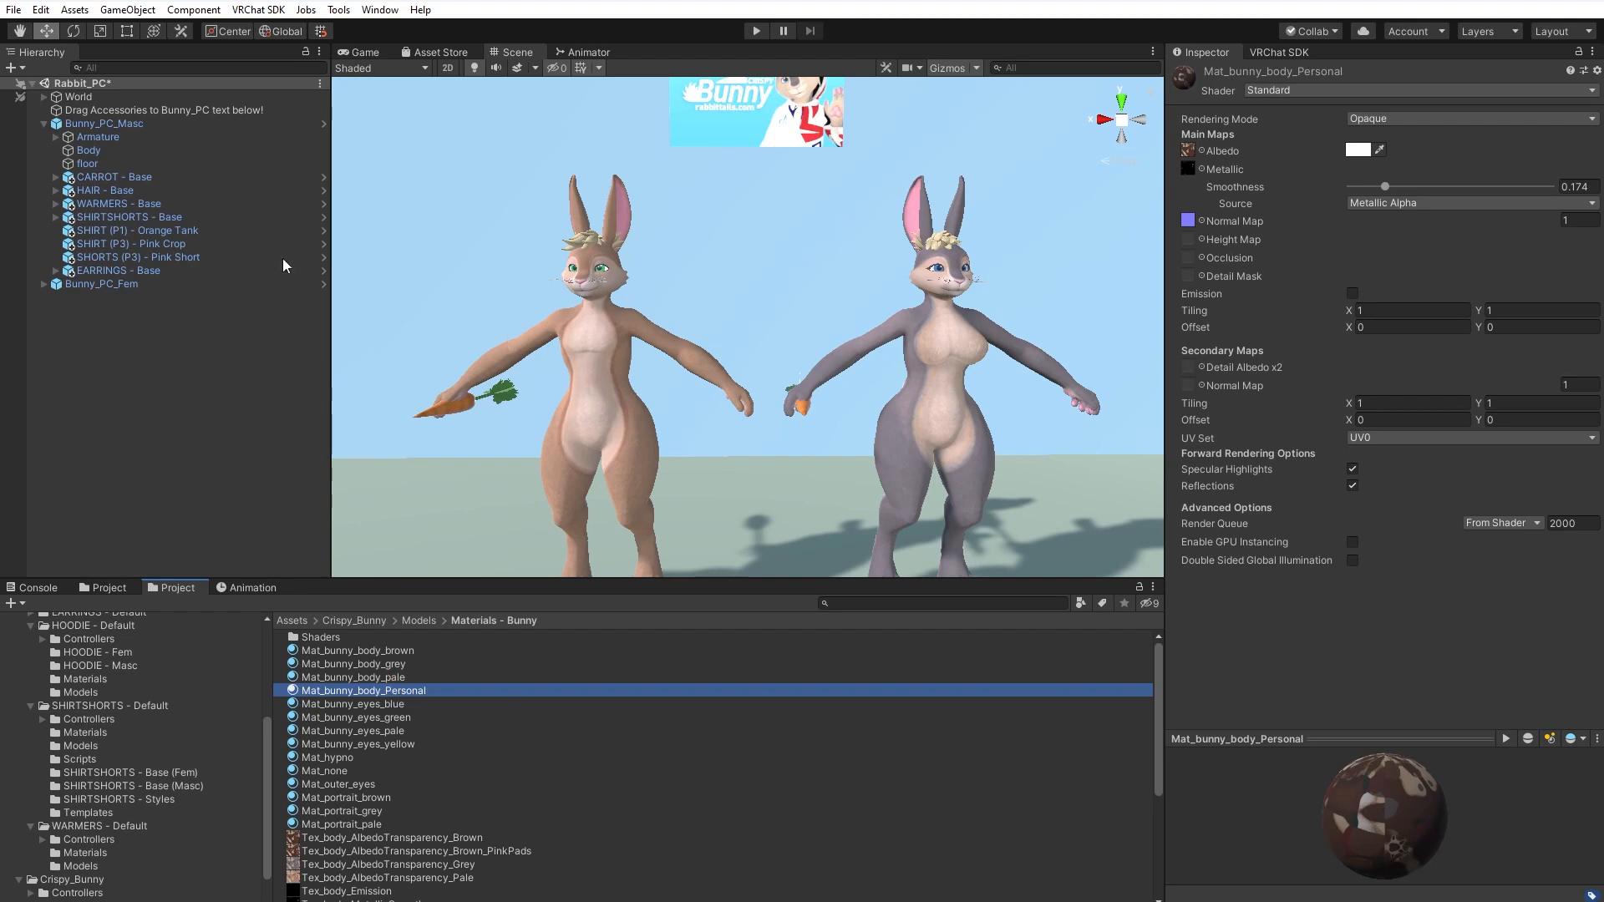
{"action": "left_click", "coordinate": [102, 149]}
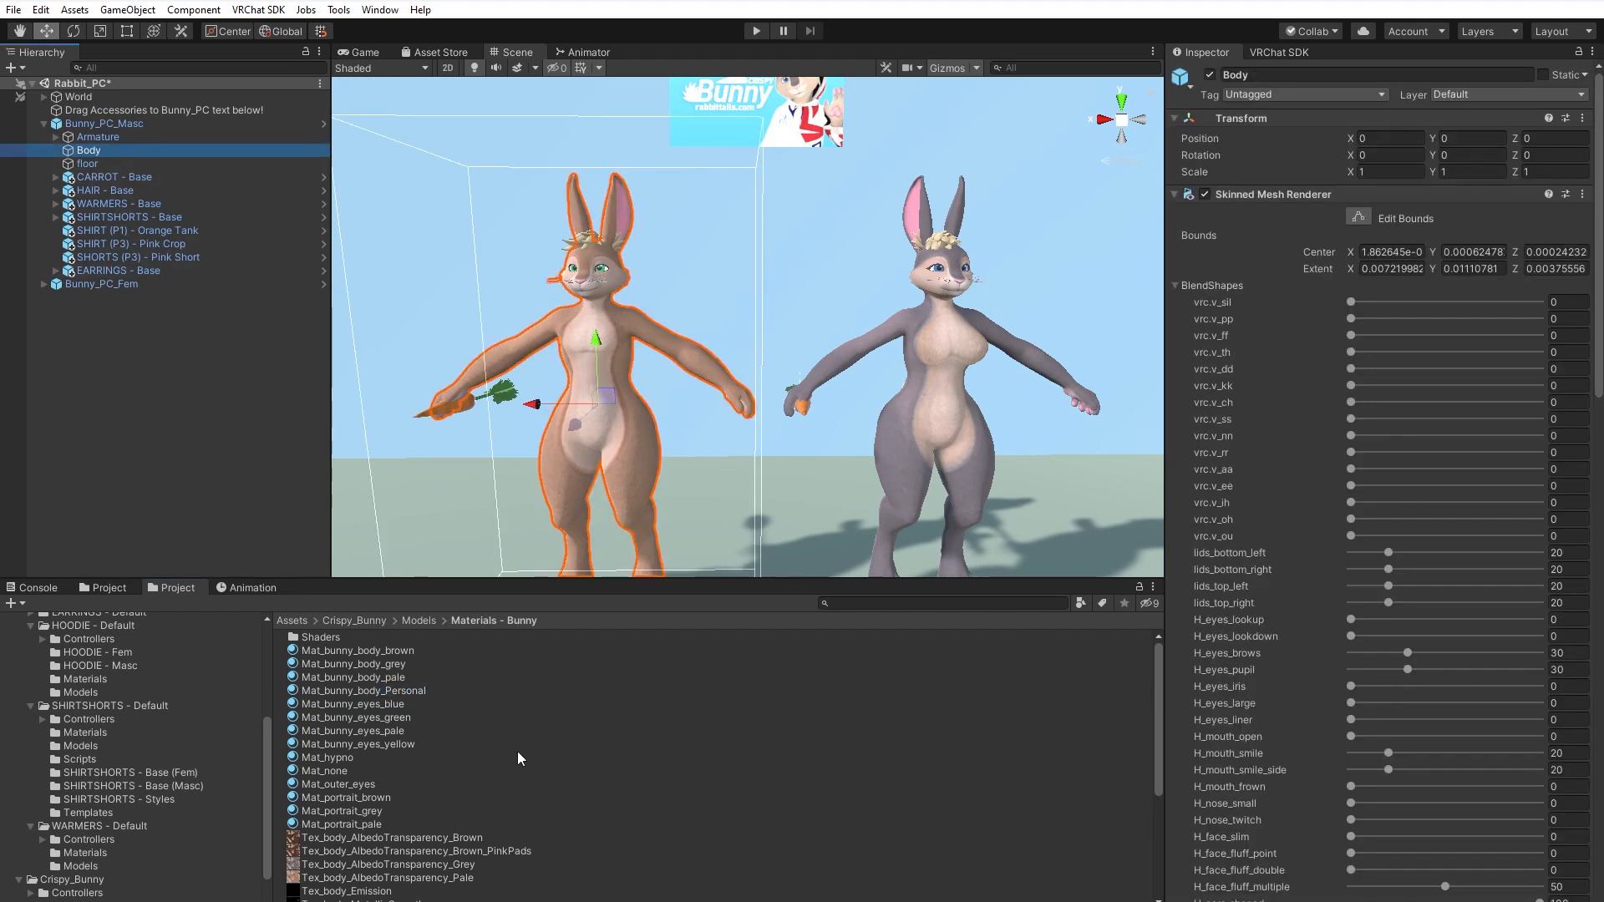
{"action": "scroll", "coordinate": [1230, 609], "scroll_direction": "down", "scroll_amount": 15}
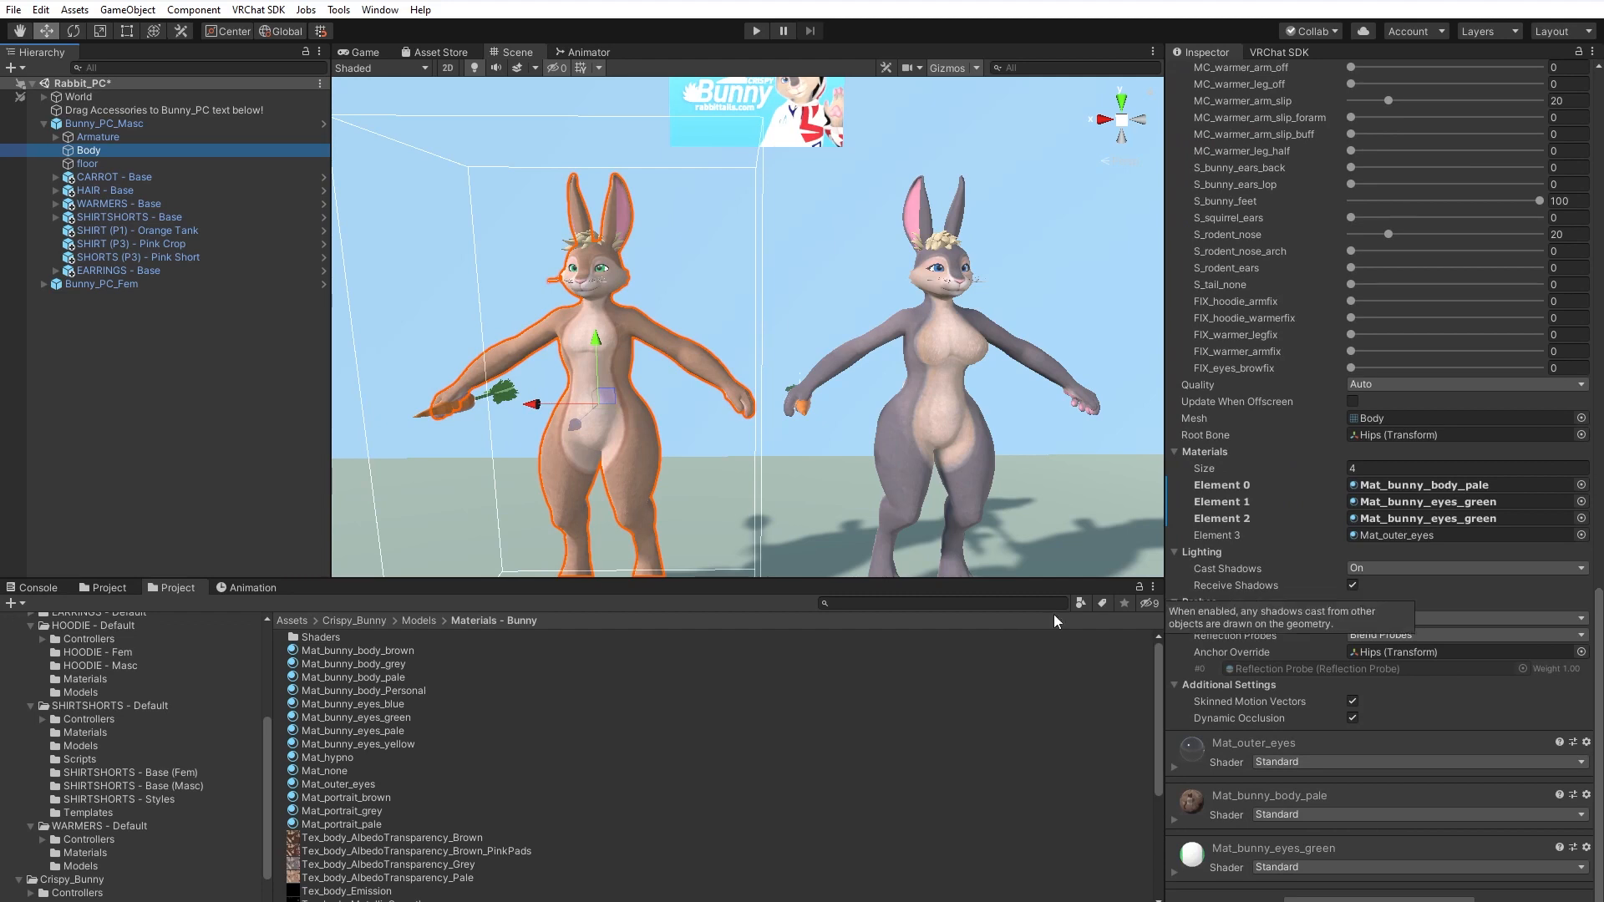
{"action": "left_click_drag", "start_coordinate": [424, 693], "coordinate": [1427, 484]}
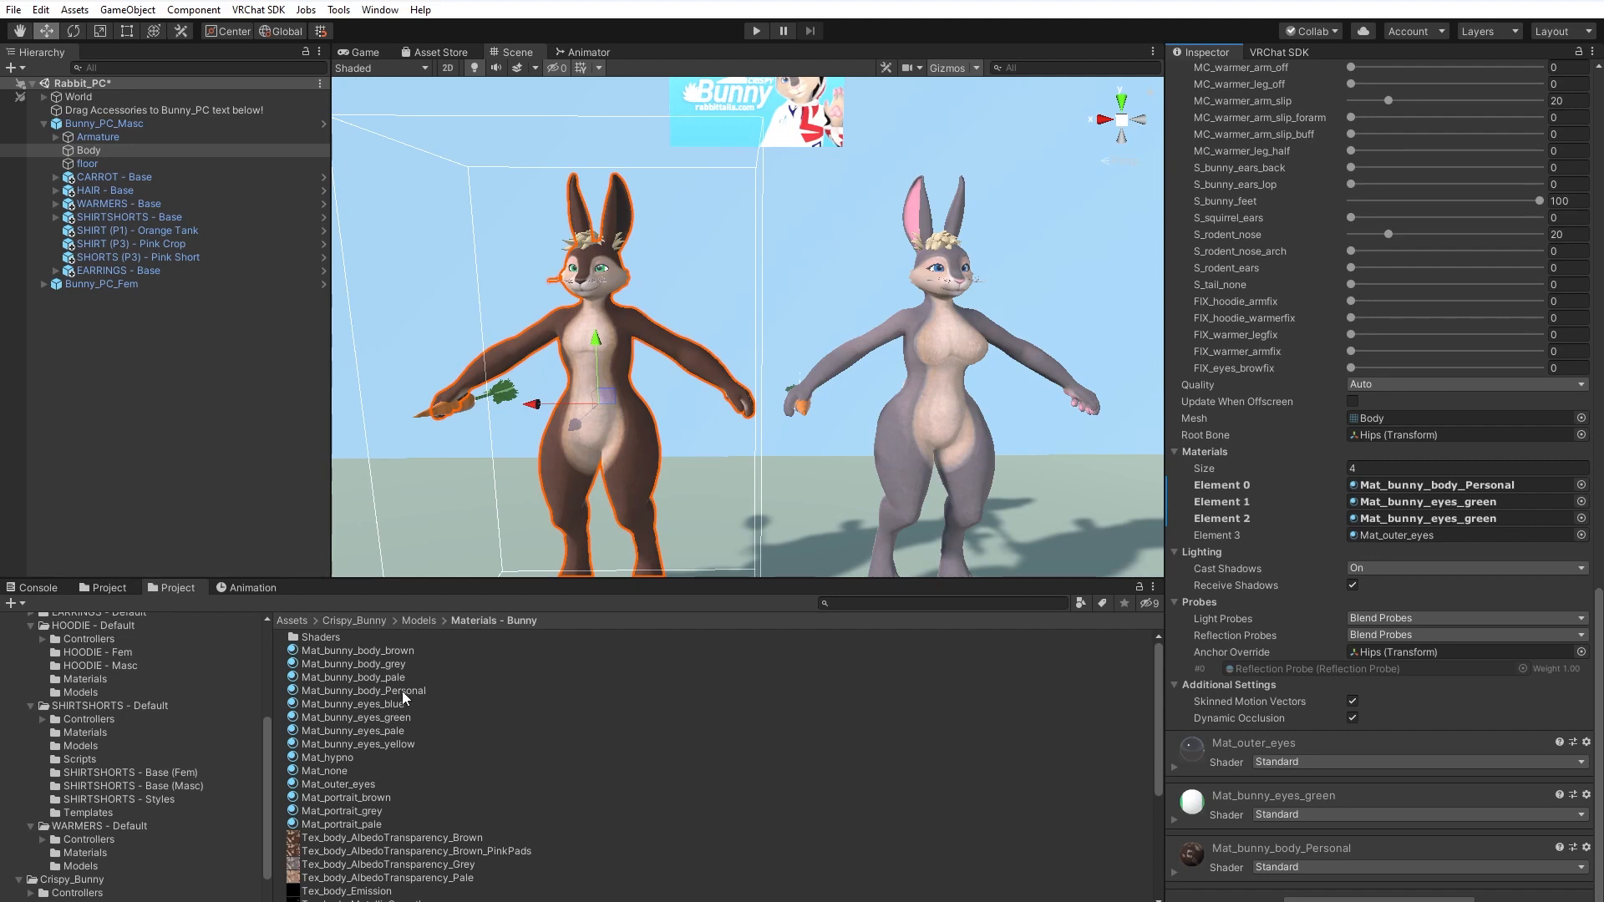
Collapse the Crispy_Accessories folder tree and move Mat_bunny_body_Personal into the Personal folder.
{"action": "scroll", "coordinate": [108, 718], "scroll_direction": "up", "scroll_amount": 3}
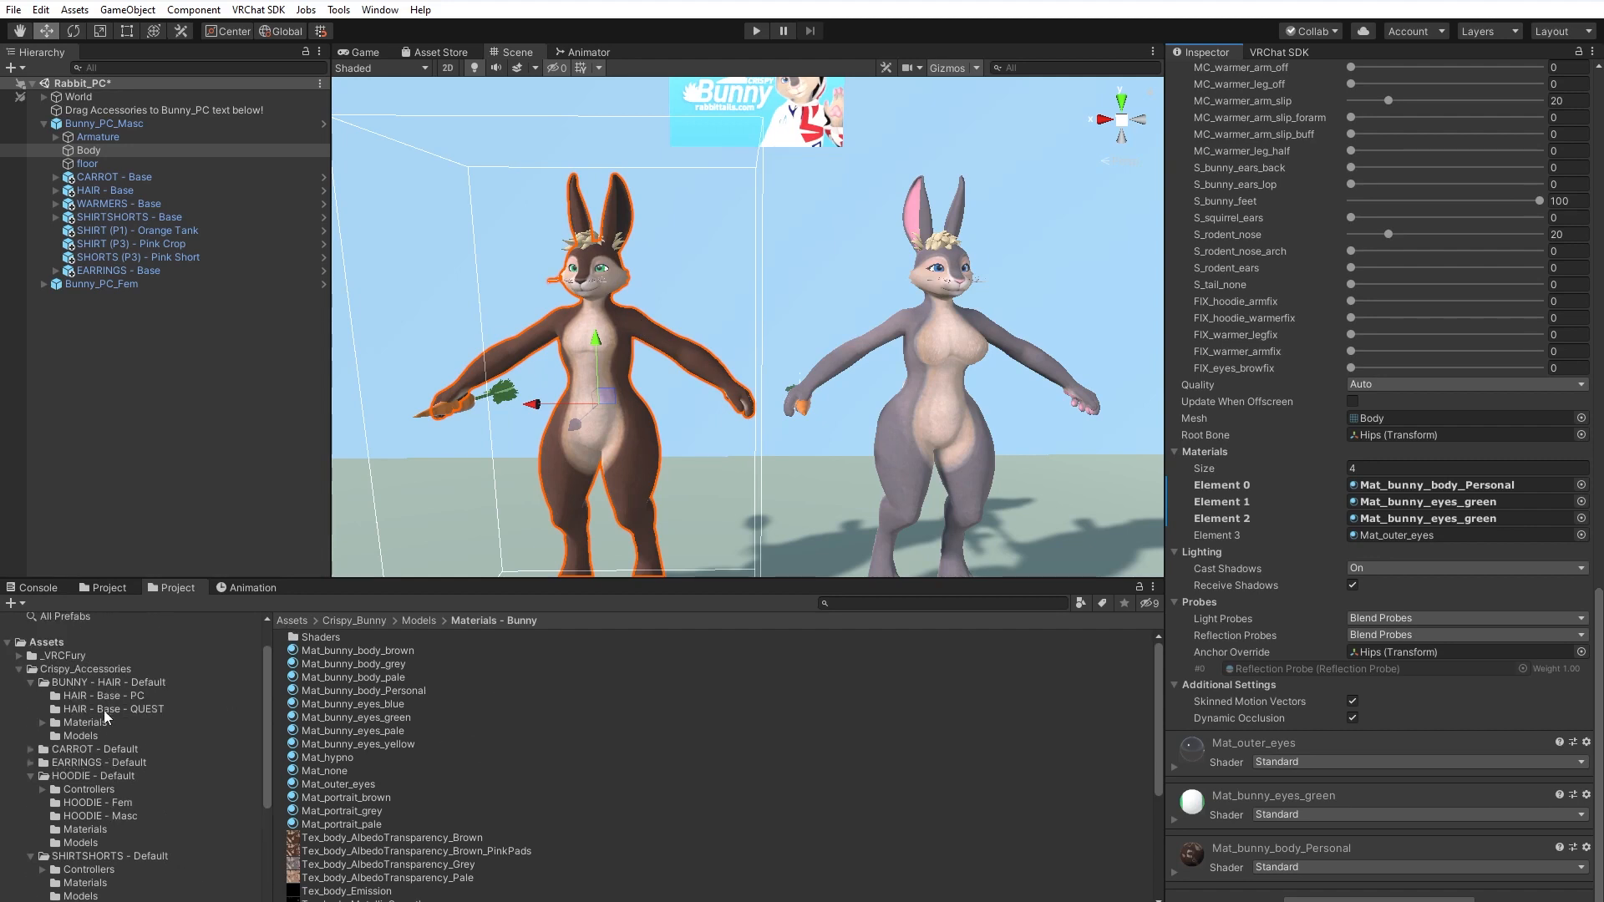
{"action": "left_click", "coordinate": [20, 669]}
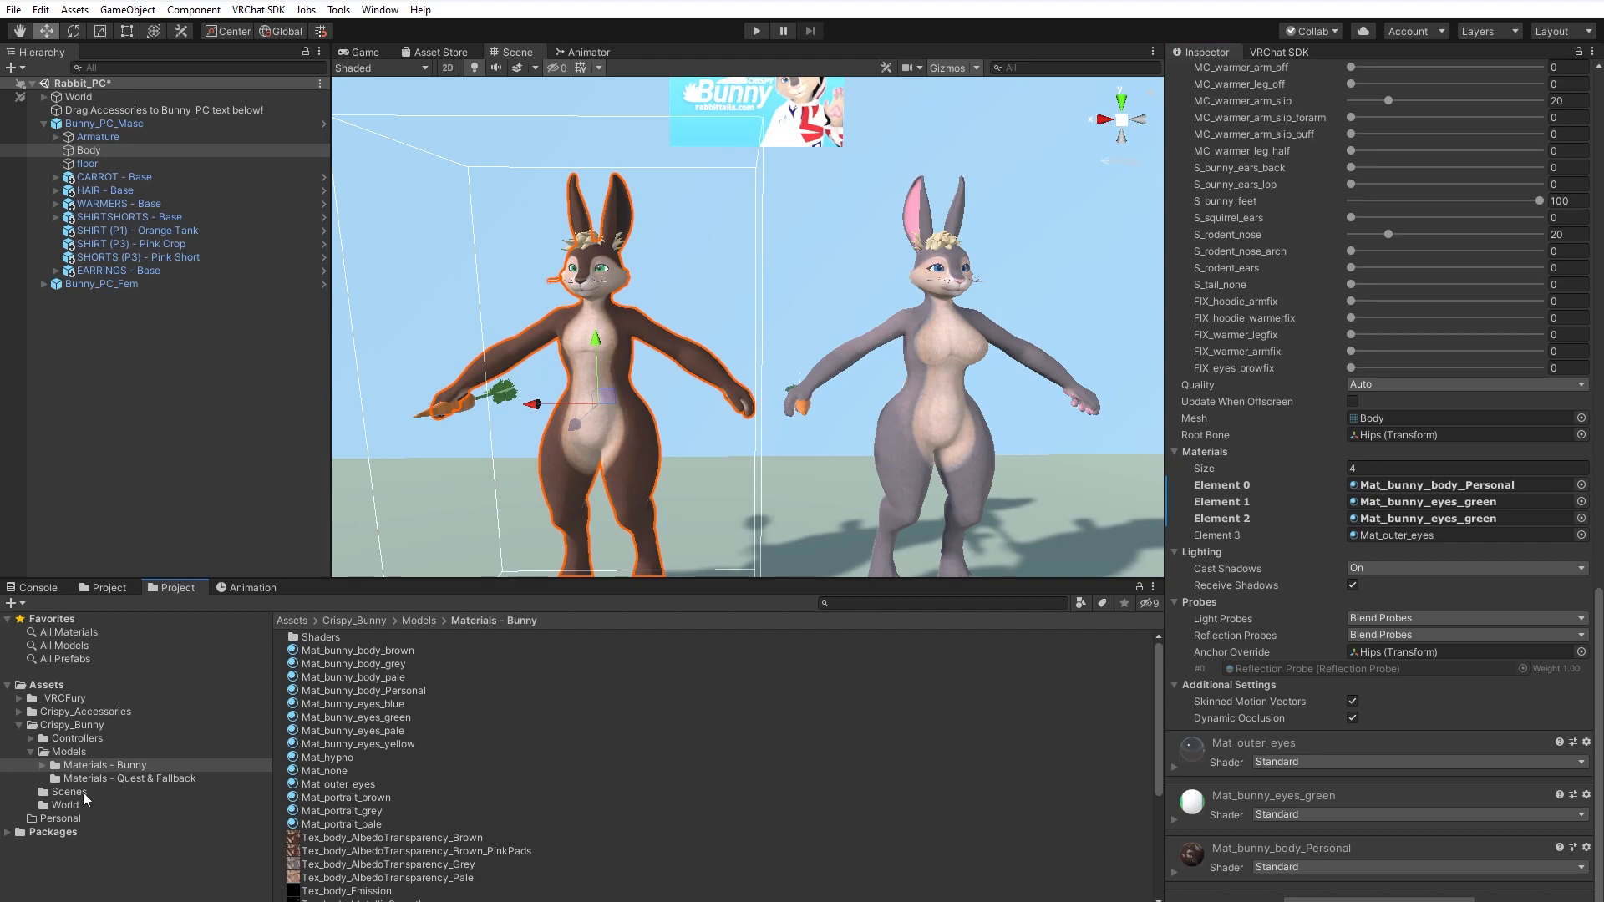
{"action": "left_click", "coordinate": [339, 692]}
{"action": "left_click_drag", "start_coordinate": [338, 696], "coordinate": [150, 816]}
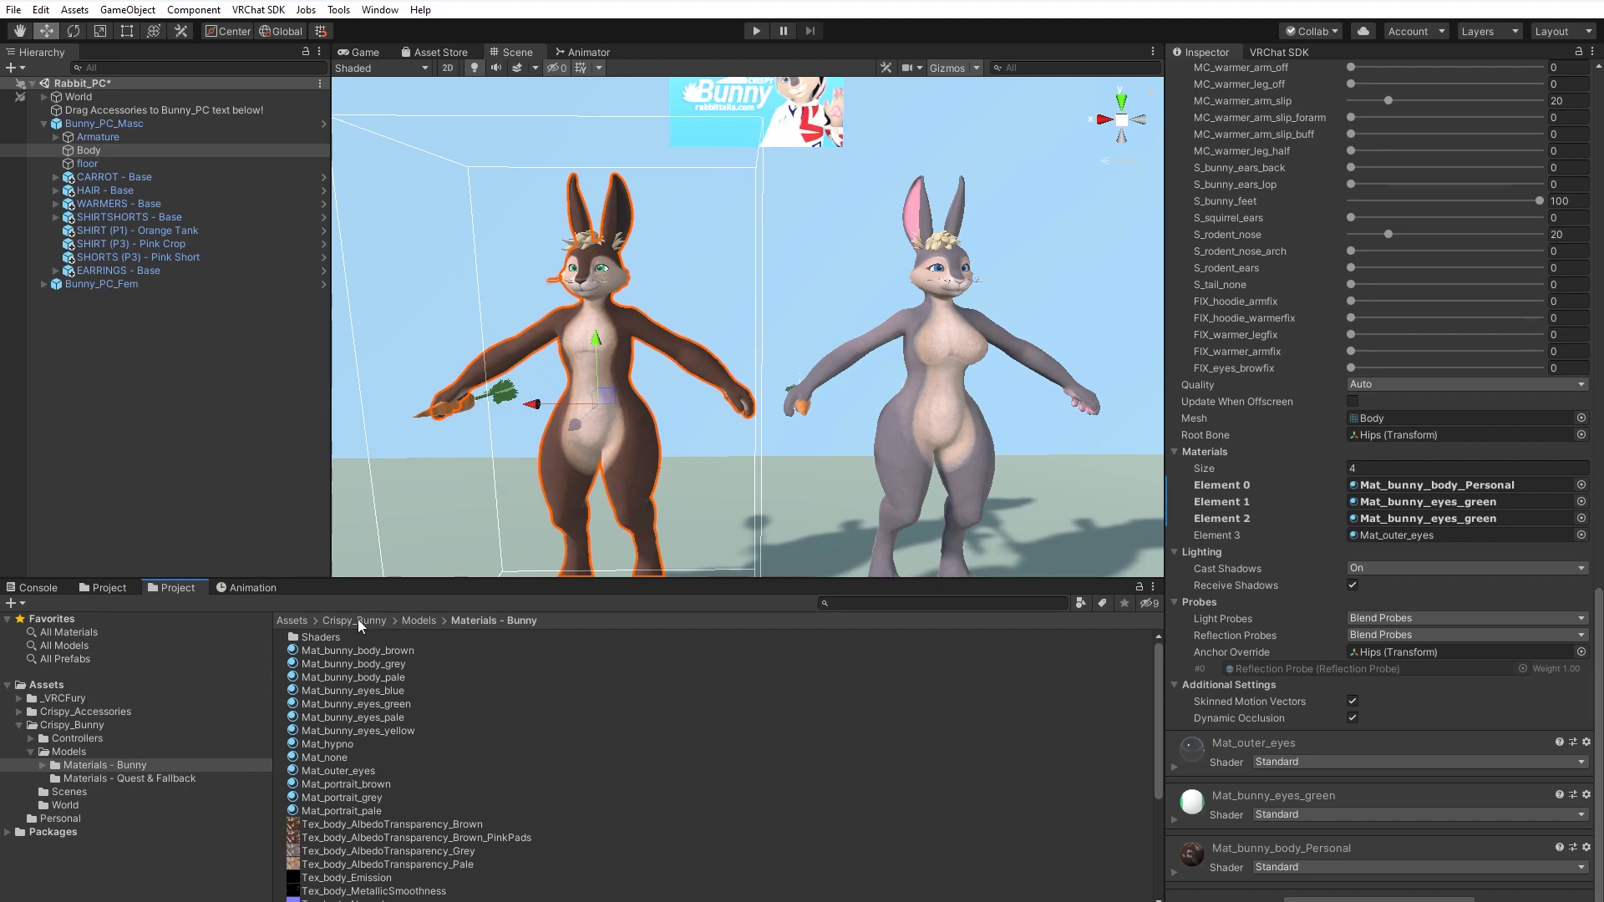
Duplicate the Mat_bunny_hair_blonde material in Crispy_Accessories' BUNNY - HAIR - Default > Materials folder.
{"action": "left_click", "coordinate": [293, 621]}
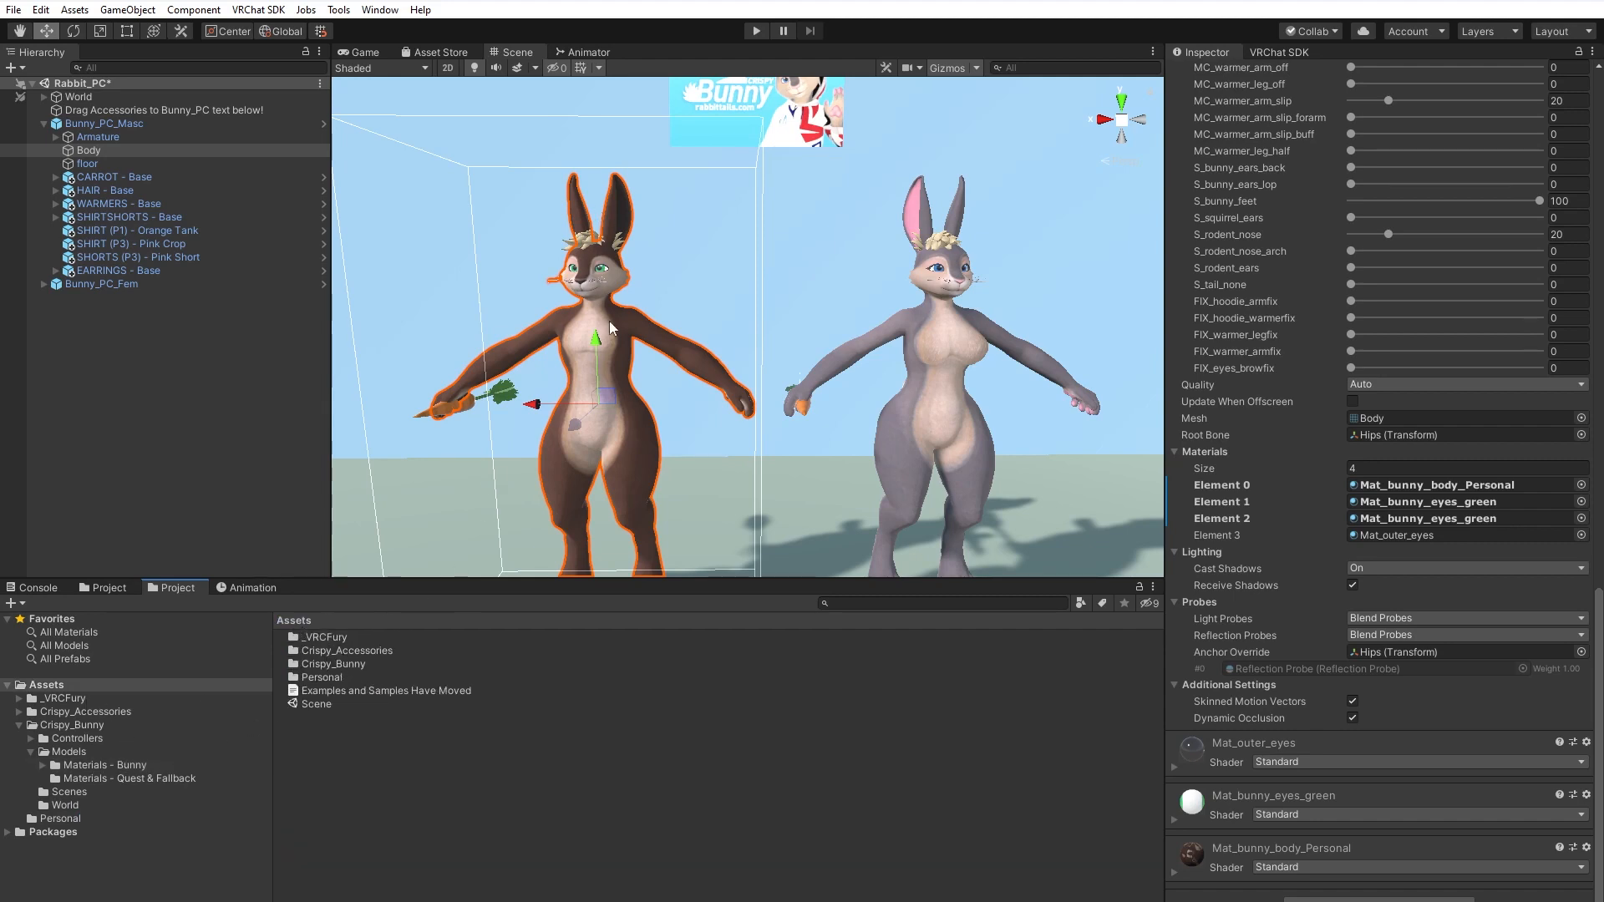
{"action": "double_click", "coordinate": [338, 665]}
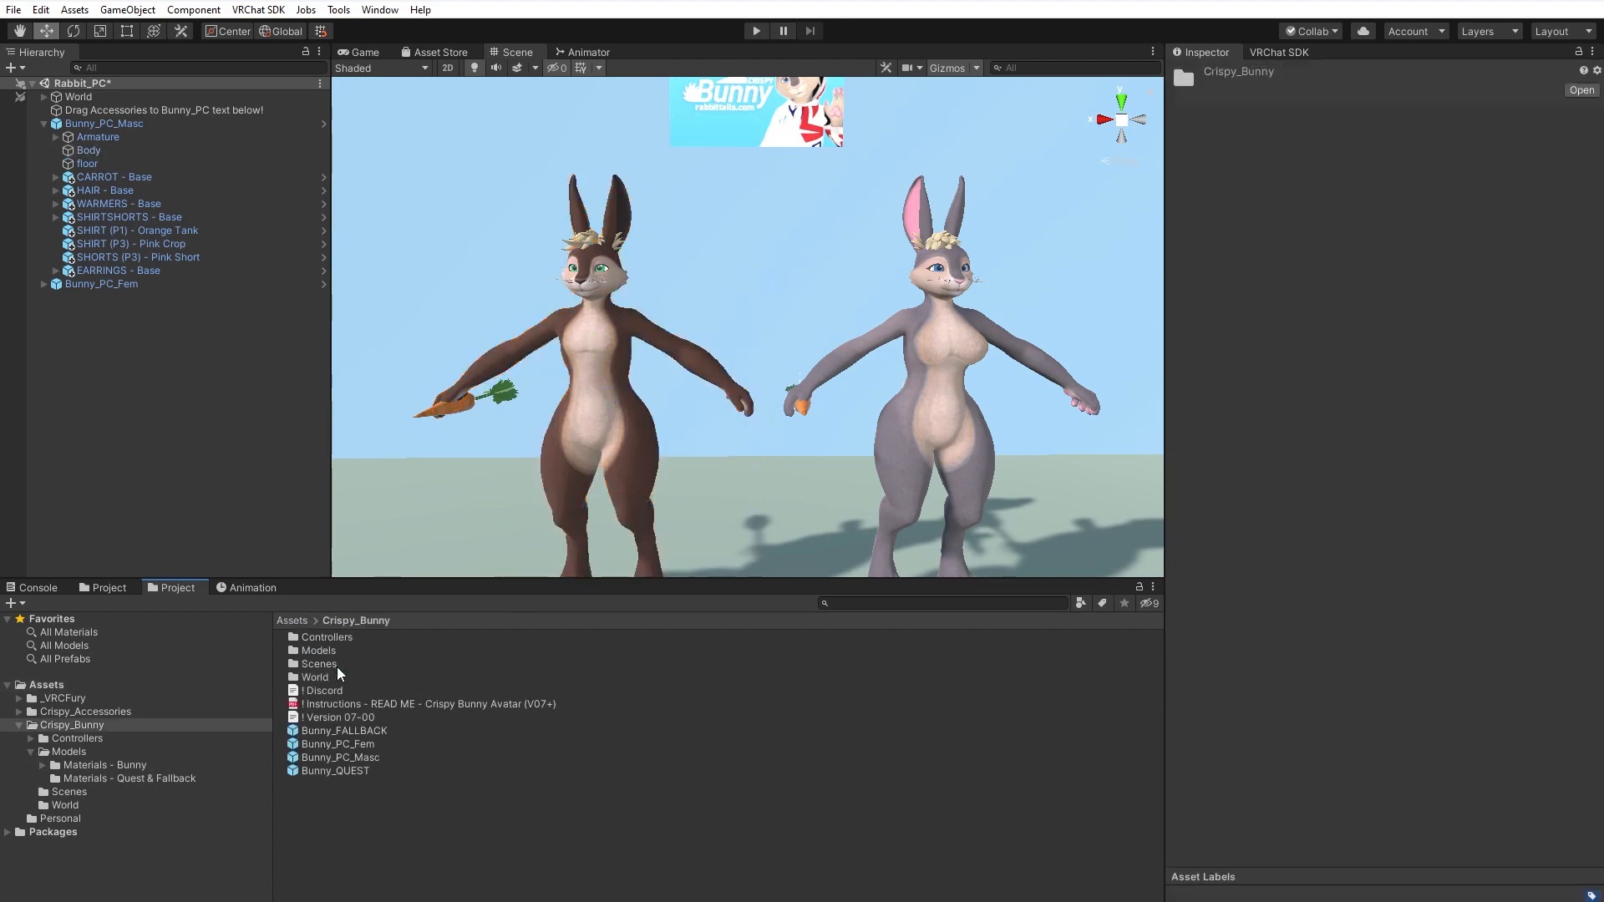
{"action": "left_click", "coordinate": [281, 623]}
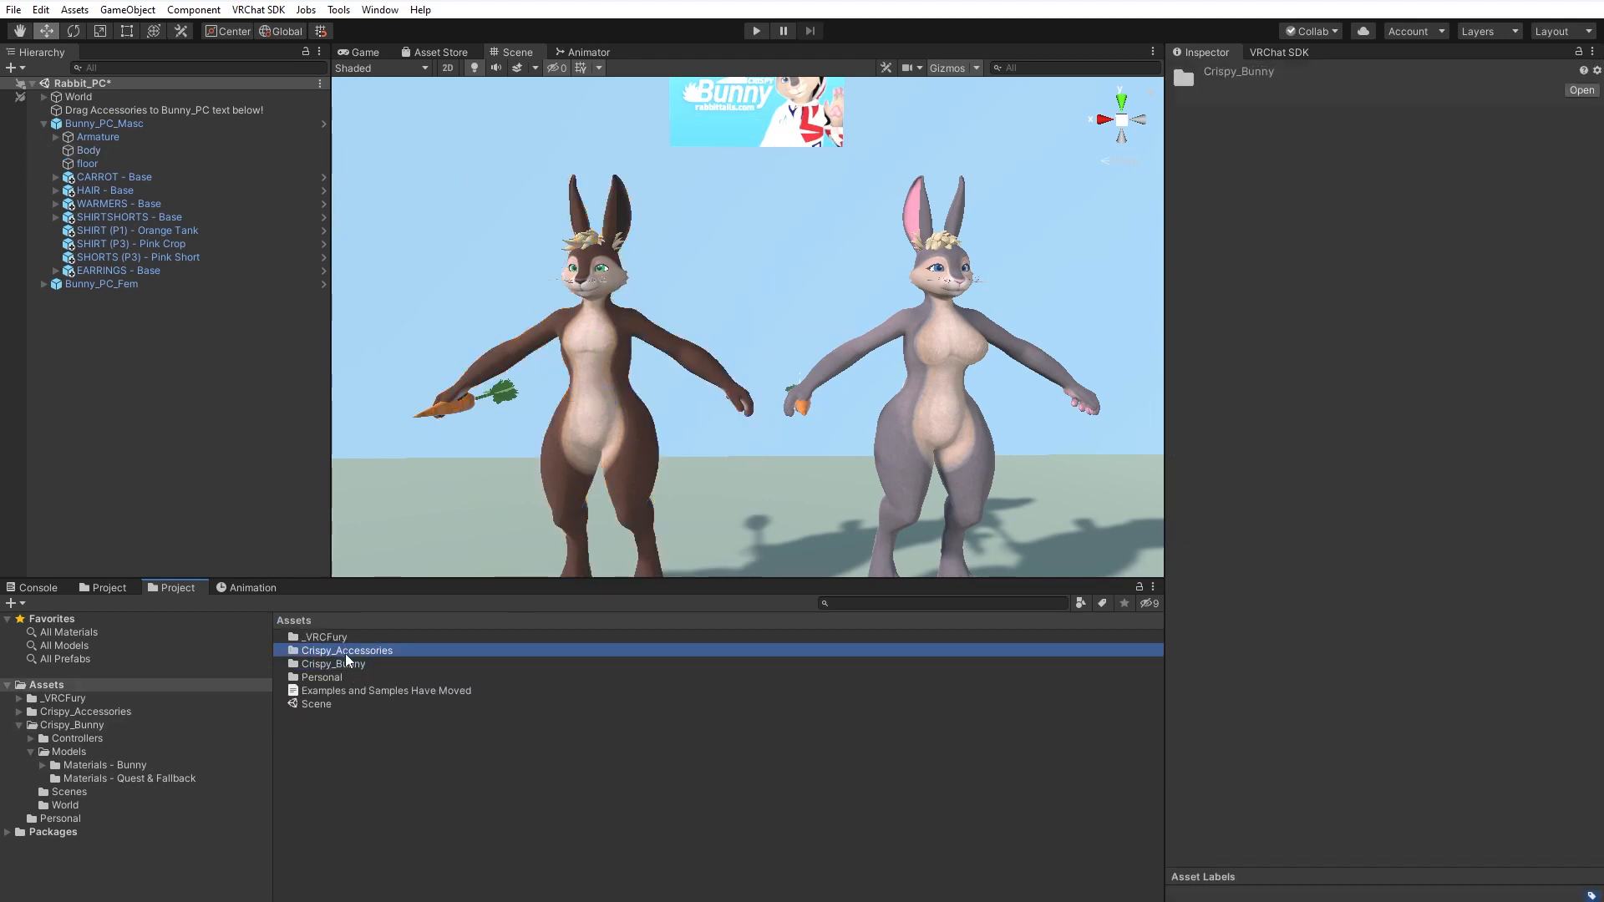
{"action": "double_click", "coordinate": [346, 654]}
{"action": "double_click", "coordinate": [349, 637]}
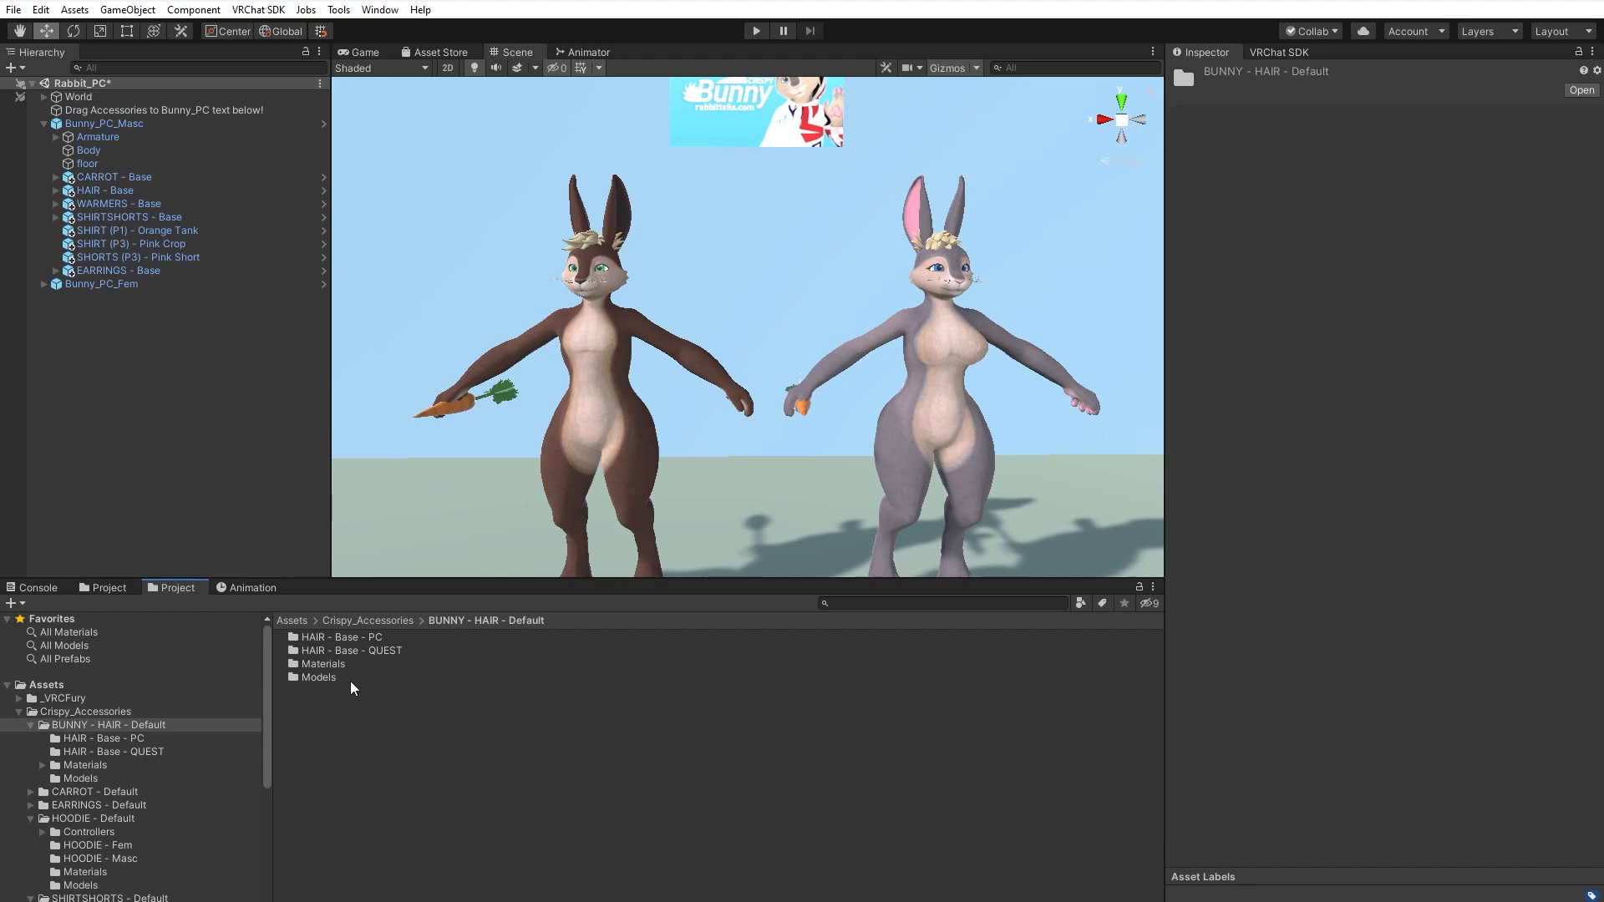
{"action": "double_click", "coordinate": [358, 637]}
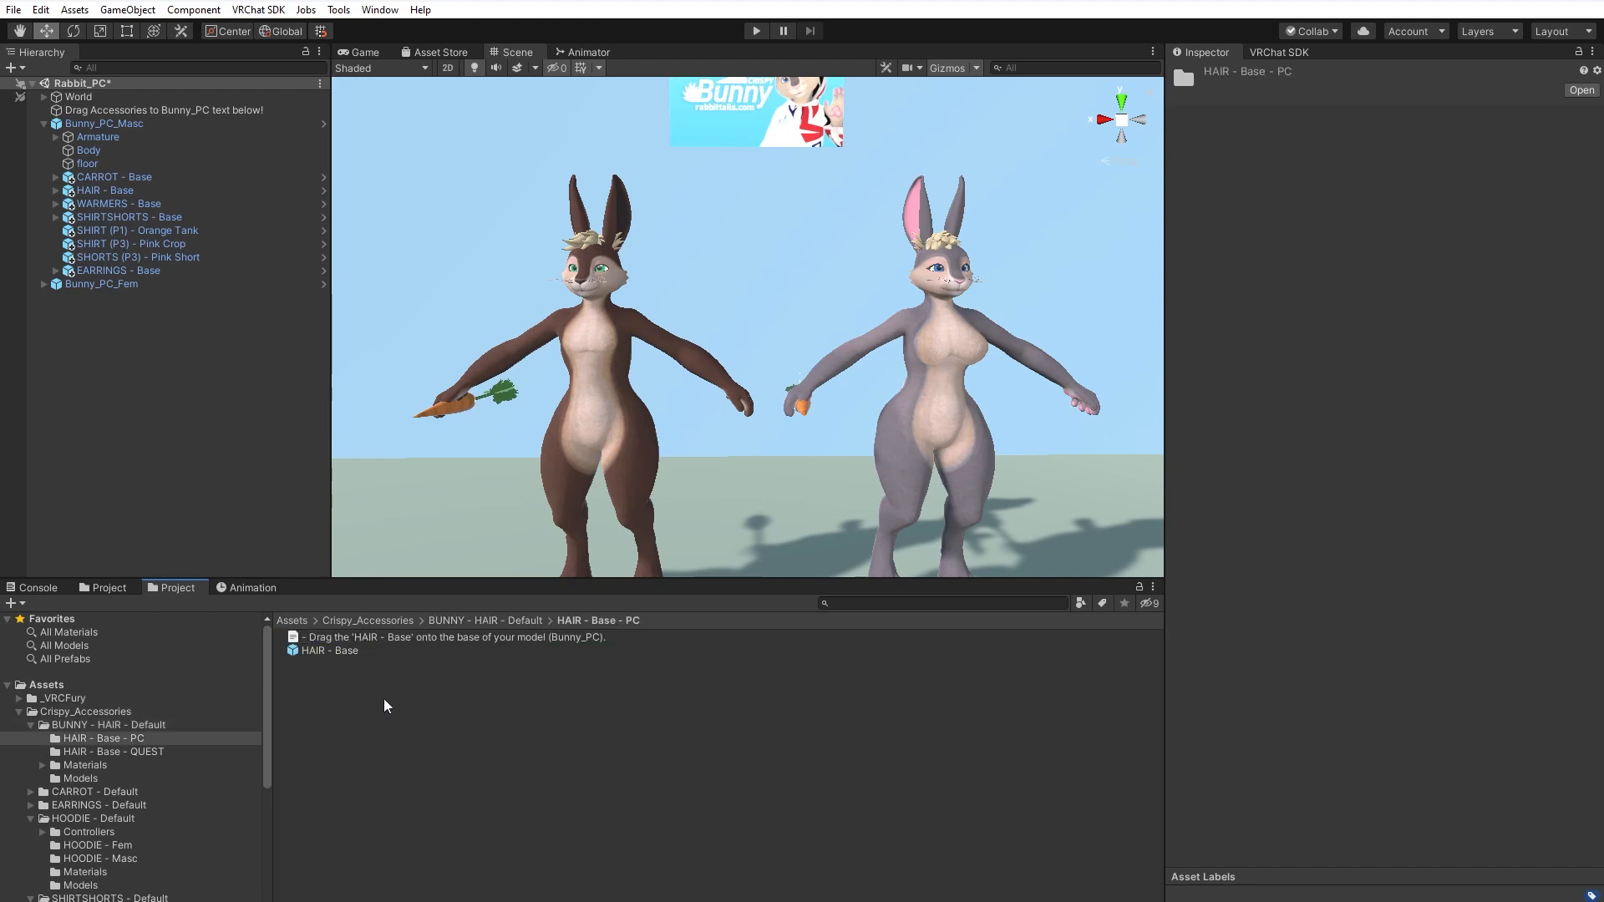
{"action": "left_click", "coordinate": [505, 621]}
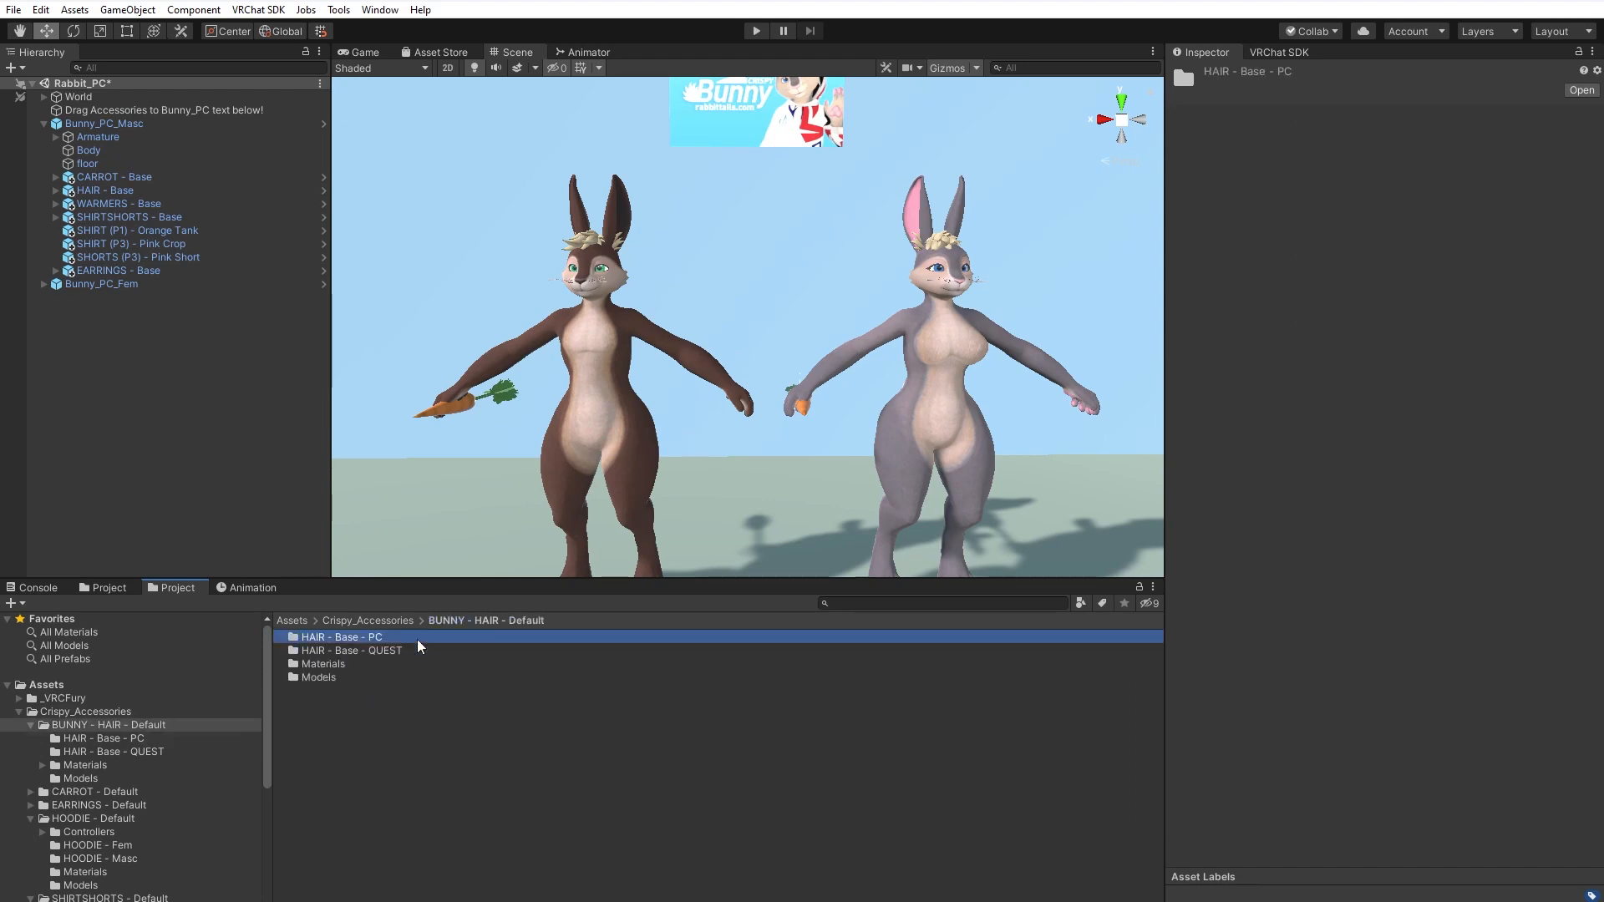
{"action": "double_click", "coordinate": [331, 664]}
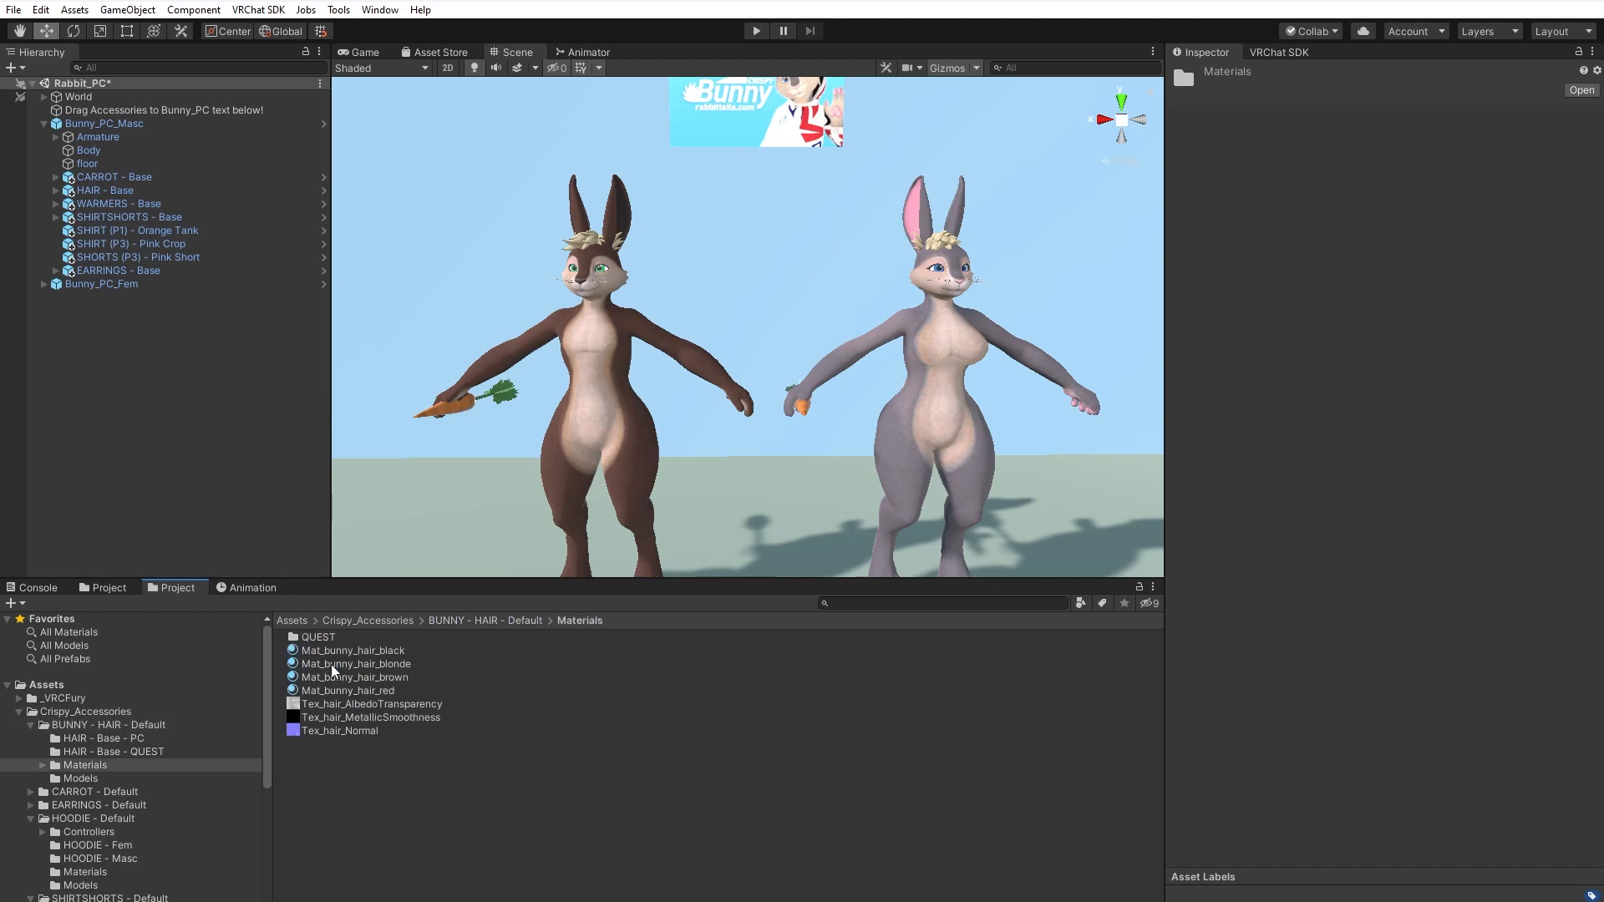
{"action": "left_click", "coordinate": [388, 662]}
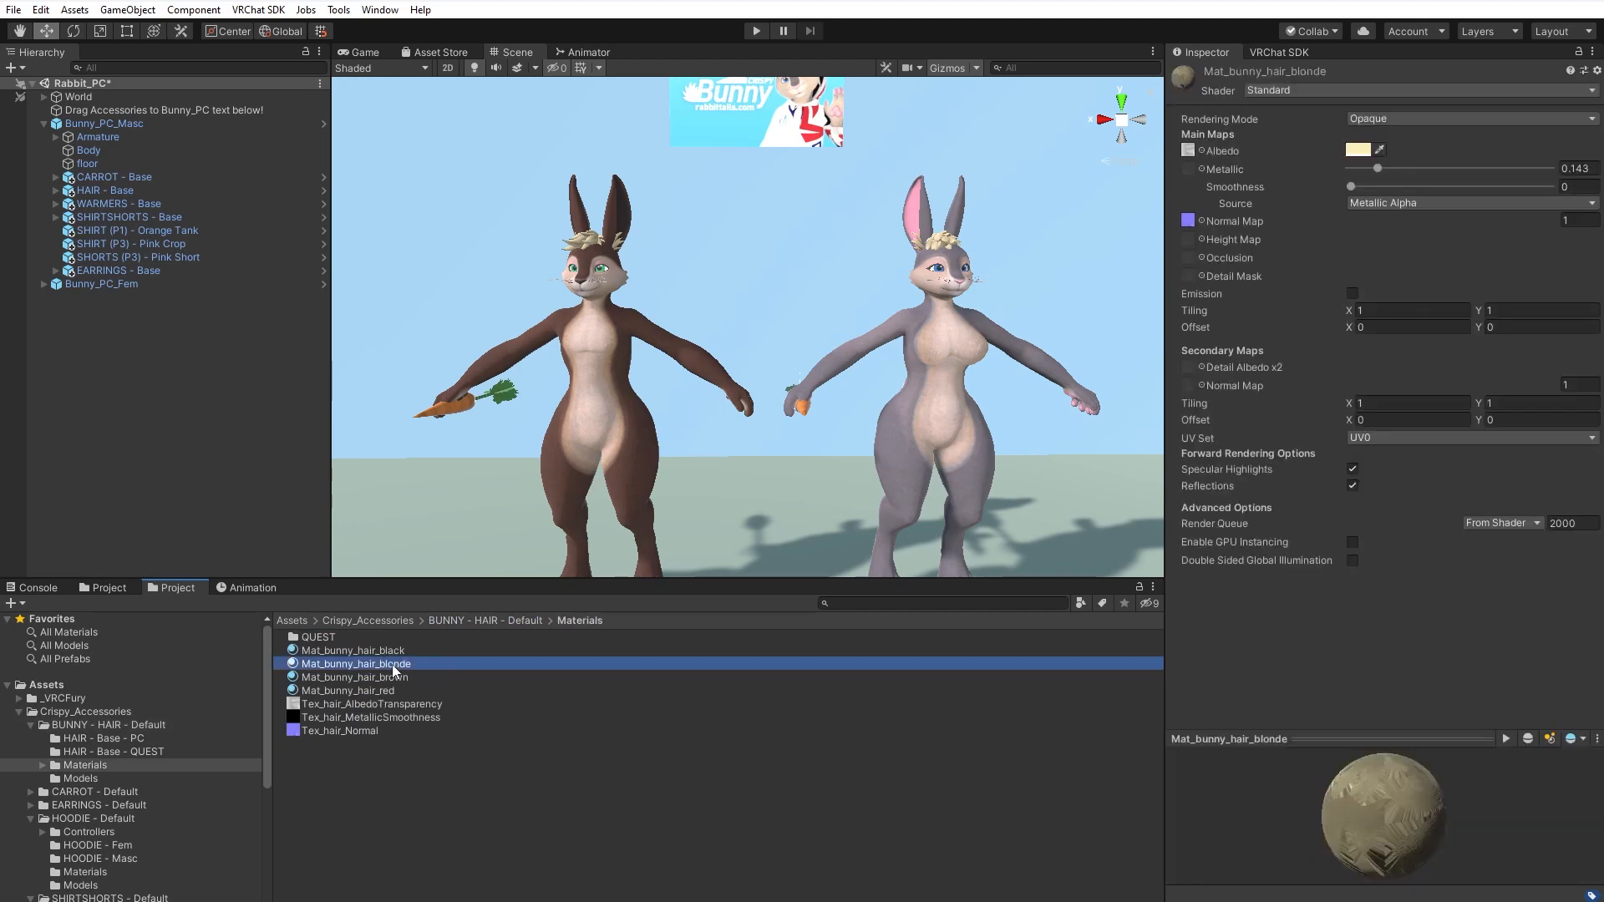
{"action": "key", "text": "ctrl+d"}
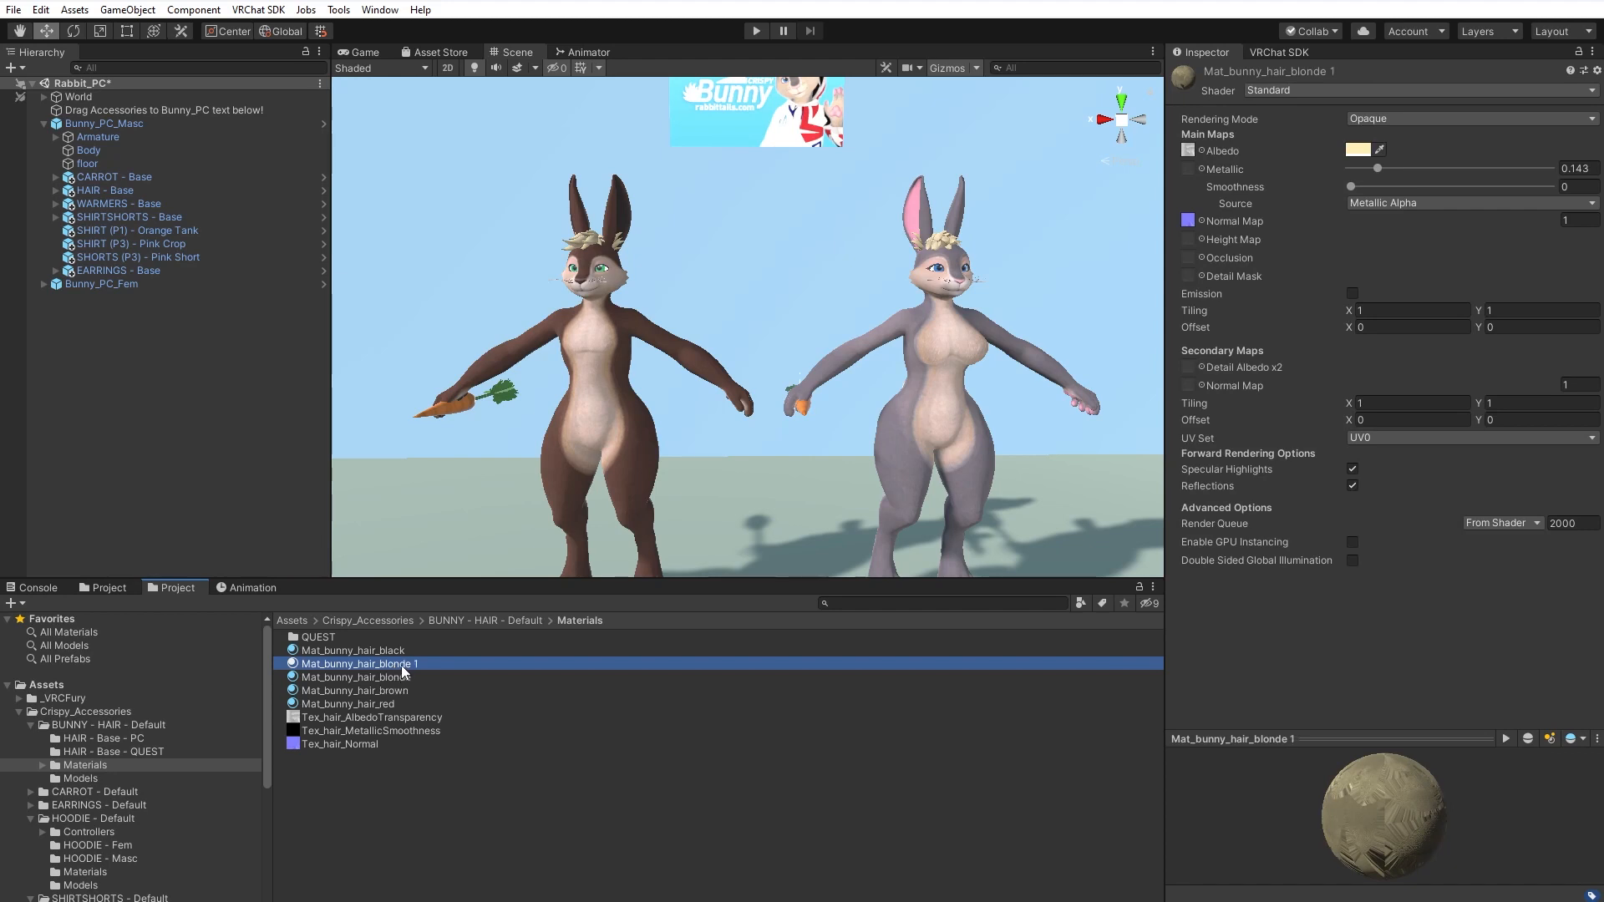
Rename the duplicated blonde hair material as Mat_bunny_hair_Personal.
{"action": "left_click", "coordinate": [391, 666]}
{"action": "double_click", "coordinate": [409, 666]}
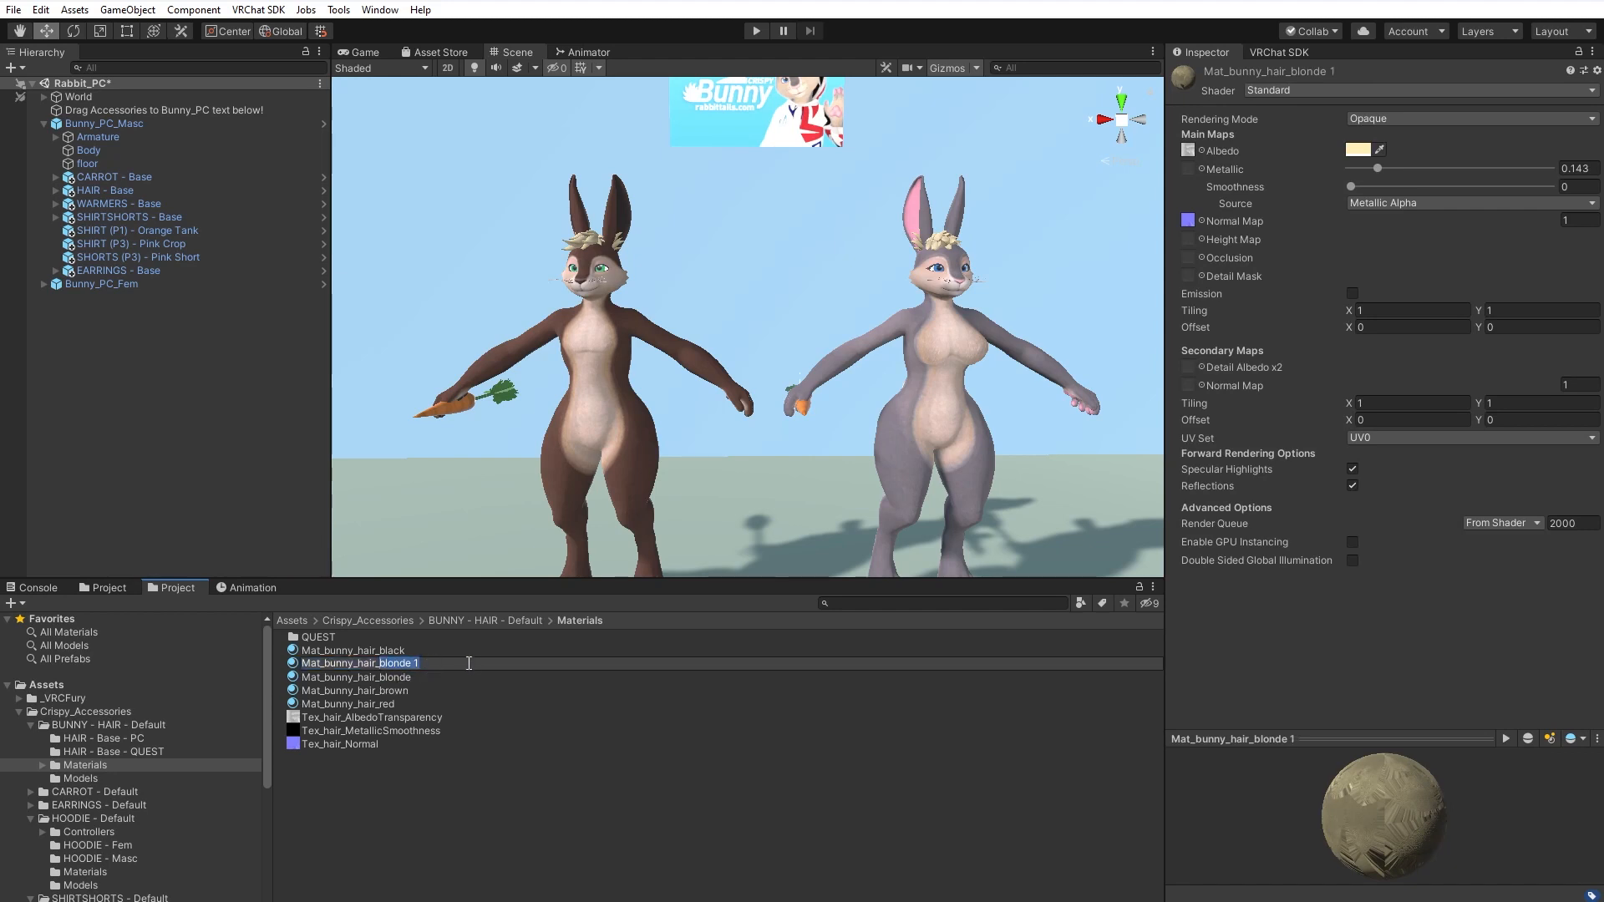
{"action": "type", "text": "Personal"}
{"action": "key", "text": "Return"}
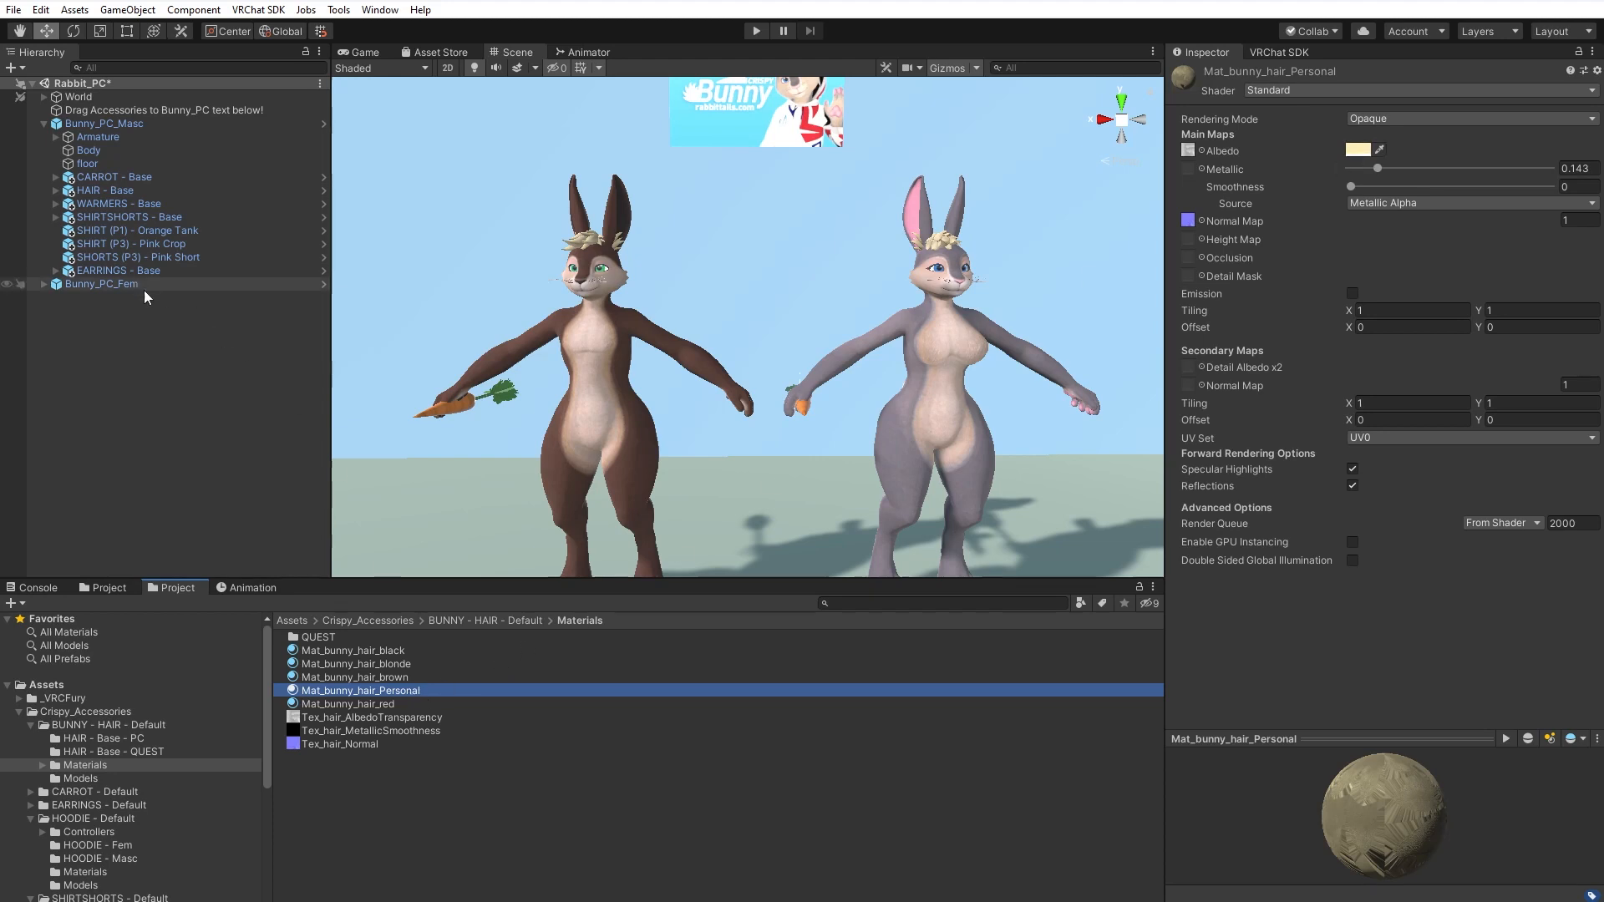
Assign Mat_bunny_hair_Personal to material Element 0 of the hair mesh under Bunny_PC_Masc's HAIR - Base.
{"action": "left_click", "coordinate": [56, 191]}
{"action": "left_click", "coordinate": [95, 218]}
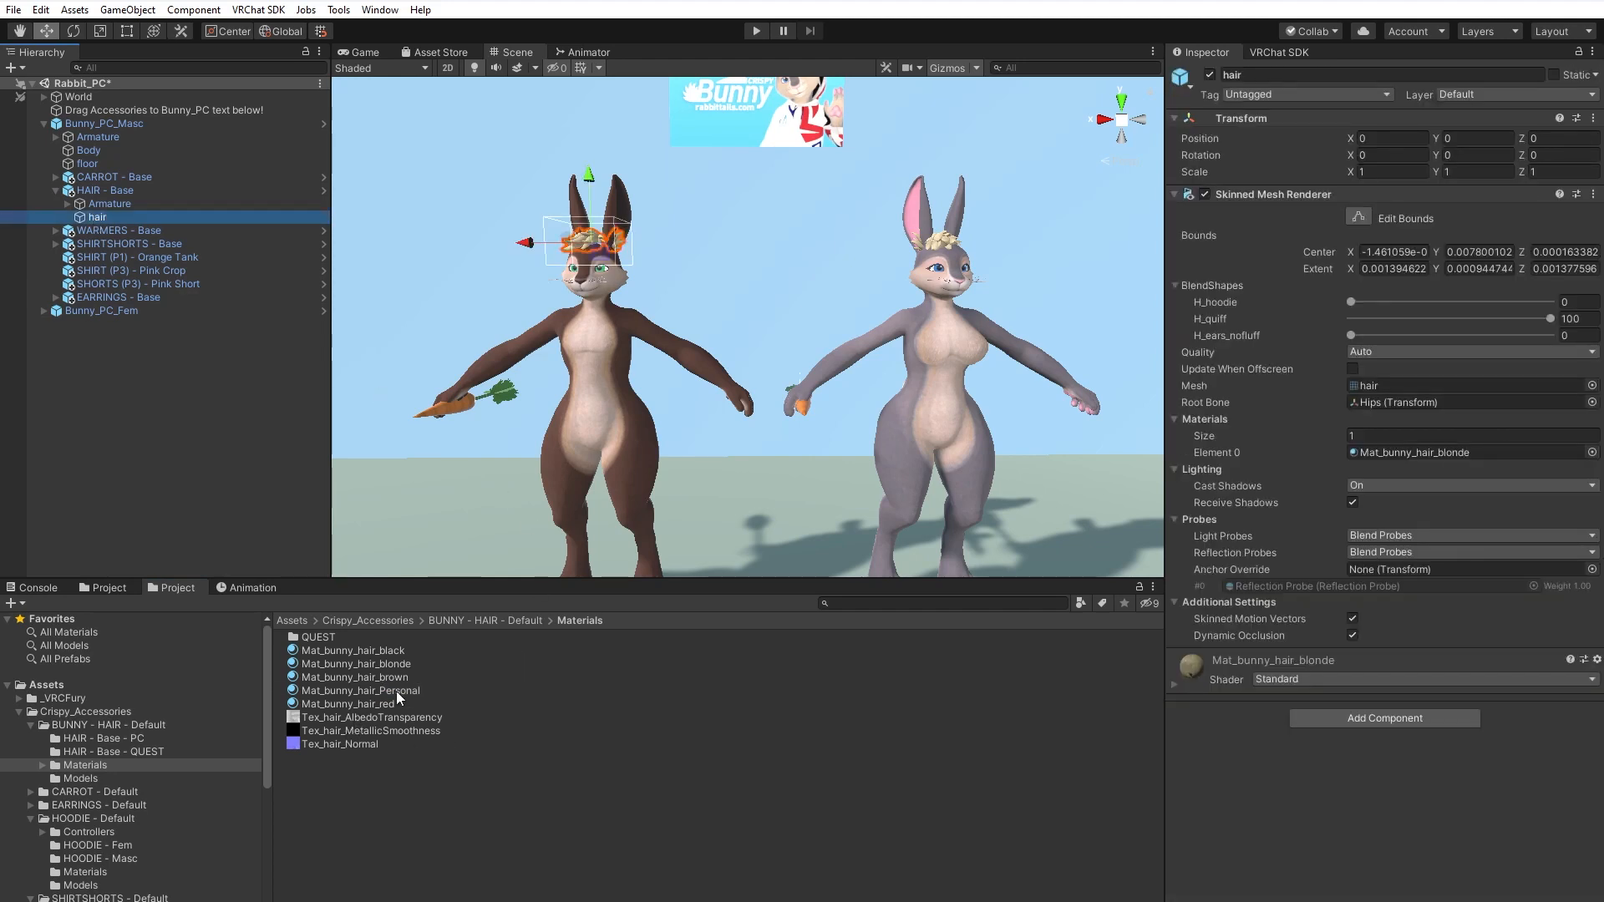
{"action": "left_click_drag", "start_coordinate": [396, 690], "coordinate": [1420, 453]}
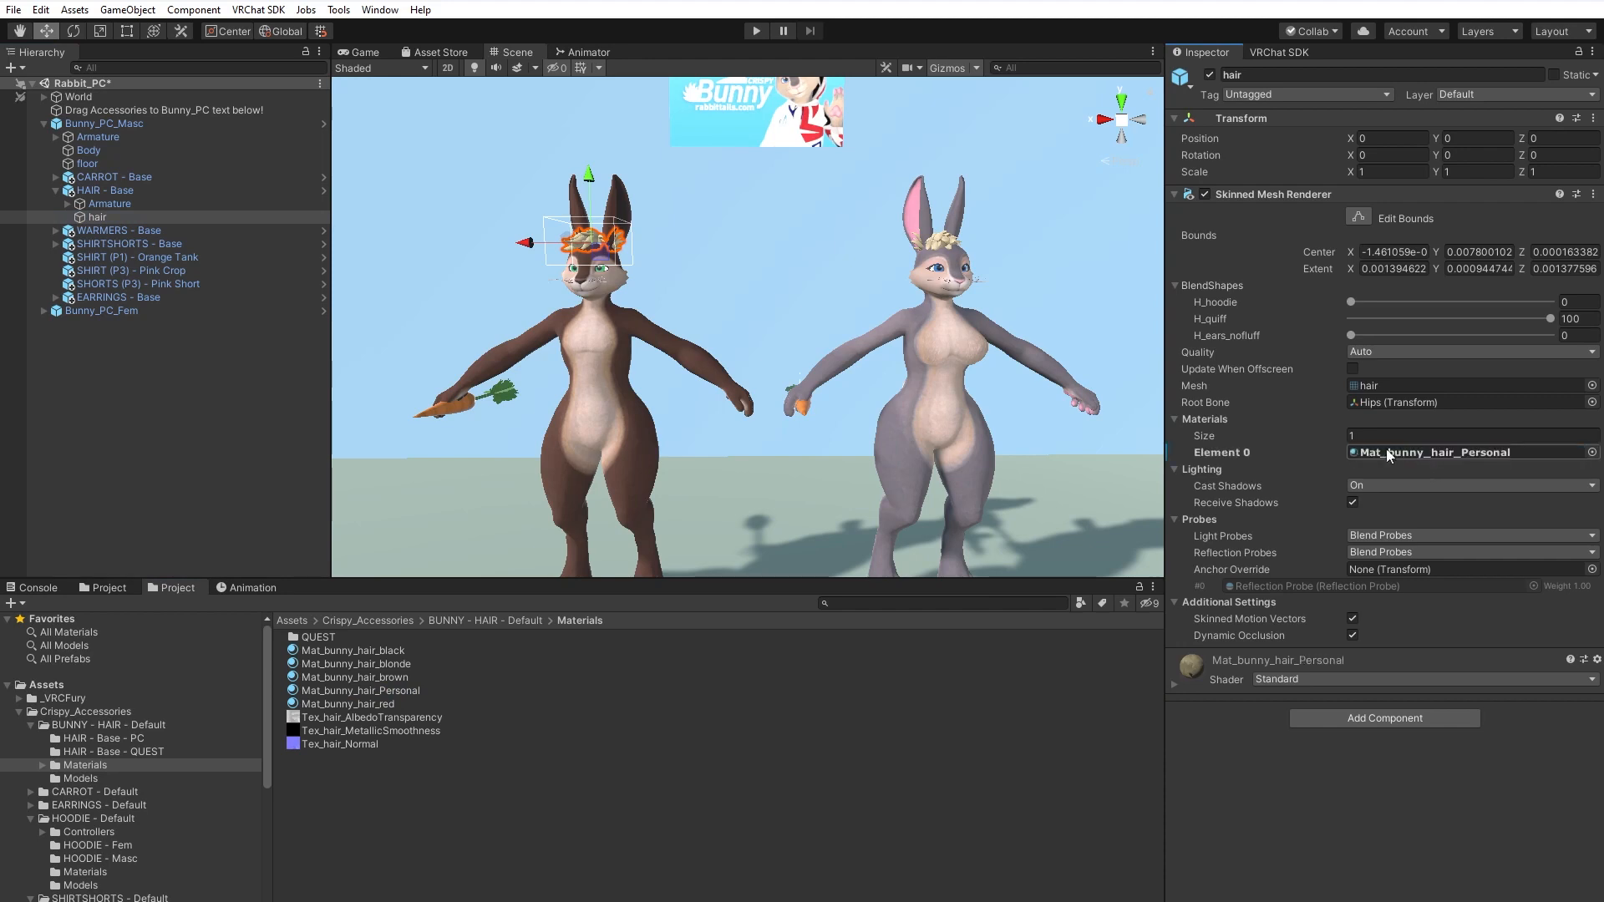
Set Mat_bunny_hair_Personal's Albedo color to the dark reddish grey 463B3E.
{"action": "left_click", "coordinate": [400, 692]}
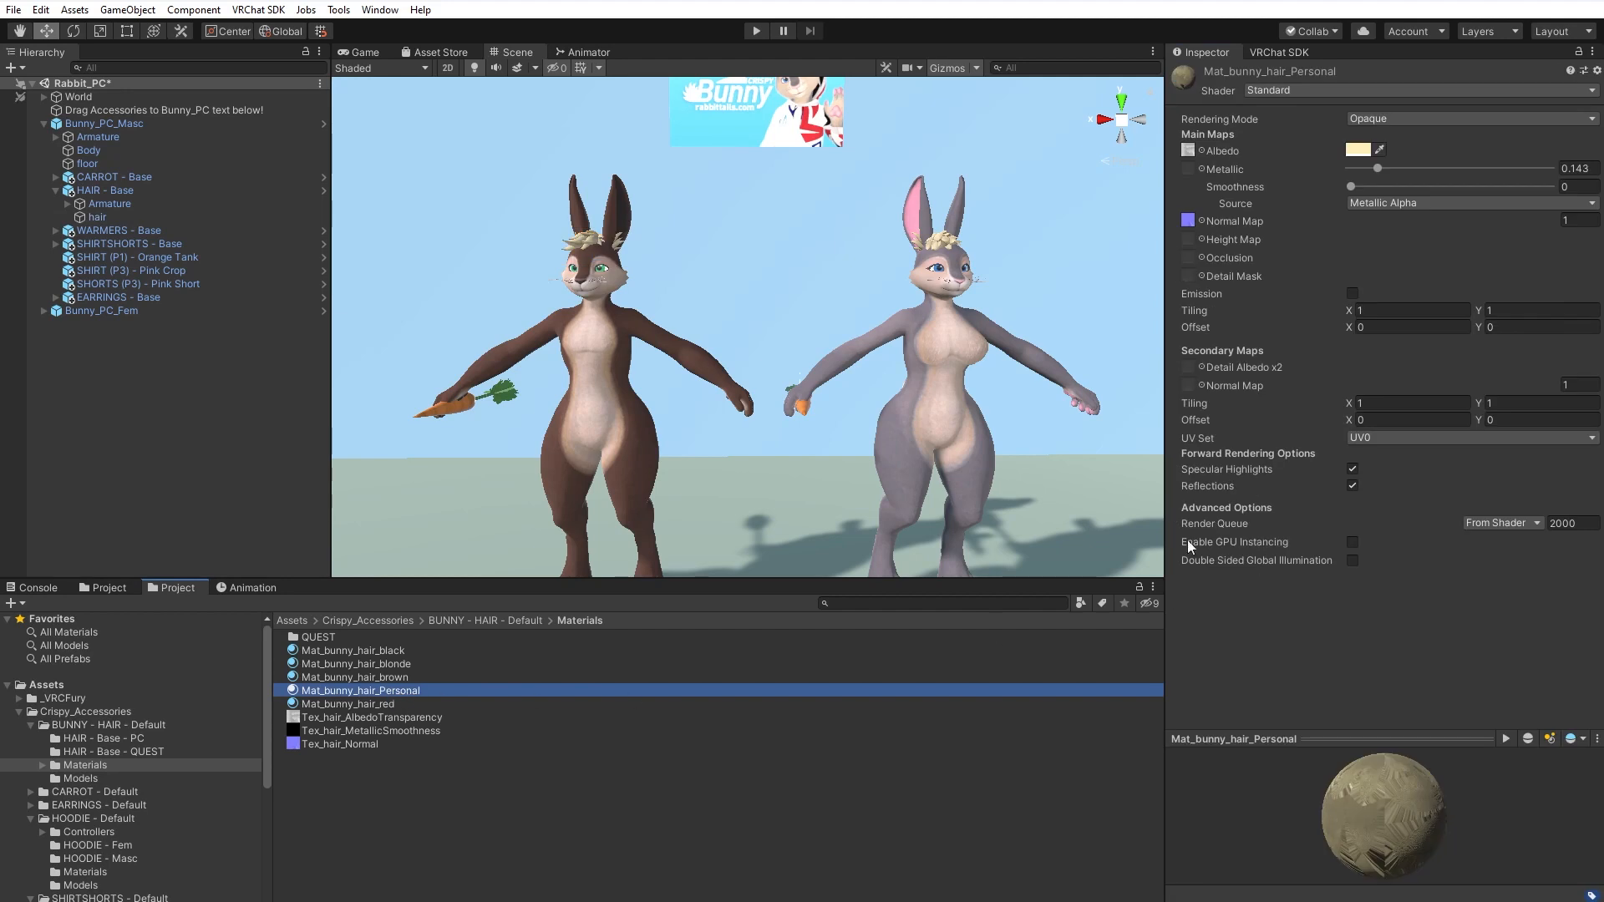
{"action": "left_click", "coordinate": [1358, 150]}
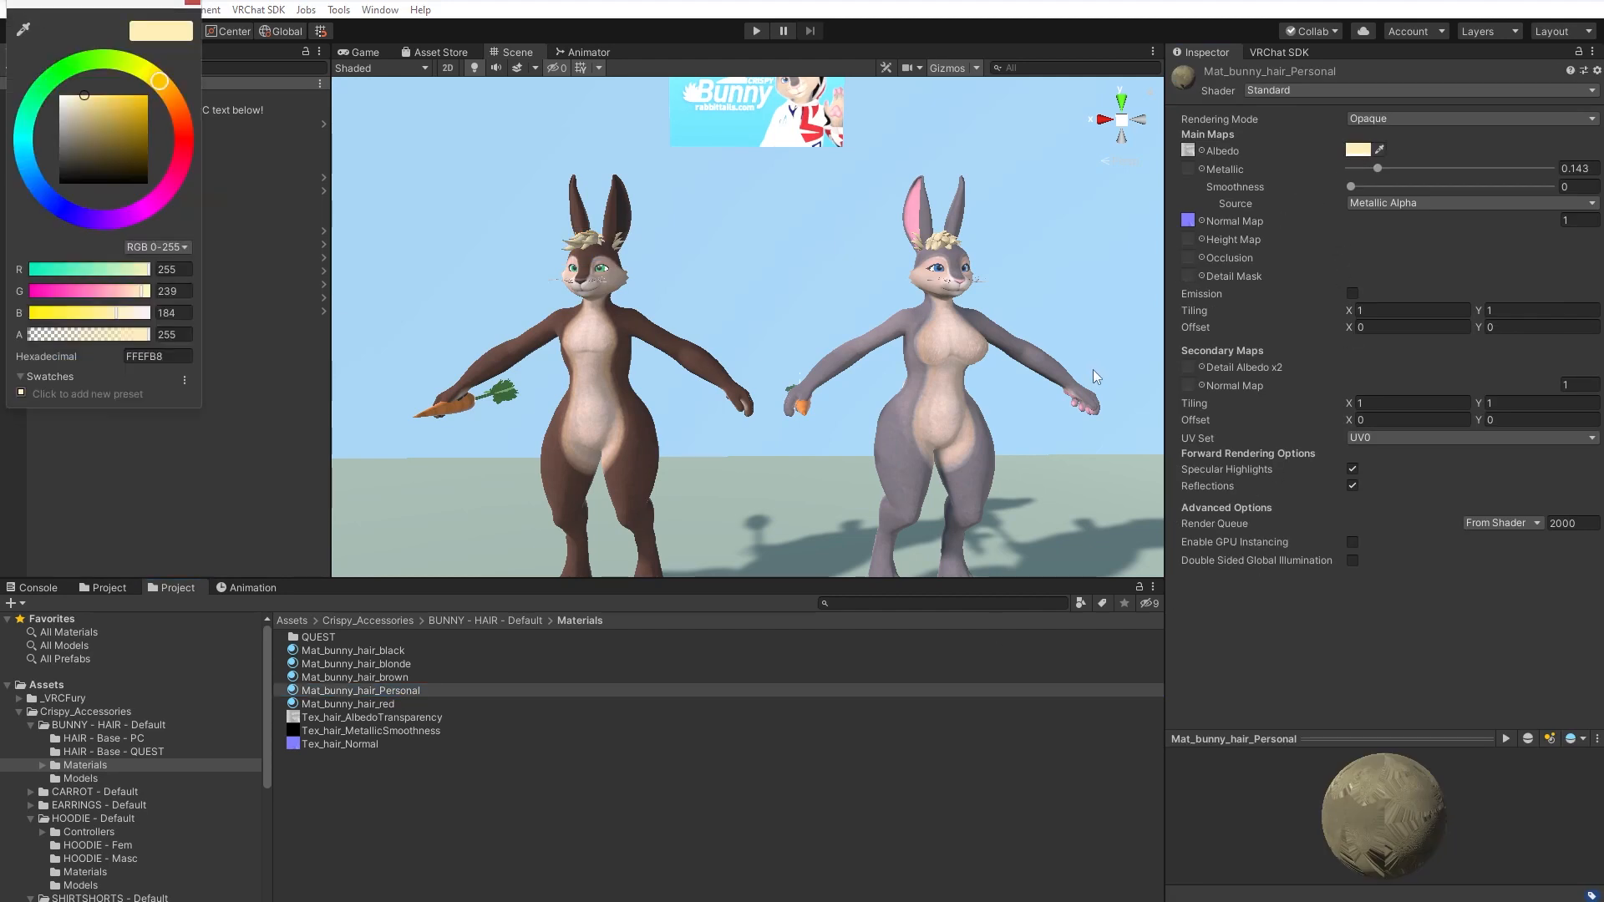
{"action": "left_click_drag", "start_coordinate": [109, 1], "coordinate": [388, 137]}
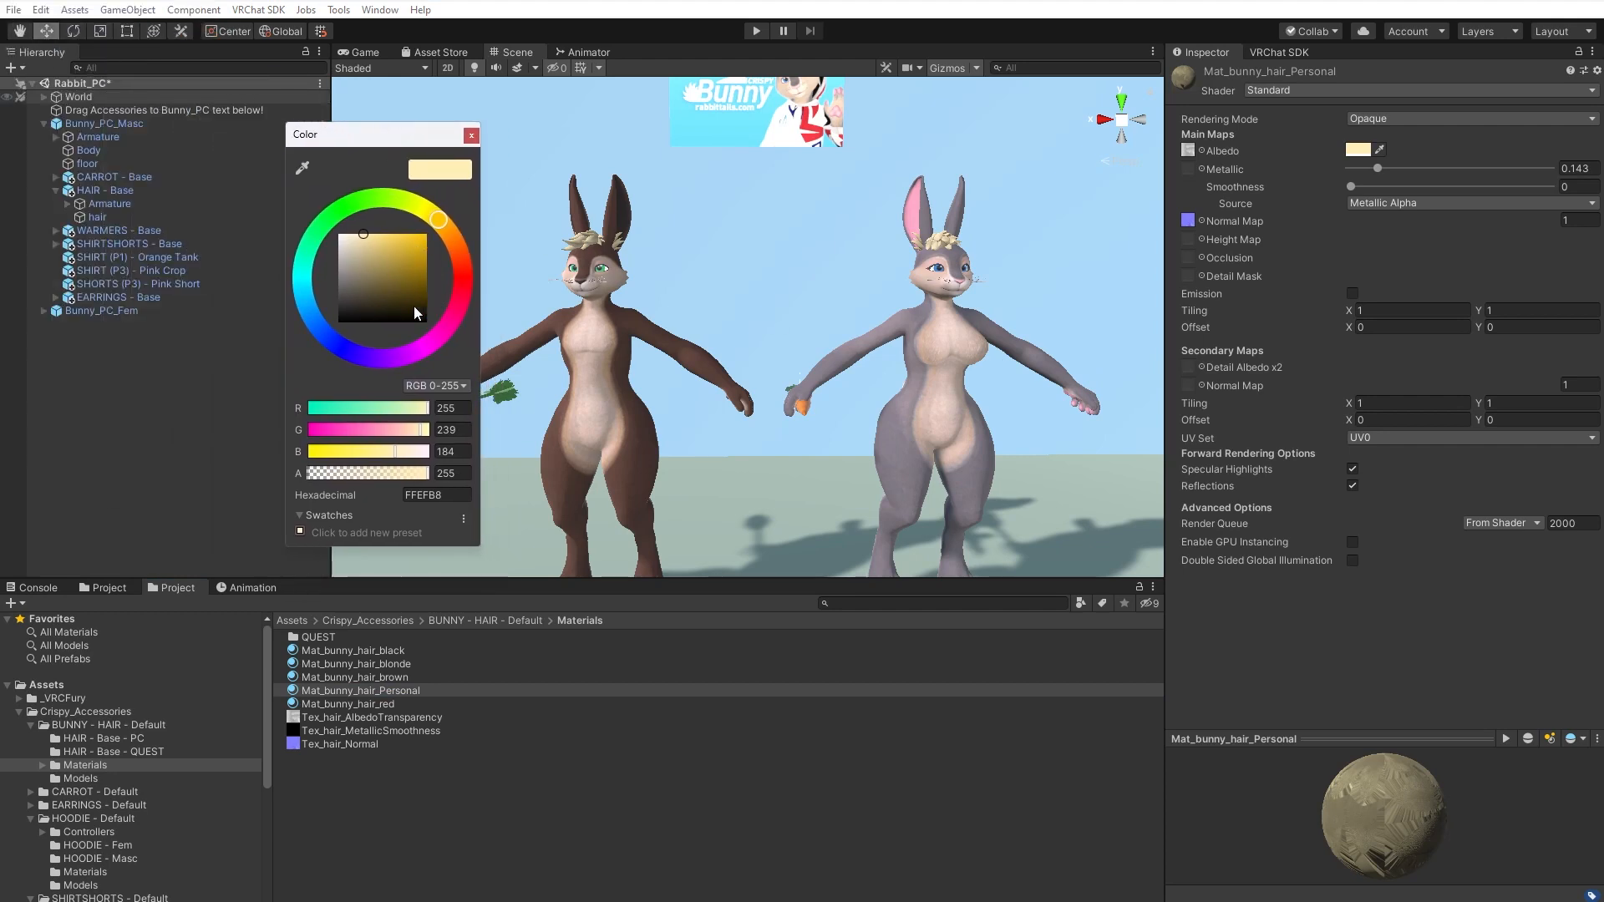
{"action": "mouse_move", "coordinate": [438, 224]}
{"action": "left_mouse_down"}
{"action": "mouse_move", "coordinate": [469, 279]}
{"action": "mouse_move", "coordinate": [382, 272]}
{"action": "mouse_move", "coordinate": [461, 302]}
{"action": "mouse_move", "coordinate": [356, 284]}
{"action": "mouse_move", "coordinate": [356, 304]}
{"action": "left_mouse_up"}
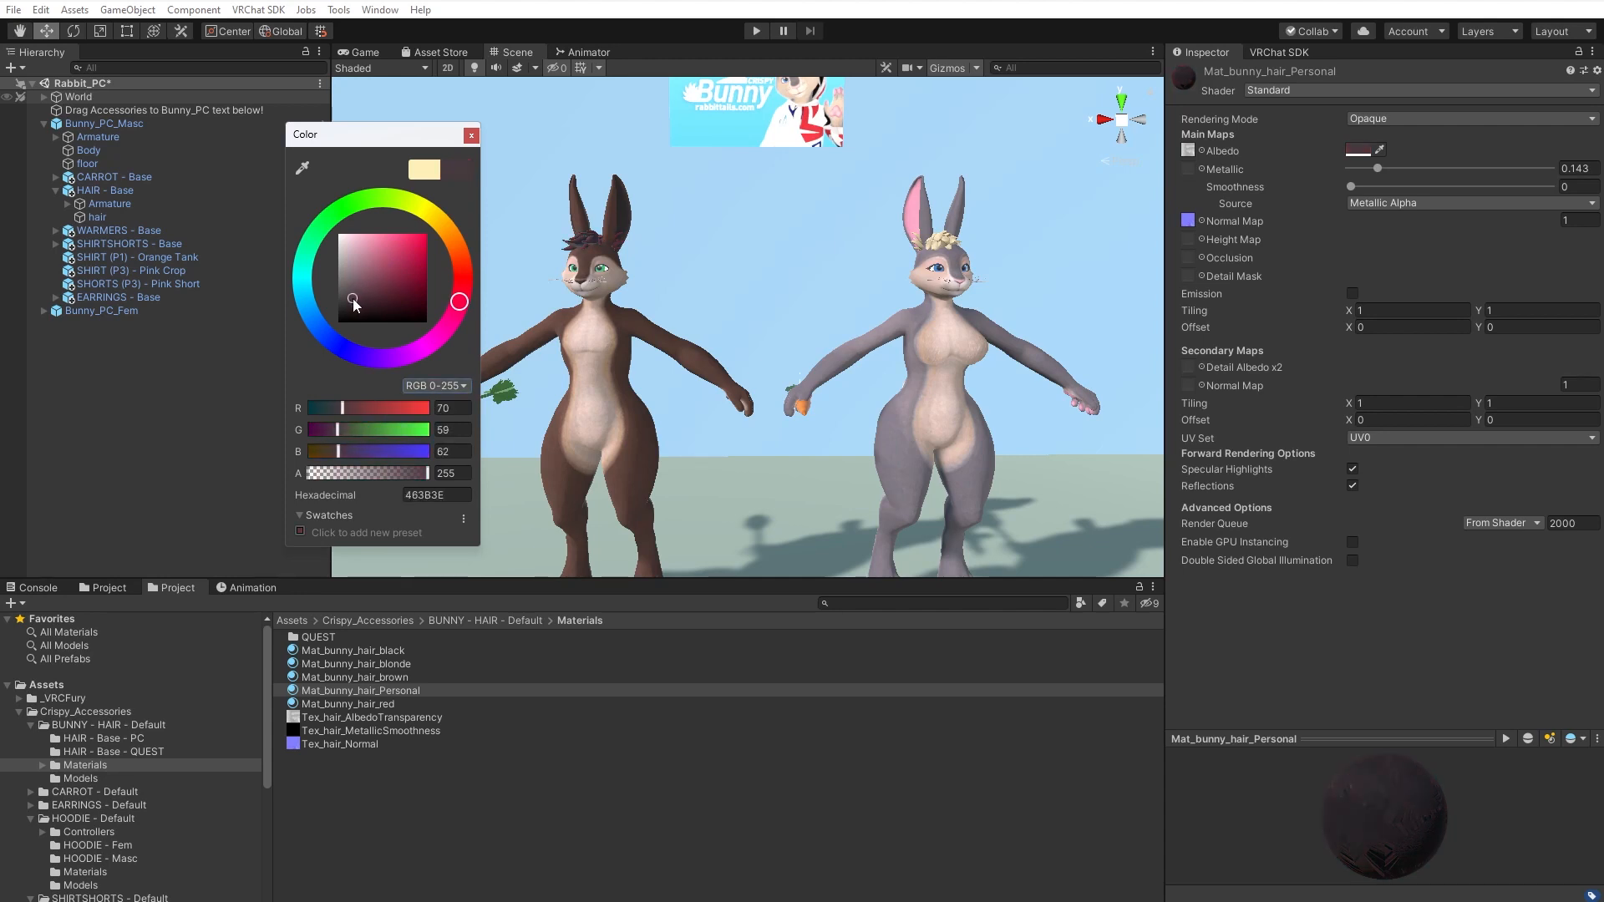
Move the Mat_bunny_hair_Personal material from the hair Materials folder into the Personal folder under Assets.
{"action": "left_click", "coordinate": [471, 134]}
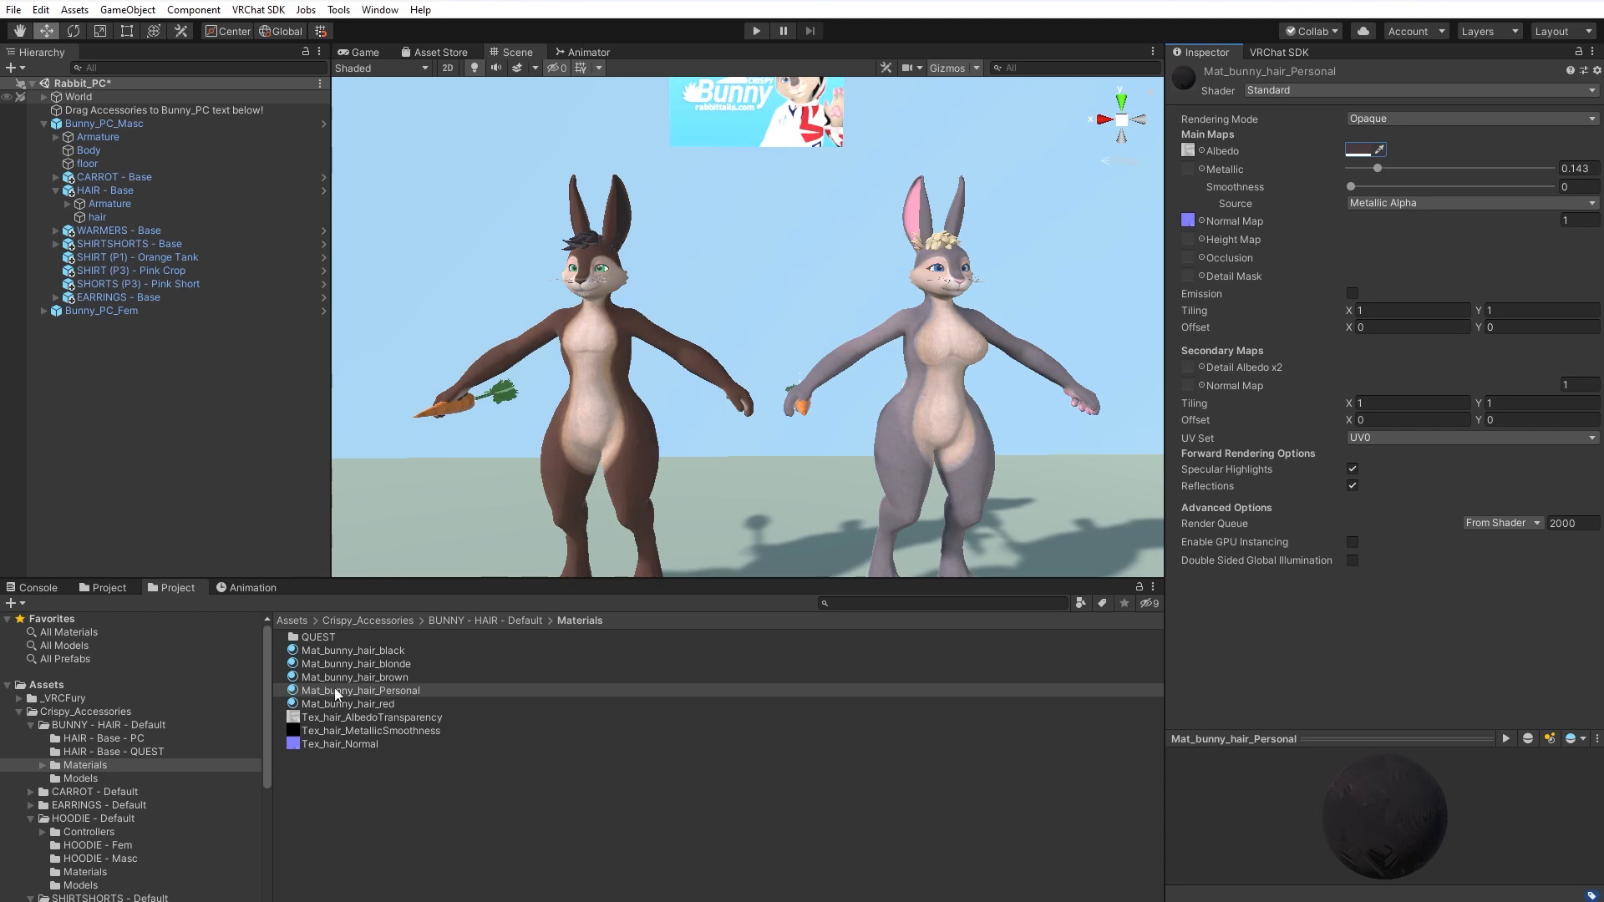
{"action": "left_click", "coordinate": [19, 712]}
{"action": "left_click_drag", "start_coordinate": [383, 699], "coordinate": [80, 827]}
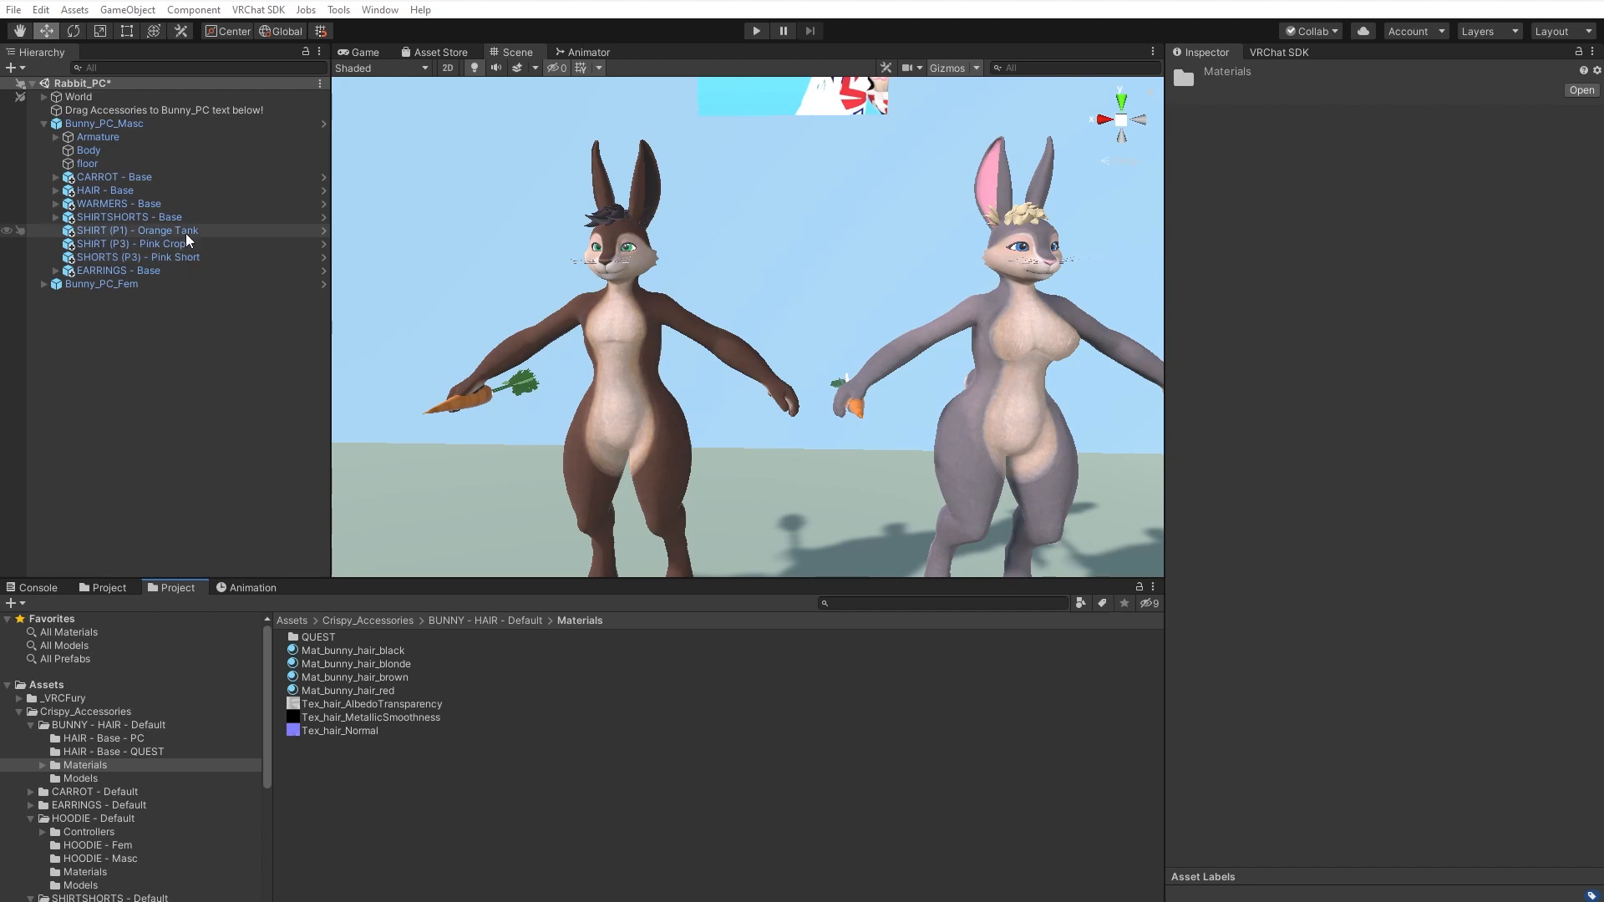
In Crispy Bunny's Clothing Style Generator, name the new style Jeans, keep ID 50 and set its type to Medium Shorts.
{"action": "left_click", "coordinate": [337, 12]}
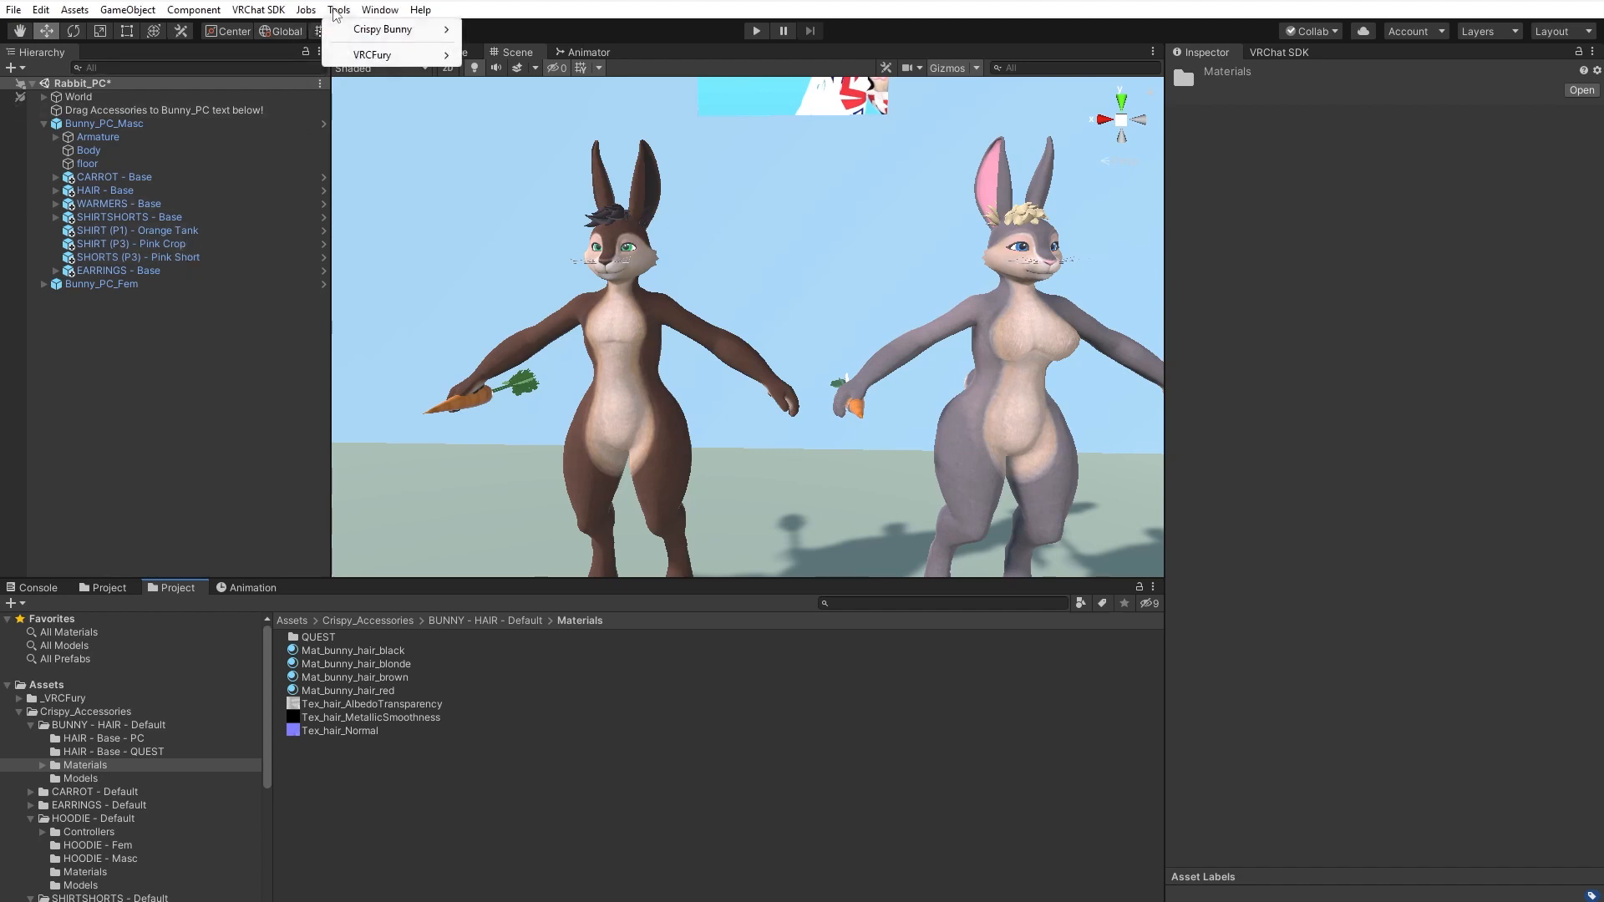
{"action": "mouse_move", "coordinate": [375, 33]}
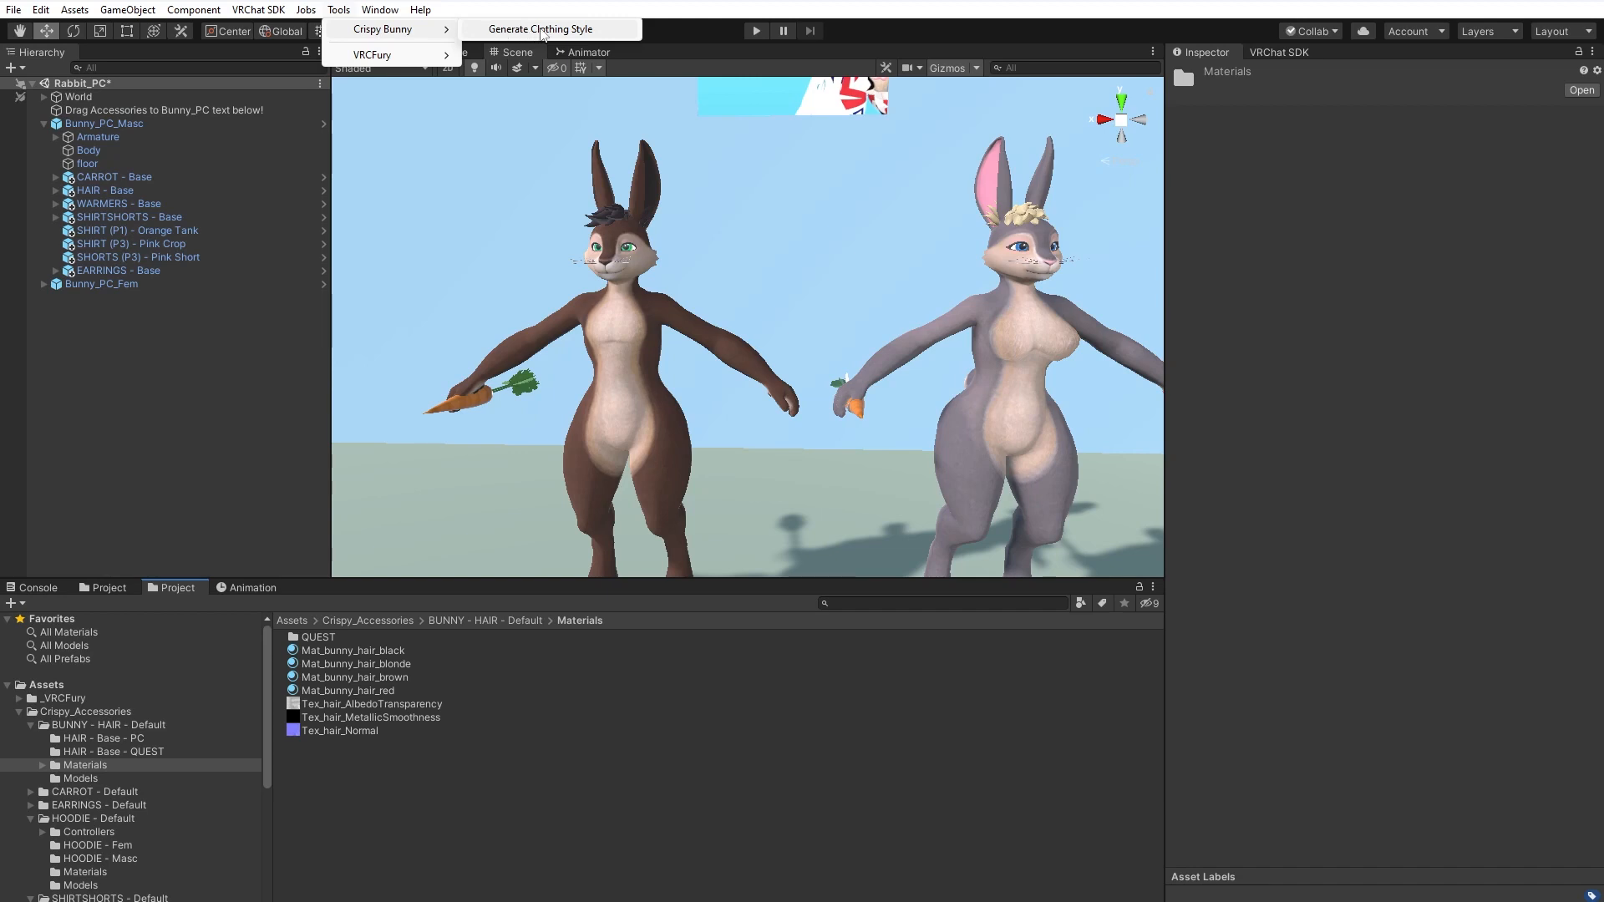
{"action": "left_click", "coordinate": [542, 31]}
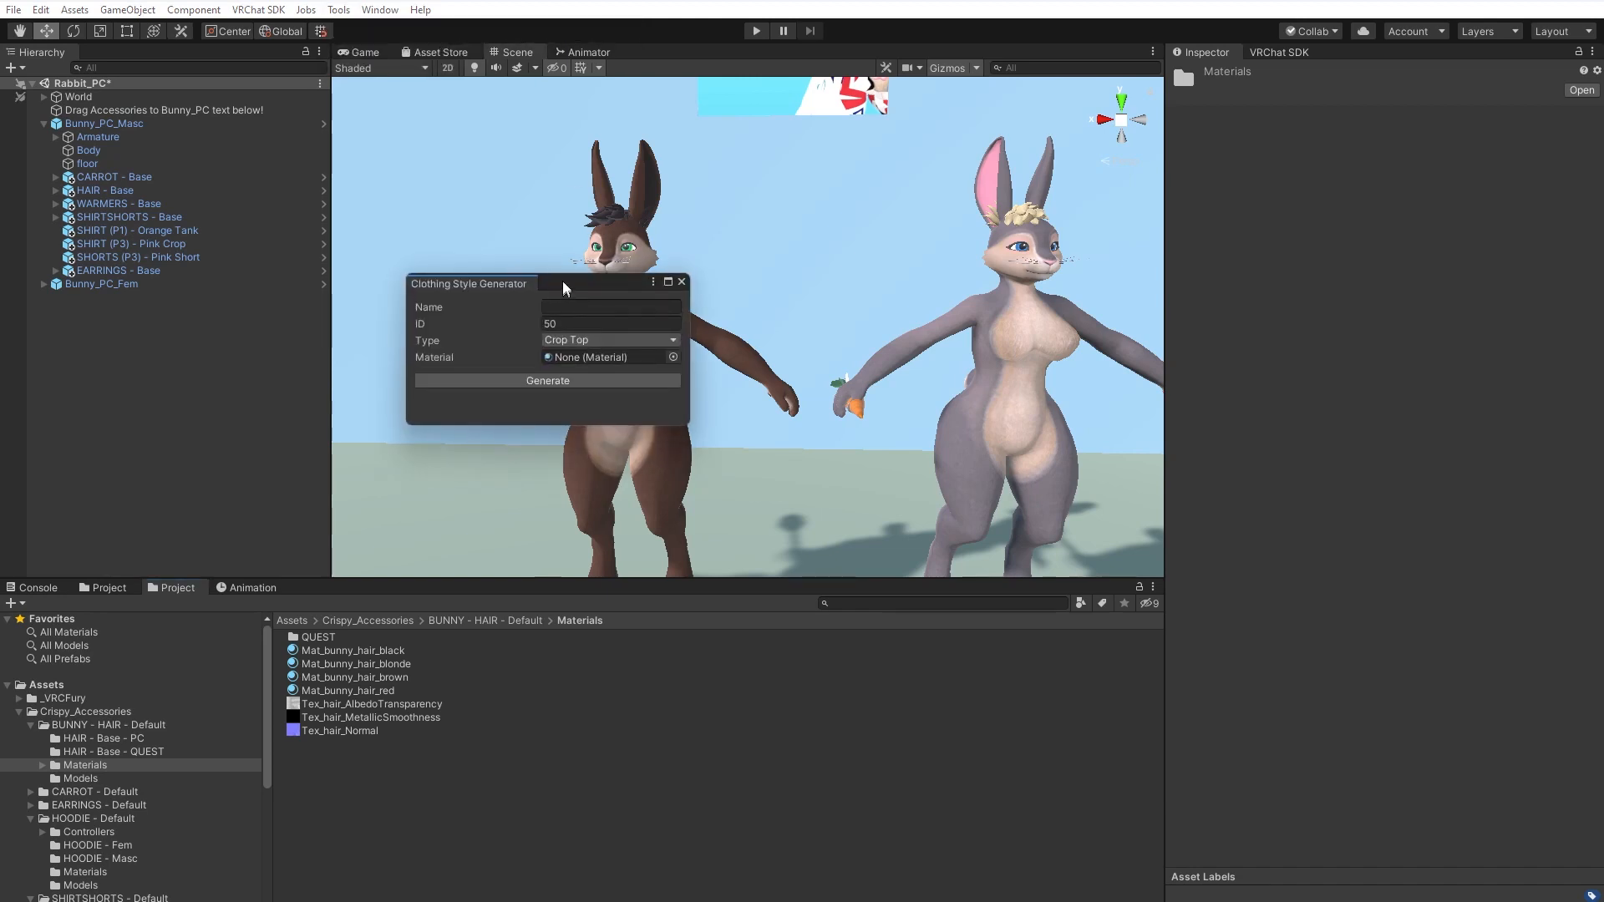
{"action": "left_click_drag", "start_coordinate": [561, 299], "coordinate": [527, 284]}
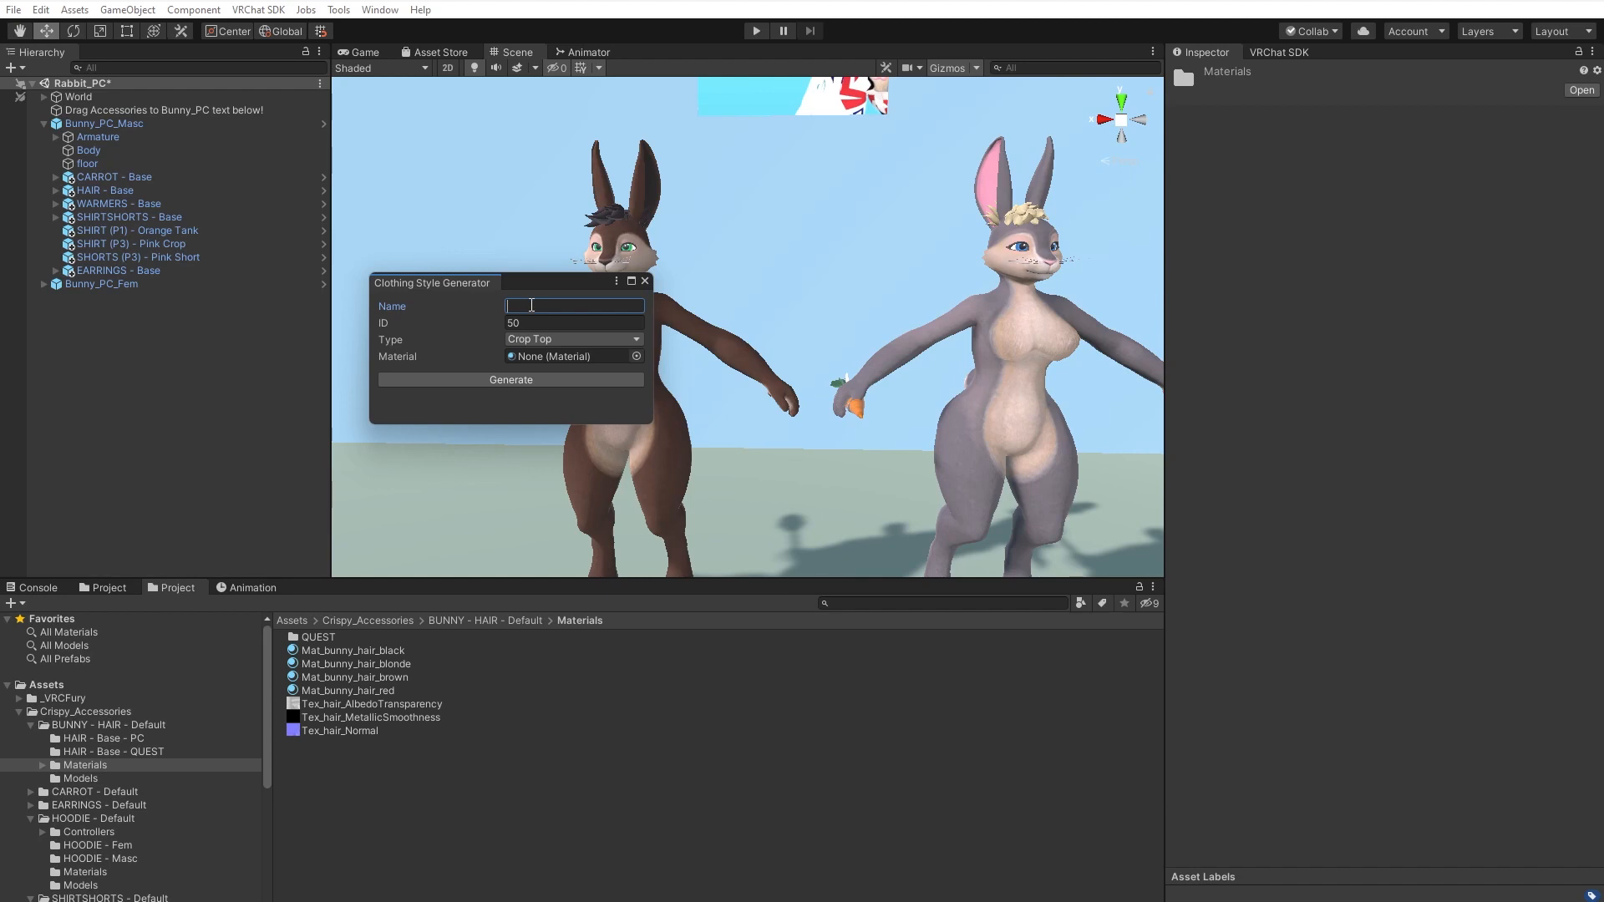
{"action": "type", "text": "ans"}
{"action": "left_click", "coordinate": [537, 322]}
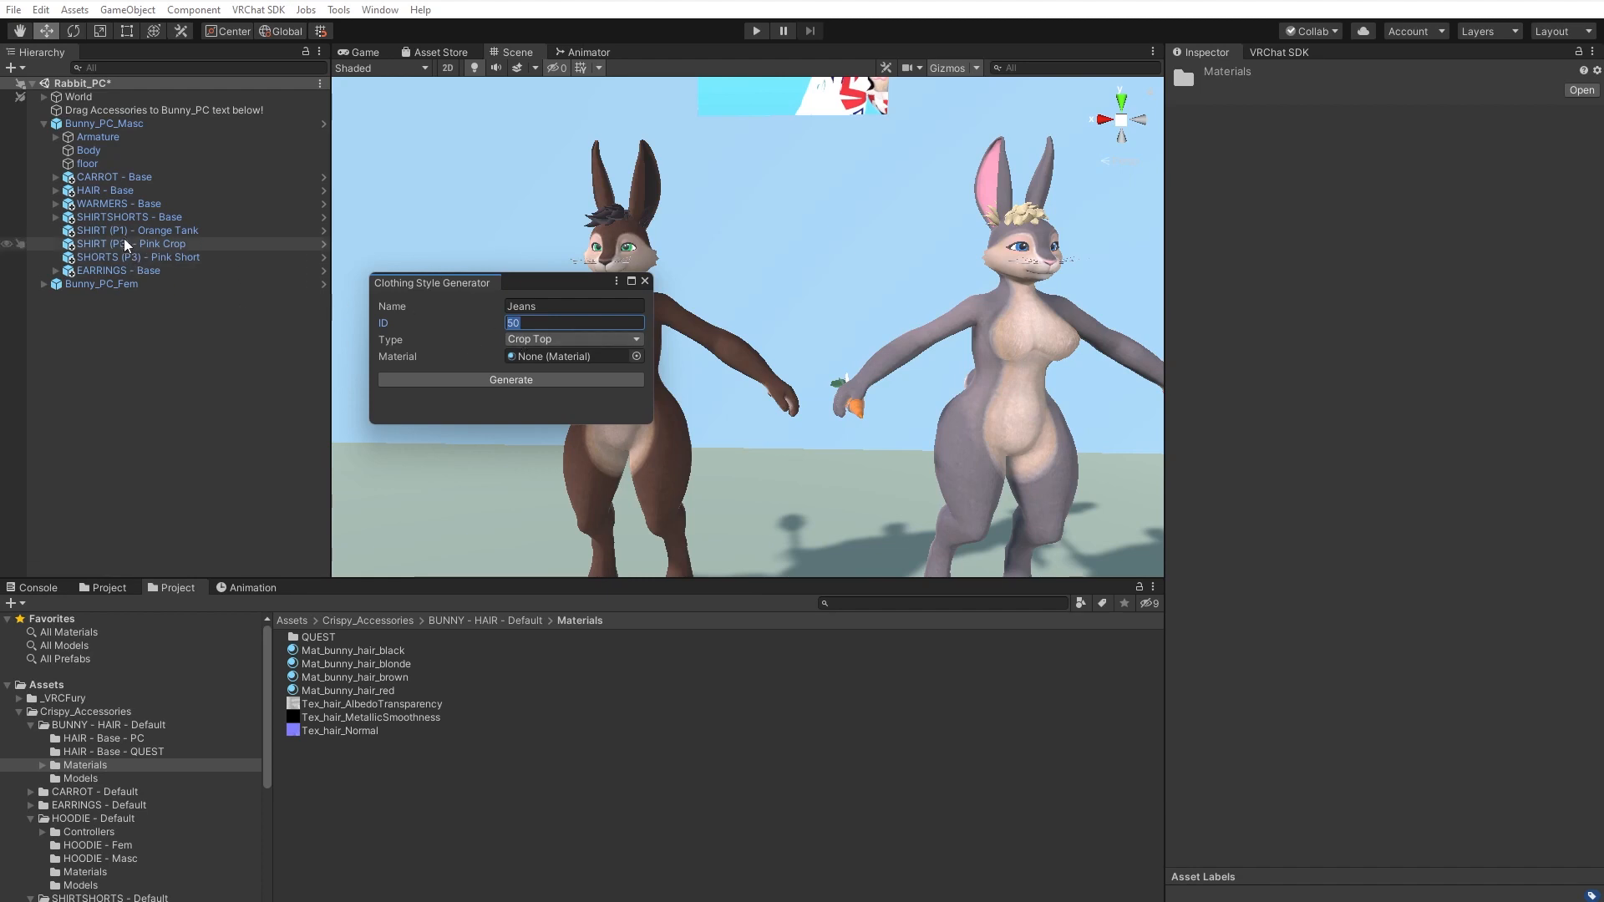
{"action": "left_click", "coordinate": [532, 342]}
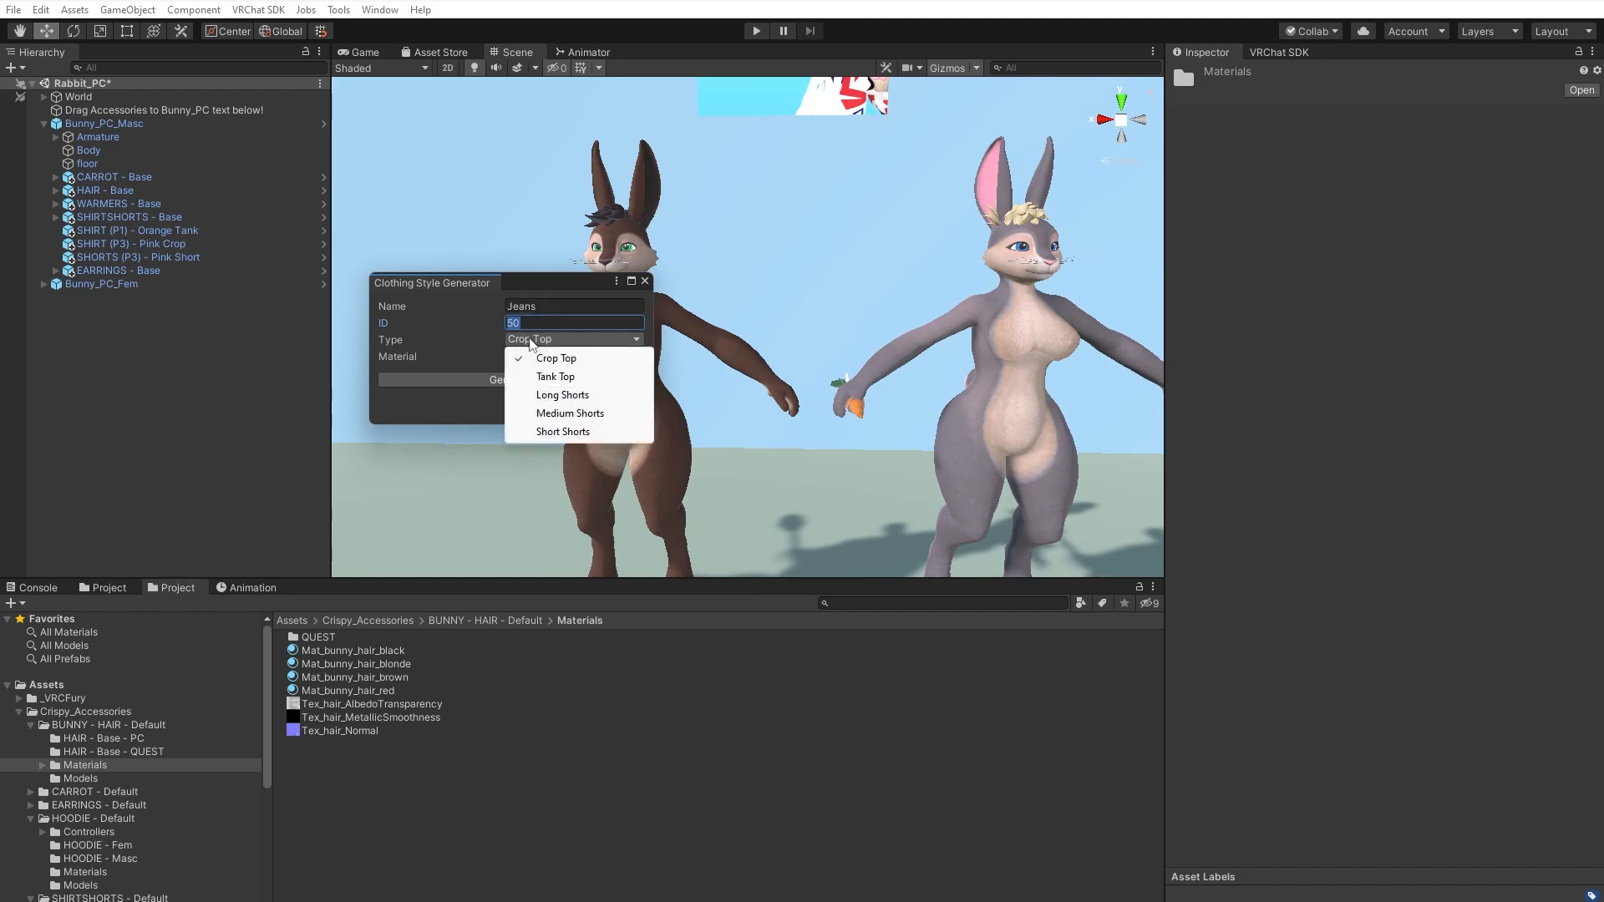
{"action": "left_click", "coordinate": [585, 415]}
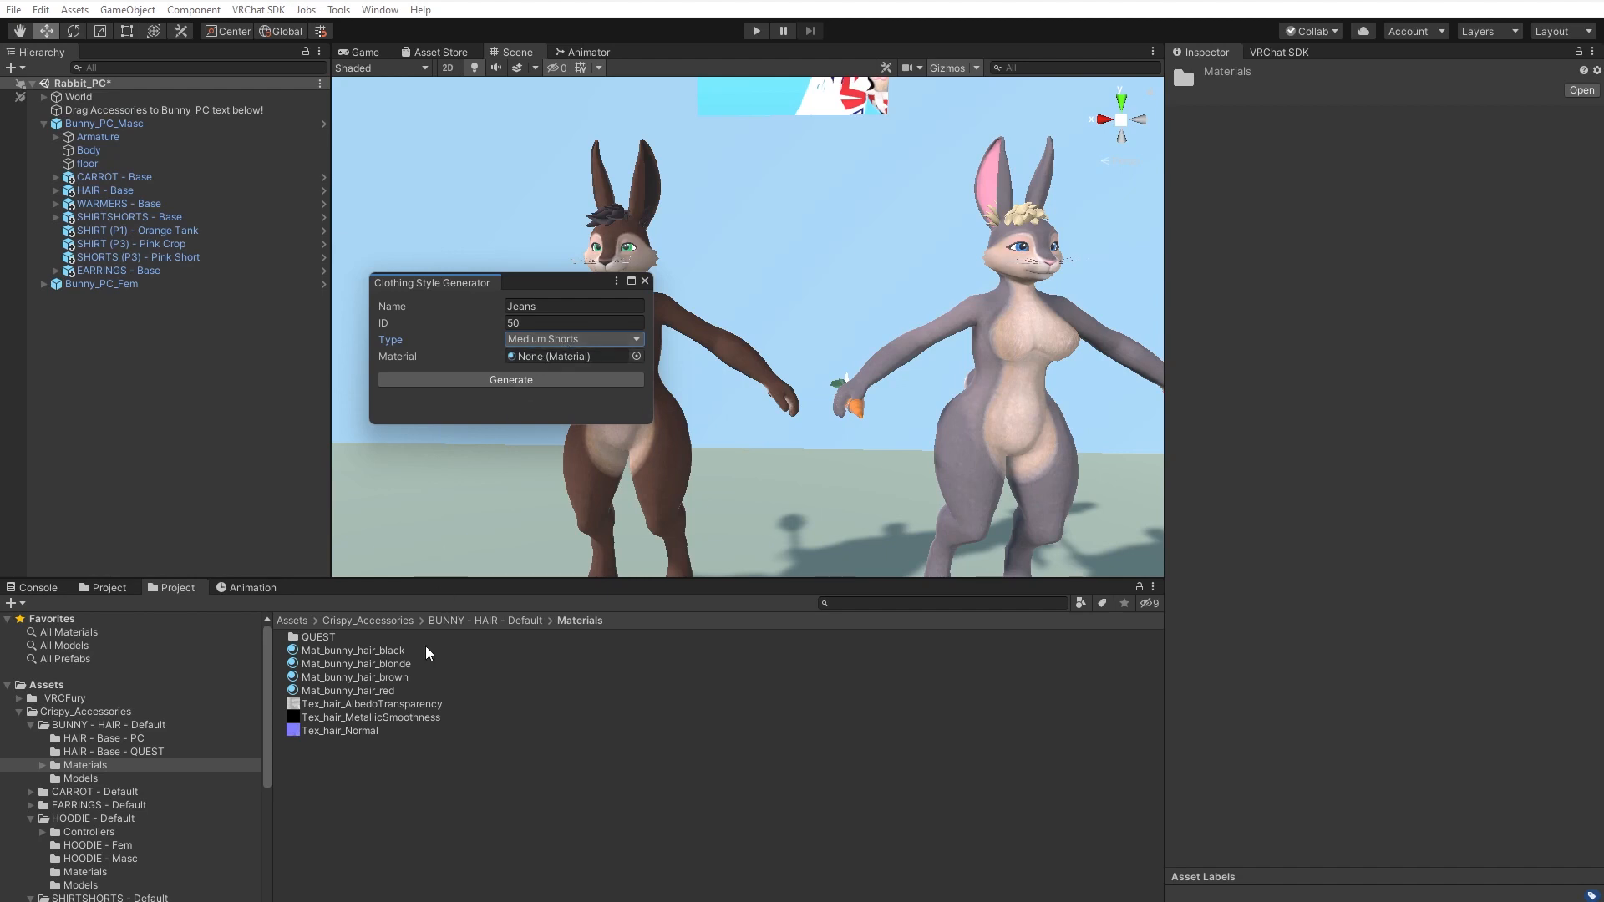
Assign Mat_bunny_C_ShortsMedium_BlueJeans from SHIRTSHORTS - Default > Materials as the Jeans style's material and generate the clothing style.
{"action": "left_click", "coordinate": [372, 623]}
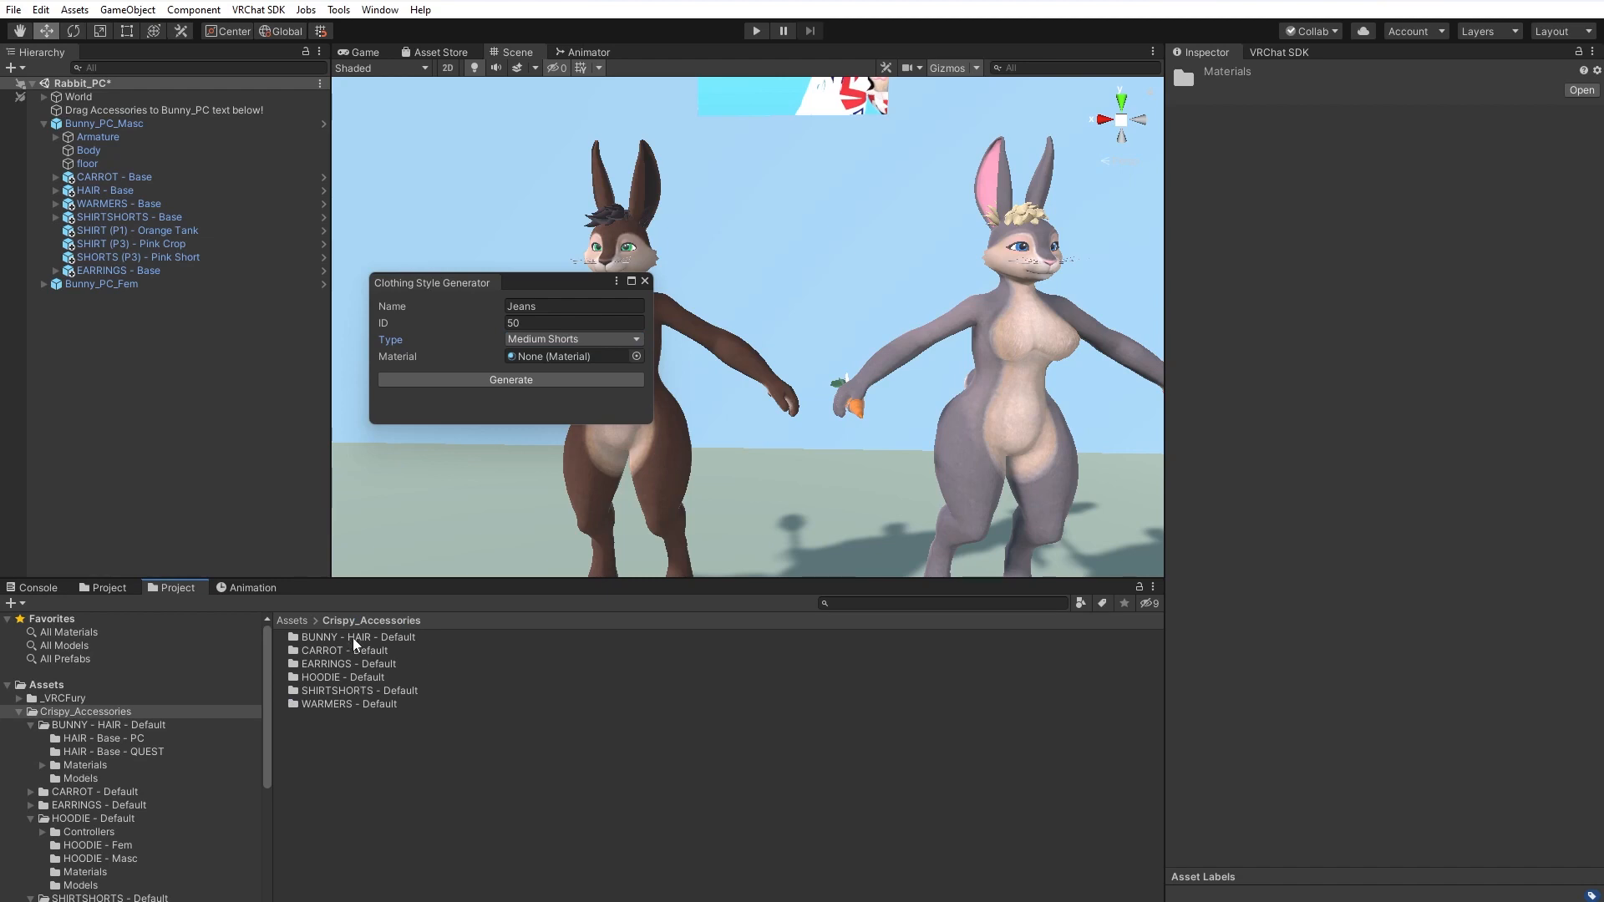
{"action": "left_click", "coordinate": [355, 693]}
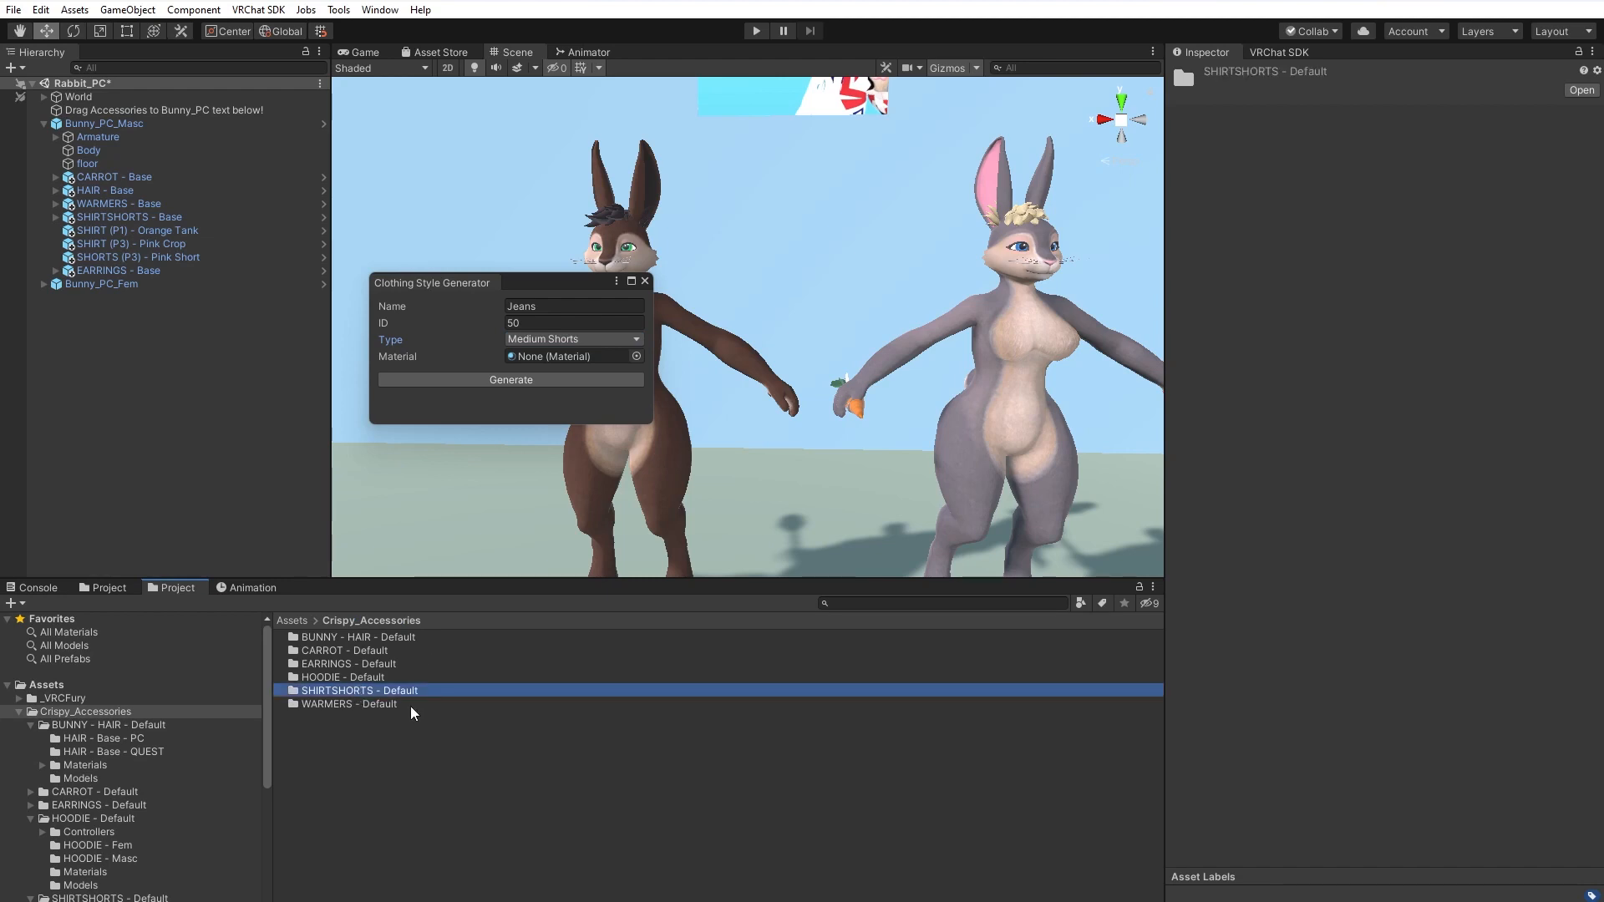
{"action": "key", "text": "F2"}
{"action": "key", "text": "Escape"}
{"action": "double_click", "coordinate": [350, 694]}
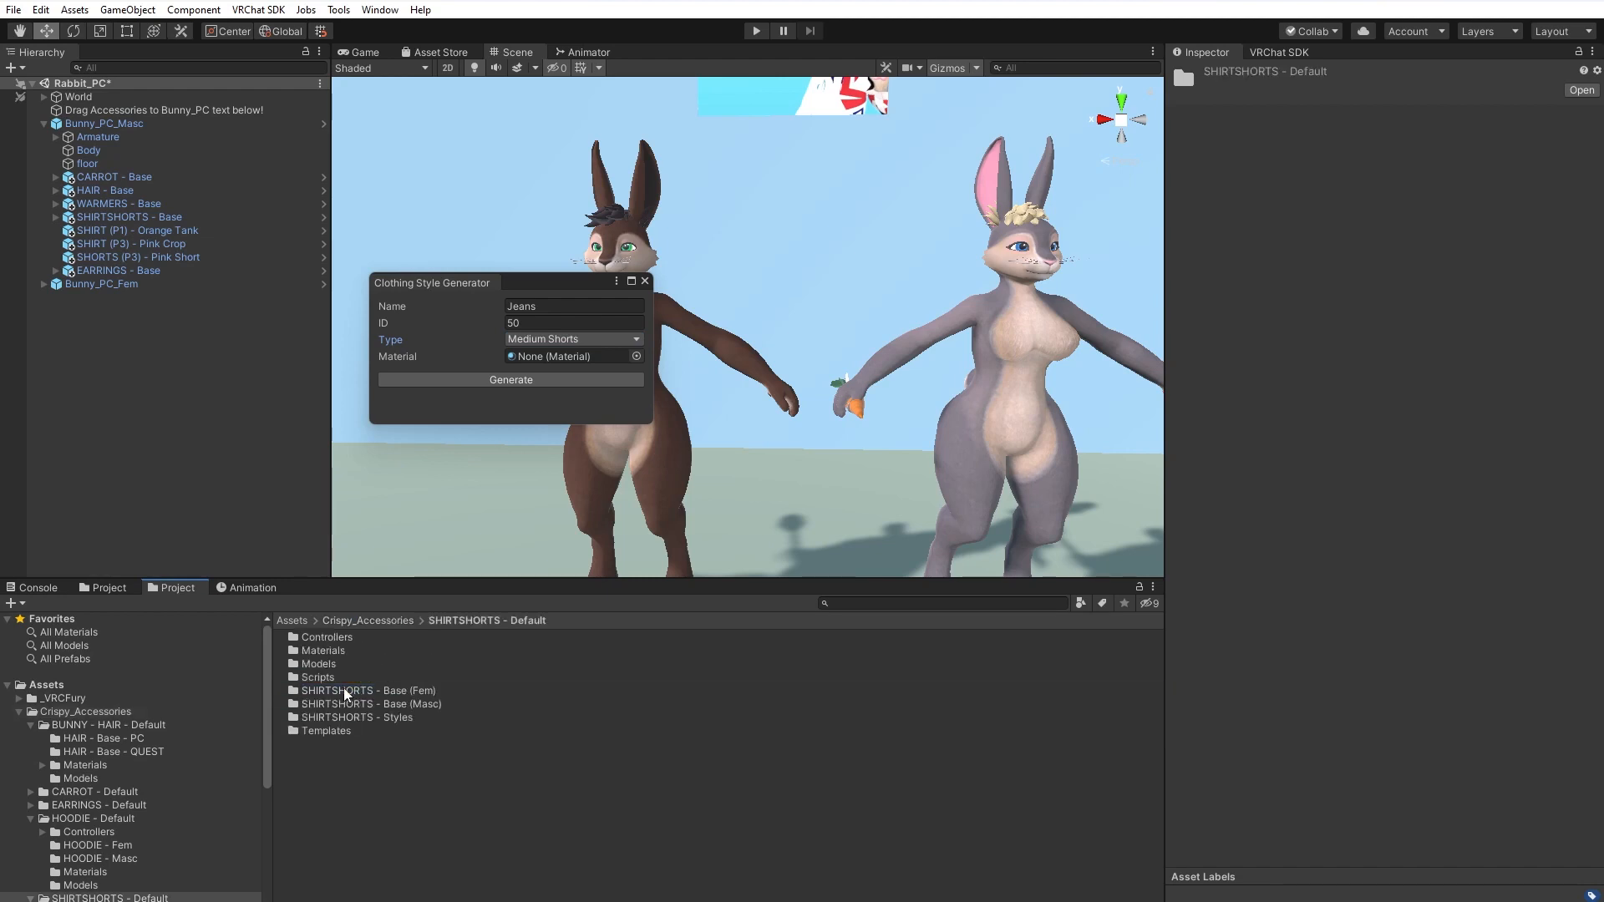
{"action": "double_click", "coordinate": [326, 651]}
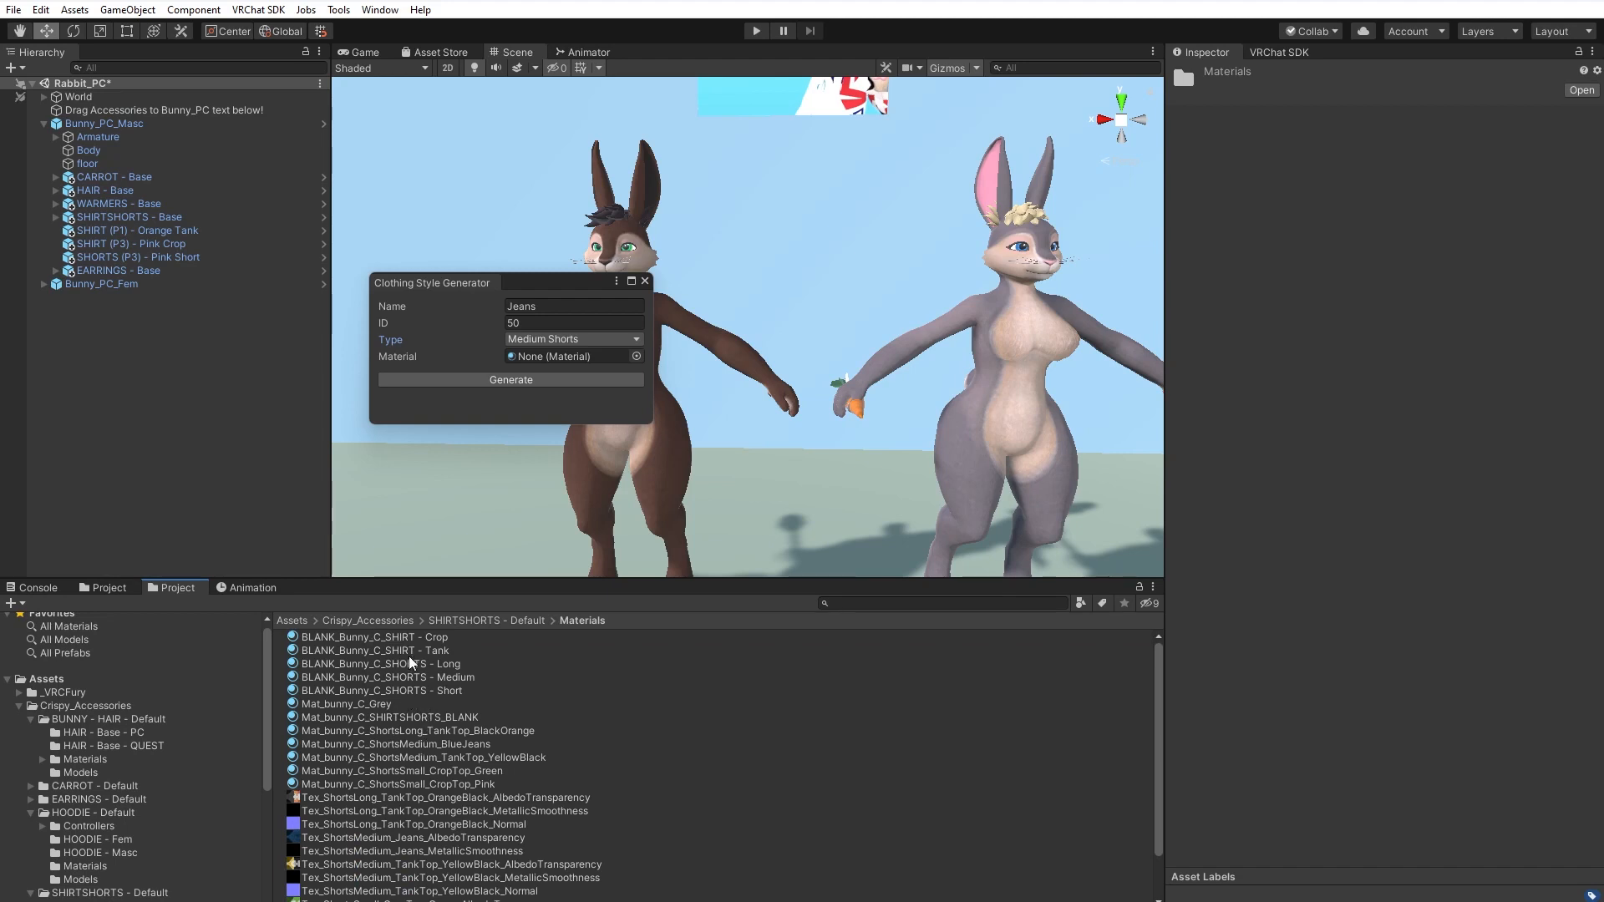
{"action": "scroll", "coordinate": [441, 744], "scroll_direction": "down", "scroll_amount": 3}
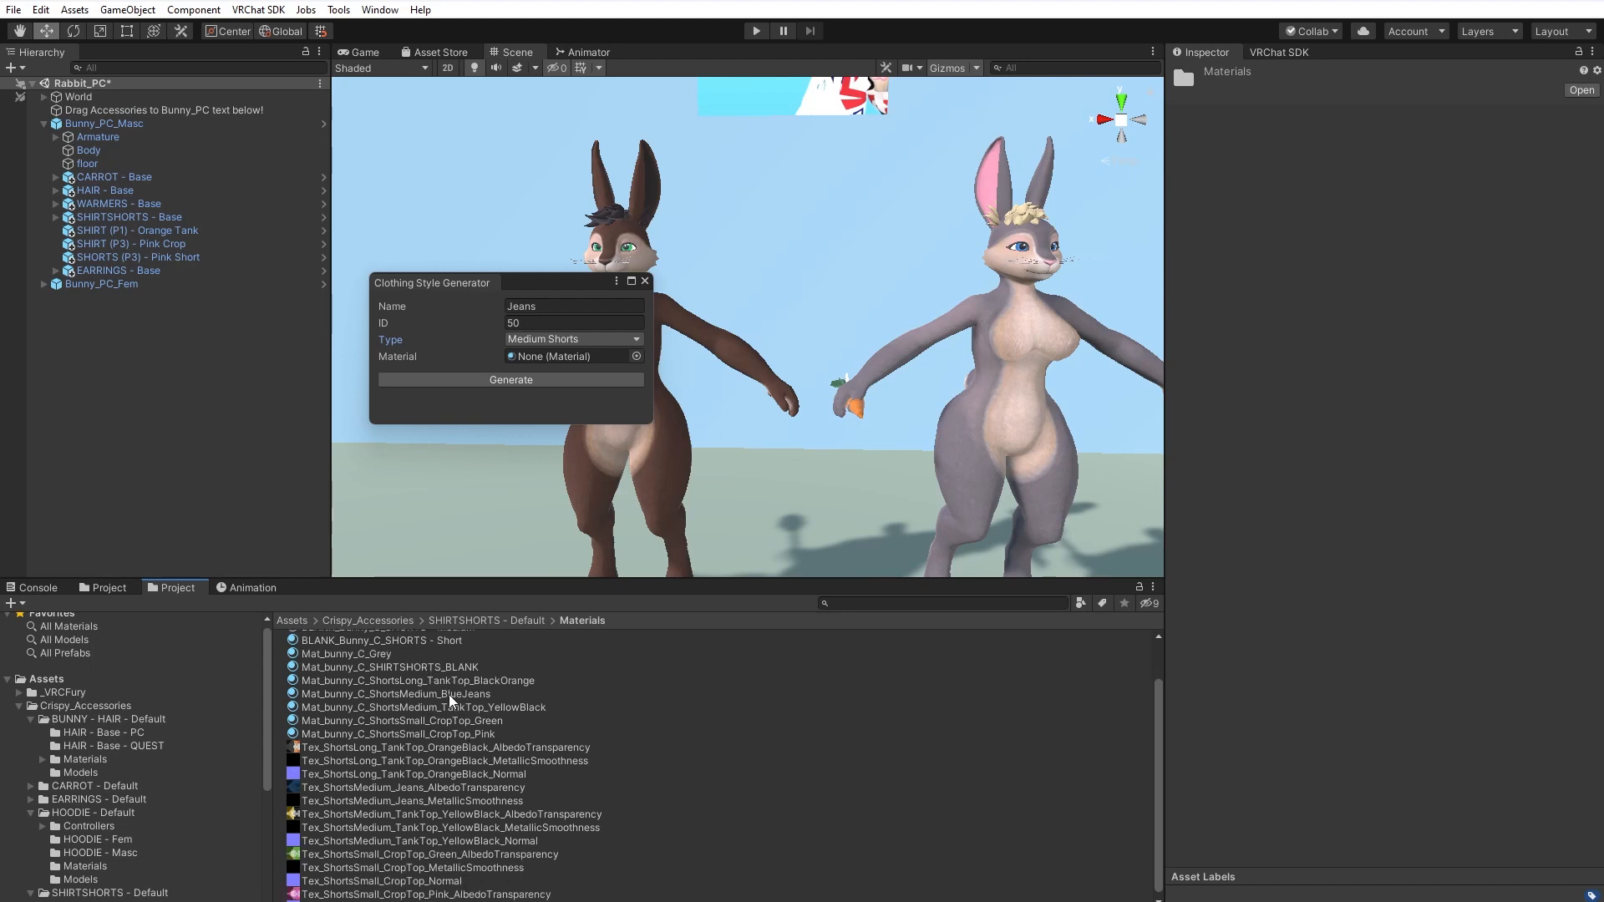
{"action": "left_click_drag", "start_coordinate": [428, 696], "coordinate": [571, 360]}
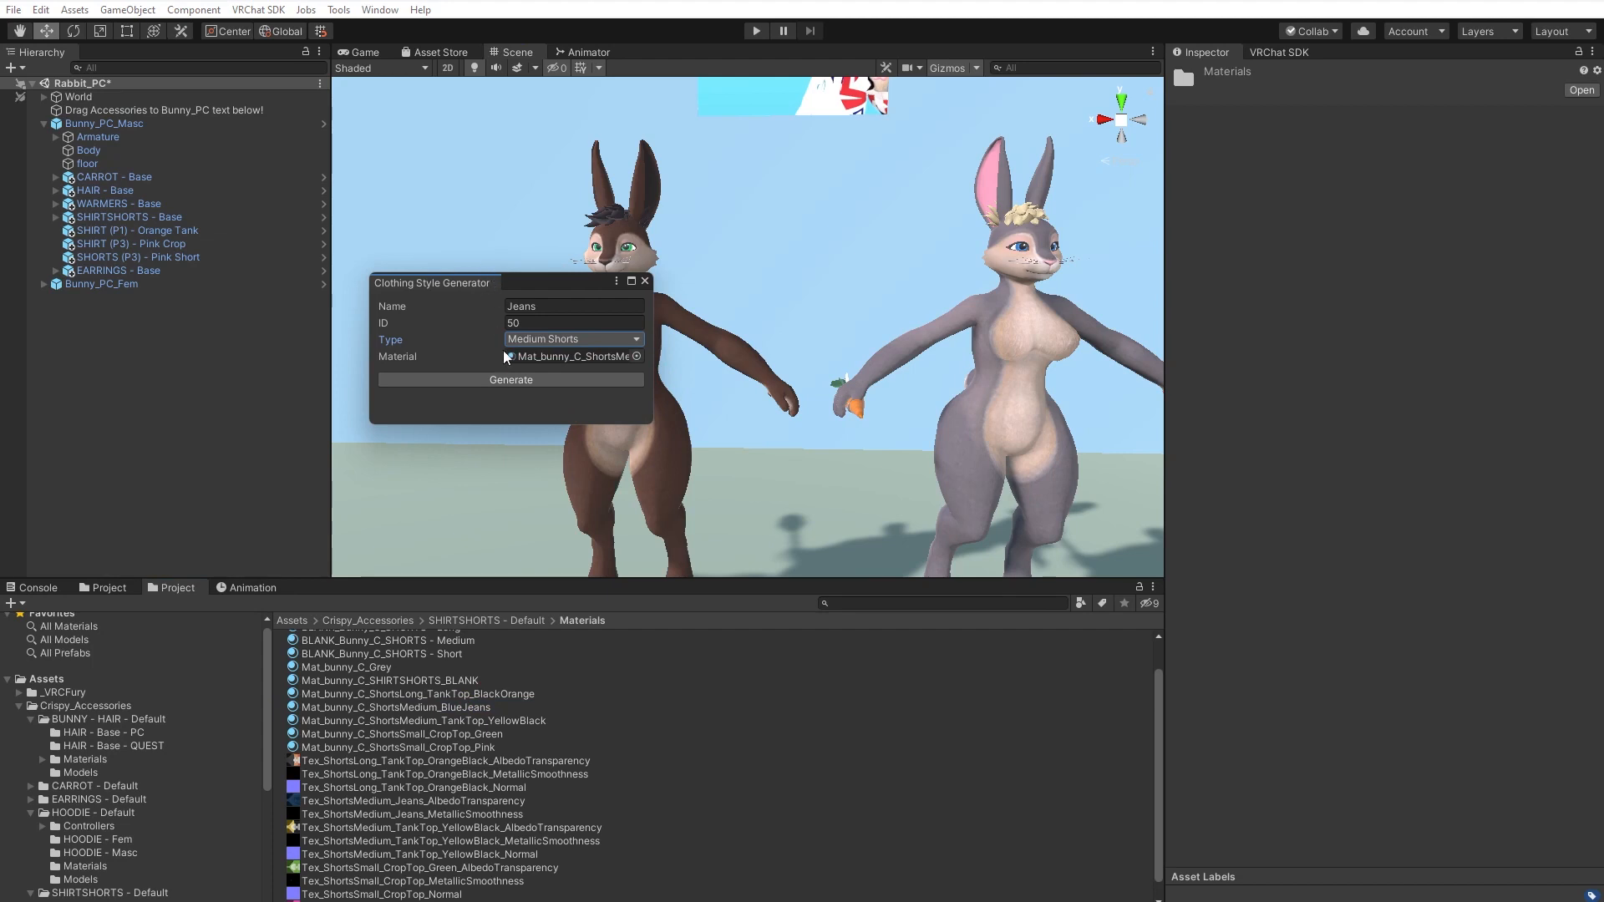
{"action": "left_click", "coordinate": [506, 381]}
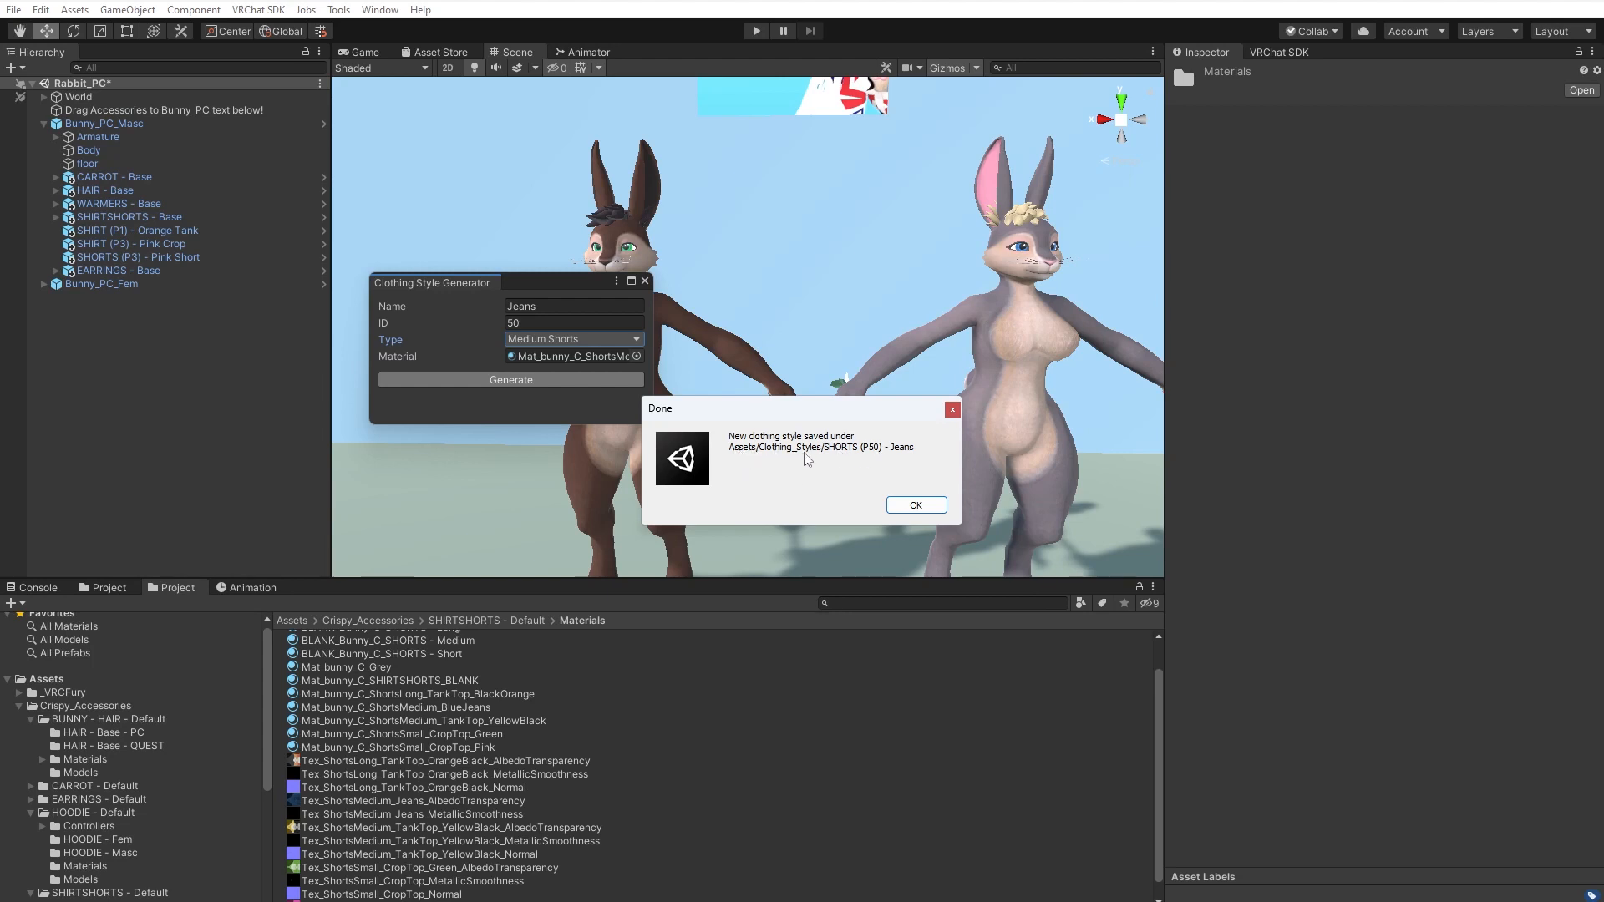
{"action": "left_click", "coordinate": [916, 505]}
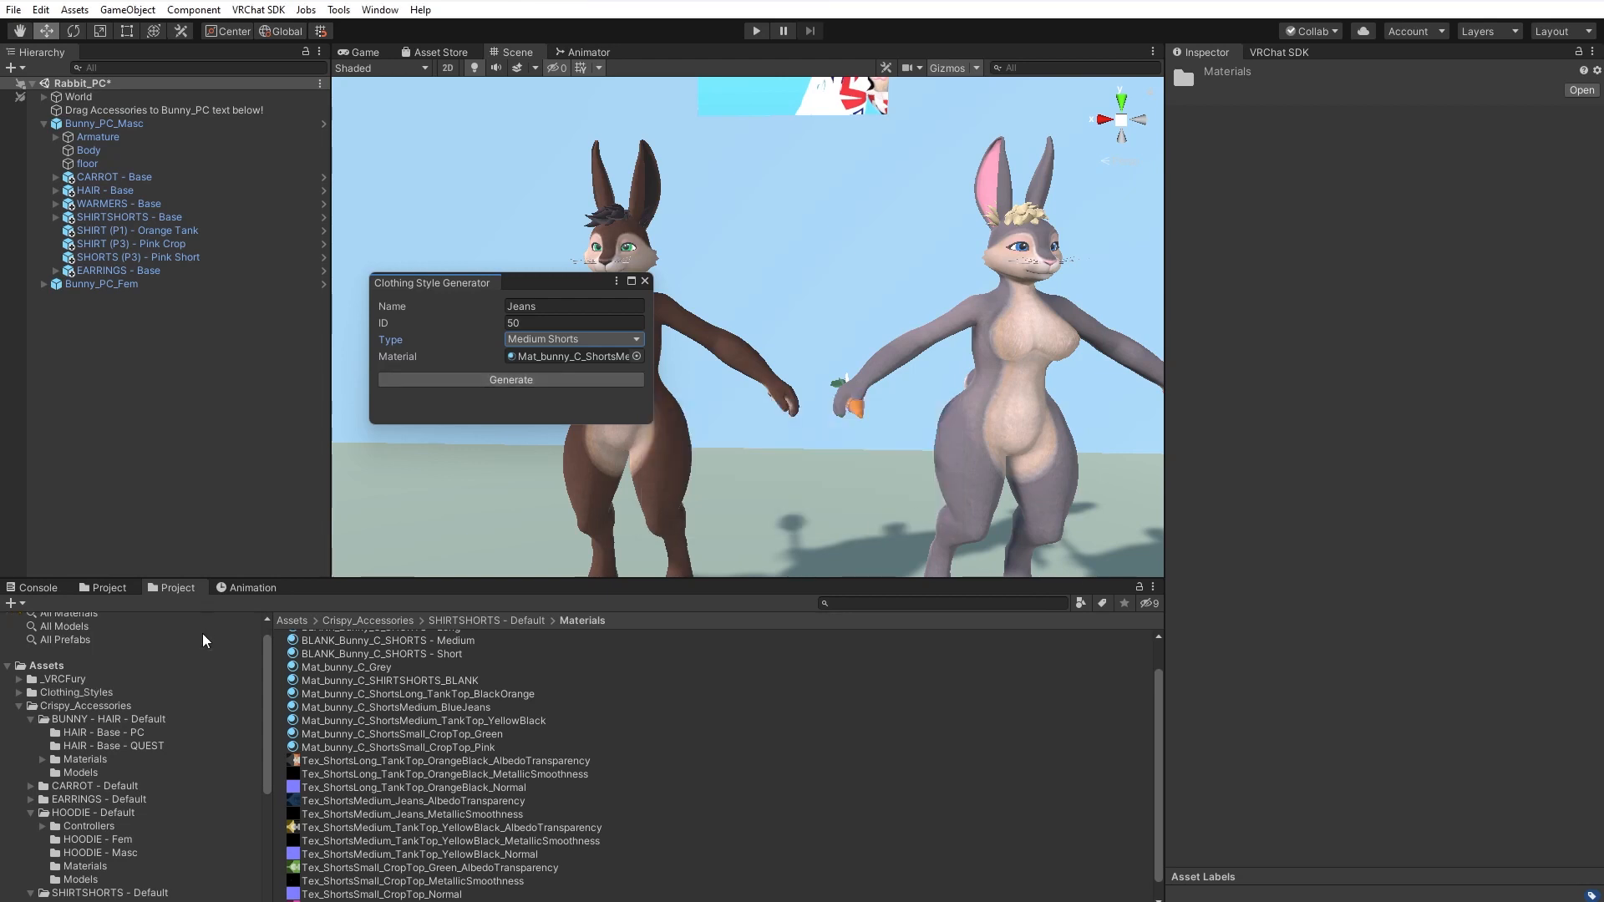
Add the SHORTS (P50) - Jeans prefab from the Clothing_Styles folder to Bunny_PC_Masc and close the Clothing Style Generator.
{"action": "left_click", "coordinate": [291, 622]}
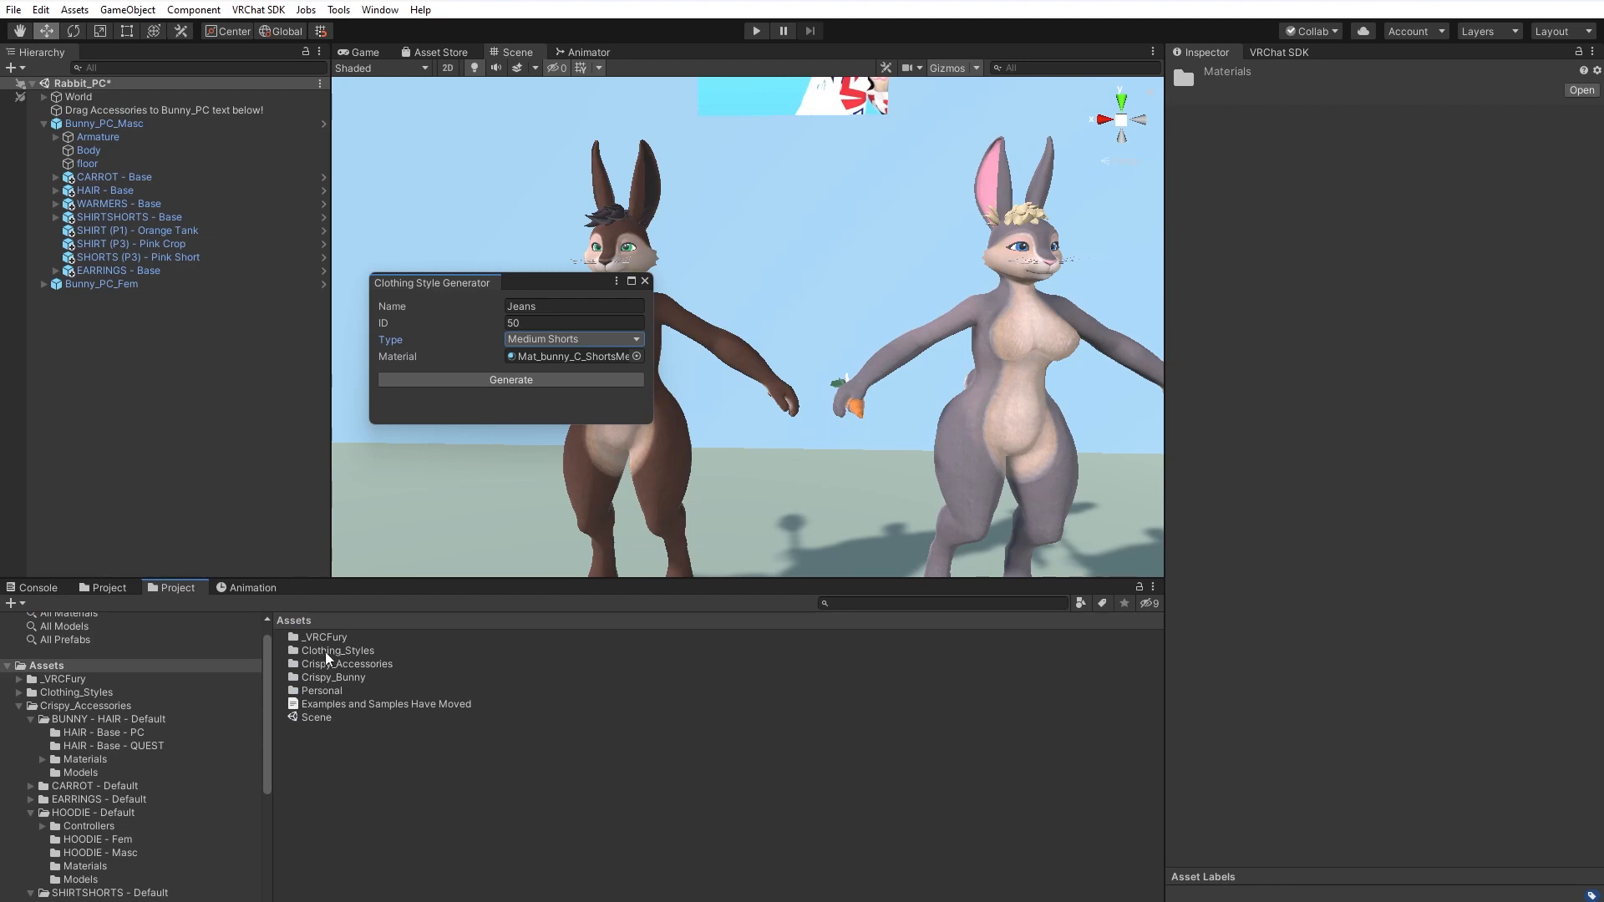
{"action": "double_click", "coordinate": [330, 654]}
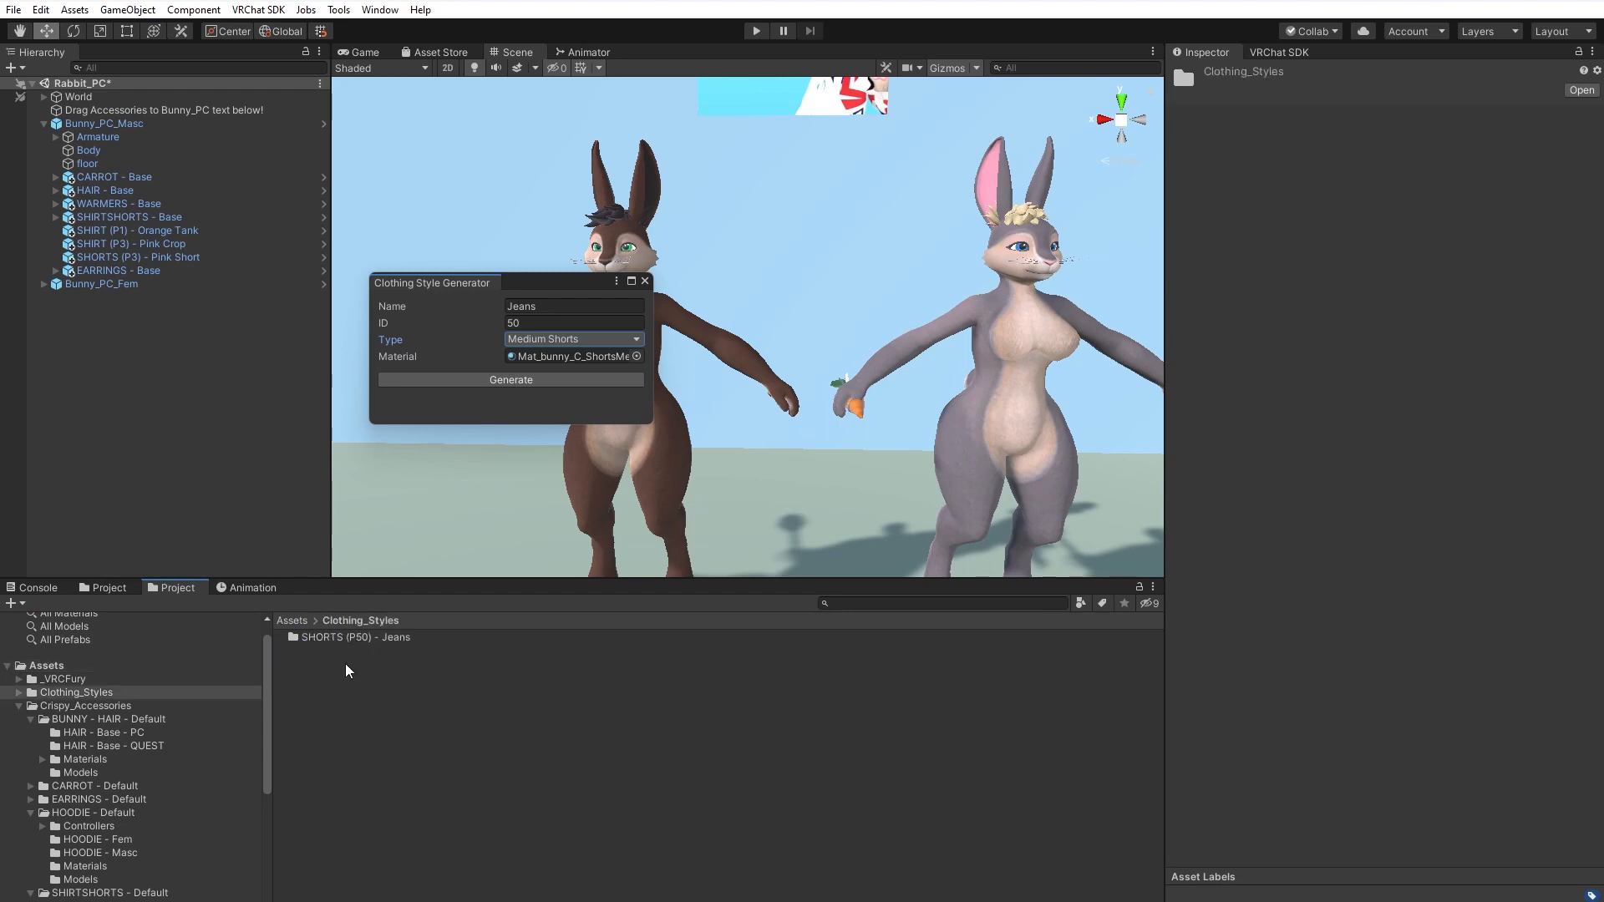
{"action": "left_click", "coordinate": [342, 638]}
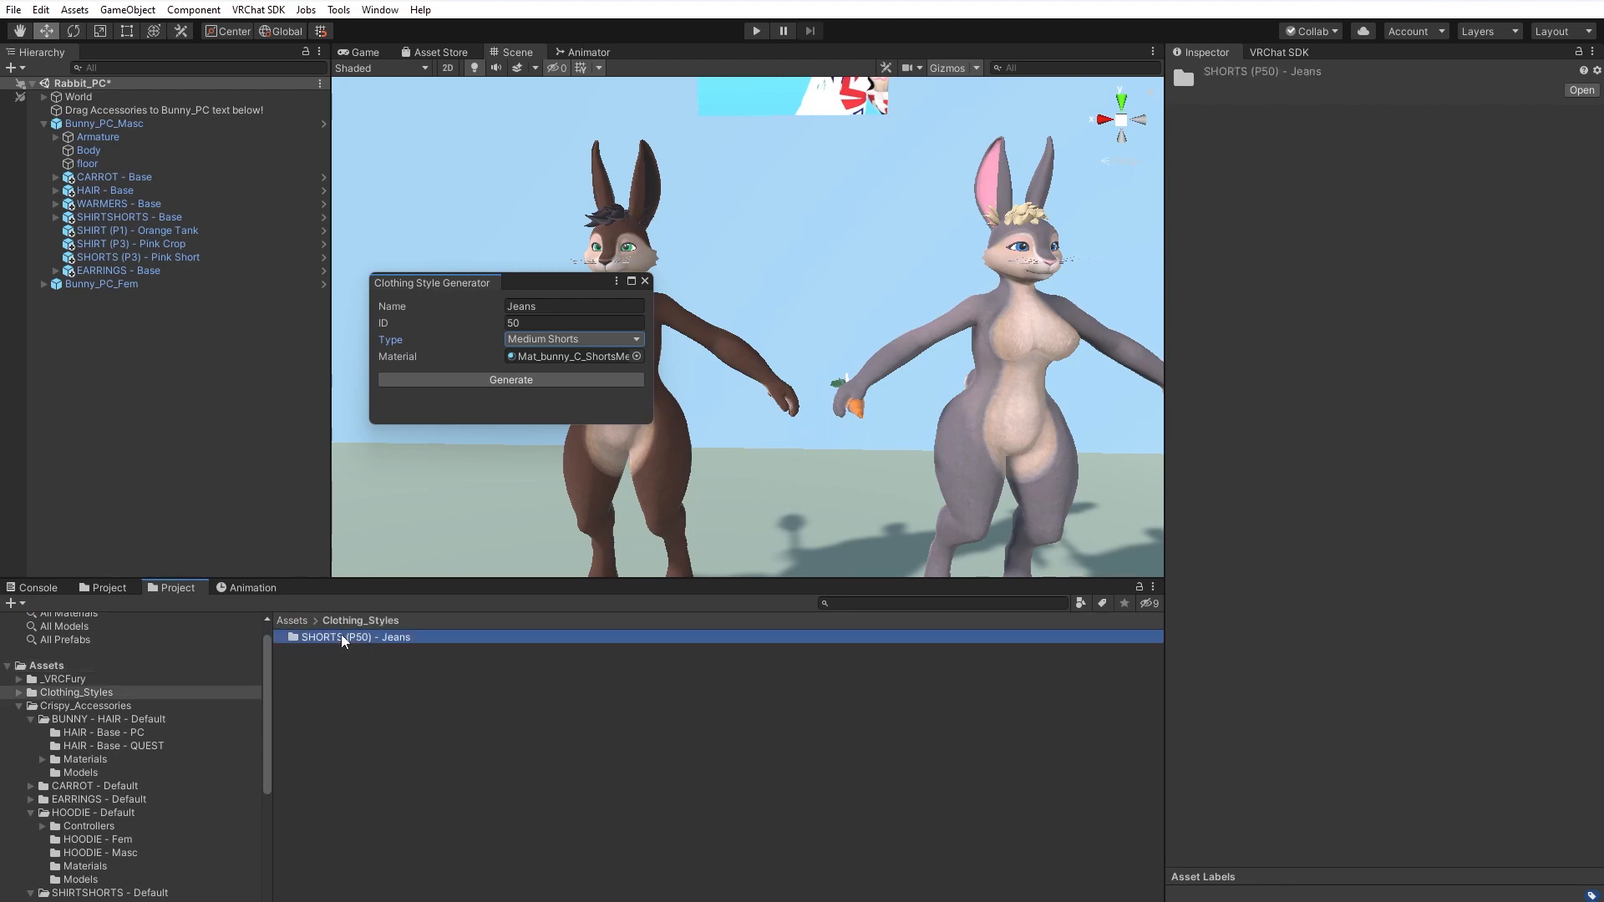
{"action": "key", "text": "F2"}
{"action": "key", "text": "Return"}
{"action": "double_click", "coordinate": [330, 643]}
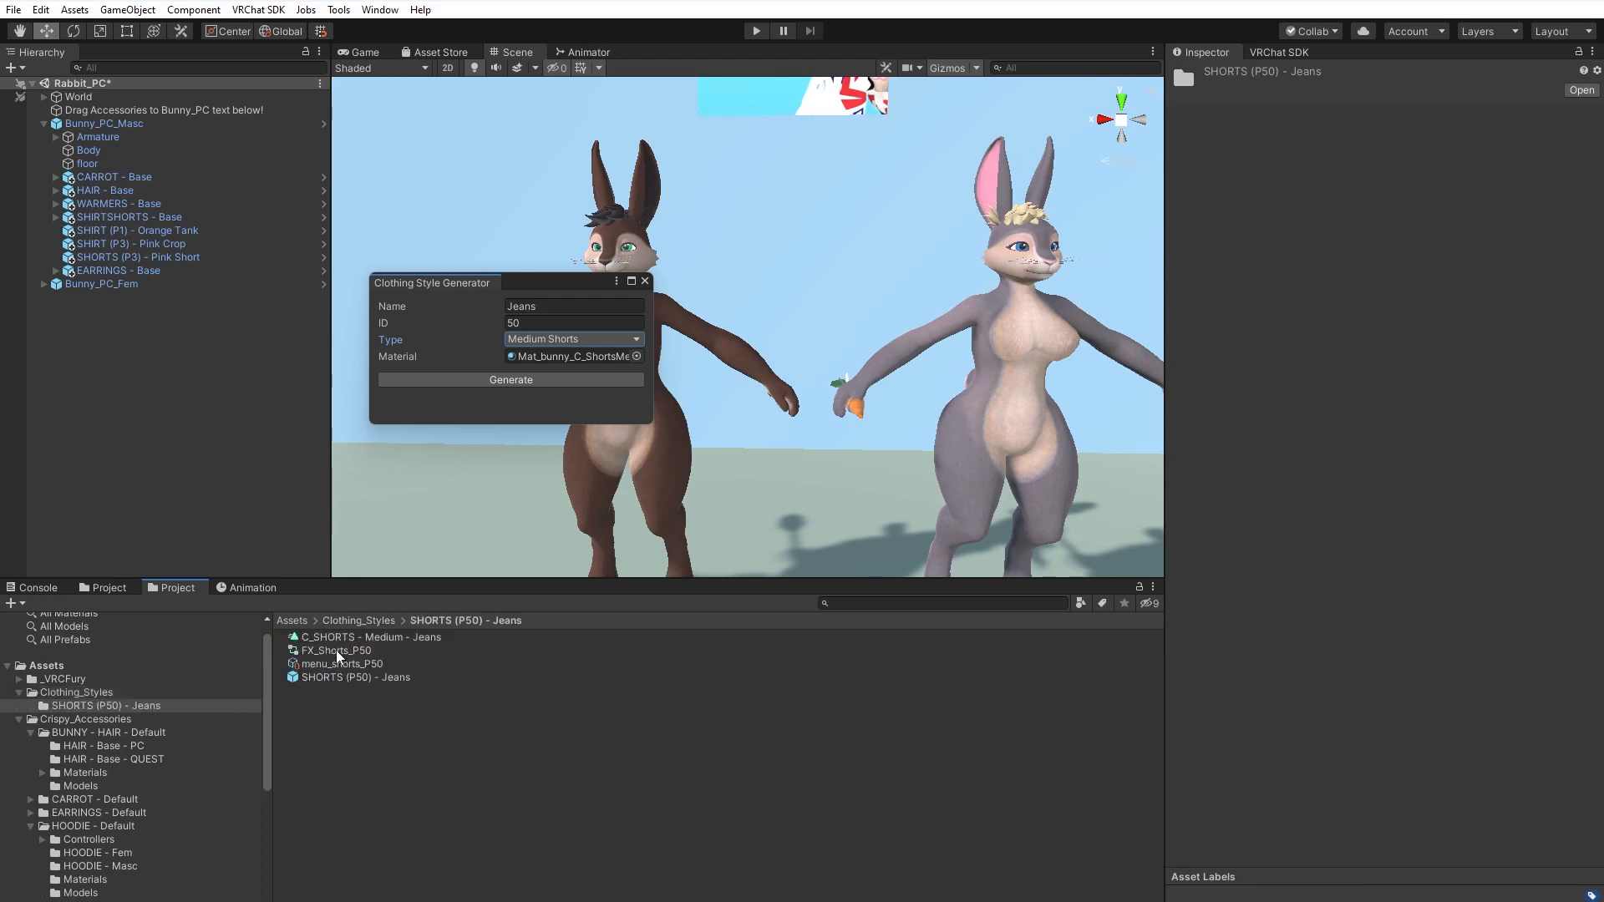
{"action": "left_click", "coordinate": [335, 680]}
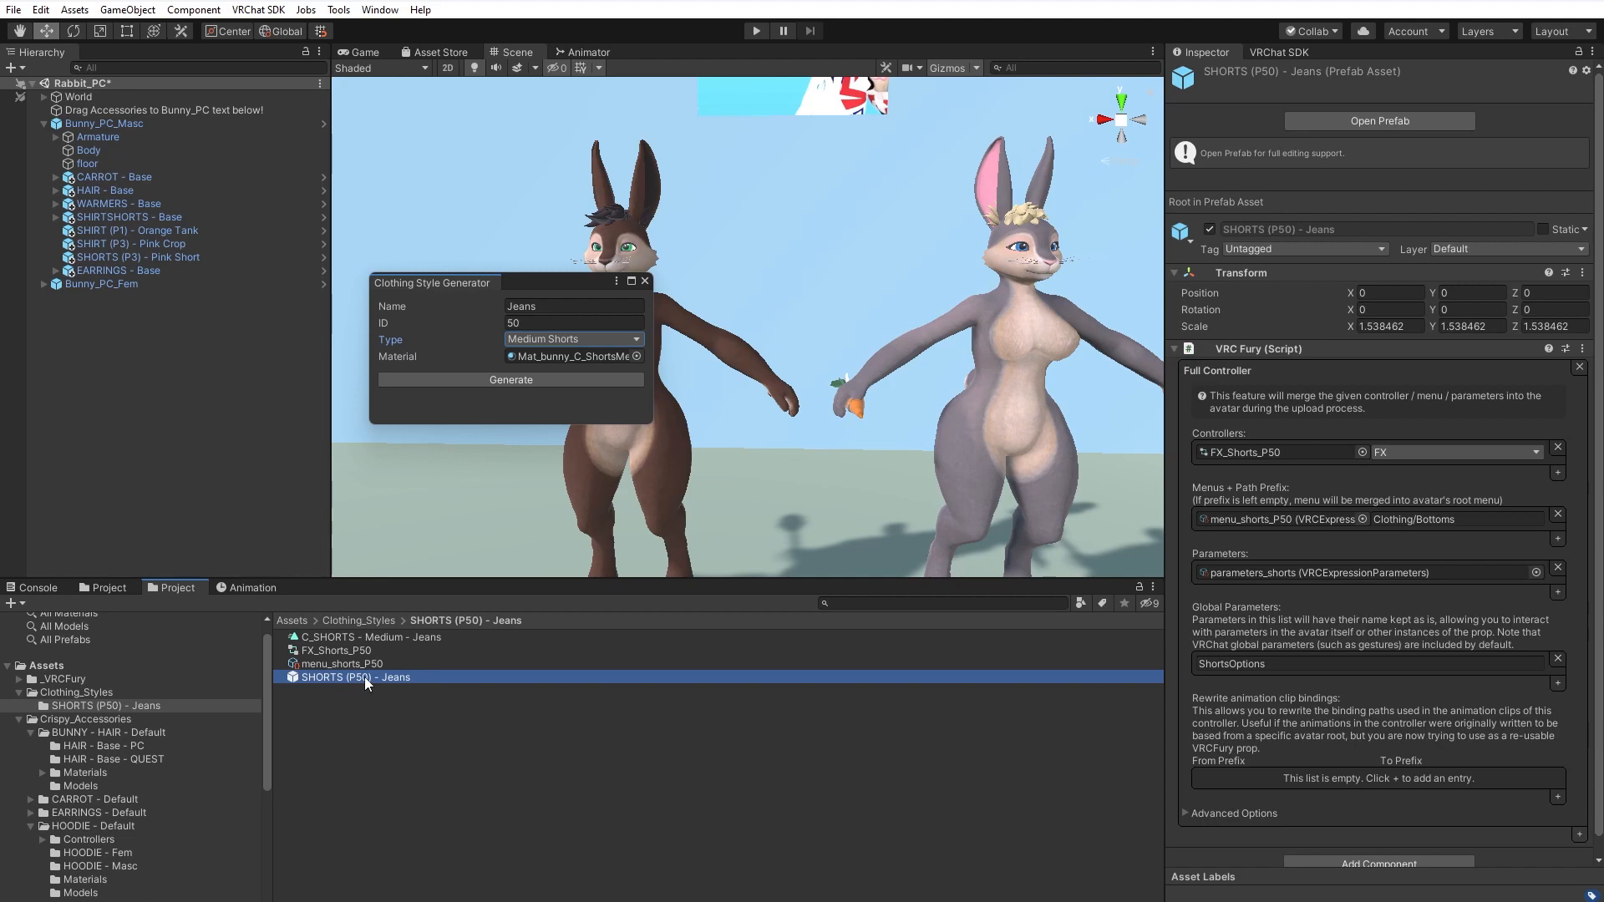
{"action": "left_click_drag", "start_coordinate": [364, 677], "coordinate": [139, 127]}
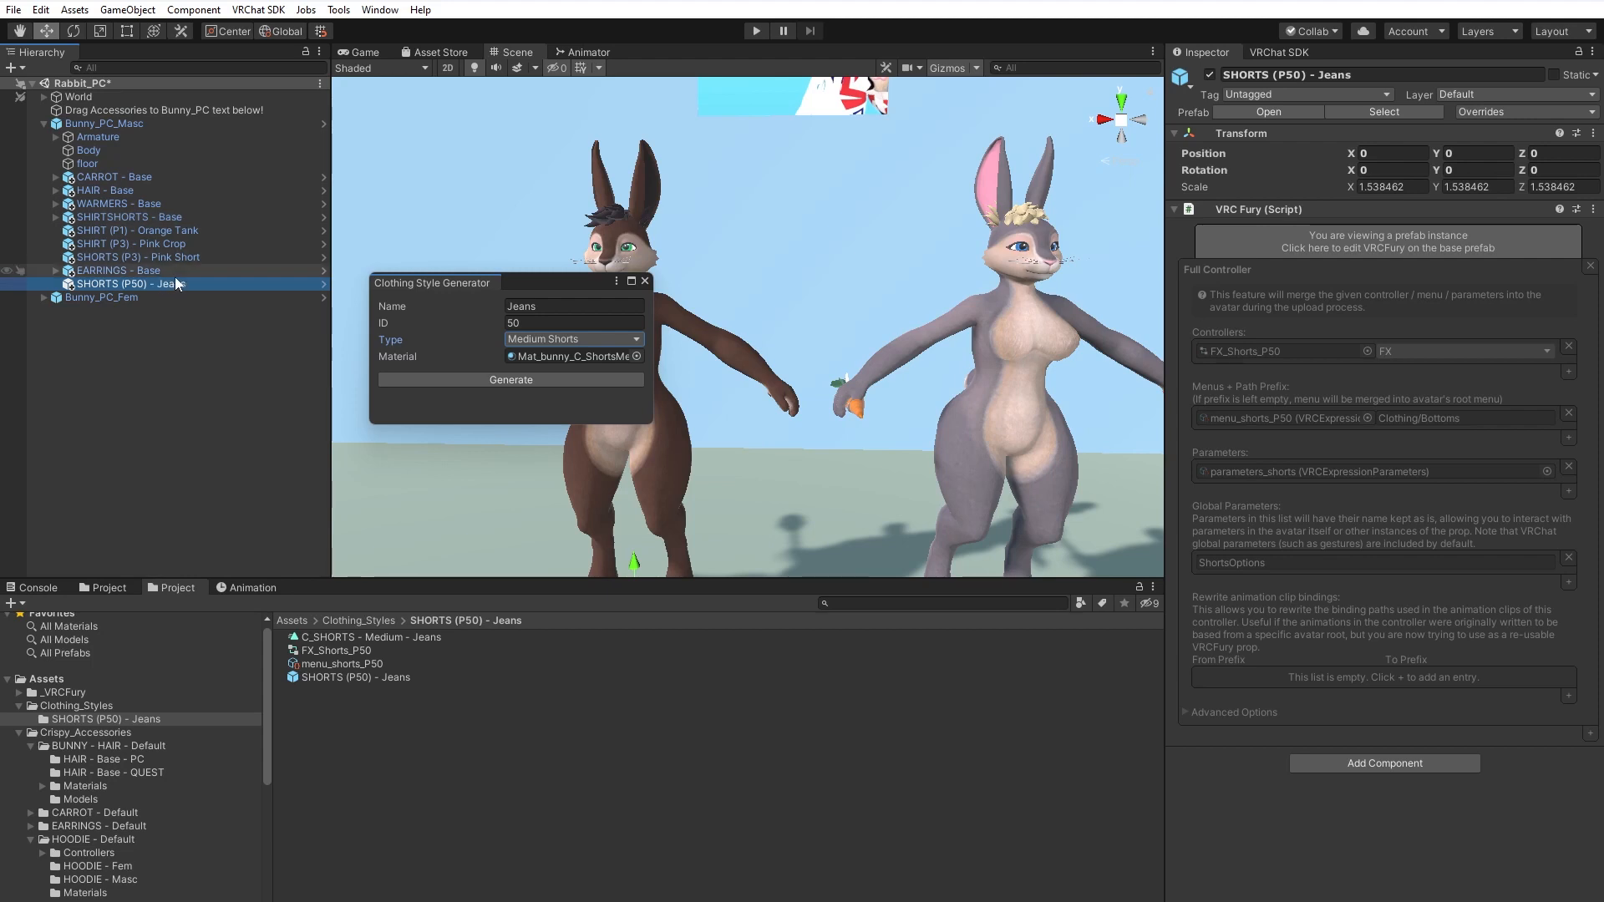
{"action": "left_click", "coordinate": [643, 282]}
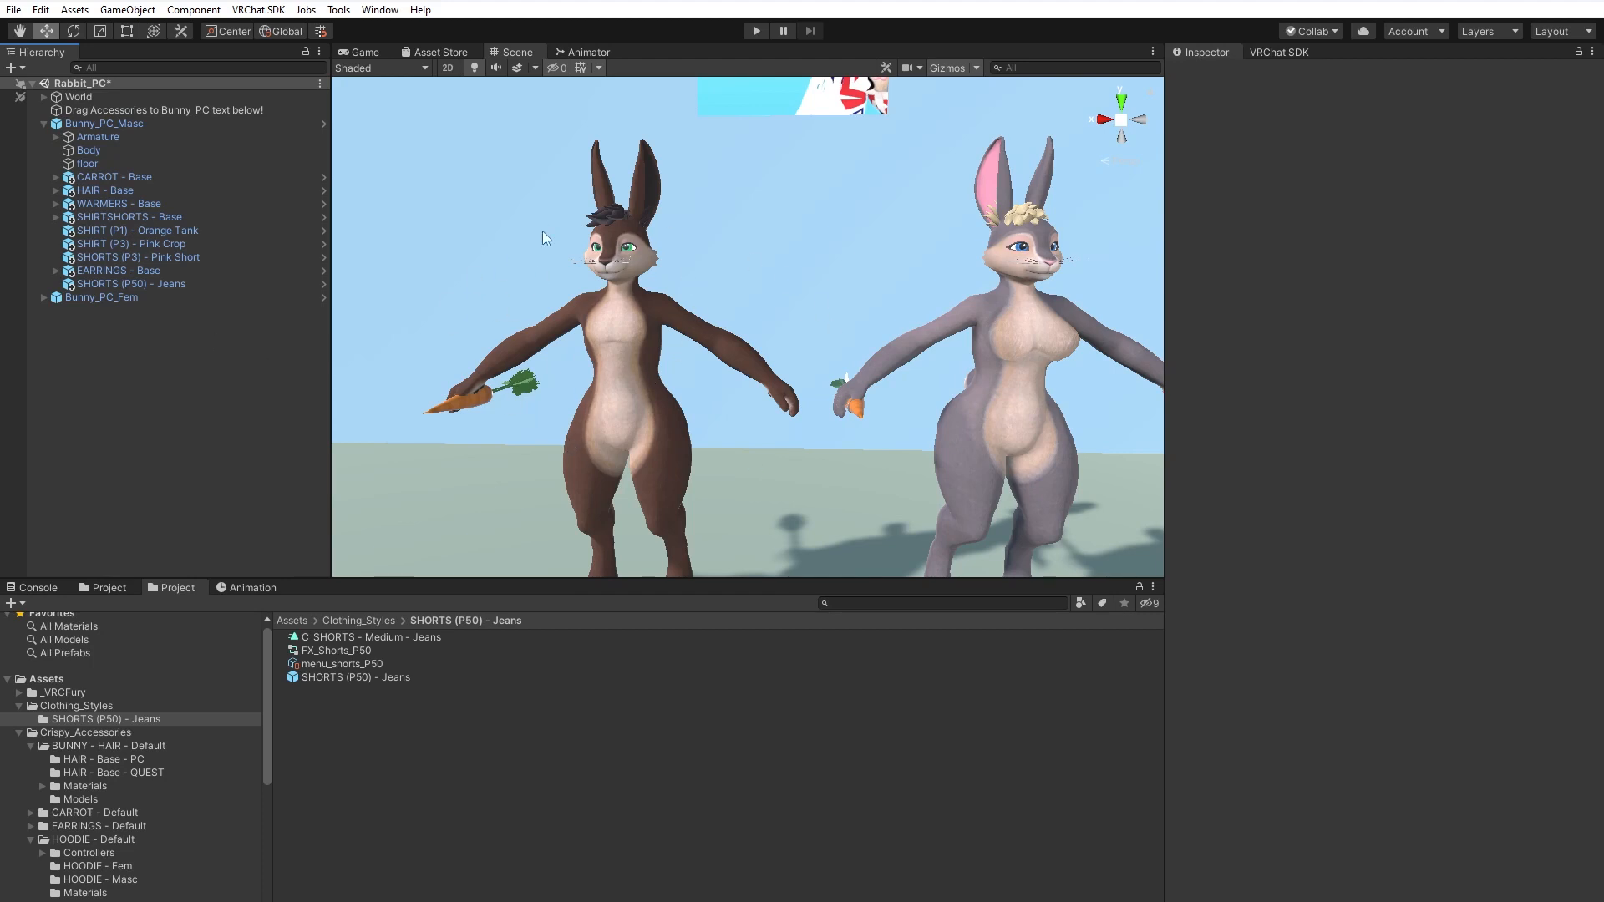
Try the H_eyes_liner blendshape at 100 on Bunny_PC_Masc's Body, plus H_eyes_large and H_eyes_iris, returning all three to 0.
{"action": "left_click", "coordinate": [113, 151]}
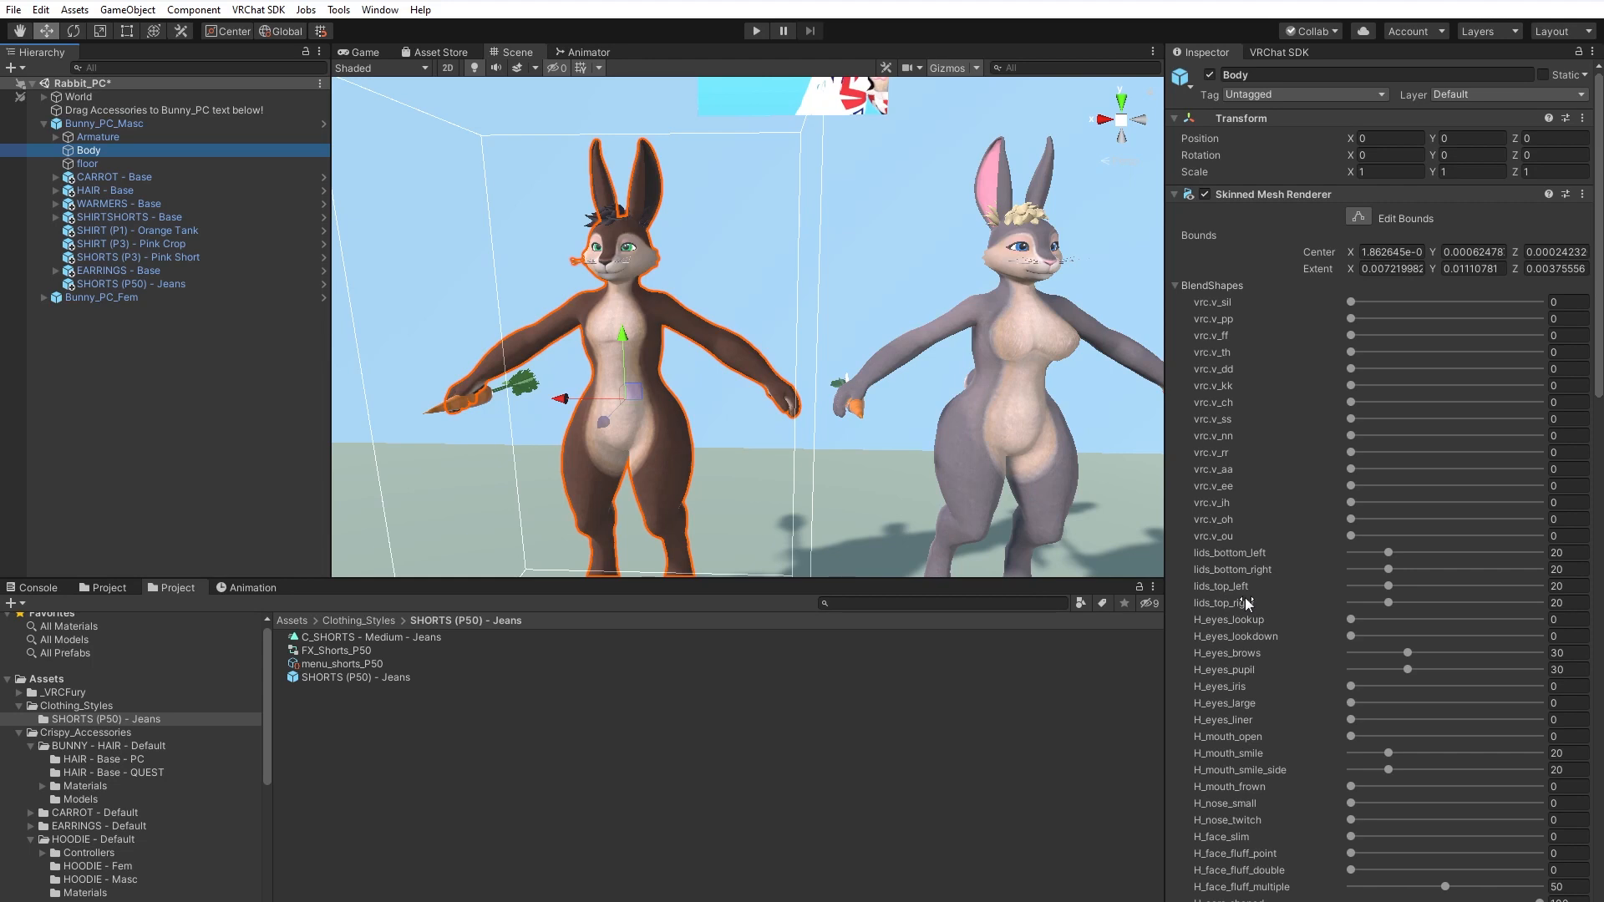
{"action": "scroll", "coordinate": [1283, 615], "scroll_direction": "down", "scroll_amount": 5}
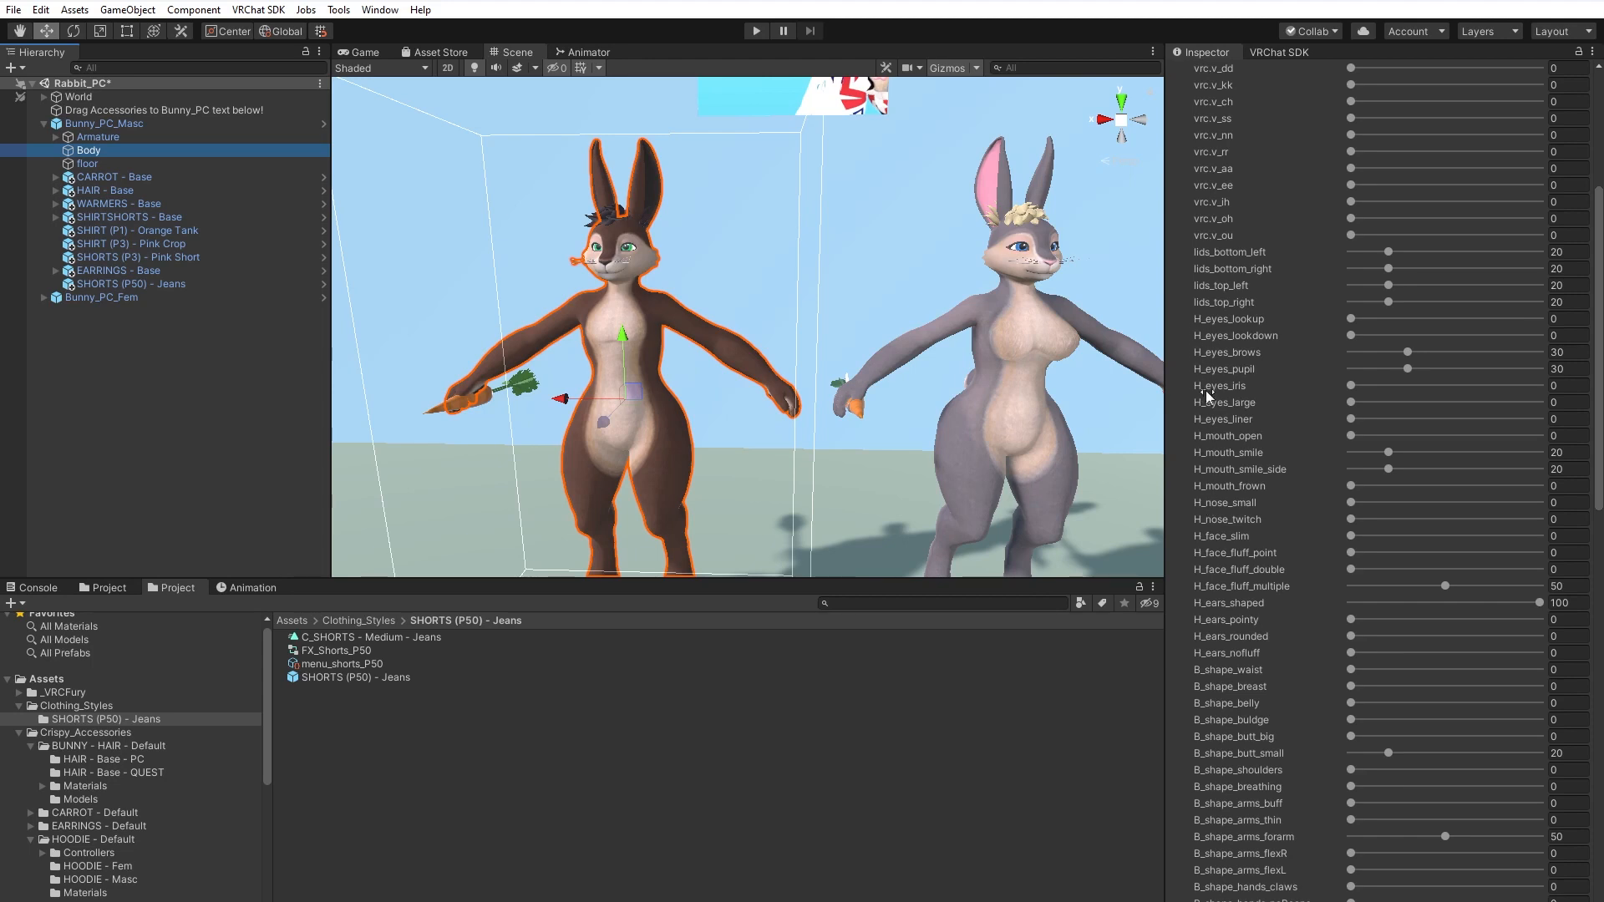
{"action": "scroll", "coordinate": [1206, 563], "scroll_direction": "down", "scroll_amount": 5}
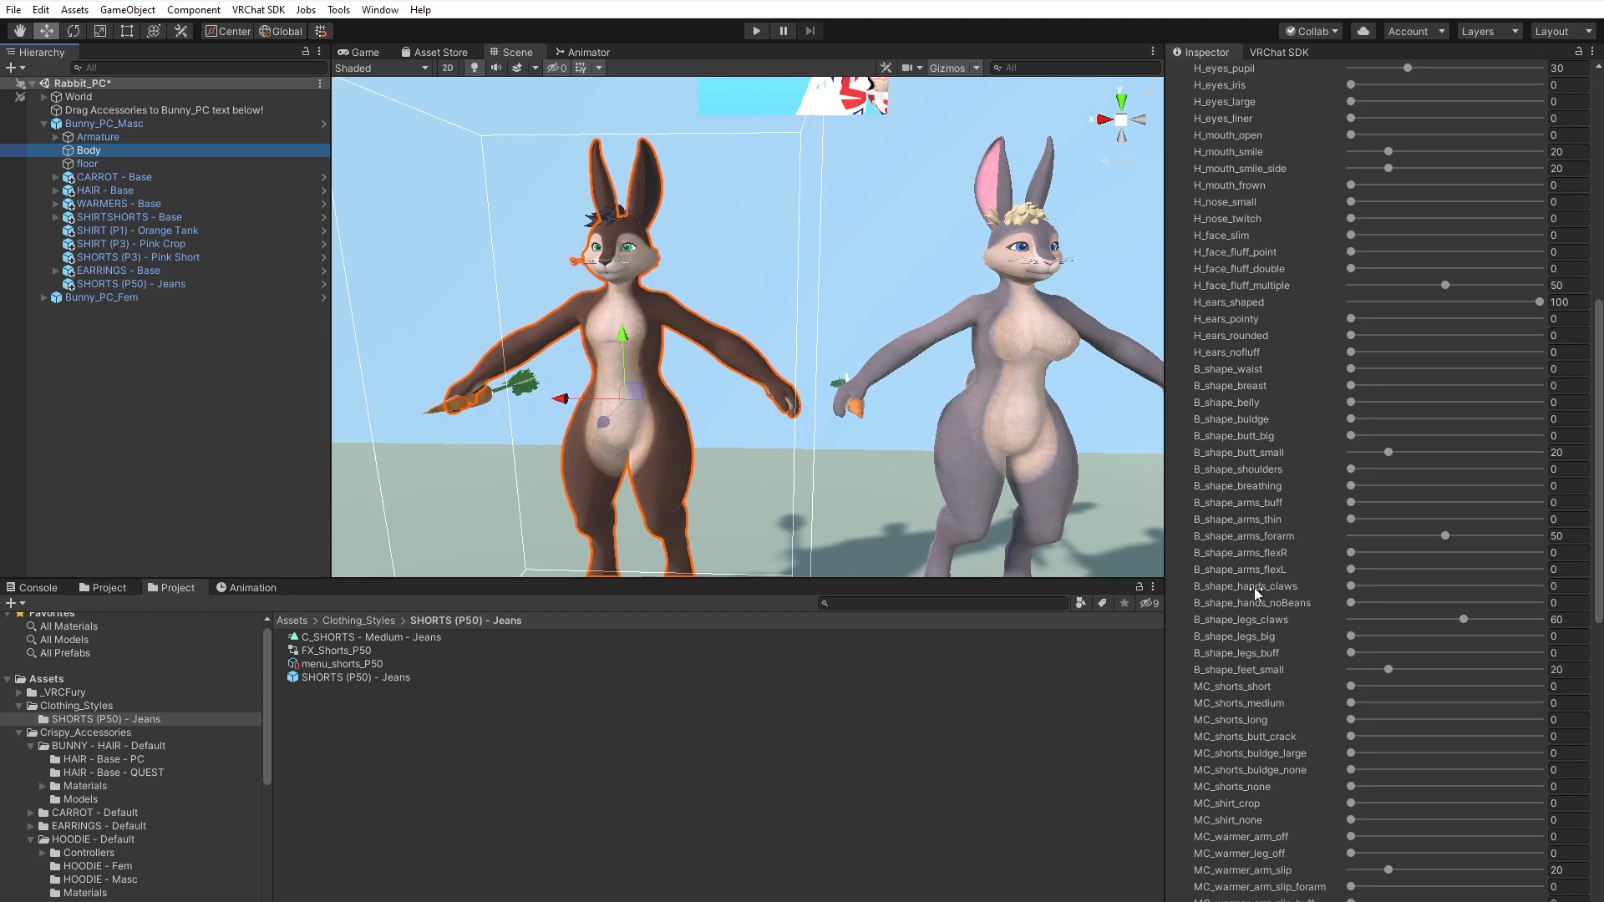
{"action": "scroll", "coordinate": [1255, 588], "scroll_direction": "up", "scroll_amount": 3}
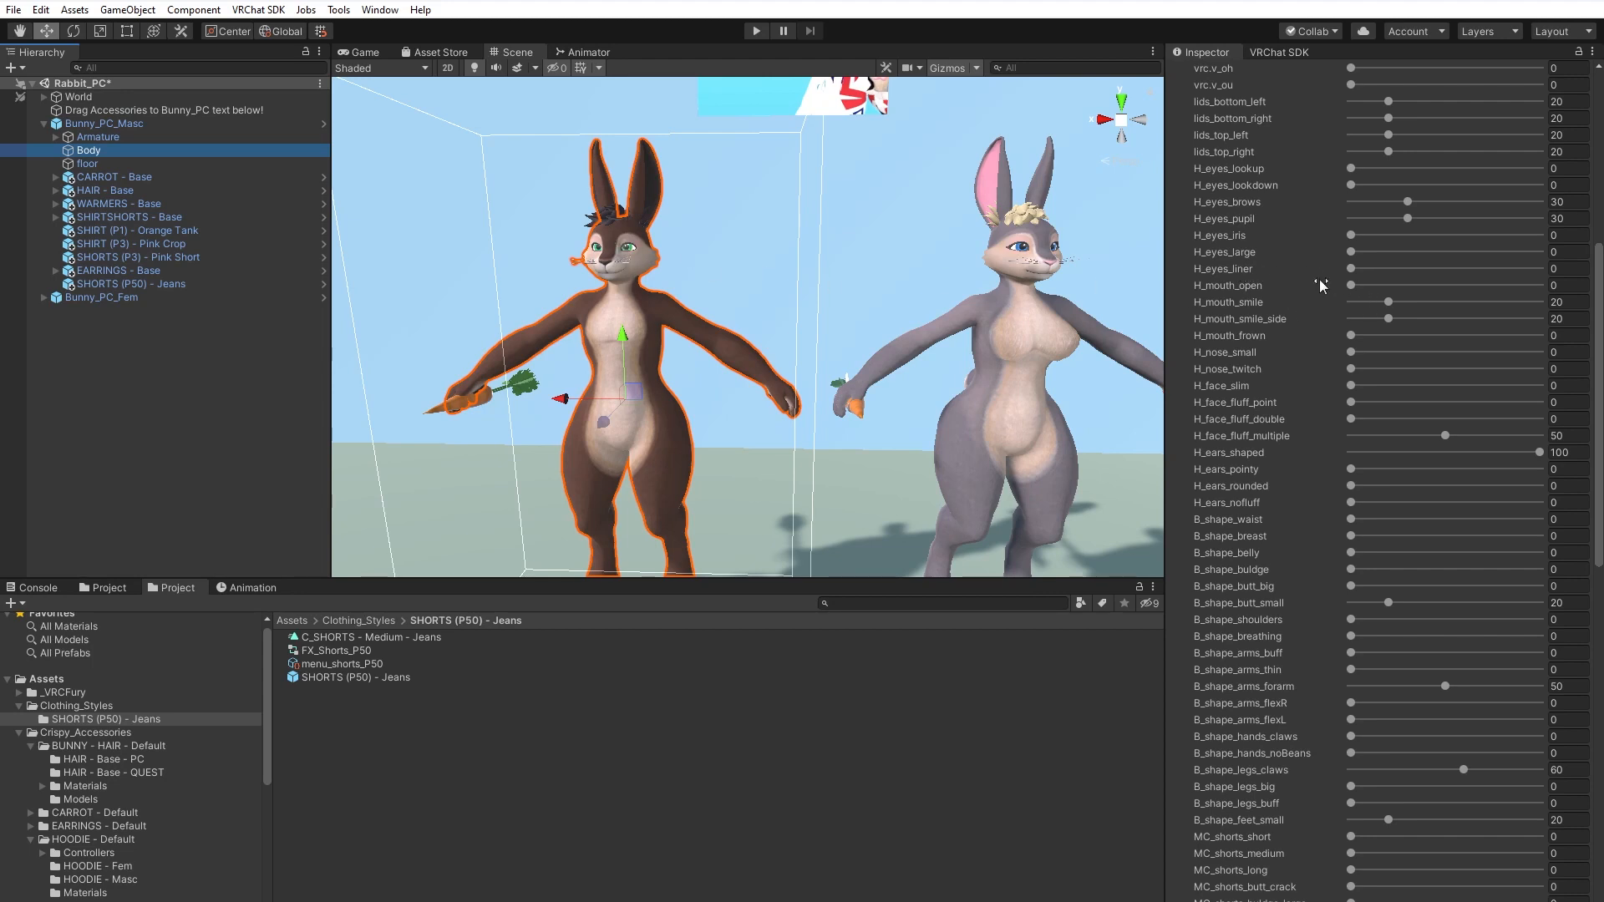
{"action": "left_click_drag", "start_coordinate": [1350, 268], "coordinate": [1567, 264]}
{"action": "scroll", "coordinate": [681, 300], "scroll_direction": "up", "scroll_amount": 4}
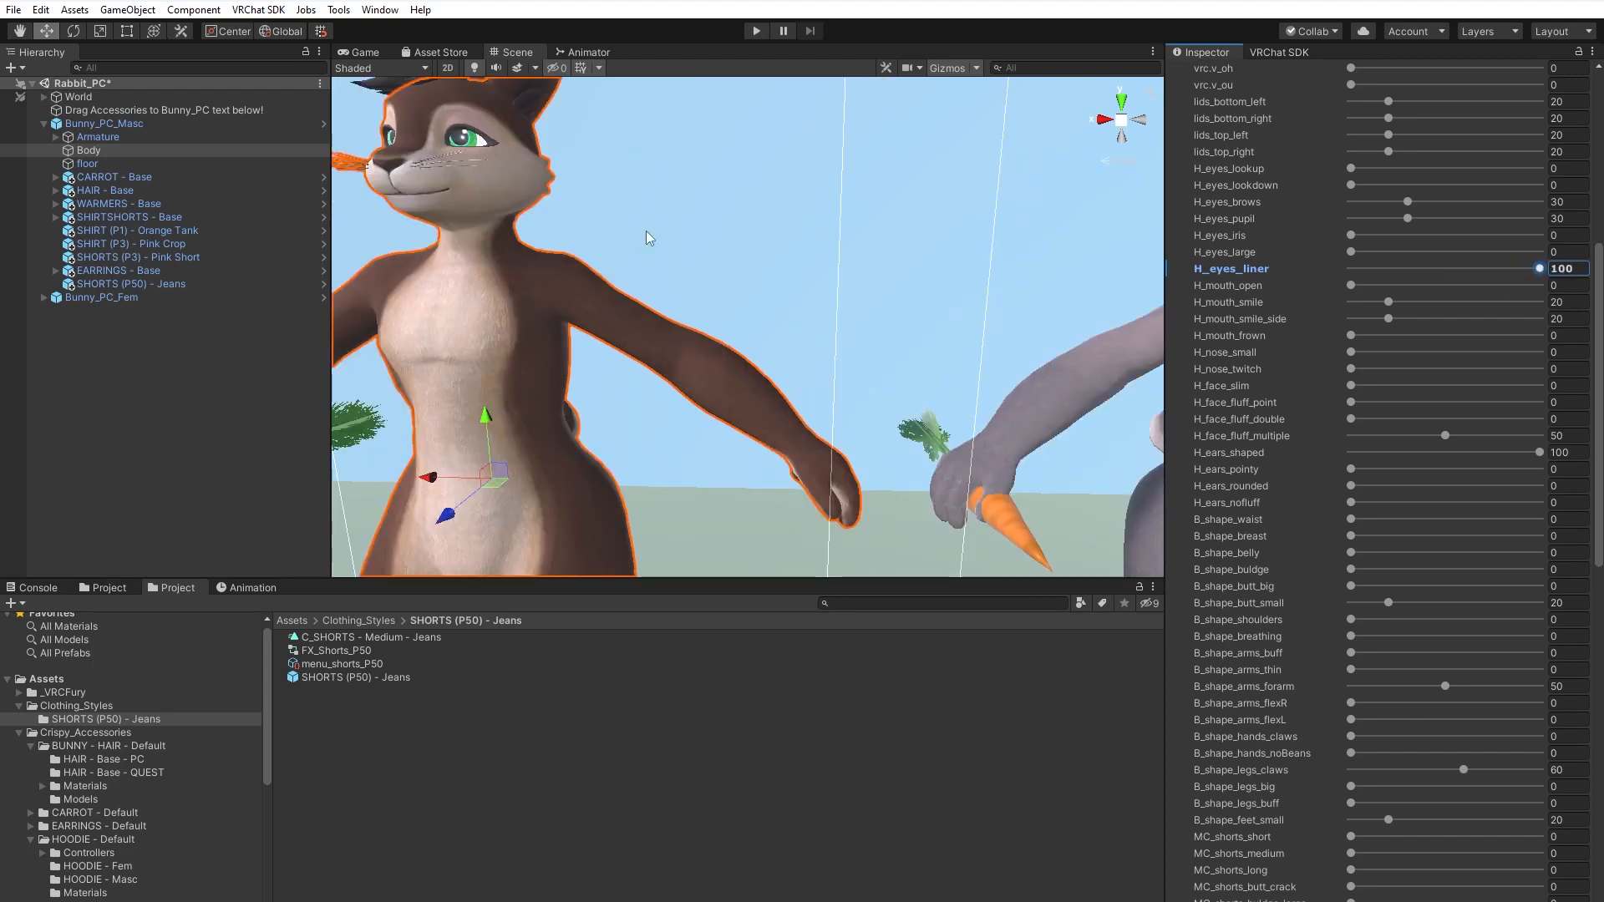
{"action": "left_click_drag", "start_coordinate": [1540, 268], "coordinate": [1320, 262]}
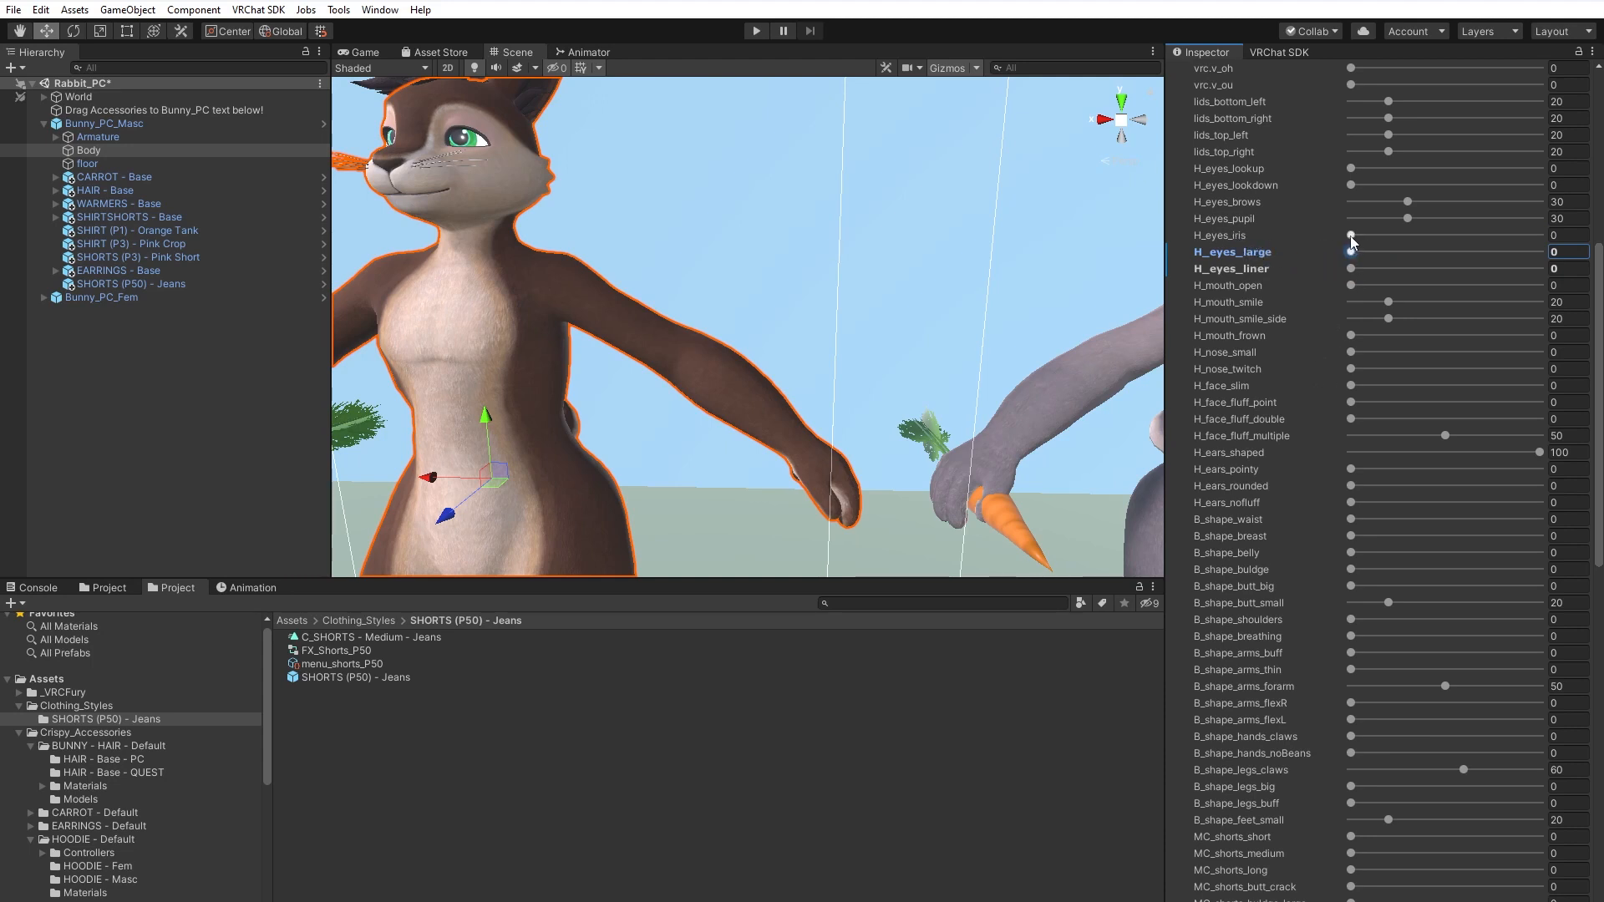
{"action": "left_click_drag", "start_coordinate": [1354, 241], "coordinate": [1312, 254]}
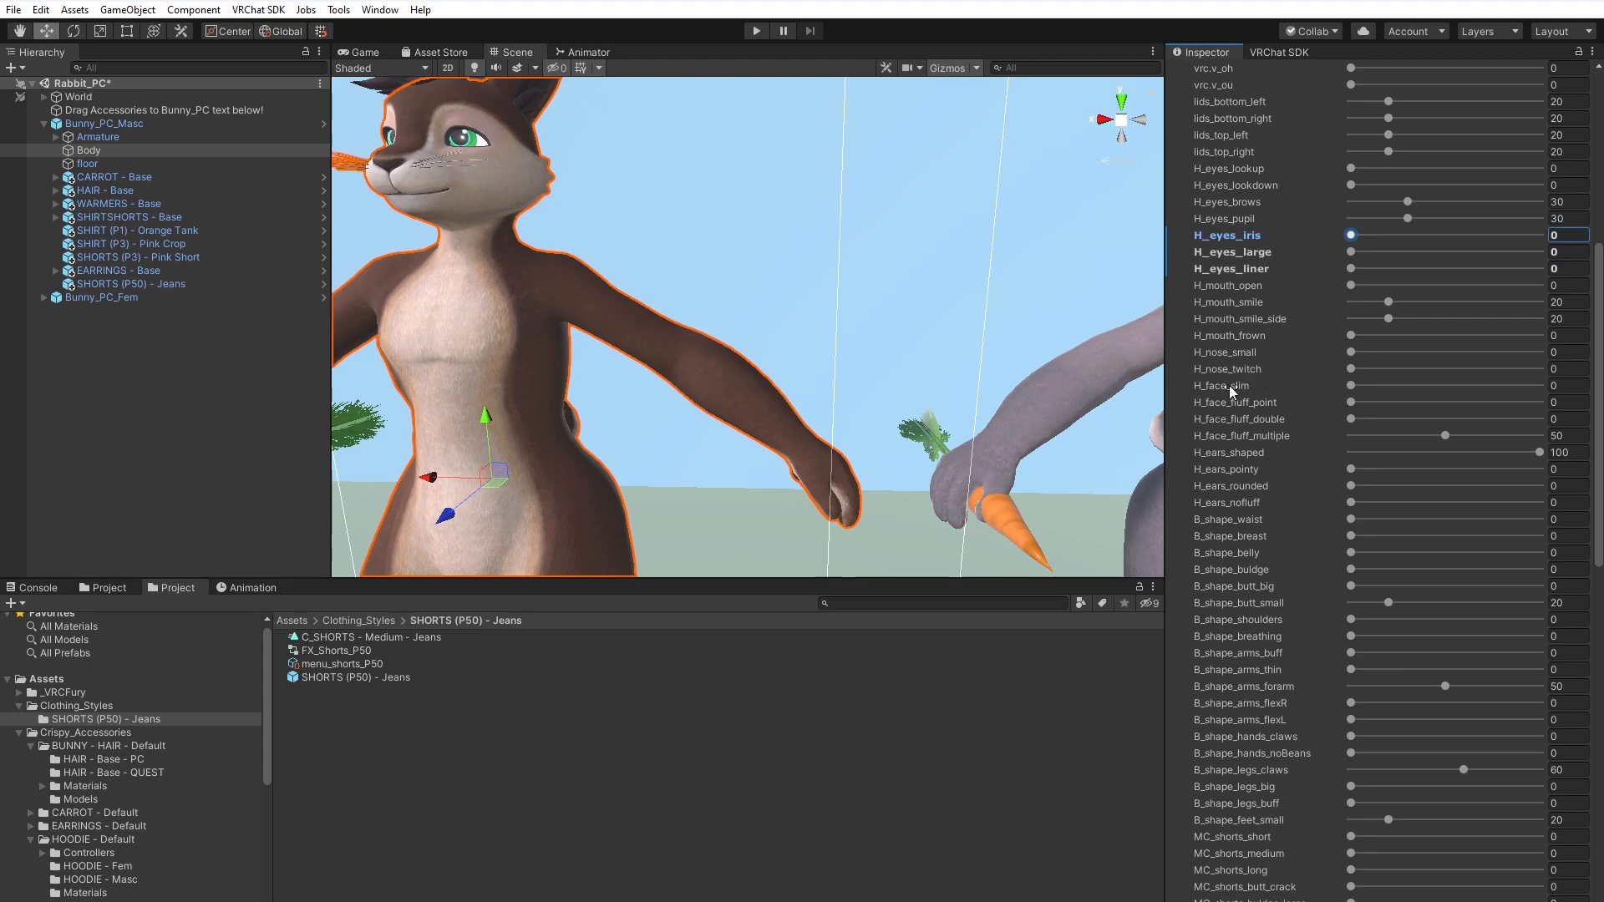
Try the Body's H_face_slim and face fluff blendshapes, ending with H_face_fluff_multiple at 50 and the others at 0.
{"action": "left_click_drag", "start_coordinate": [1353, 387], "coordinate": [1340, 434]}
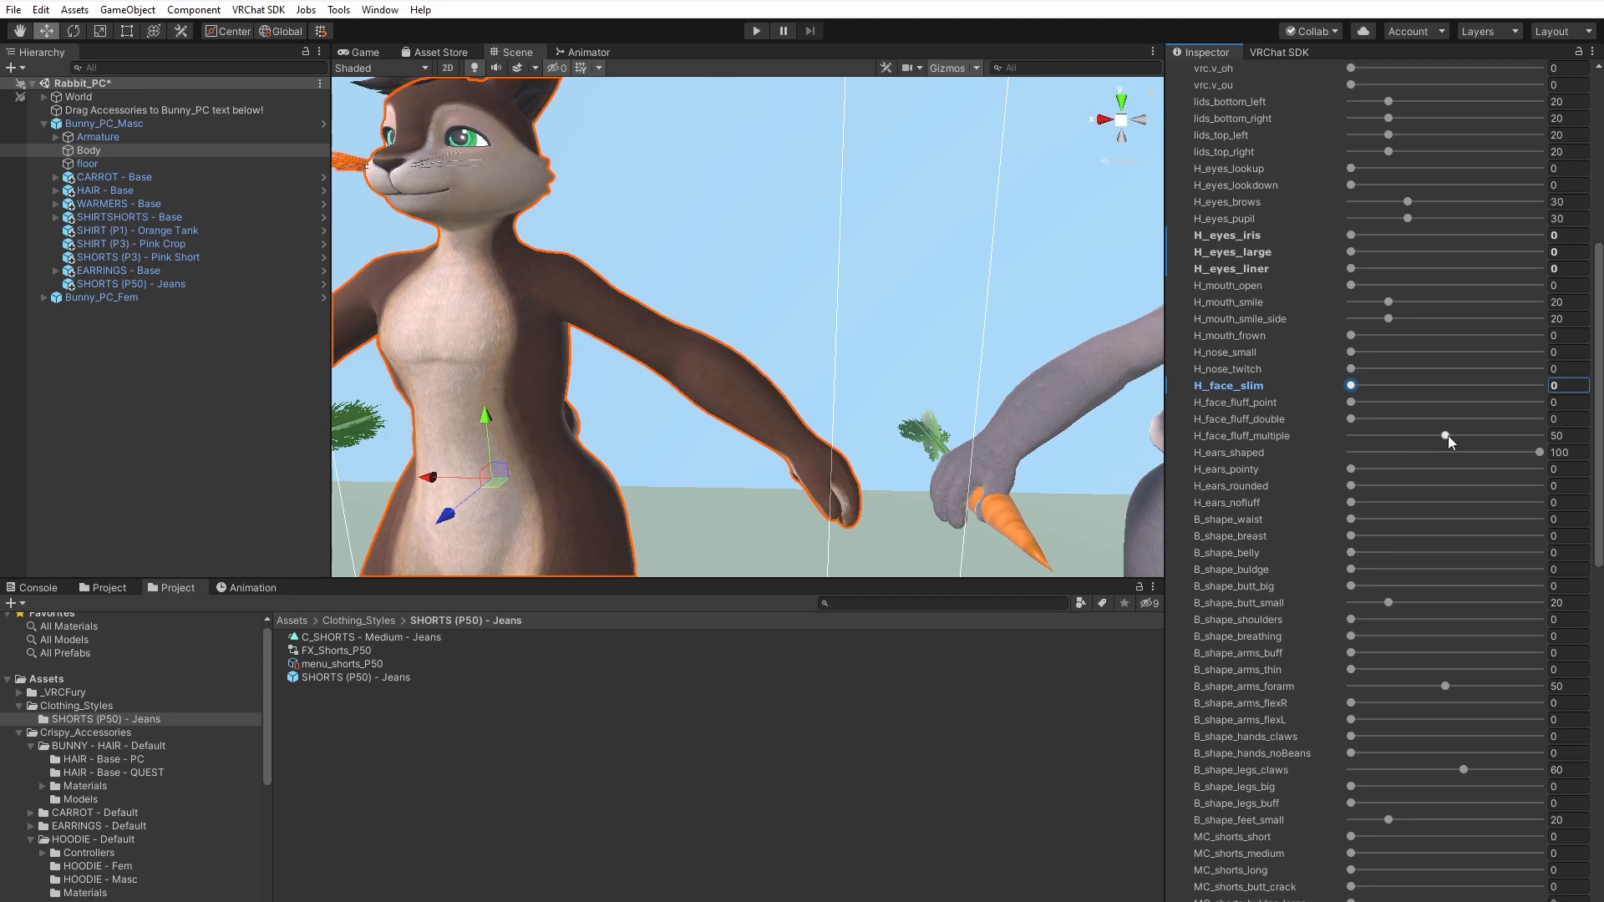
{"action": "middle_click_drag", "start_coordinate": [582, 249], "coordinate": [815, 368]}
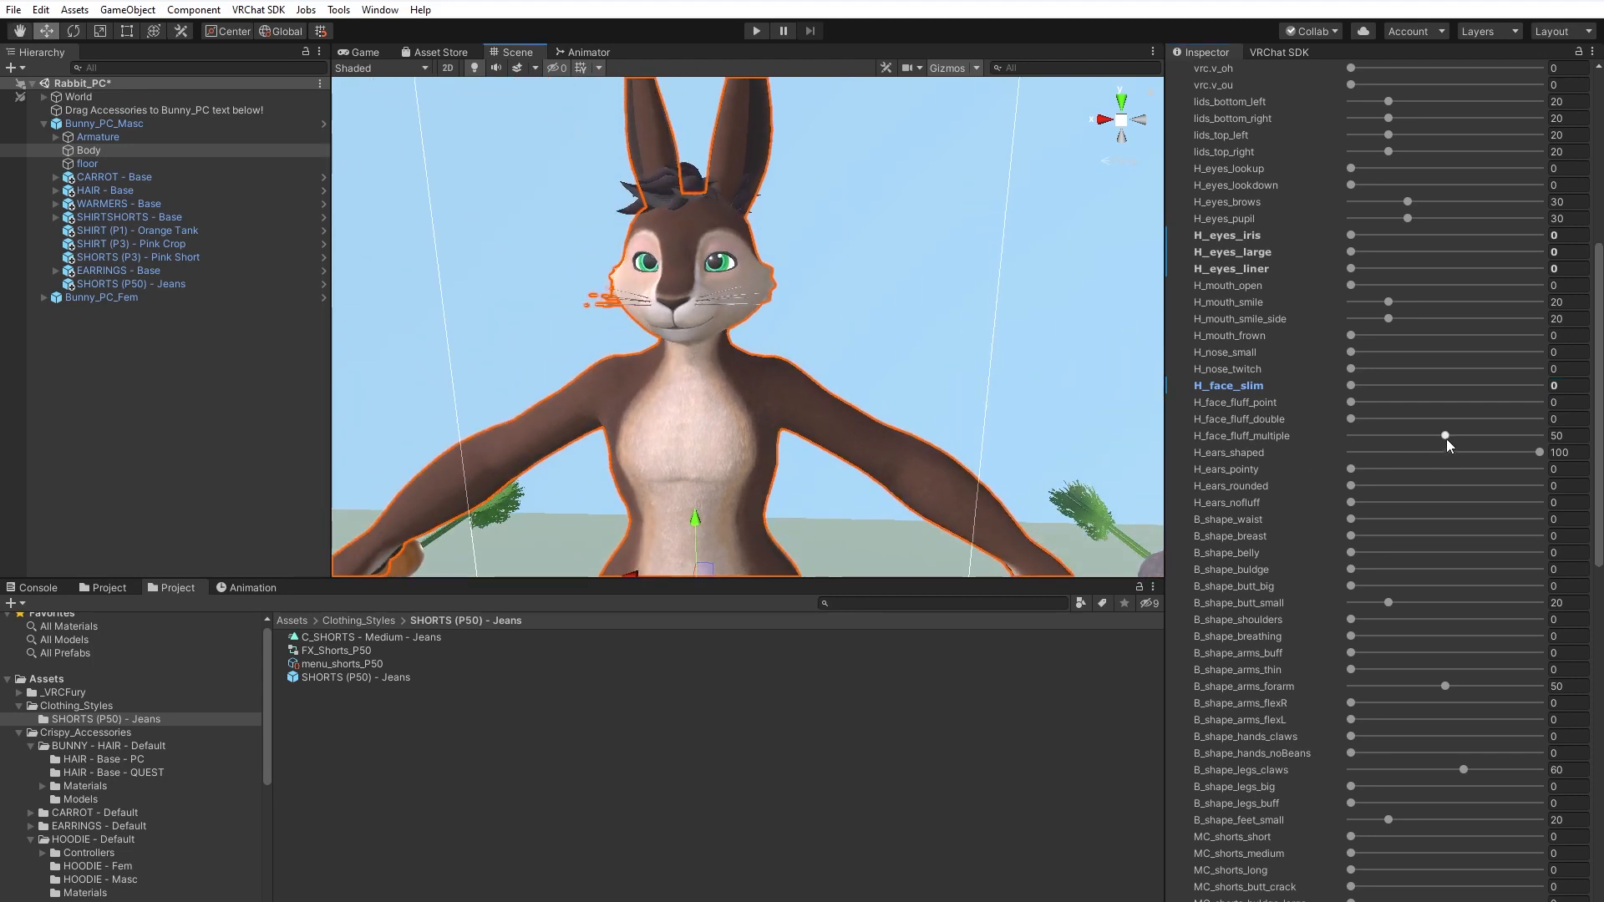
{"action": "left_click_drag", "start_coordinate": [1446, 436], "coordinate": [1375, 429]}
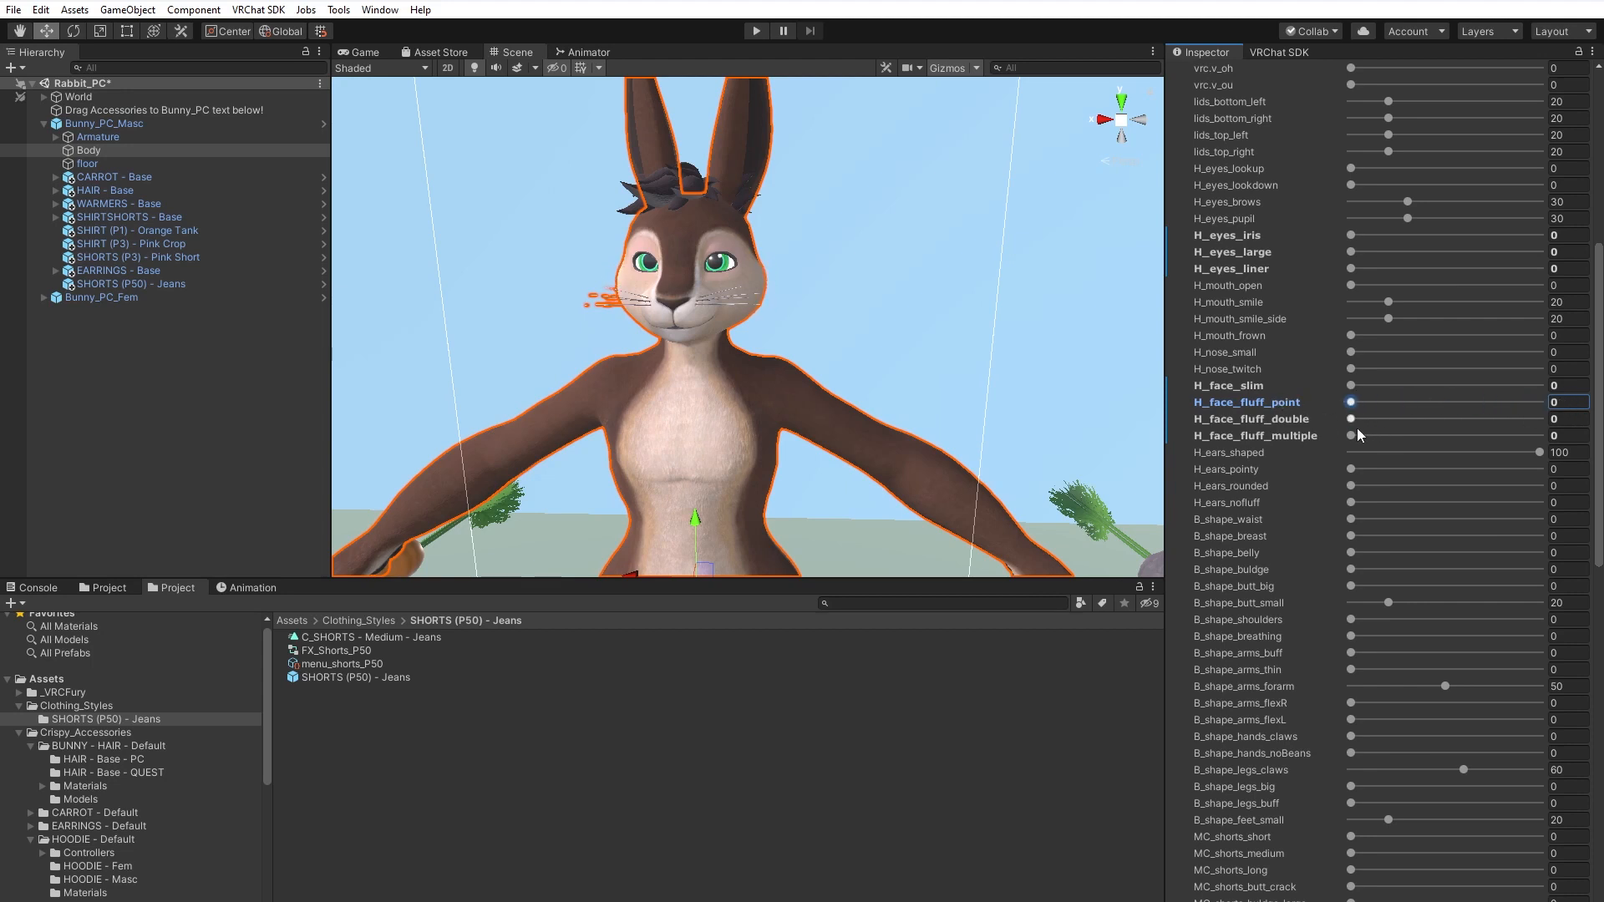
{"action": "left_click", "coordinate": [1351, 436]}
{"action": "type", "text": "50"}
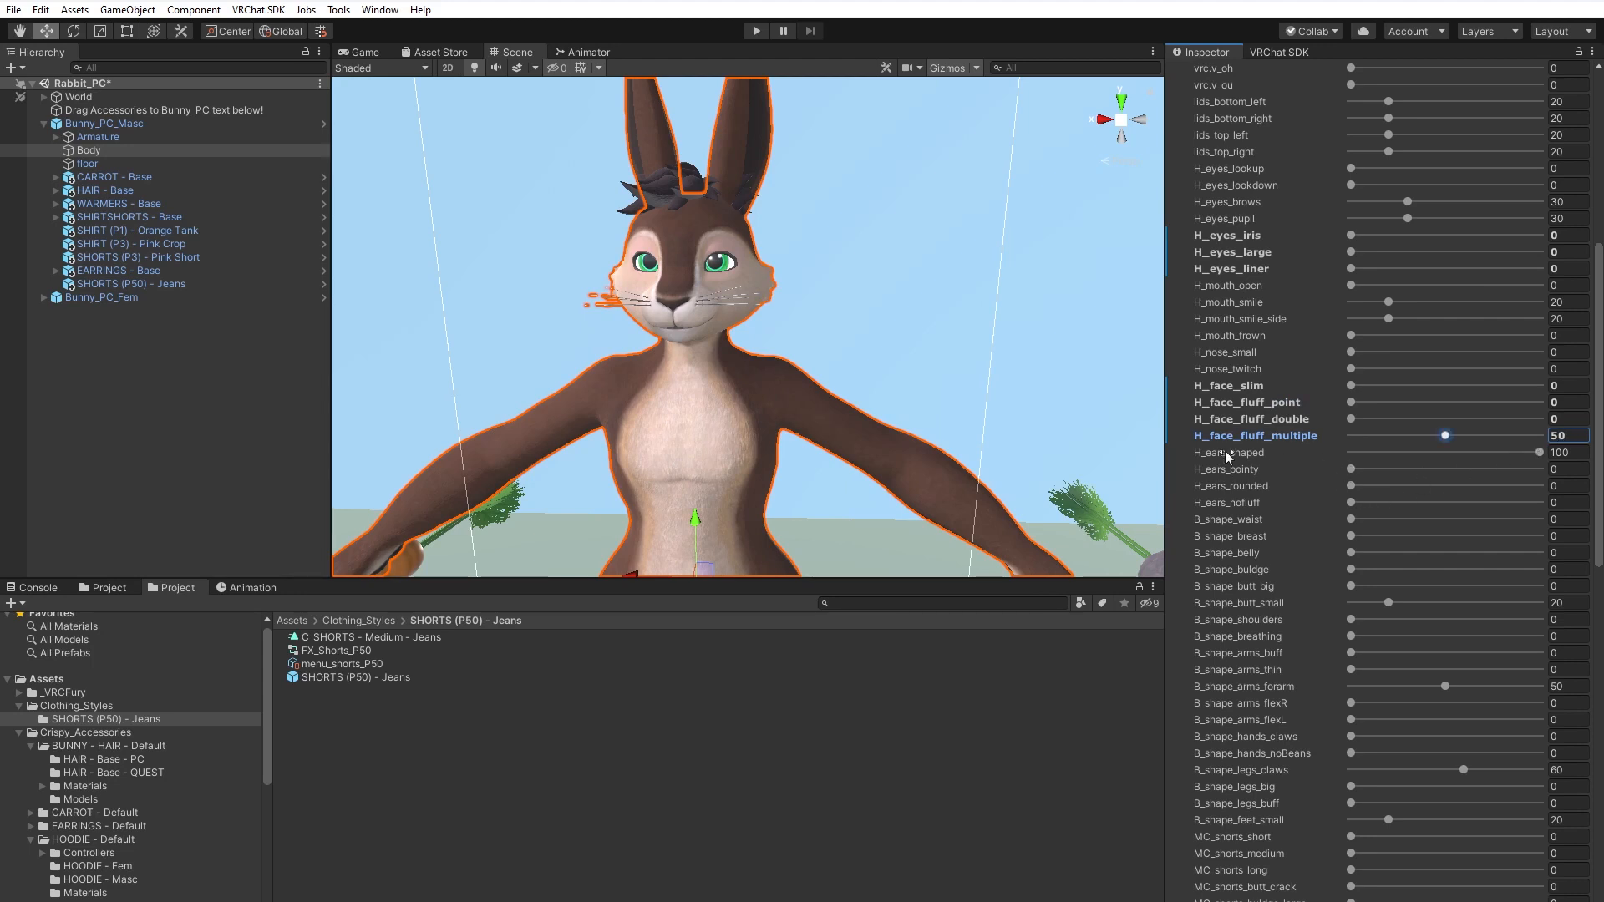
Set the Body's H_ears_shaped blendshape to 0 and try H_ears_pointy at 100, returning H_ears_pointy to 0.
{"action": "middle_click_drag", "start_coordinate": [912, 335], "coordinate": [911, 397]}
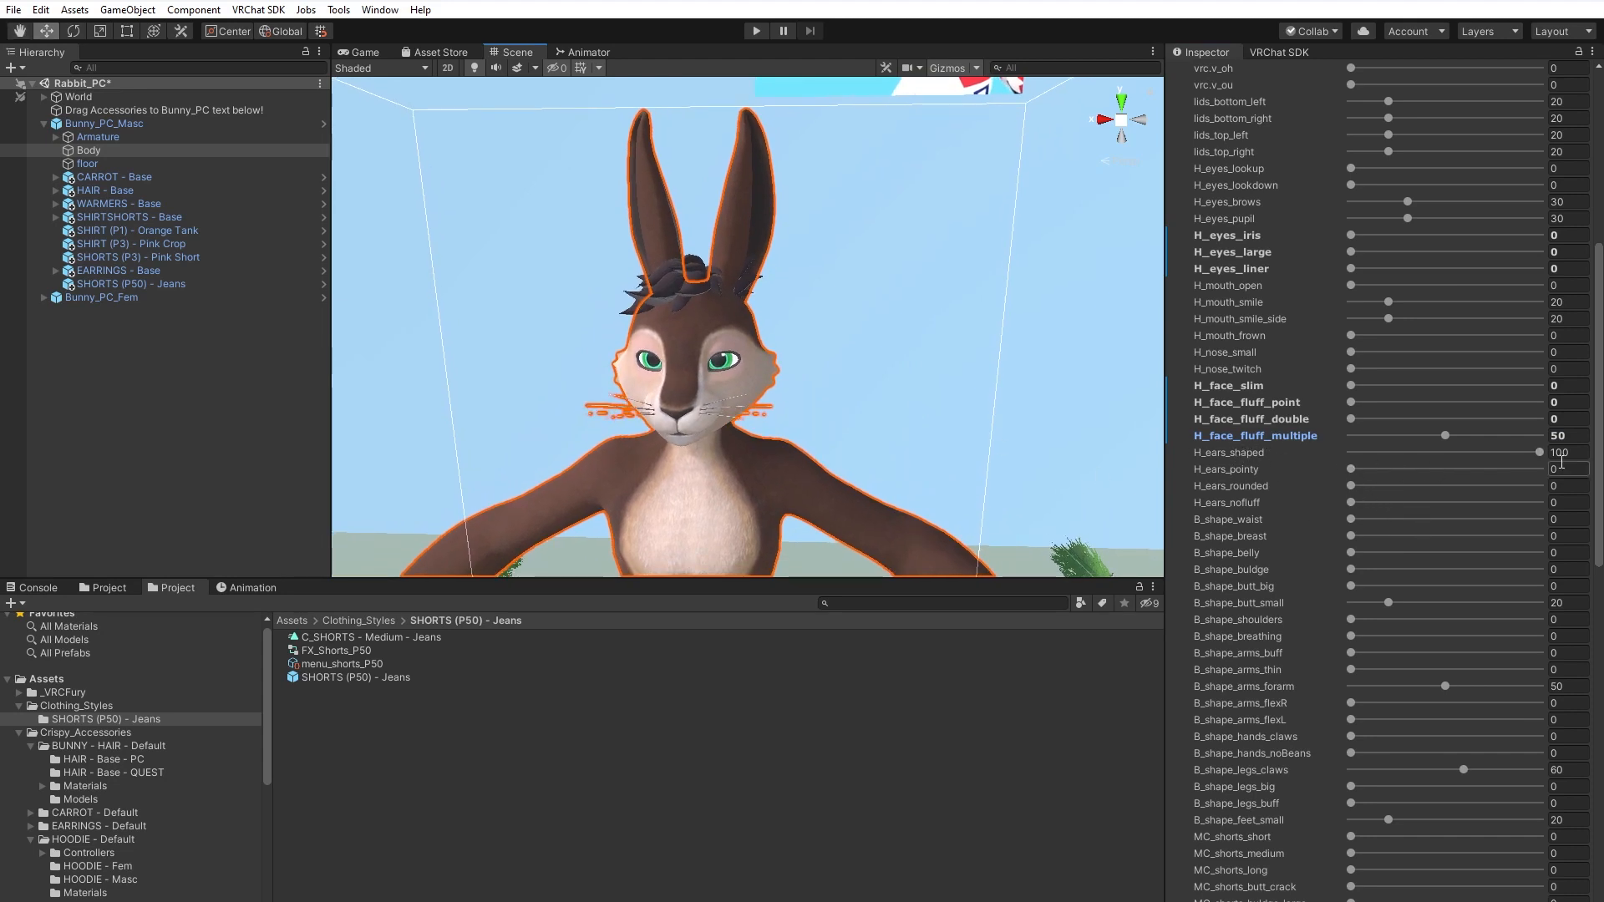
{"action": "left_click_drag", "start_coordinate": [1537, 453], "coordinate": [1284, 453]}
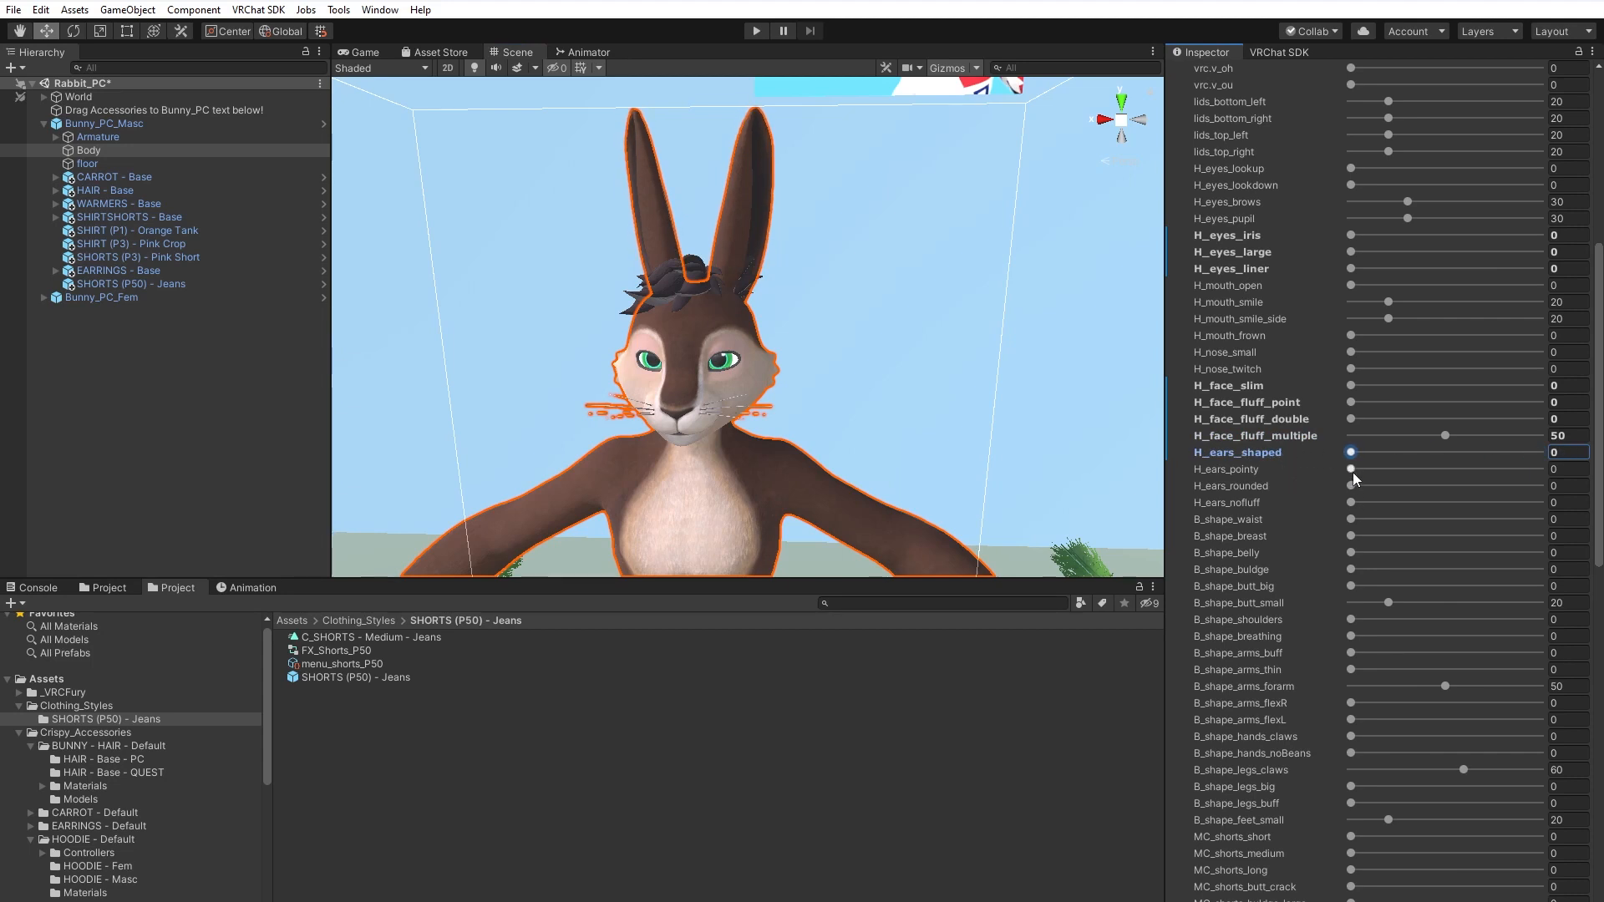
{"action": "left_click_drag", "start_coordinate": [1352, 470], "coordinate": [1546, 467]}
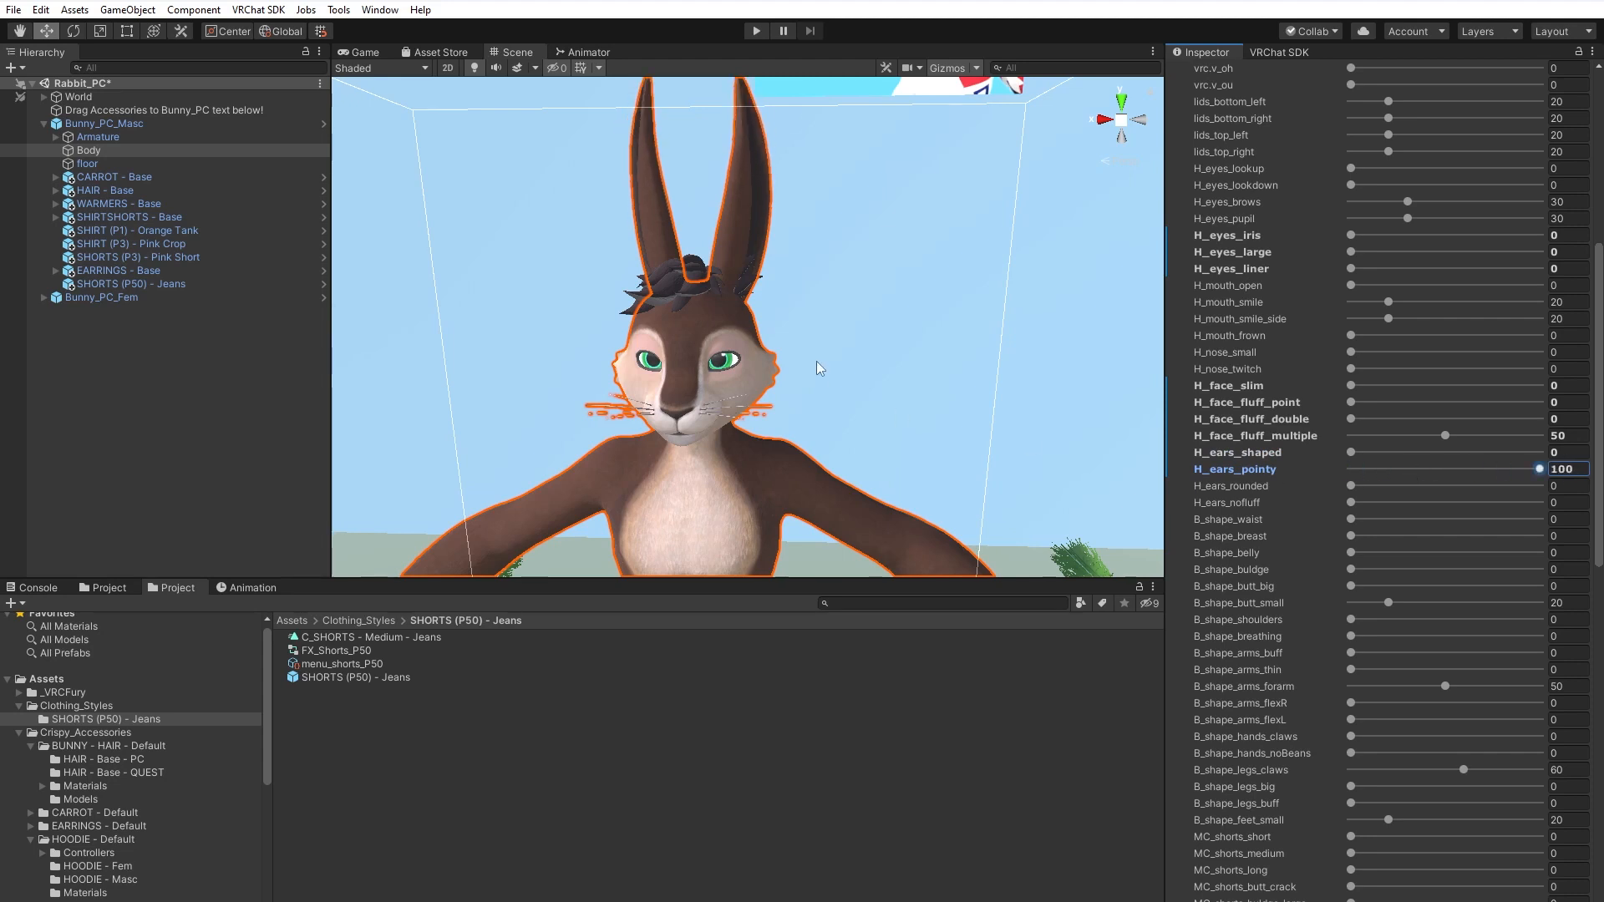
{"action": "middle_click_drag", "start_coordinate": [817, 362], "coordinate": [839, 370]}
{"action": "mouse_move", "coordinate": [898, 347]}
{"action": "left_mouse_down", "text": "alt"}
{"action": "mouse_move", "coordinate": [745, 327]}
{"action": "mouse_move", "coordinate": [906, 330]}
{"action": "mouse_move", "coordinate": [891, 339]}
{"action": "left_mouse_up", "text": "alt"}
{"action": "left_click_drag", "start_coordinate": [1540, 469], "coordinate": [1326, 488]}
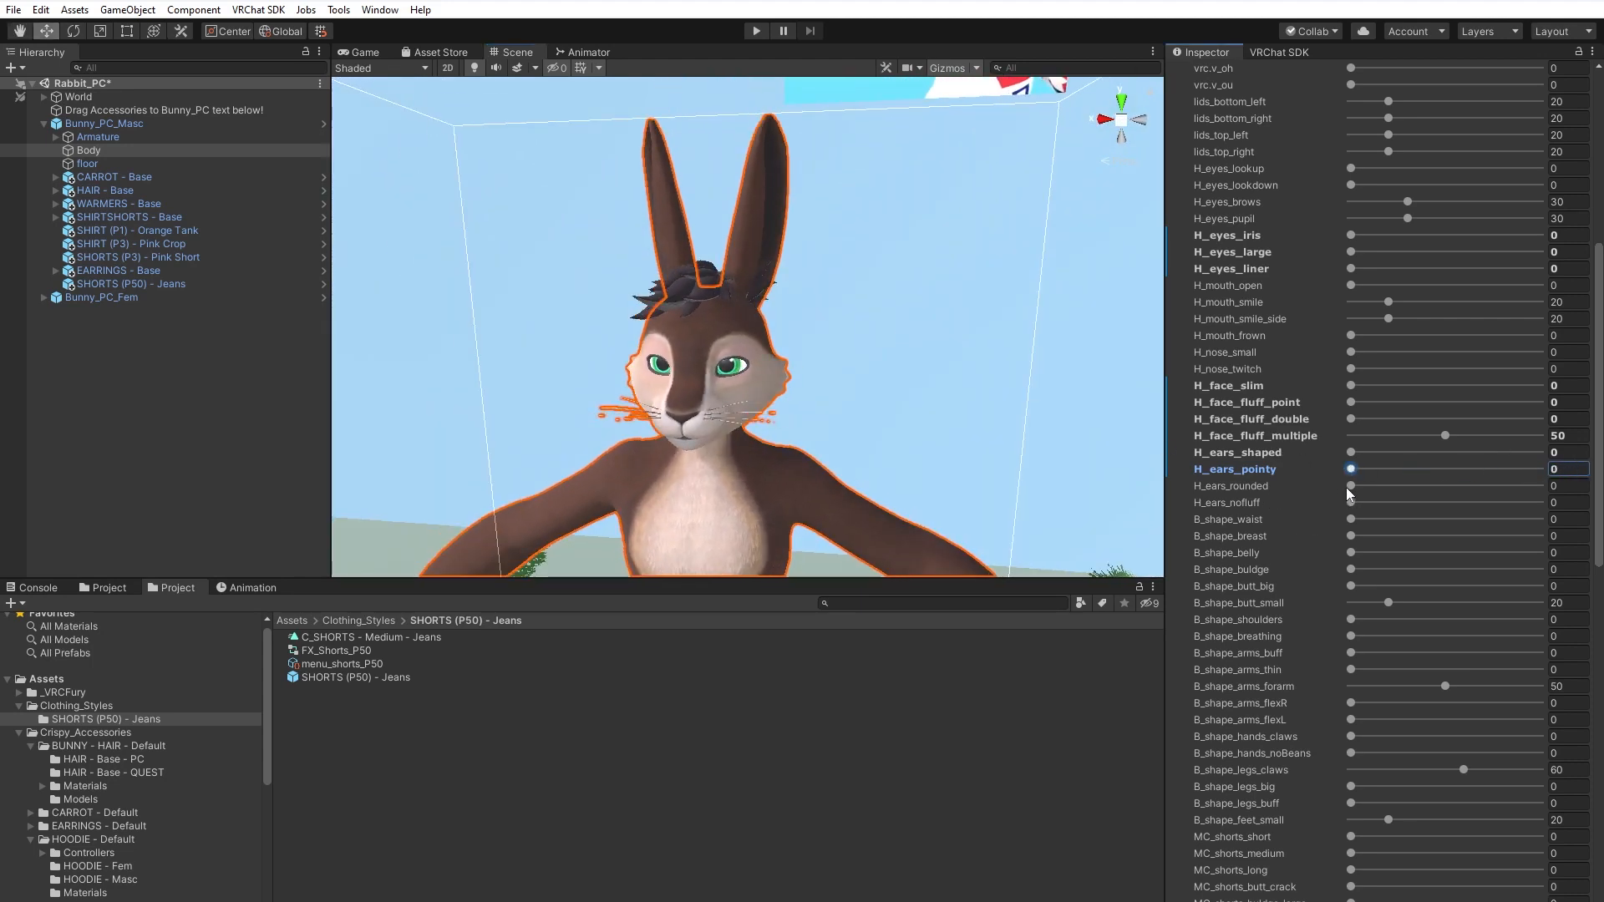
Try H_ears_rounded at 100, also combined with H_ears_shaped at about 50, ending with H_ears_rounded at 0 and H_ears_shaped at 100.
{"action": "left_click_drag", "start_coordinate": [1352, 489], "coordinate": [1542, 496]}
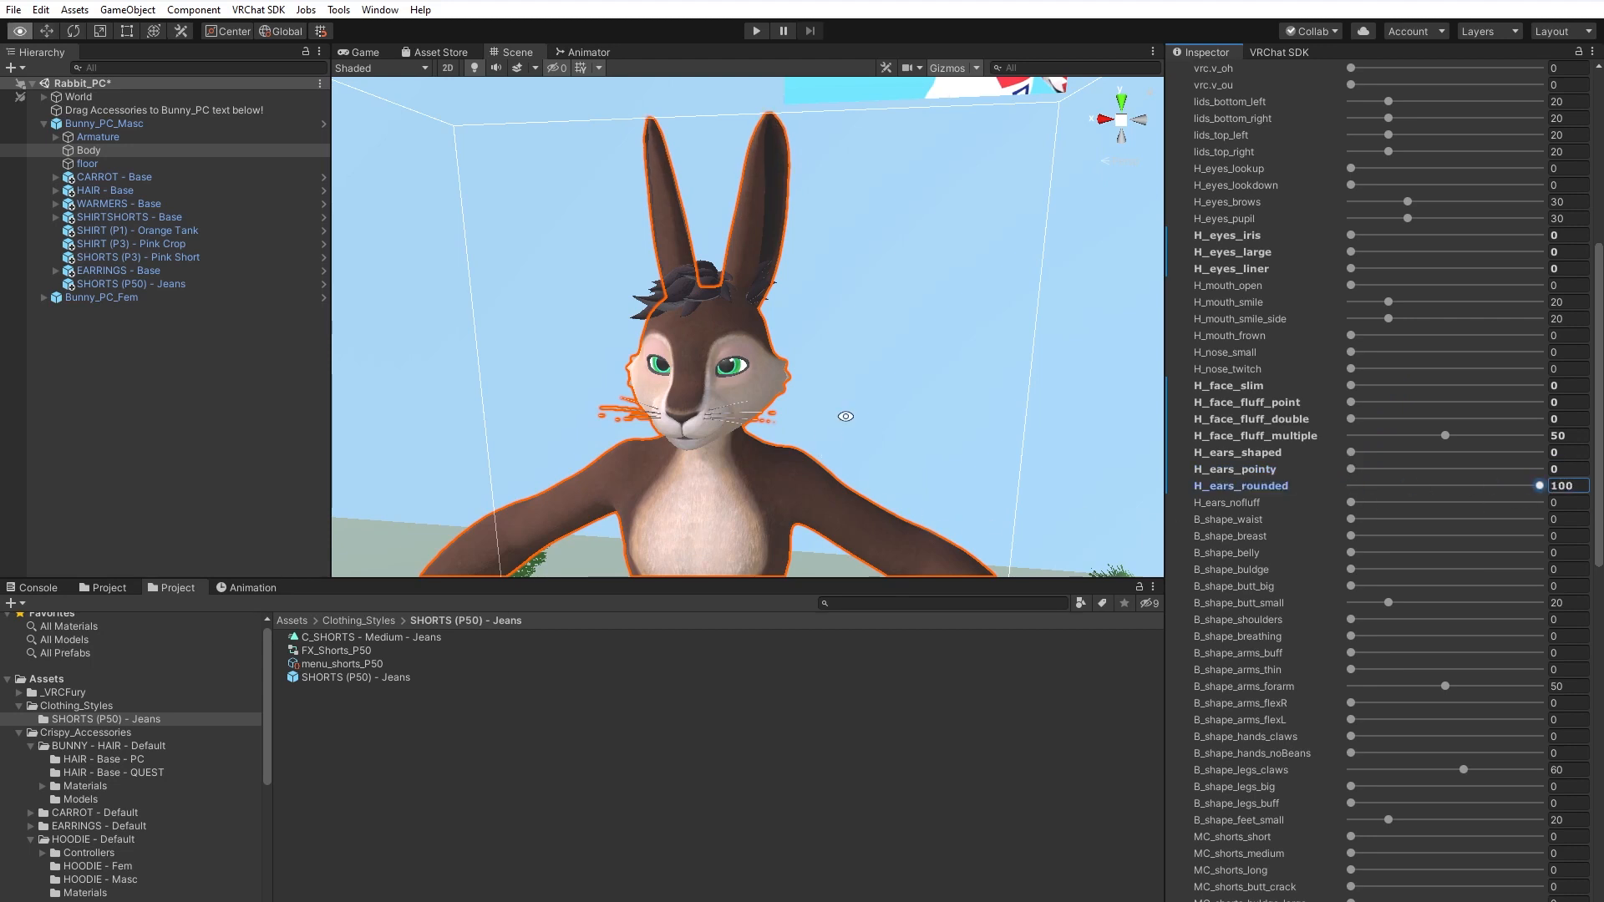
{"action": "left_click_drag", "start_coordinate": [838, 351], "coordinate": [875, 359], "text": "alt"}
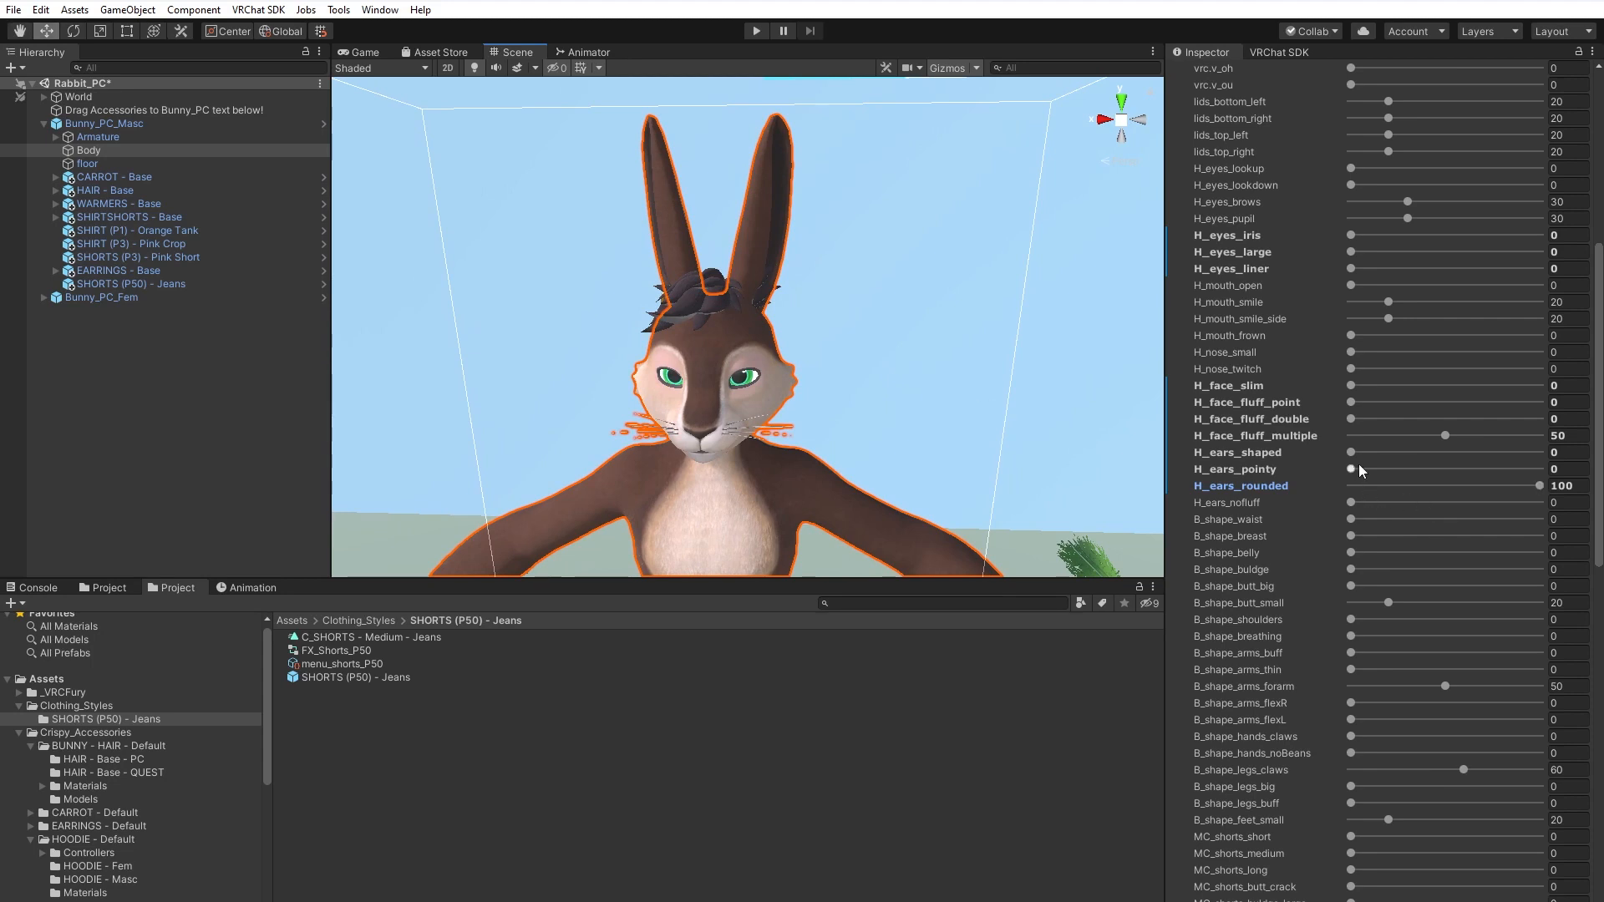
{"action": "left_click_drag", "start_coordinate": [1352, 452], "coordinate": [1408, 455]}
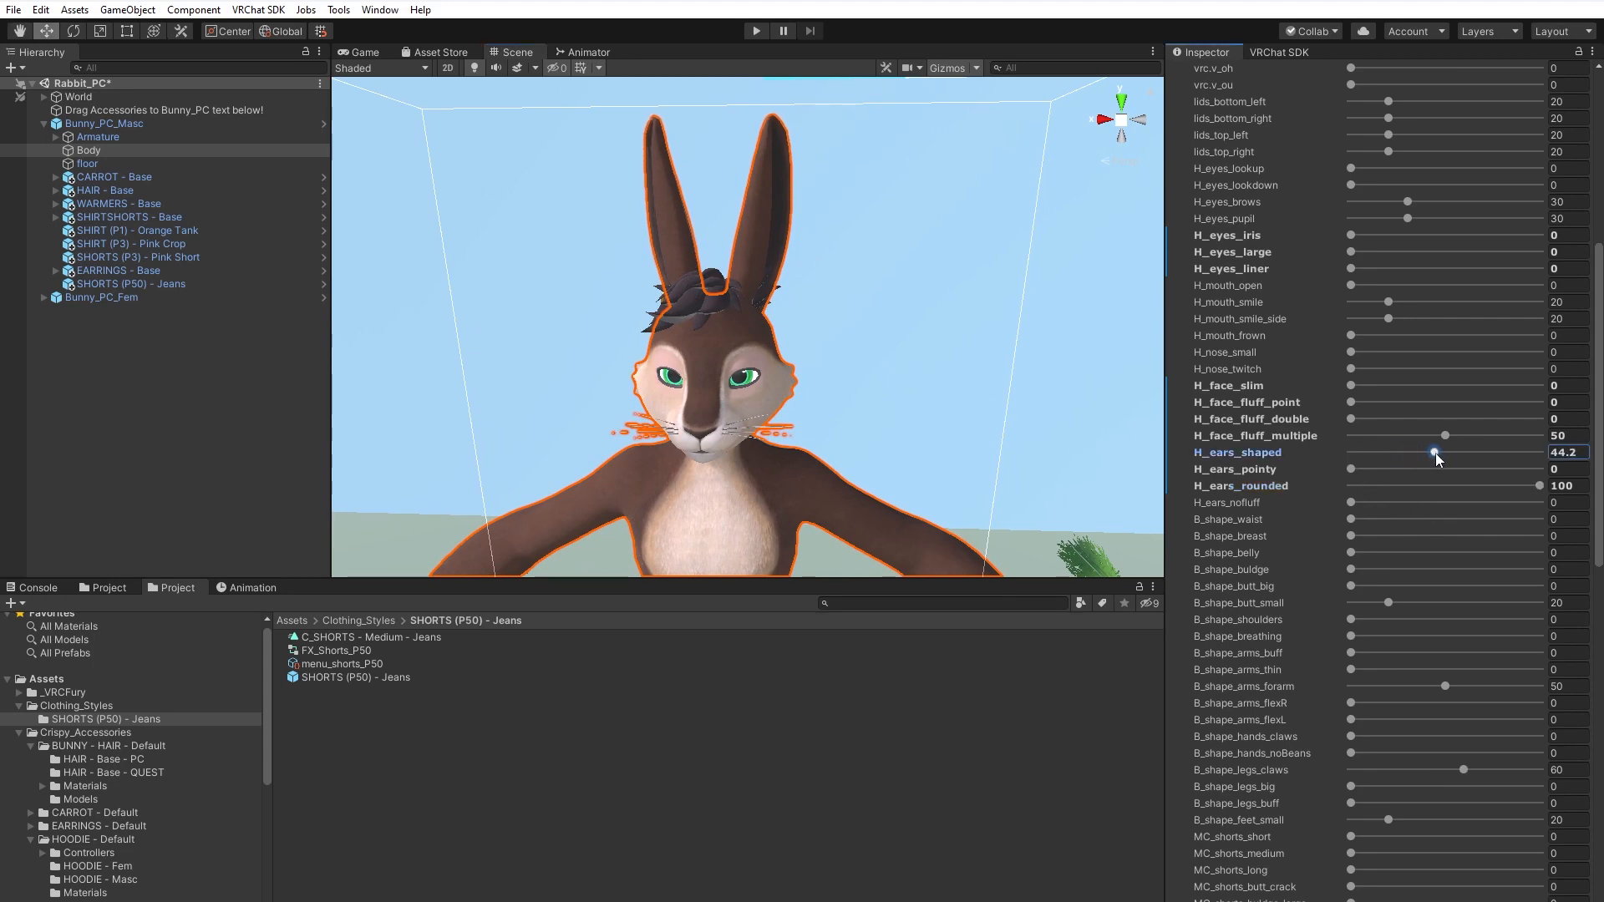
{"action": "left_click_drag", "start_coordinate": [1435, 453], "coordinate": [1445, 452]}
{"action": "left_click_drag", "start_coordinate": [685, 351], "coordinate": [849, 347], "text": "alt"}
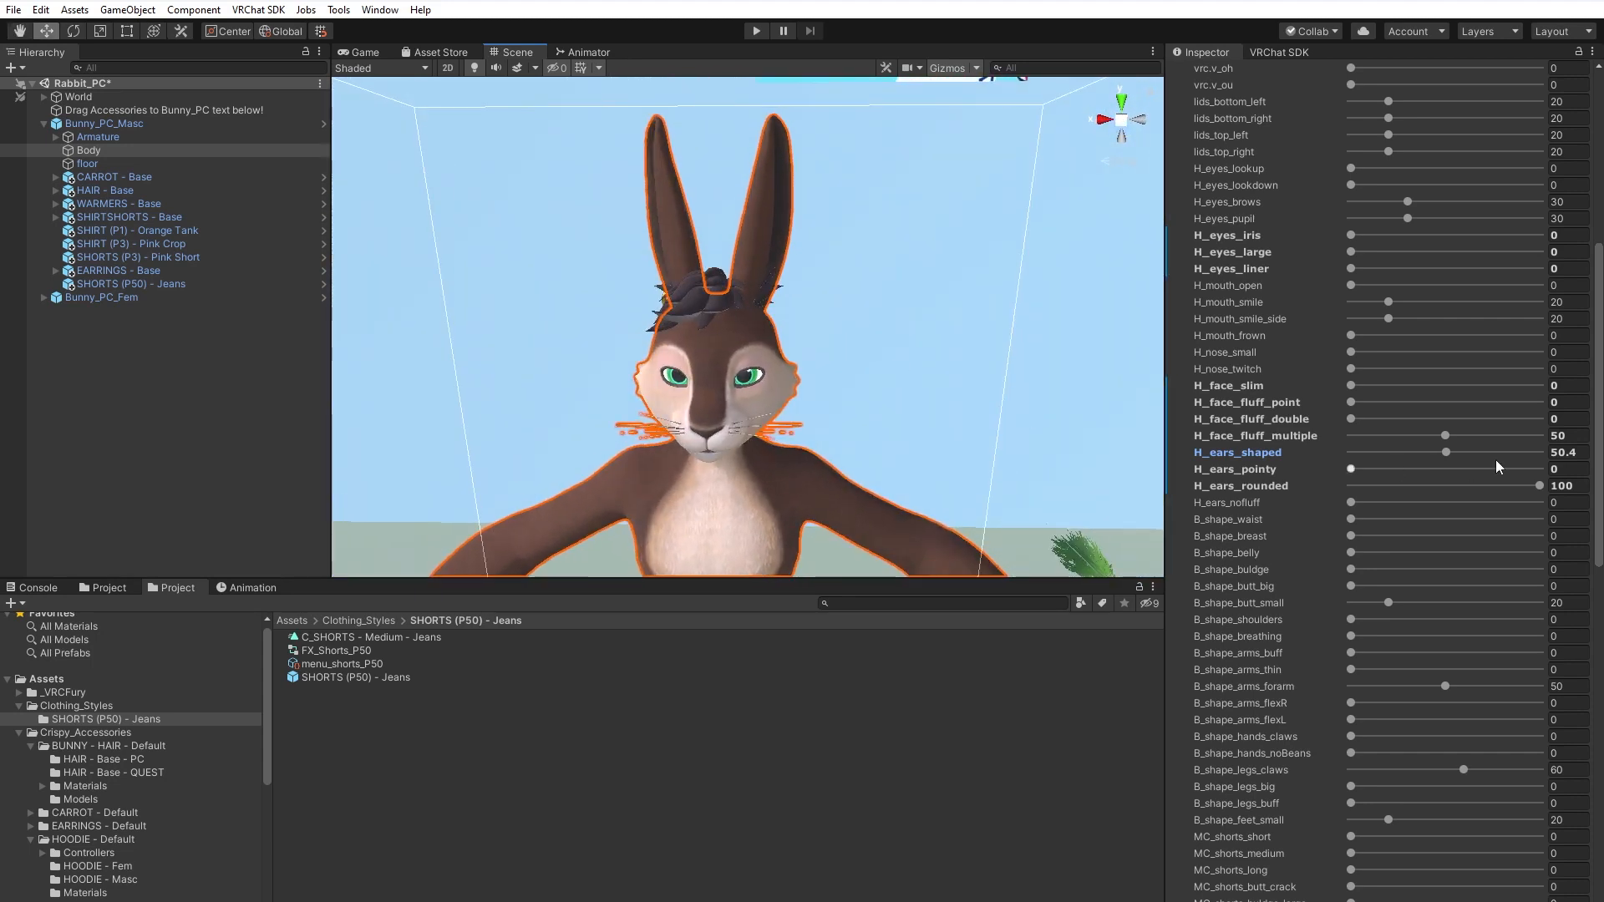
{"action": "left_click_drag", "start_coordinate": [1446, 451], "coordinate": [1292, 449]}
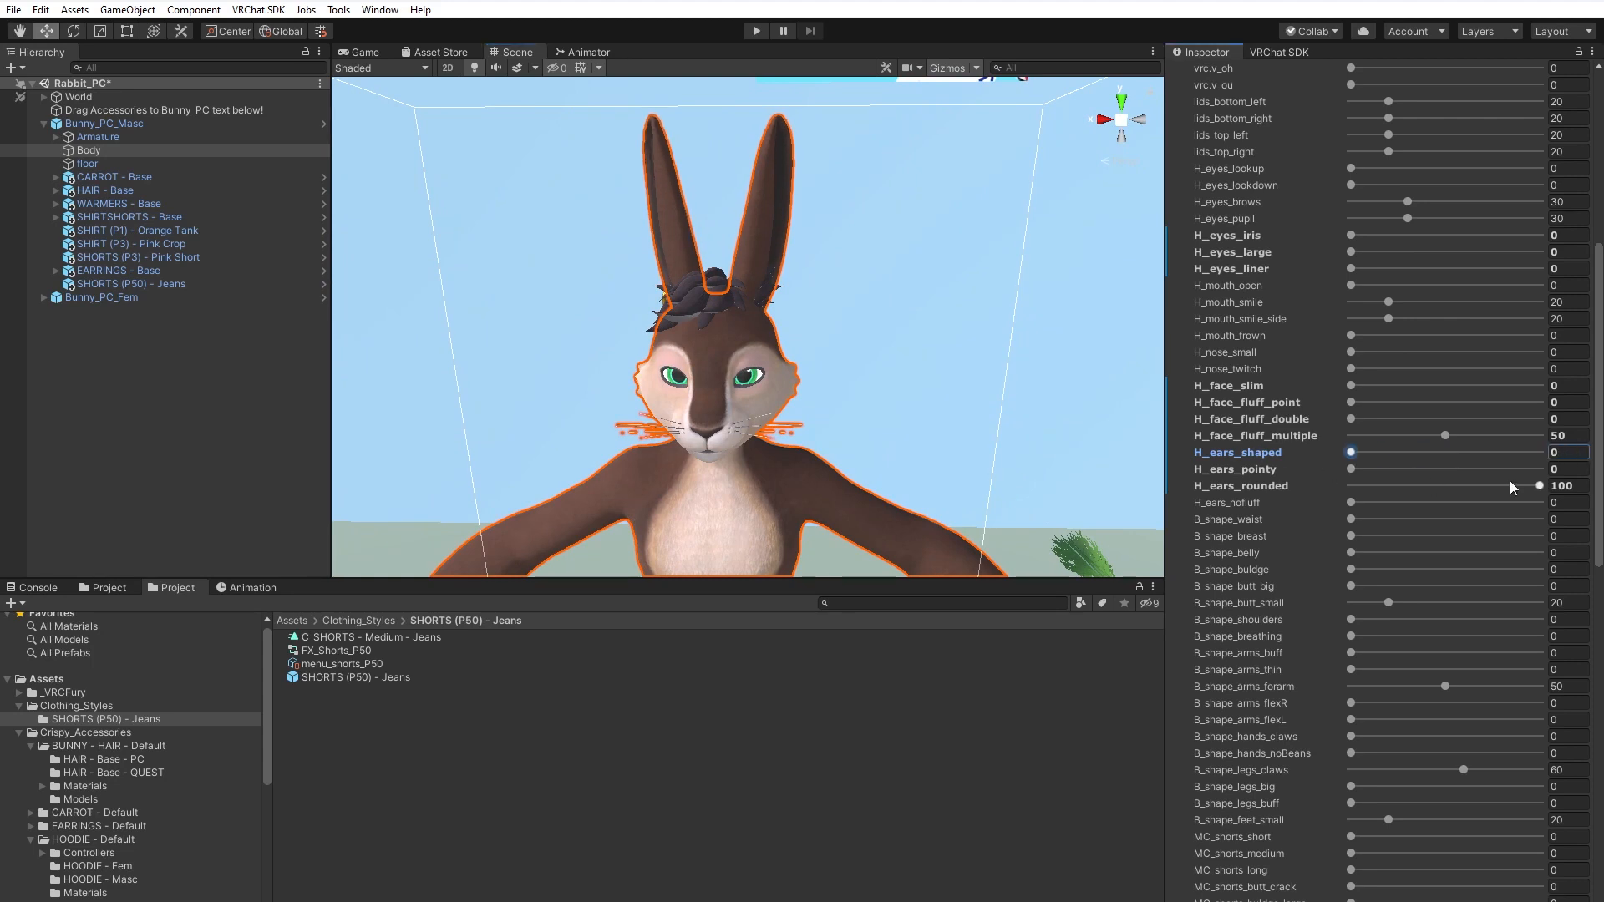
{"action": "left_click_drag", "start_coordinate": [1541, 486], "coordinate": [1544, 452]}
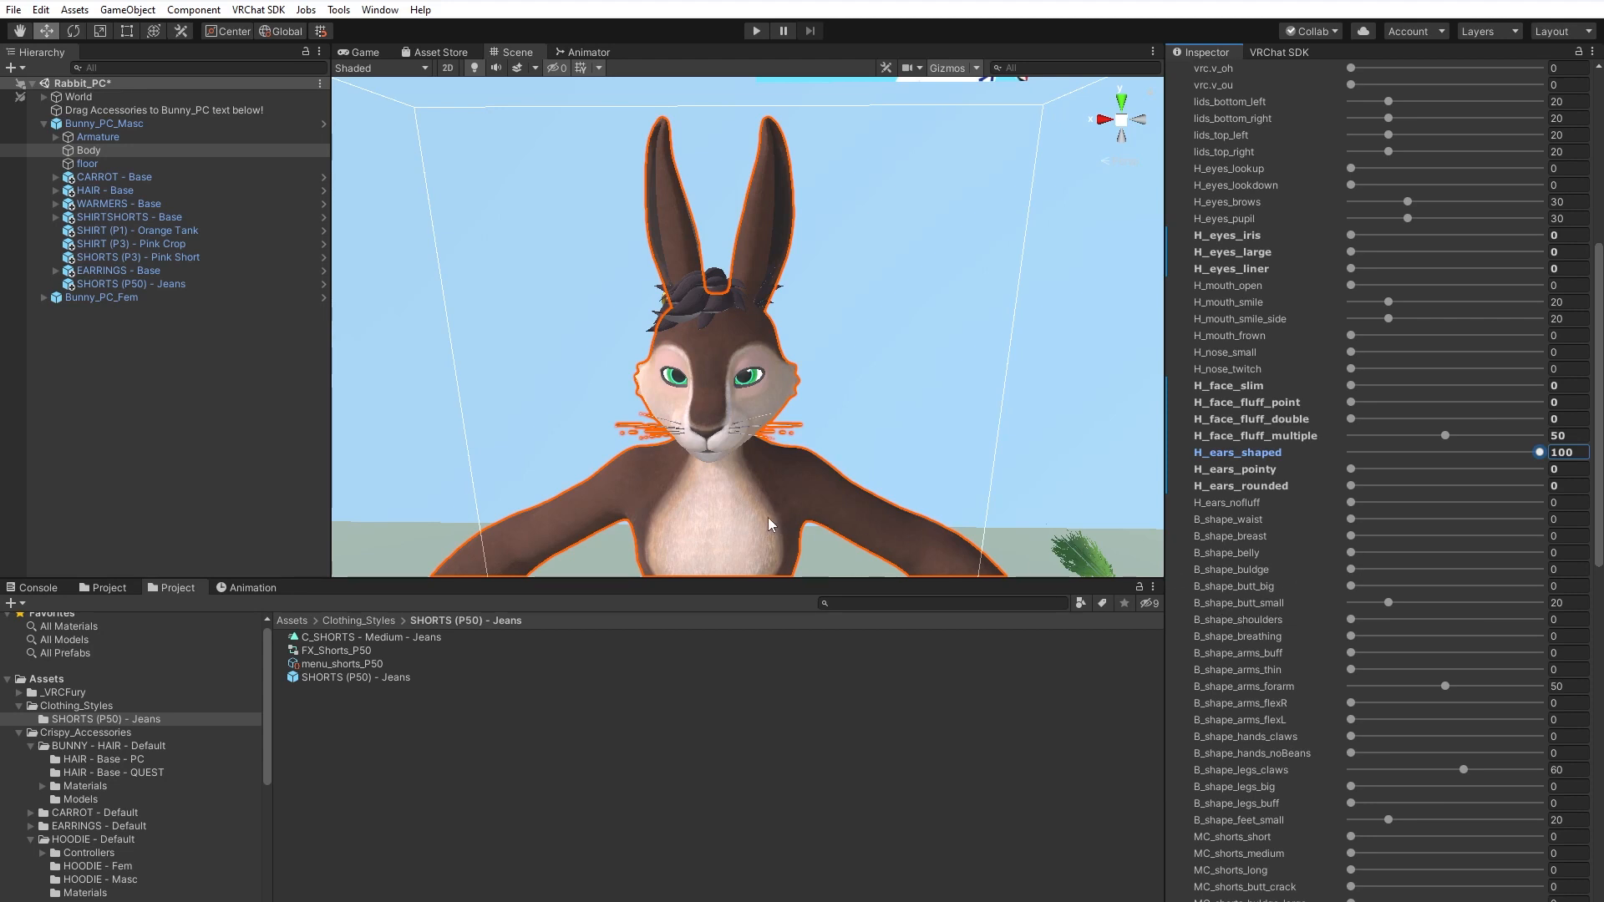
Try the Body's B_shape_breast blendshape at 100 and reduce it to about 15, checking the chest from the side.
{"action": "left_click_drag", "start_coordinate": [735, 524], "coordinate": [1287, 548], "text": "alt"}
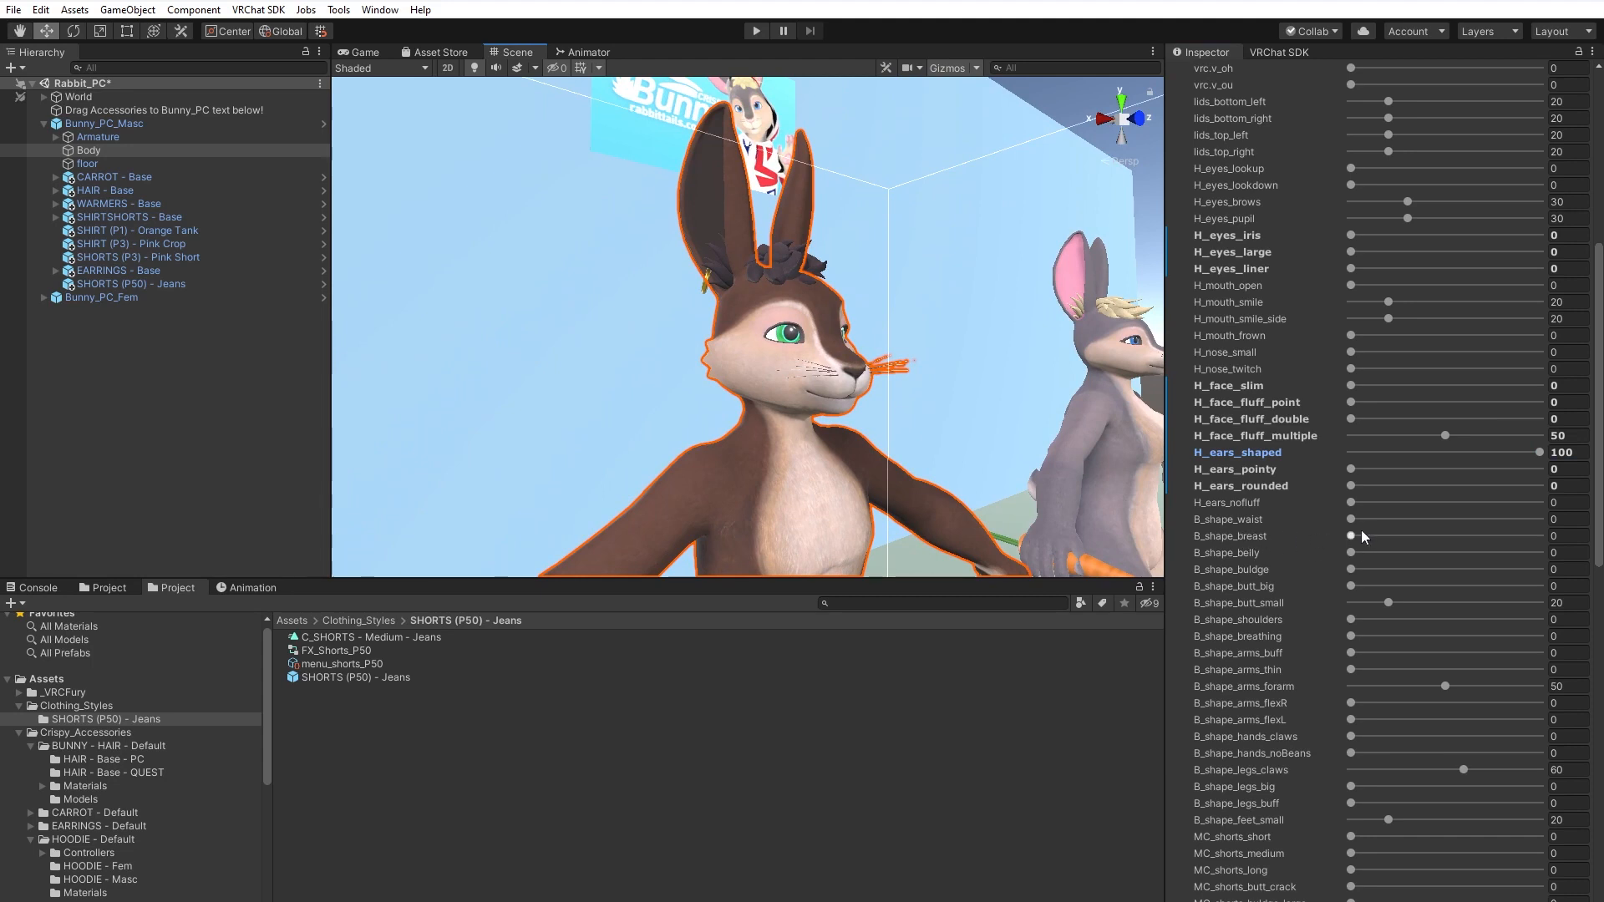
{"action": "left_click_drag", "start_coordinate": [1352, 535], "coordinate": [1597, 535]}
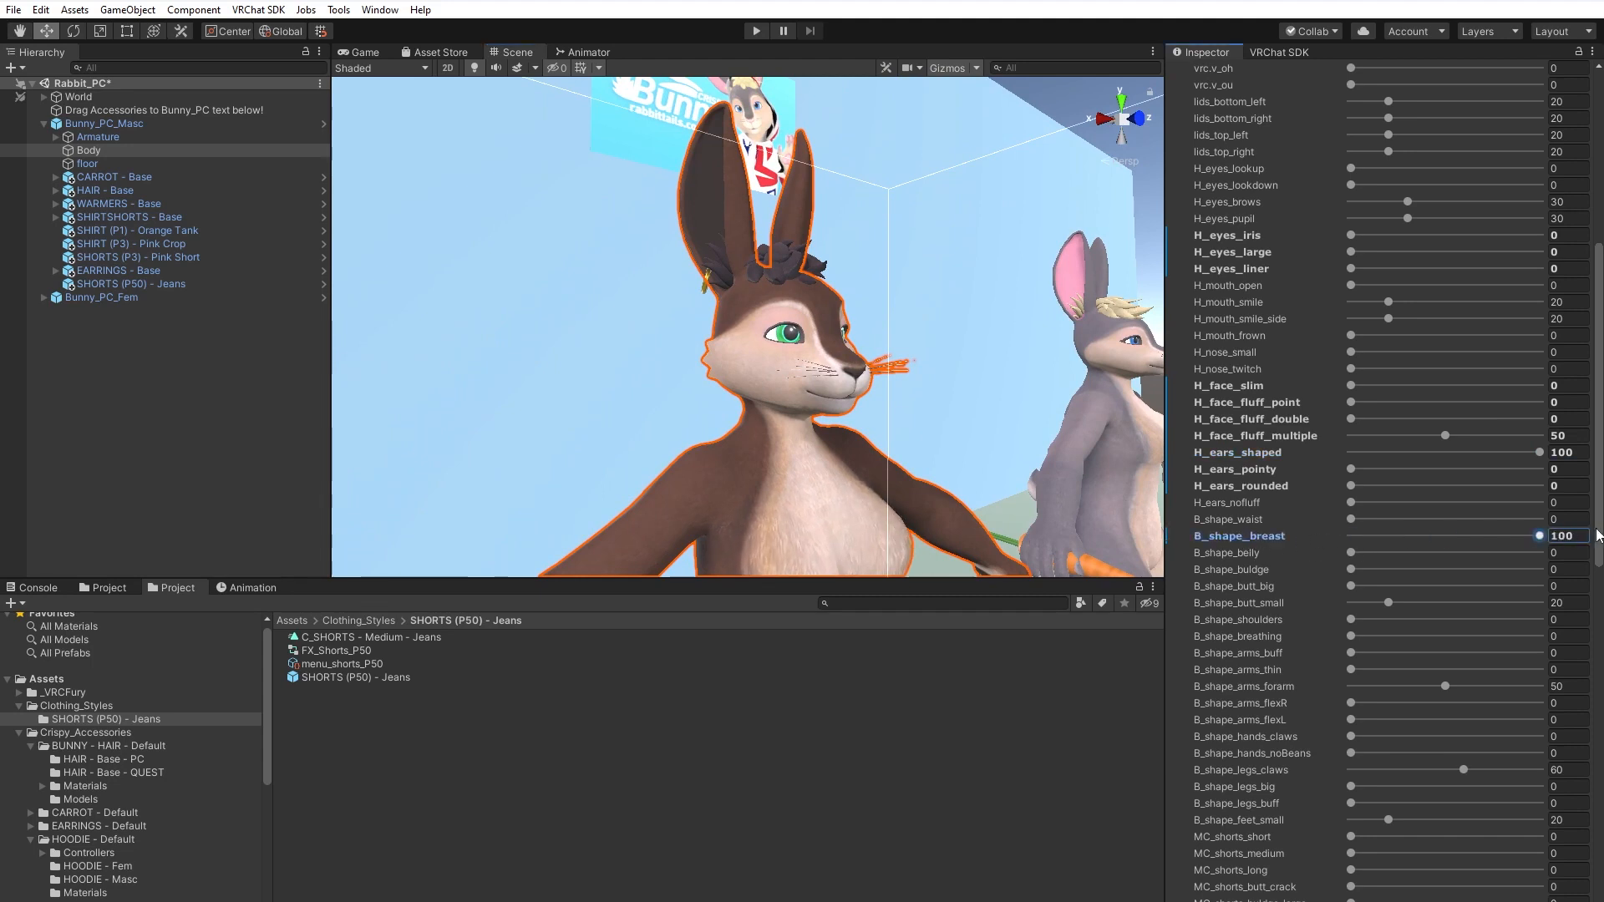
{"action": "scroll", "coordinate": [780, 399], "scroll_direction": "down", "scroll_amount": 5}
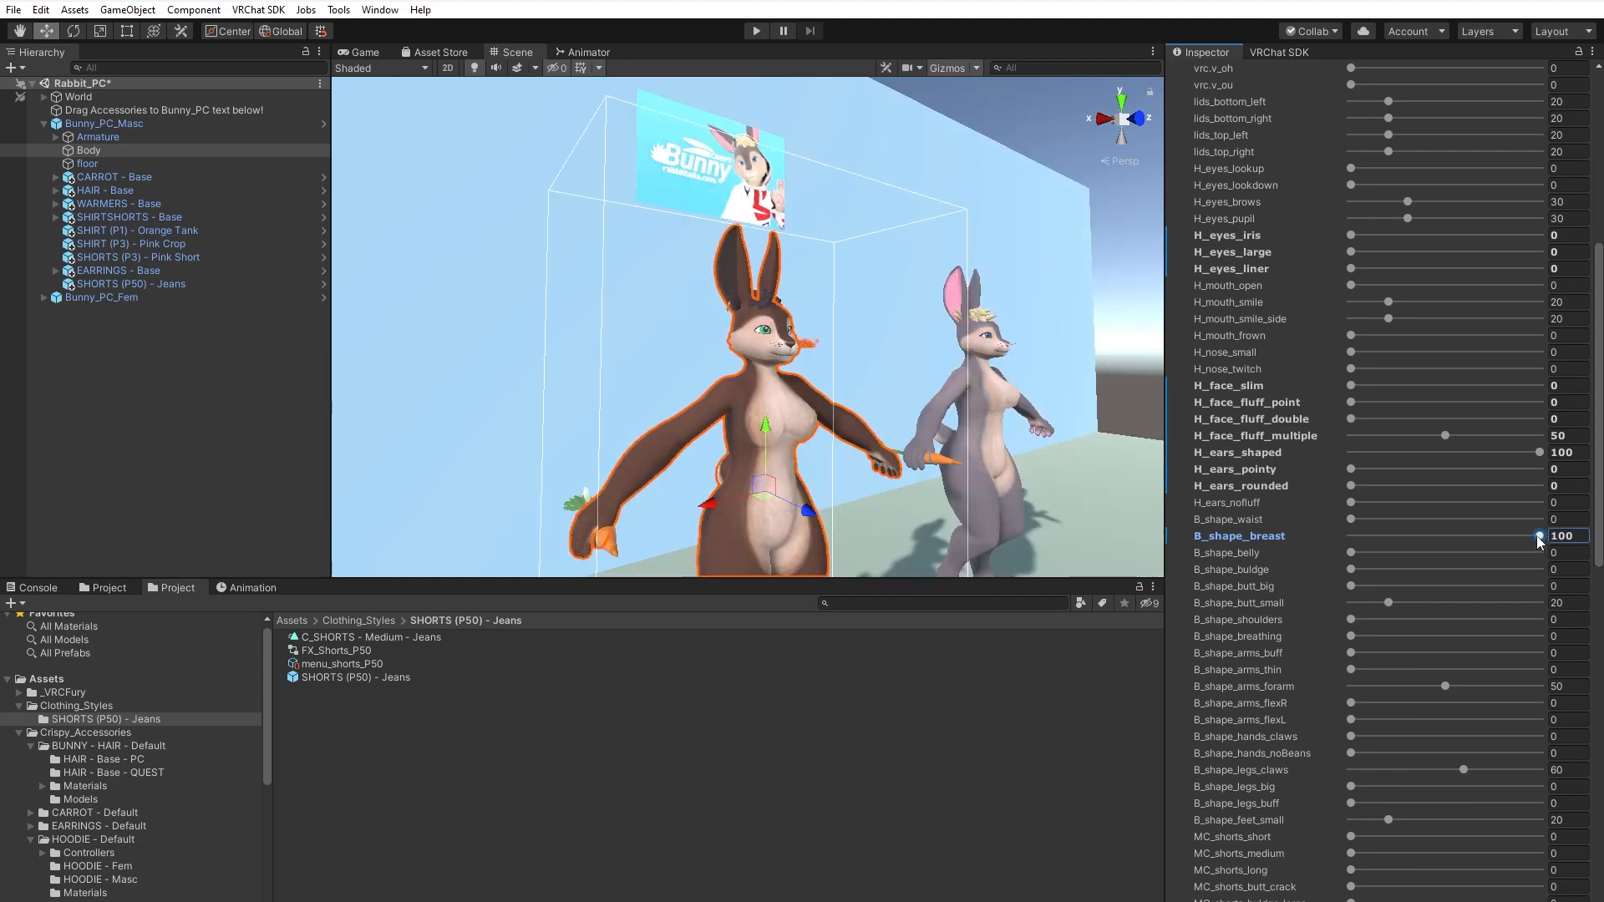
{"action": "left_click_drag", "start_coordinate": [1540, 540], "coordinate": [1379, 543]}
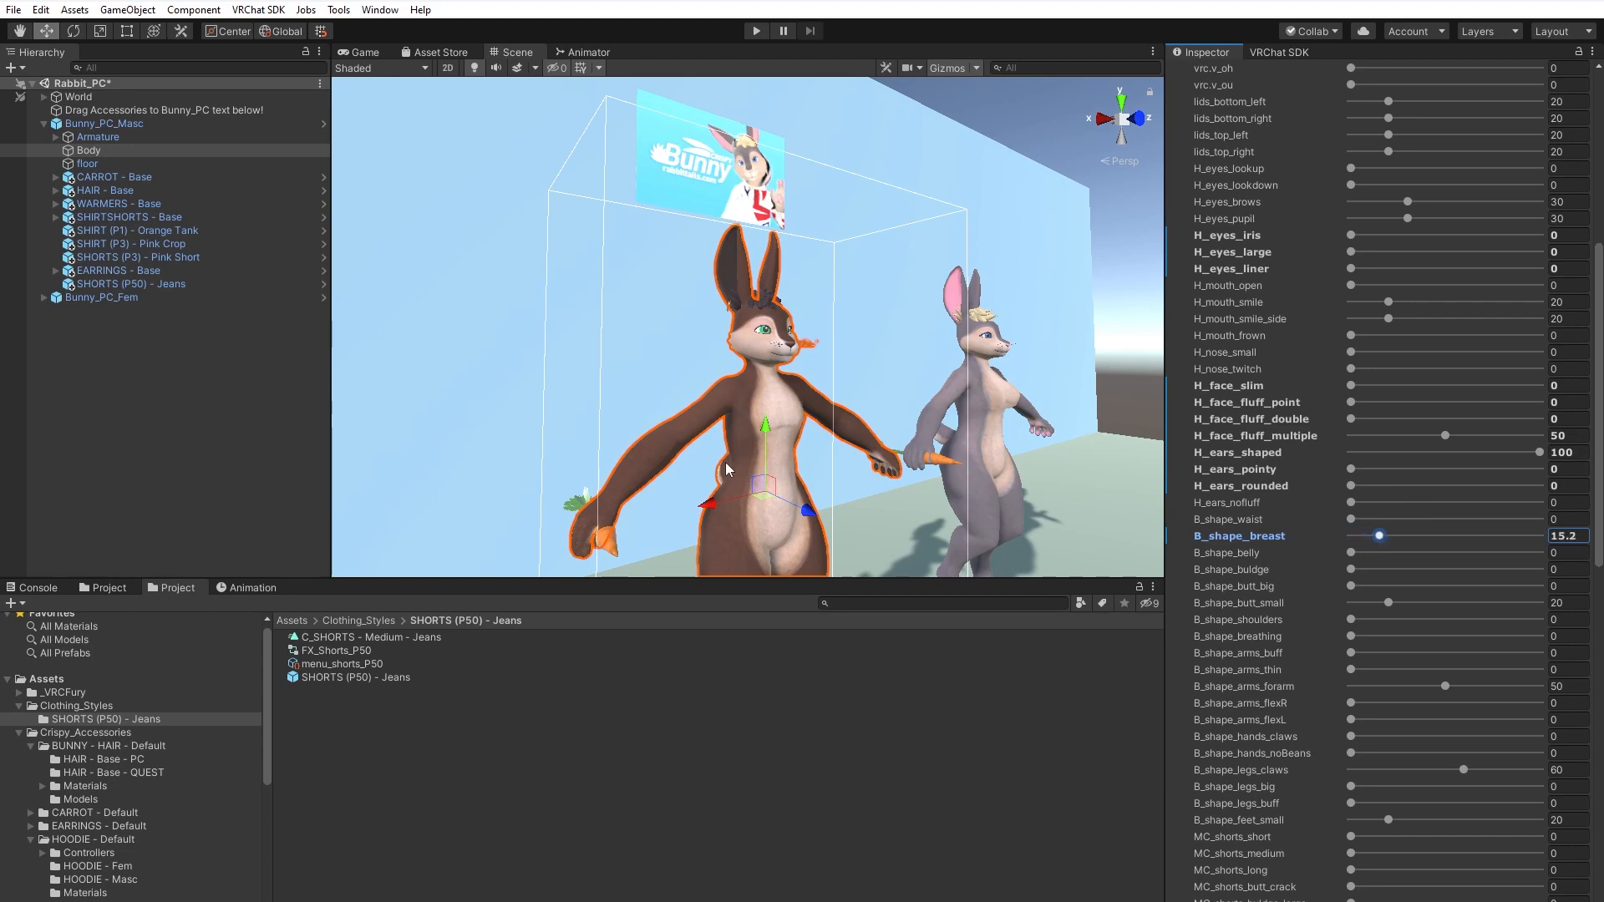
{"action": "scroll", "coordinate": [726, 469], "scroll_direction": "up", "scroll_amount": 3}
{"action": "left_click_drag", "start_coordinate": [731, 466], "coordinate": [940, 422], "text": "alt"}
{"action": "mouse_move", "coordinate": [1378, 535]}
{"action": "left_mouse_down"}
{"action": "mouse_move", "coordinate": [1393, 539]}
{"action": "mouse_move", "coordinate": [1379, 539]}
{"action": "left_mouse_up"}
{"action": "left_click_drag", "start_coordinate": [971, 505], "coordinate": [1017, 469], "text": "alt"}
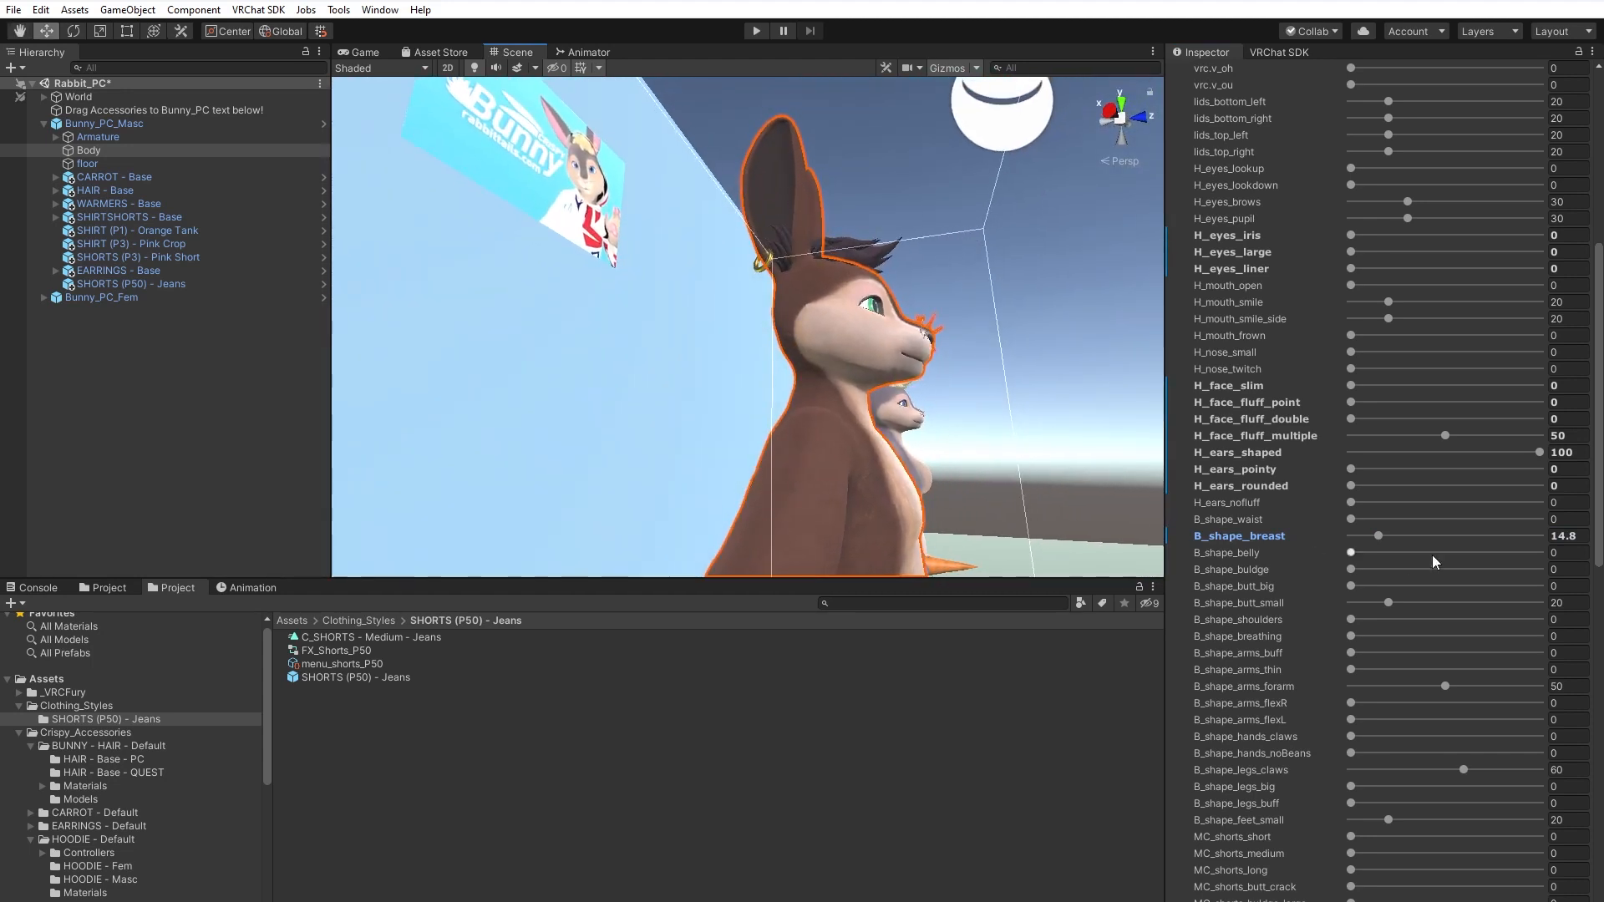
Try B_shape_breast at about 44 and return it to 0.
{"action": "left_click_drag", "start_coordinate": [1380, 535], "coordinate": [1434, 539]}
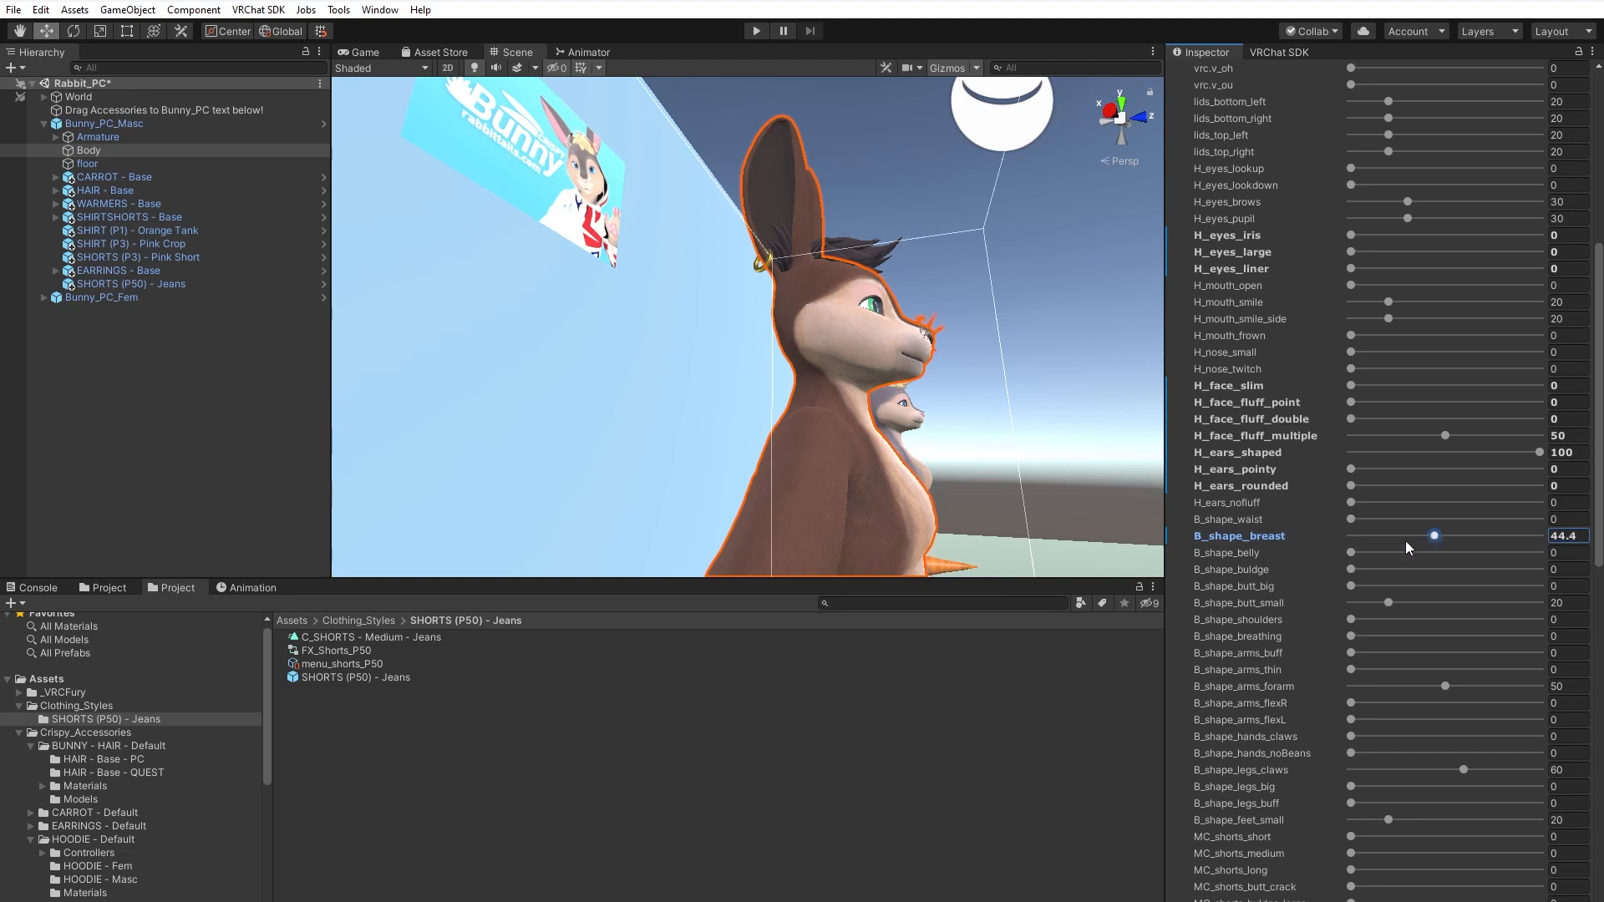
{"action": "scroll", "coordinate": [903, 495], "scroll_direction": "down", "scroll_amount": 5}
{"action": "left_click_drag", "start_coordinate": [964, 460], "coordinate": [886, 467], "text": "alt"}
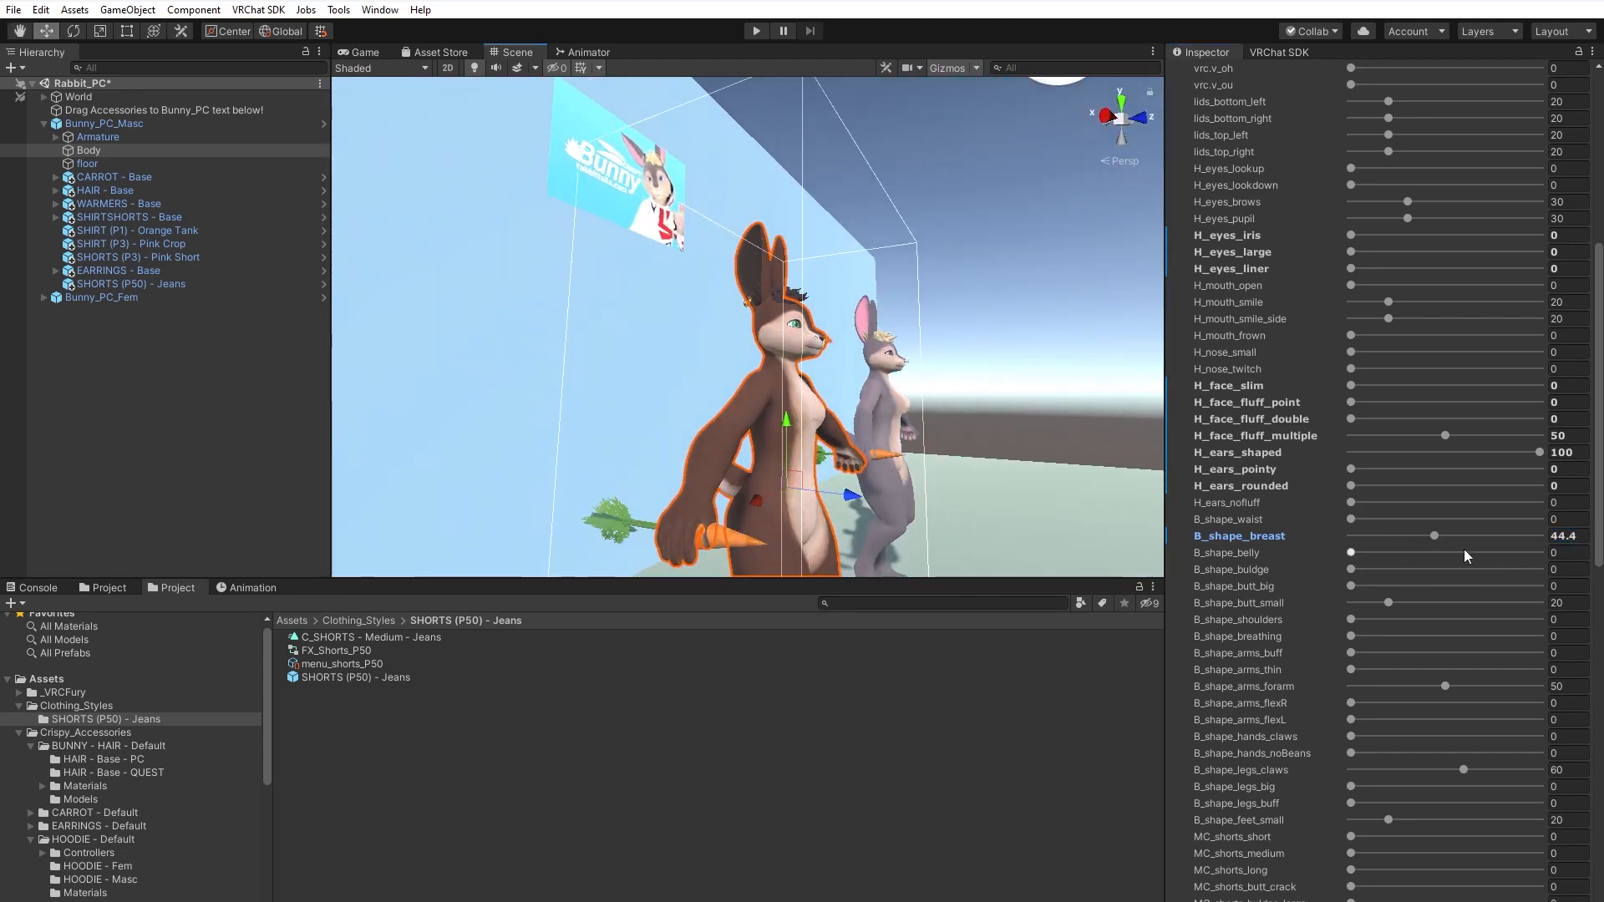
{"action": "left_click_drag", "start_coordinate": [1434, 537], "coordinate": [1352, 539]}
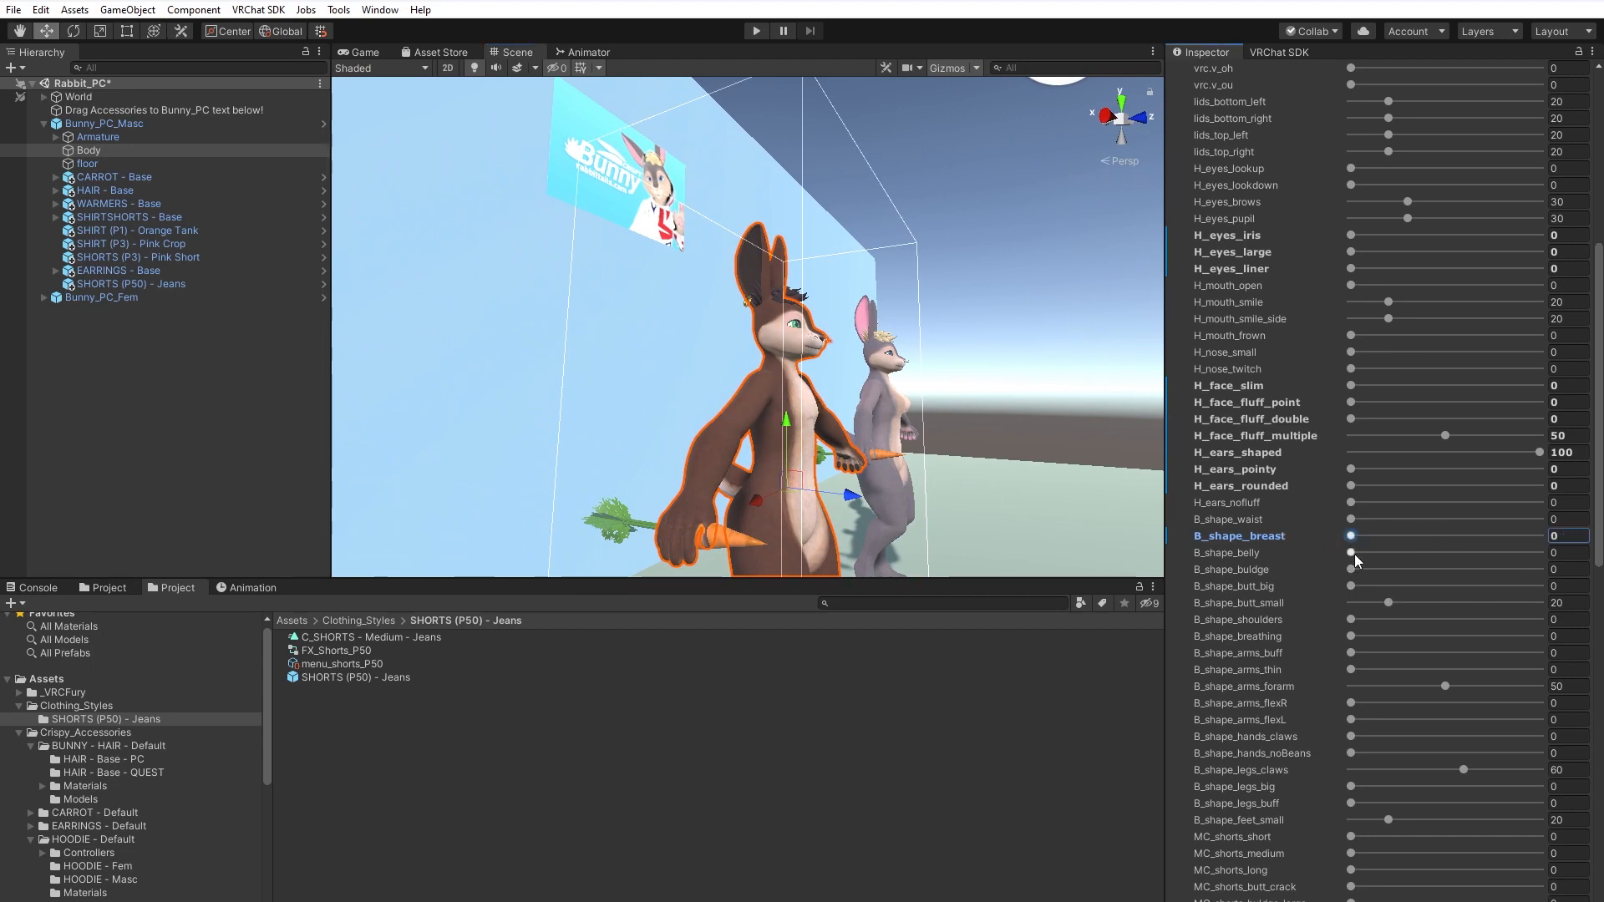
Try the Body's B_shape_belly blendshape at 100 and reduce it to about 35, checking the belly from the front.
{"action": "left_click_drag", "start_coordinate": [1353, 553], "coordinate": [1561, 556]}
{"action": "left_click_drag", "start_coordinate": [1015, 462], "coordinate": [785, 489], "text": "alt"}
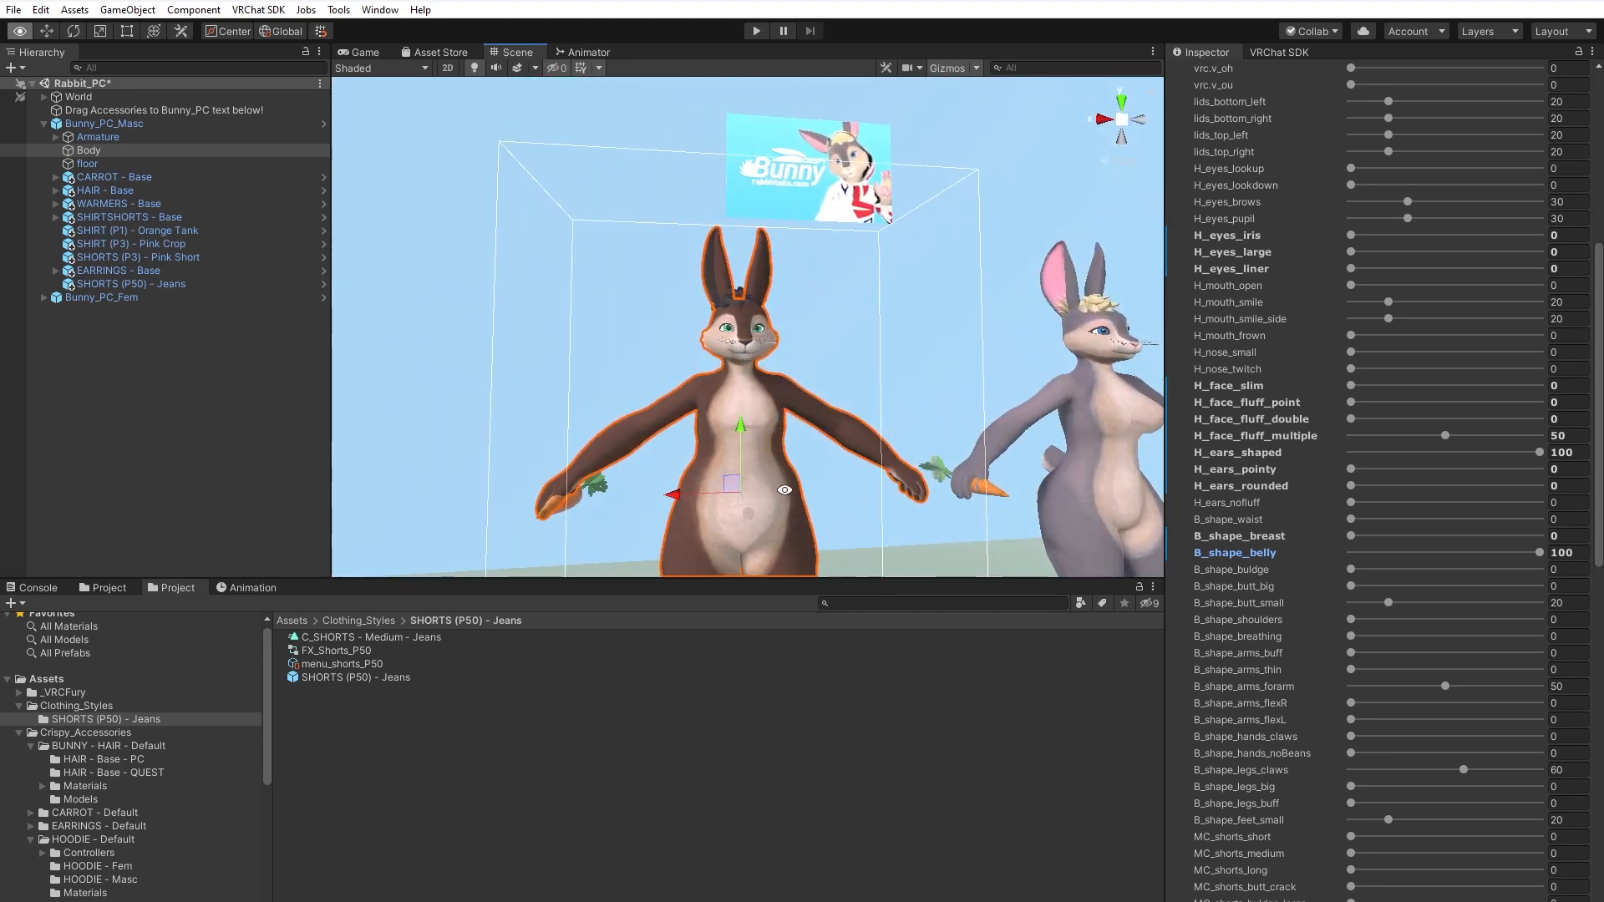
{"action": "left_click_drag", "start_coordinate": [1540, 553], "coordinate": [1419, 558]}
{"action": "left_click_drag", "start_coordinate": [869, 501], "coordinate": [710, 474], "text": "alt"}
{"action": "left_click_drag", "start_coordinate": [811, 478], "coordinate": [650, 477], "text": "alt"}
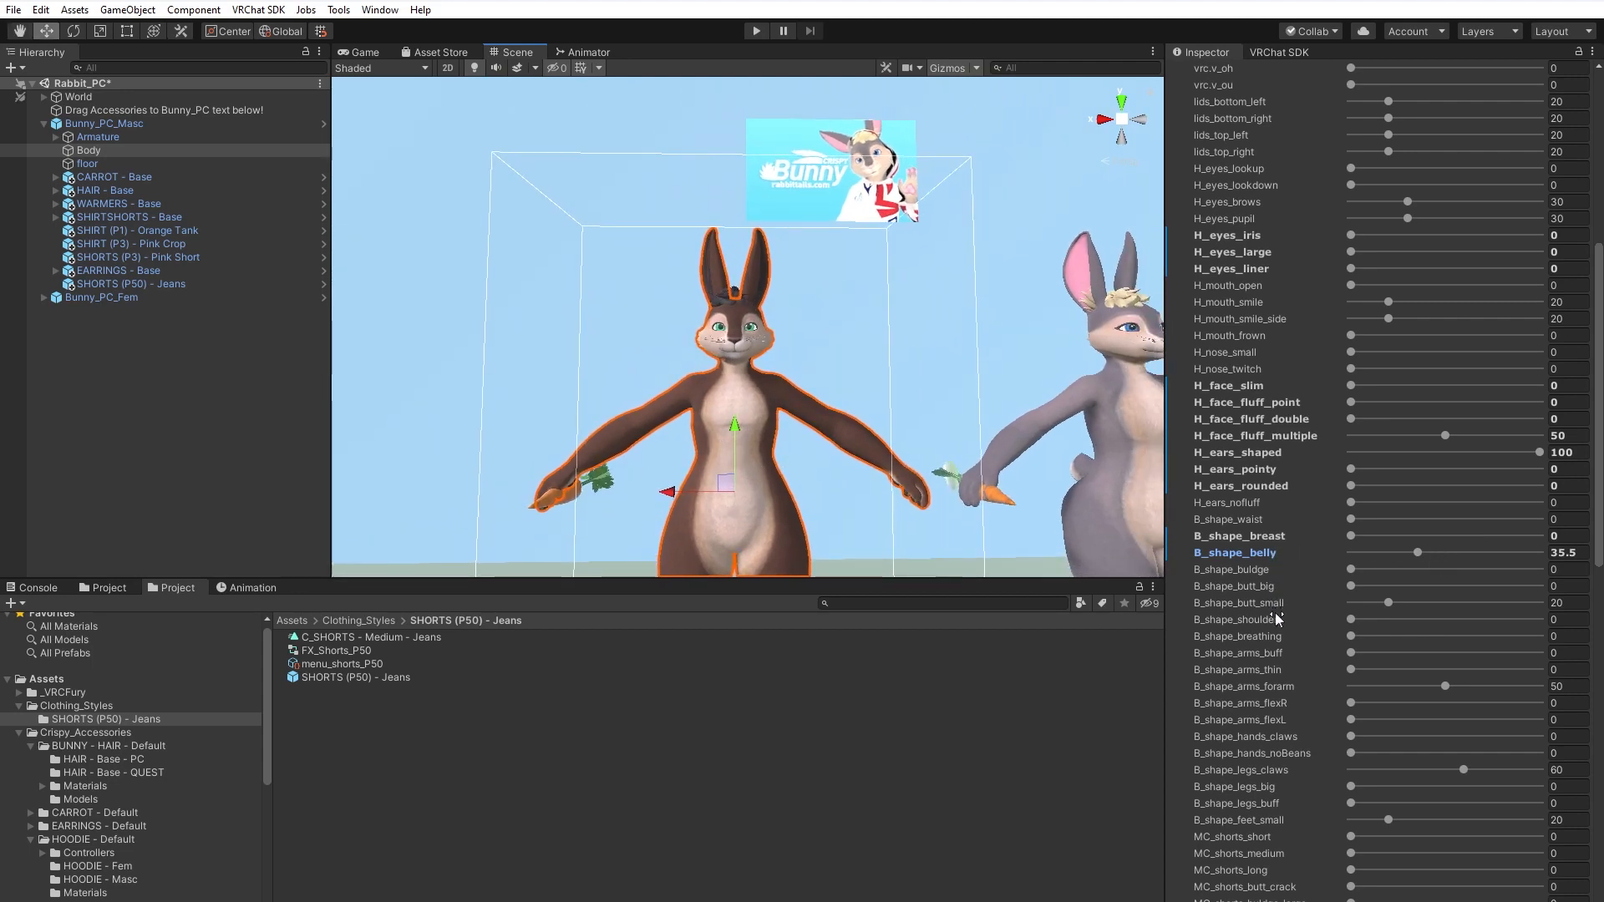
Try the B_shape_arms_buff blendshape at 100, and return both it and B_shape_belly to 0.
{"action": "left_click_drag", "start_coordinate": [1338, 655], "coordinate": [1560, 659]}
{"action": "mouse_move", "coordinate": [740, 467]}
{"action": "left_mouse_down", "text": "alt"}
{"action": "mouse_move", "coordinate": [1225, 477]}
{"action": "mouse_move", "coordinate": [360, 477]}
{"action": "mouse_move", "coordinate": [750, 462]}
{"action": "left_mouse_up", "text": "alt"}
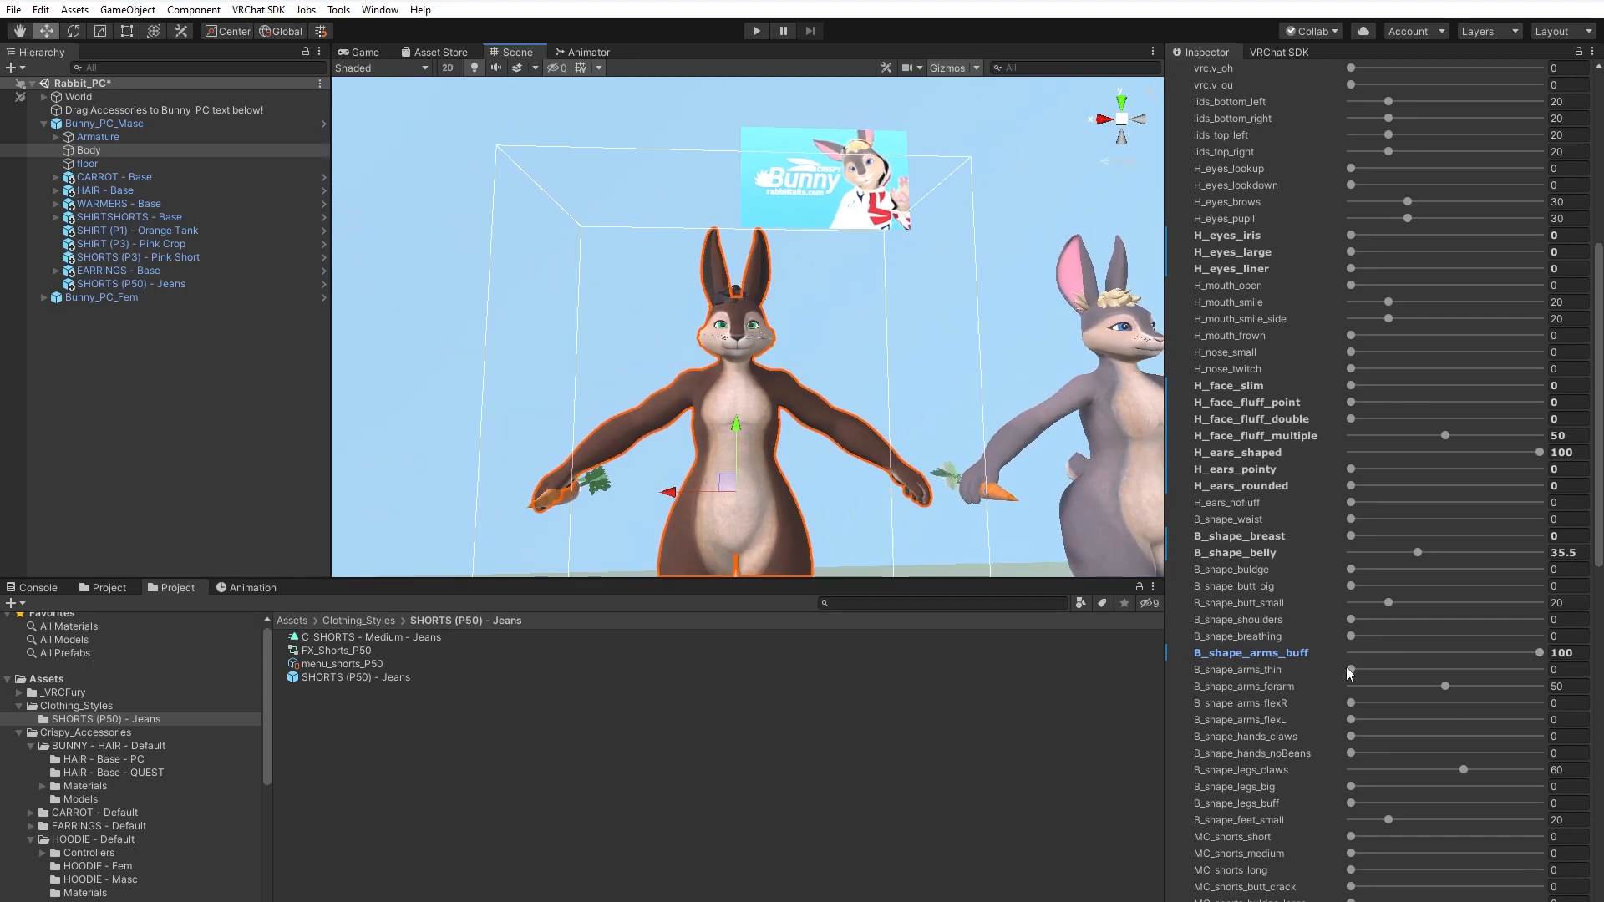
{"action": "left_click_drag", "start_coordinate": [1539, 654], "coordinate": [1341, 654]}
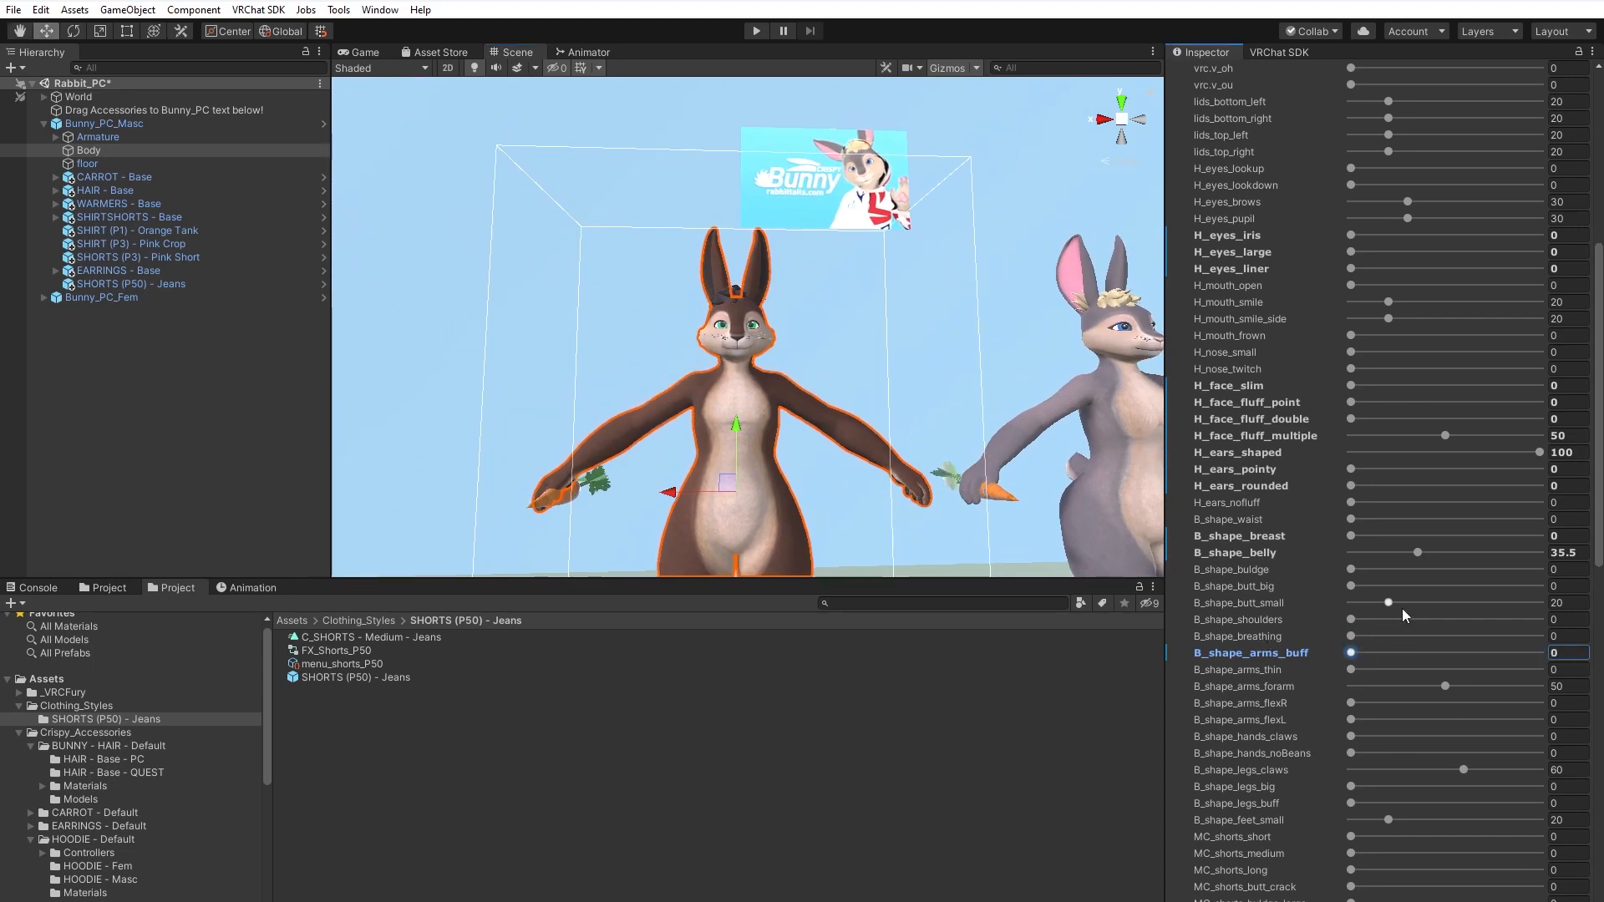
{"action": "left_click_drag", "start_coordinate": [1418, 554], "coordinate": [1253, 576]}
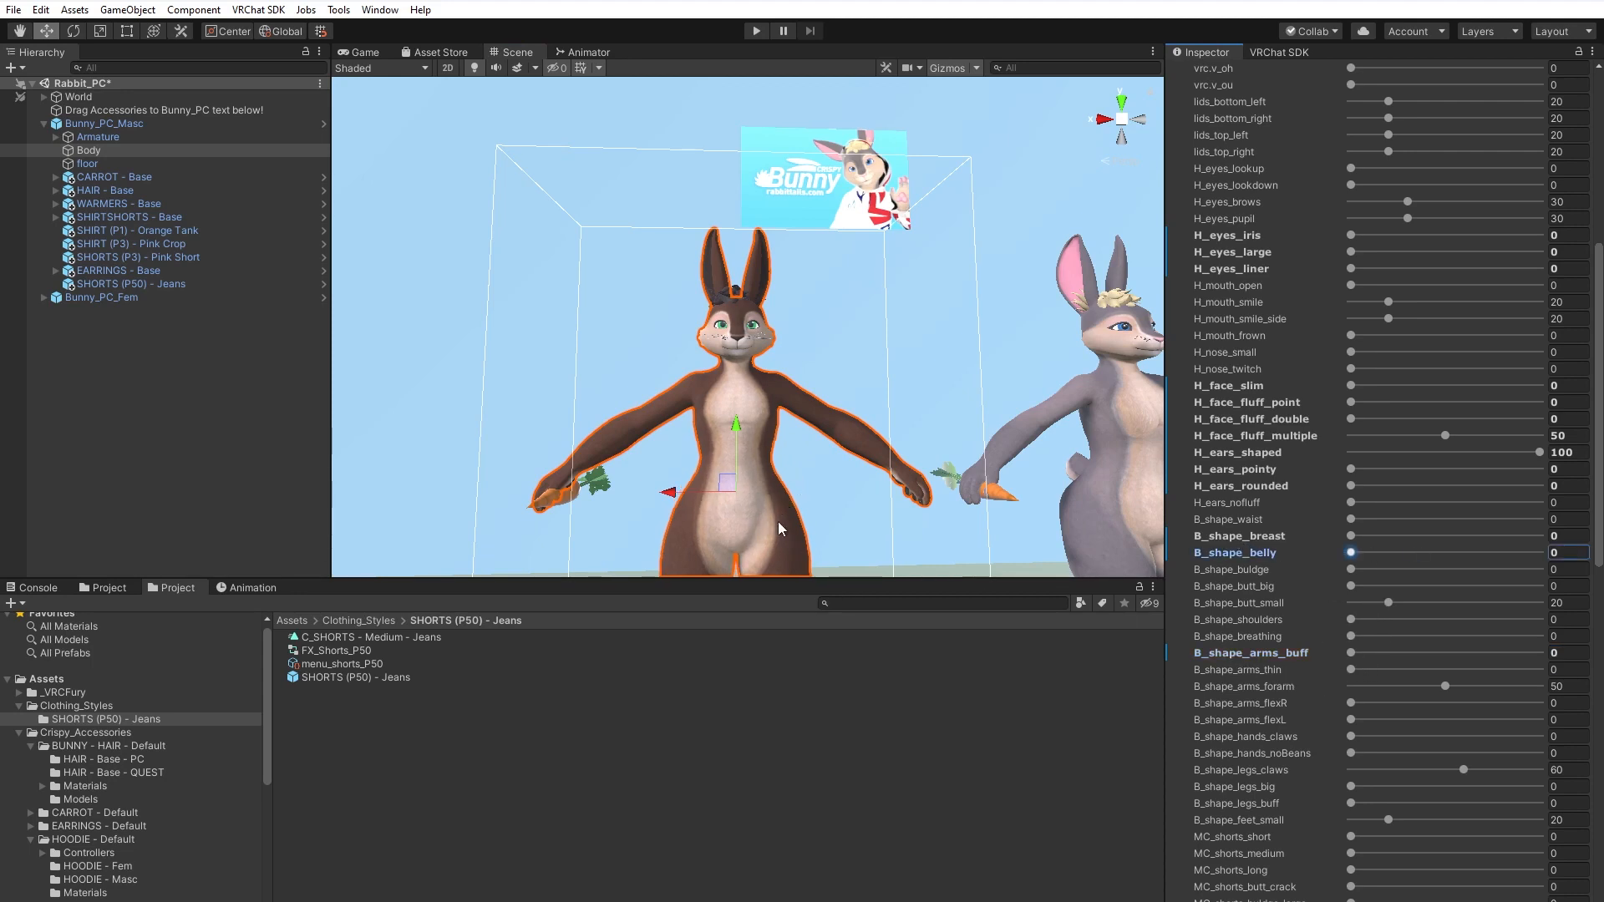
Try B_shape_butt_small at 100, B_shape_butt_big at 100 and B_shape_arms_thin, ending with all three blendshapes at 0.
{"action": "left_click_drag", "start_coordinate": [1388, 602], "coordinate": [1552, 604]}
{"action": "middle_click_drag", "start_coordinate": [766, 493], "coordinate": [746, 382]}
{"action": "left_click_drag", "start_coordinate": [746, 383], "coordinate": [268, 444], "text": "alt"}
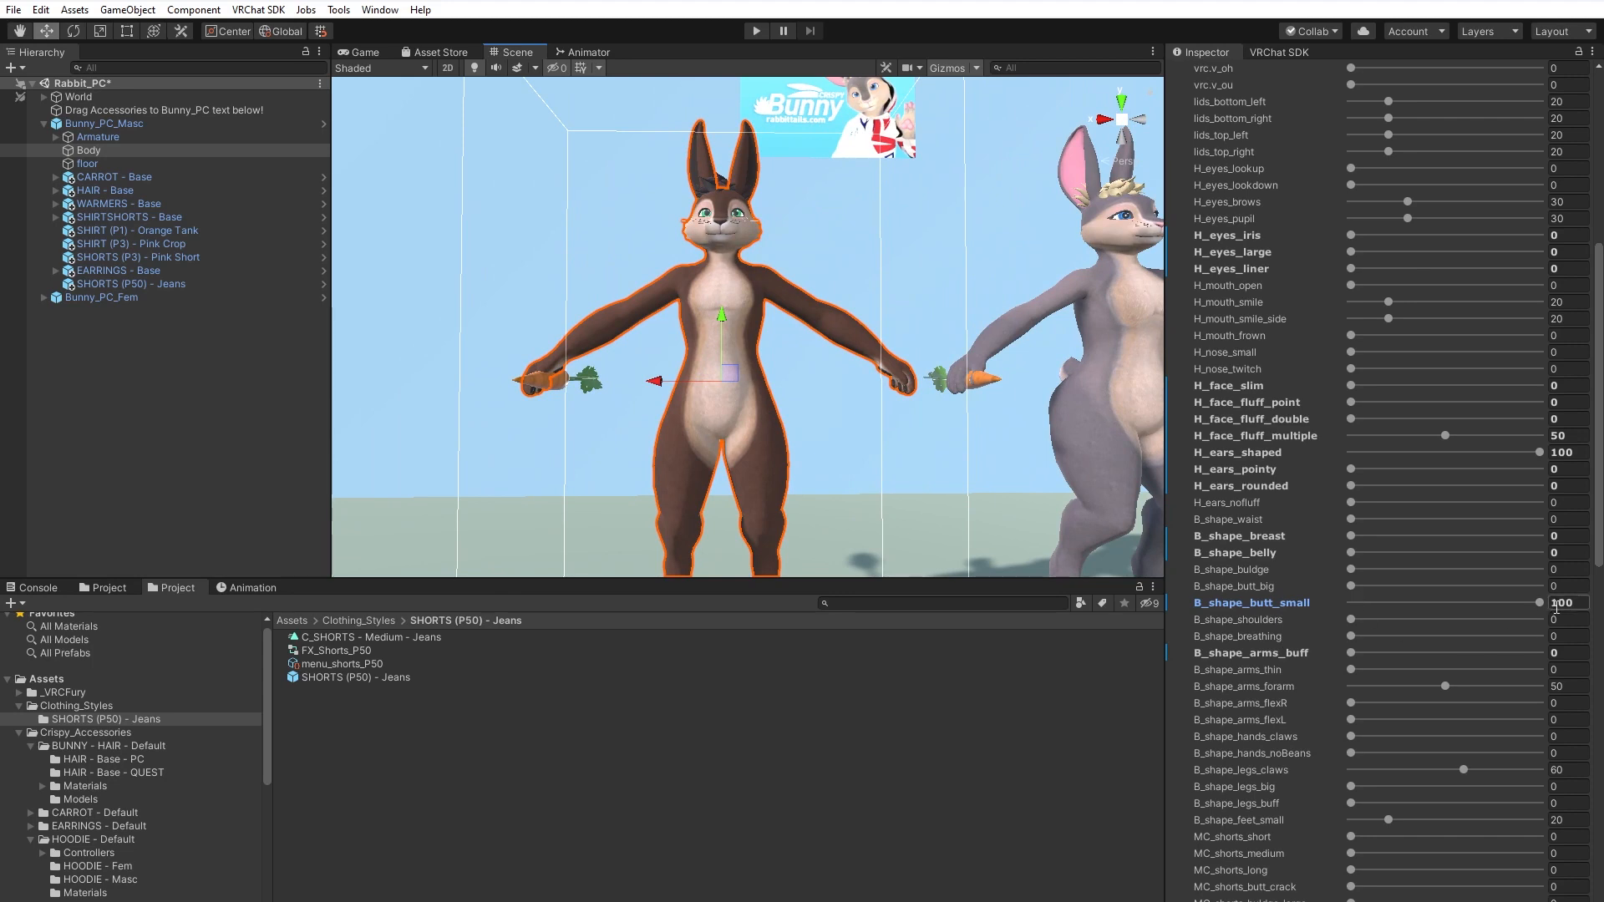
{"action": "mouse_move", "coordinate": [1541, 603]}
{"action": "left_mouse_down"}
{"action": "mouse_move", "coordinate": [1275, 601]}
{"action": "mouse_move", "coordinate": [1546, 587]}
{"action": "left_mouse_up"}
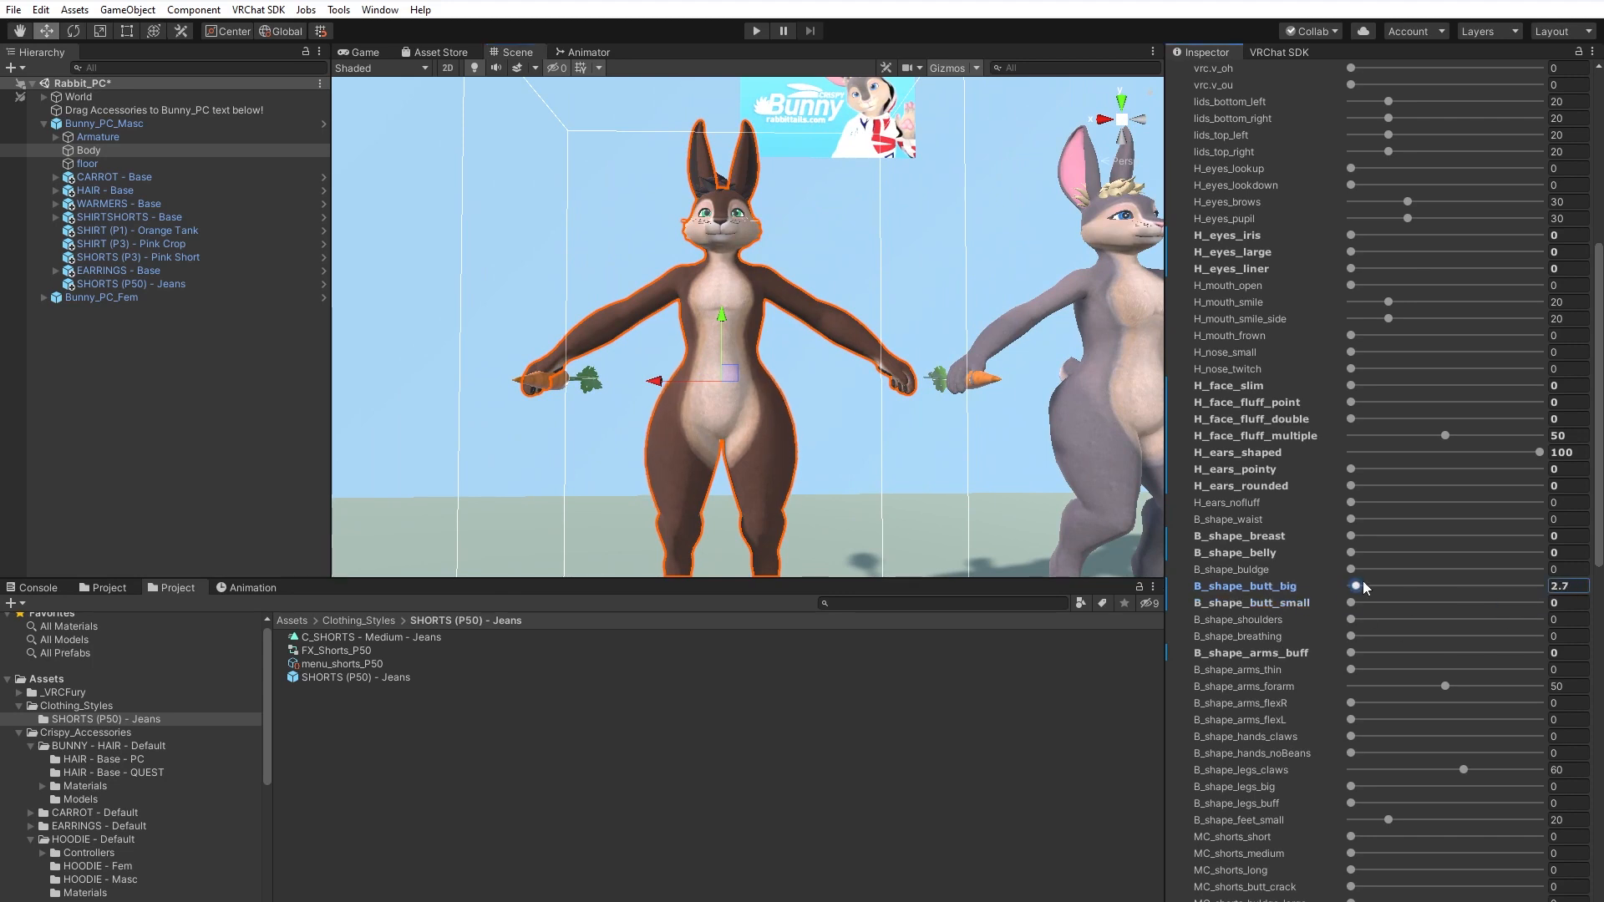
{"action": "mouse_move", "coordinate": [757, 459]}
{"action": "left_mouse_down", "text": "alt"}
{"action": "mouse_move", "coordinate": [903, 451]}
{"action": "mouse_move", "coordinate": [780, 446]}
{"action": "left_mouse_up", "text": "alt"}
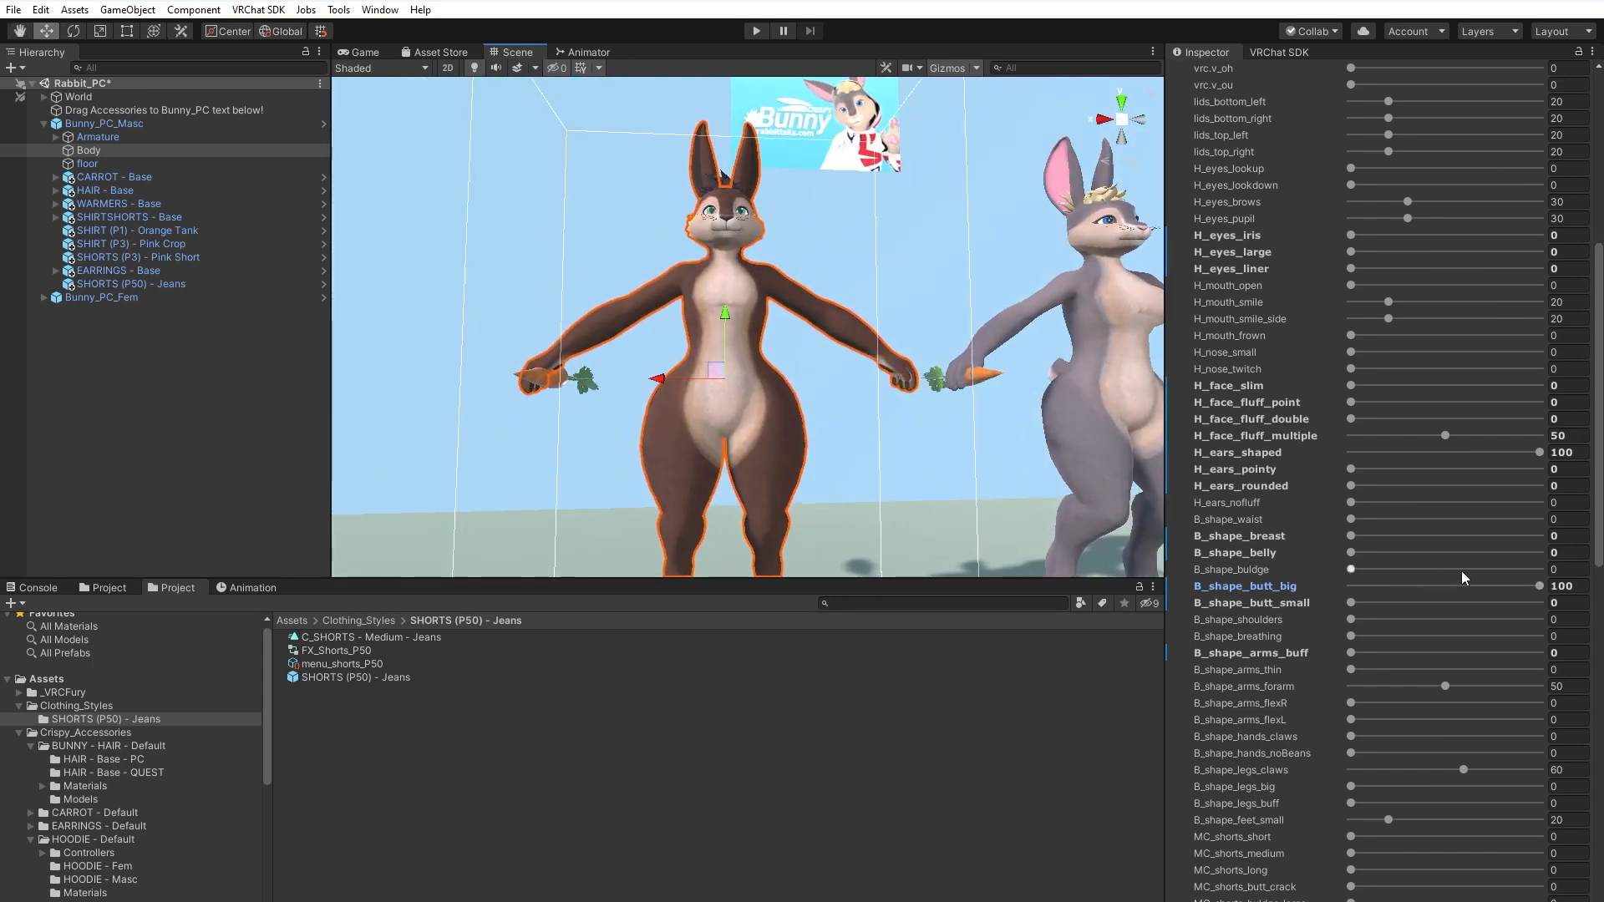
{"action": "left_click_drag", "start_coordinate": [1542, 583], "coordinate": [1308, 602]}
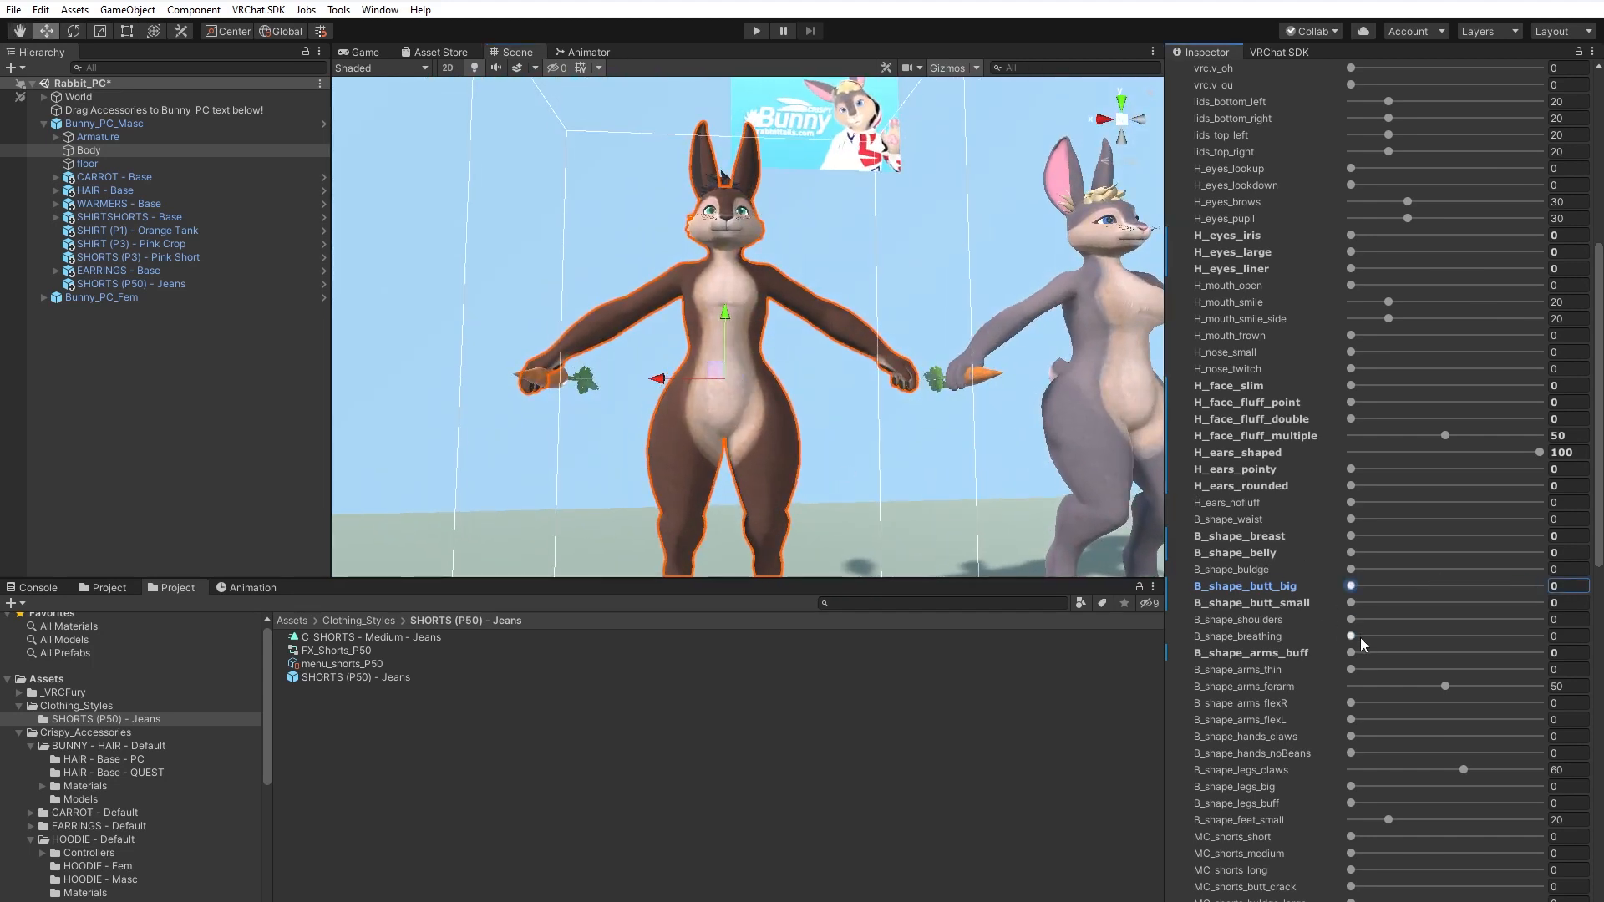
{"action": "left_click_drag", "start_coordinate": [1351, 669], "coordinate": [1265, 673]}
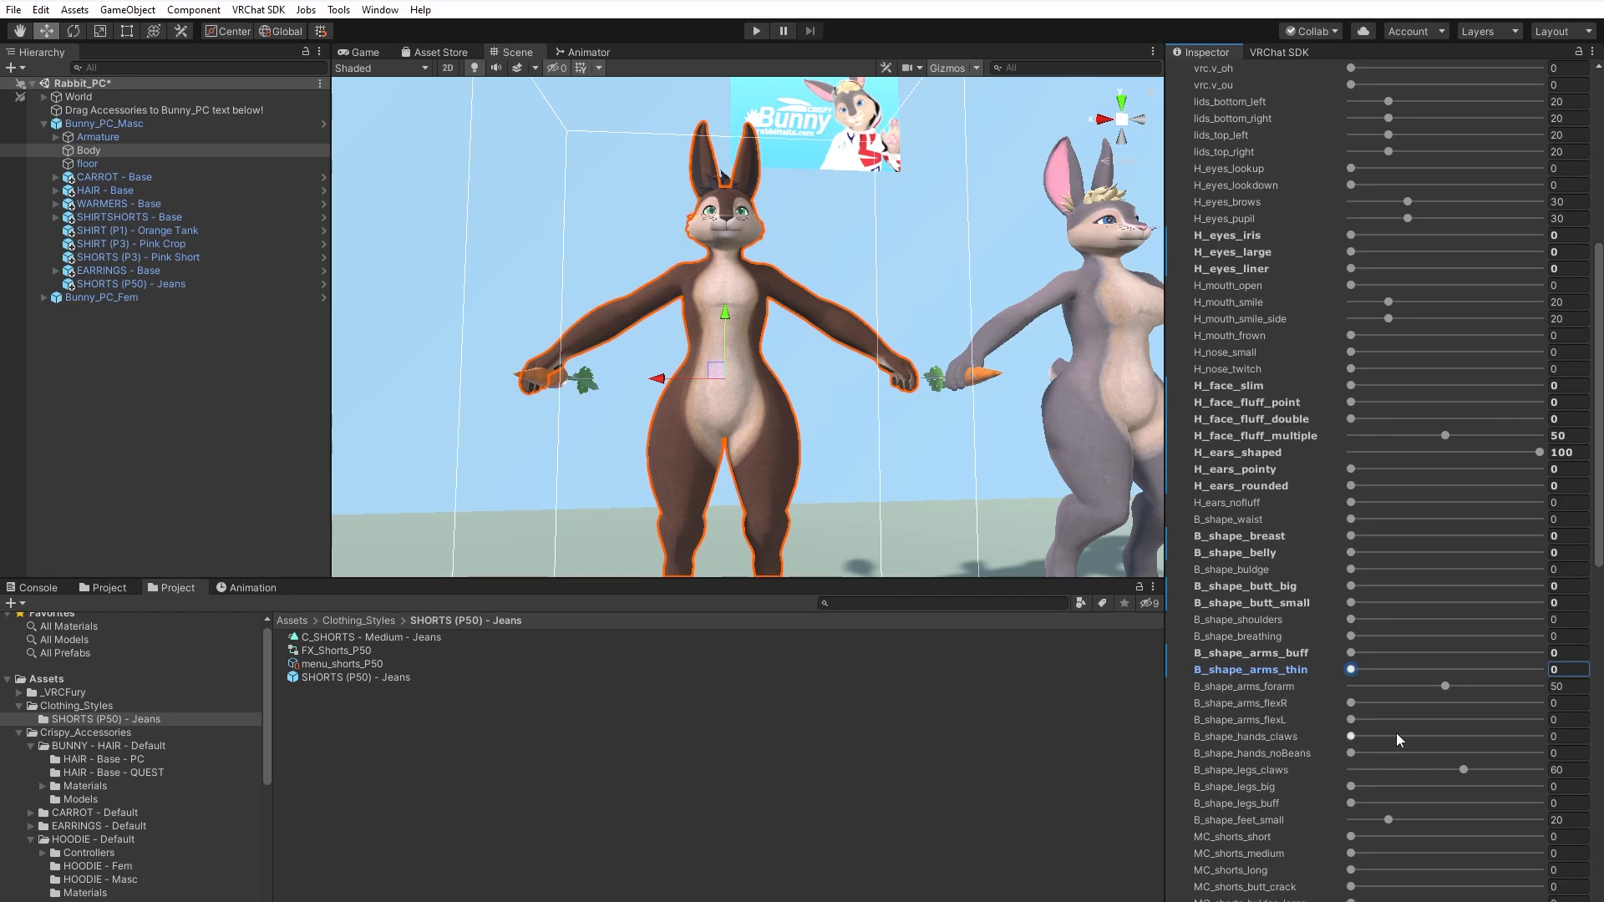
Try the B_shape_hands_claws blendshape at 100, inspect the avatar's fingertips up close, and return it to 0.
{"action": "scroll", "coordinate": [1396, 734], "scroll_direction": "down", "scroll_amount": 3}
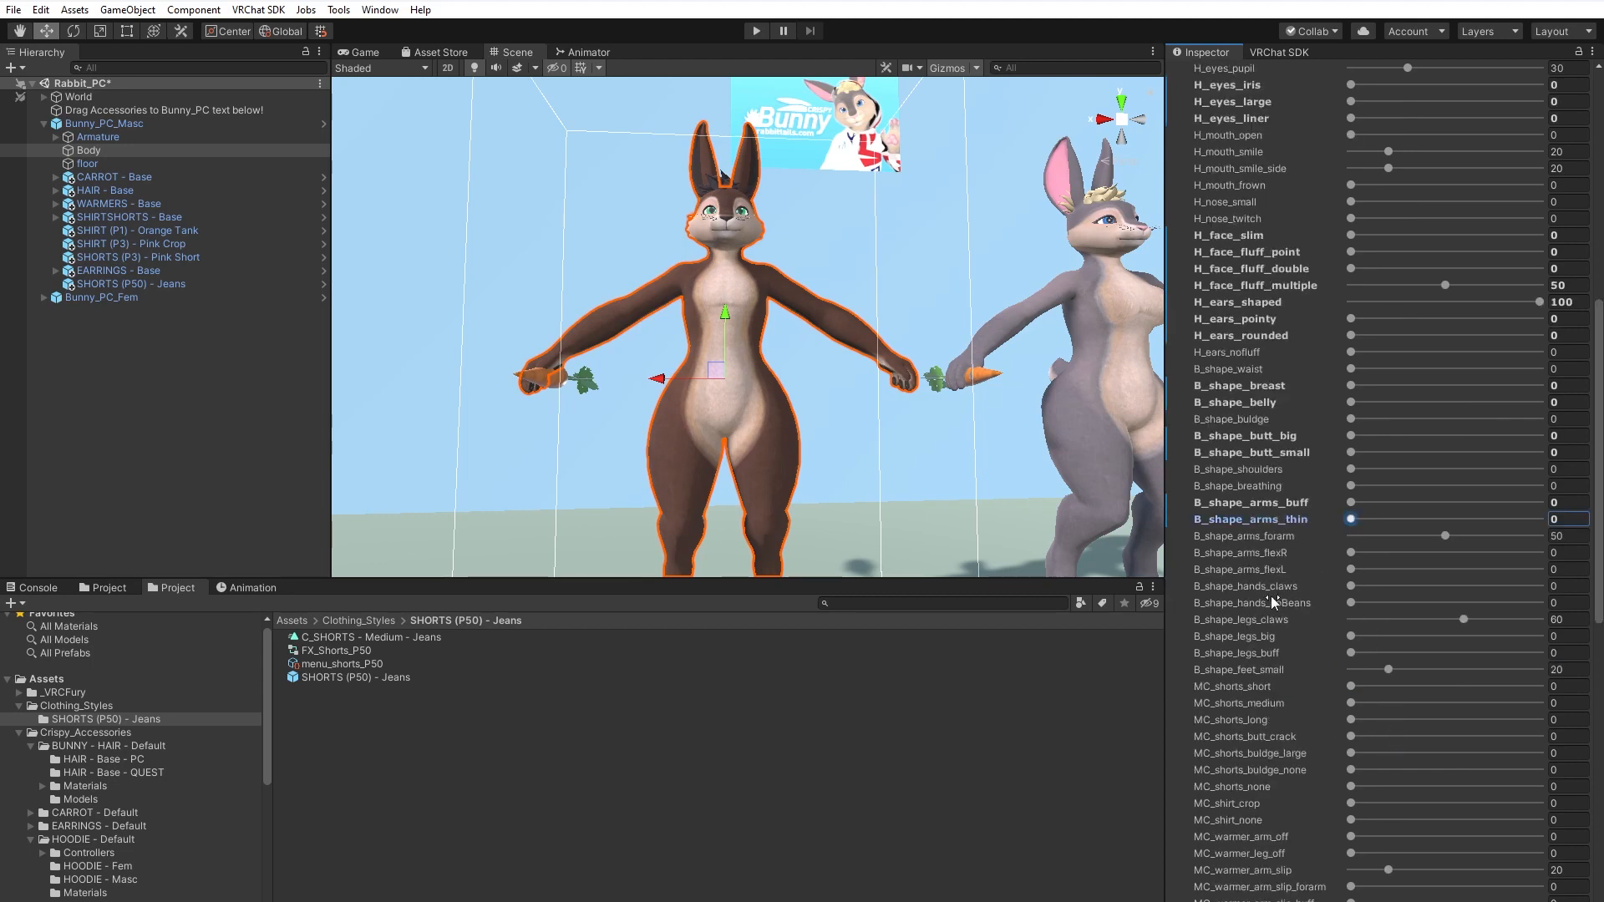
{"action": "left_click_drag", "start_coordinate": [1350, 590], "coordinate": [1556, 581]}
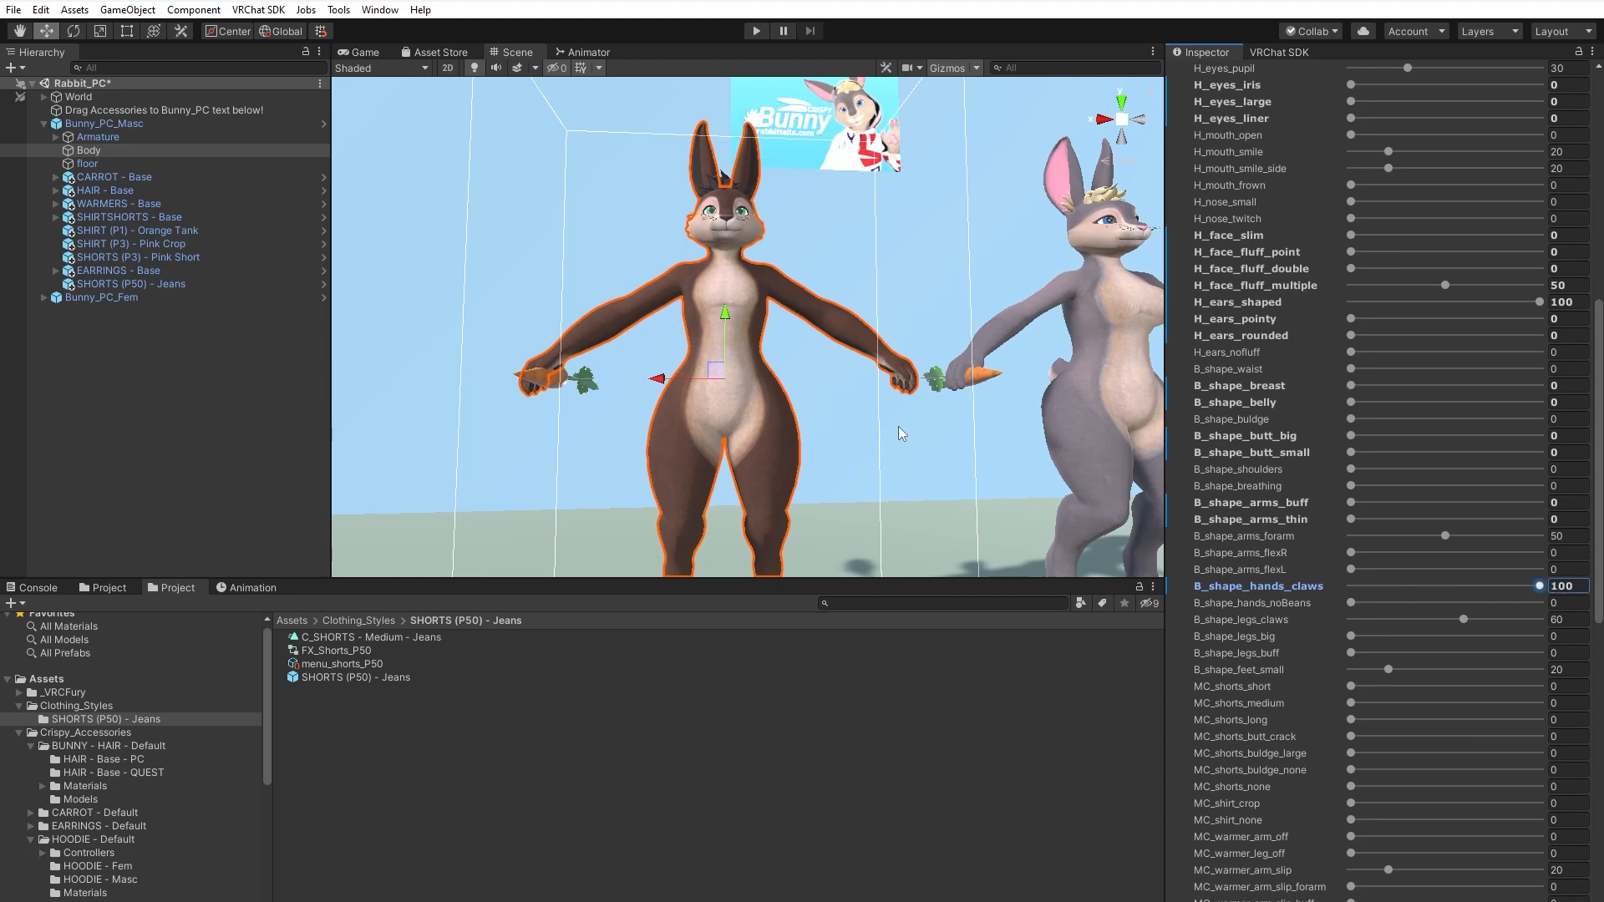
{"action": "middle_click_drag", "start_coordinate": [931, 430], "coordinate": [859, 433]}
{"action": "scroll", "coordinate": [863, 434], "scroll_direction": "up", "scroll_amount": 5}
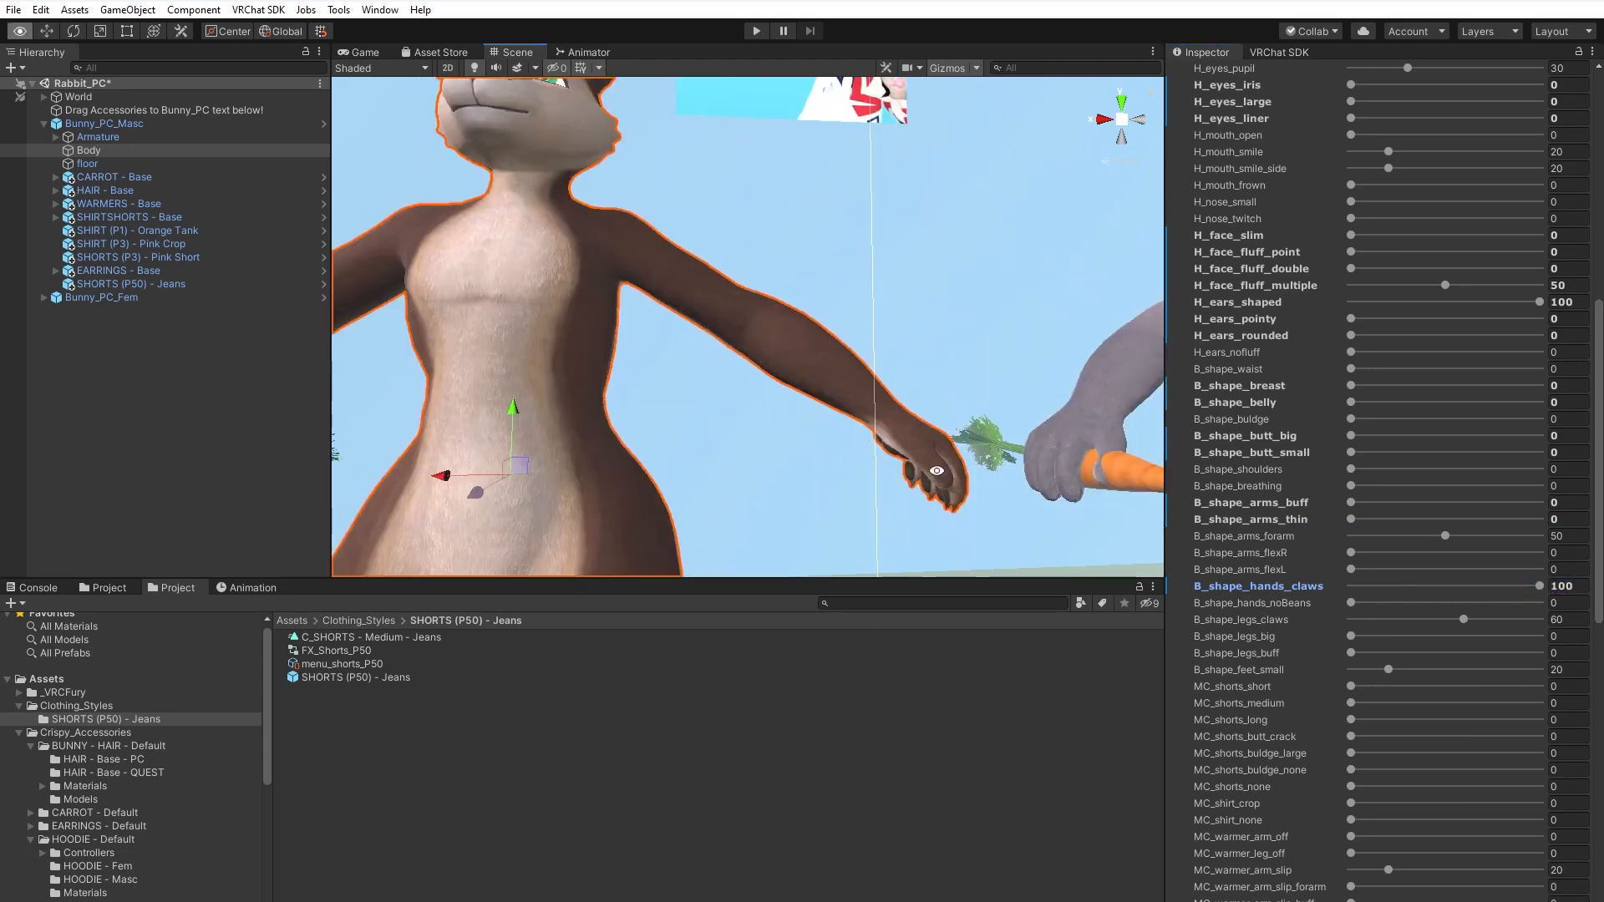
{"action": "left_click_drag", "start_coordinate": [937, 469], "coordinate": [601, 450], "text": "alt"}
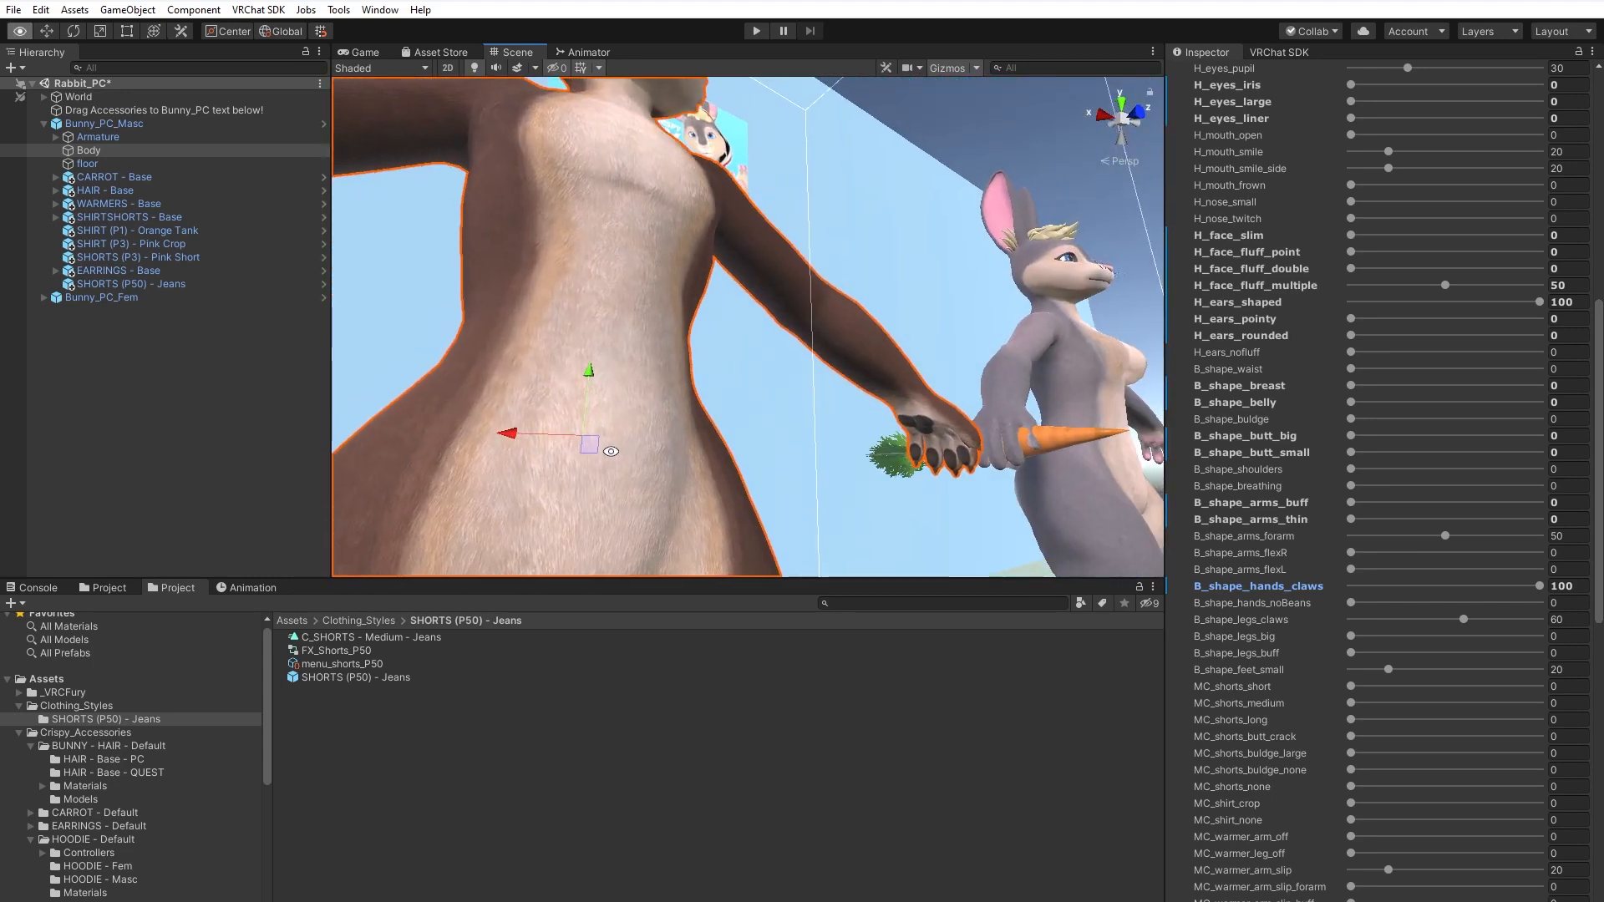
{"action": "scroll", "coordinate": [599, 450], "scroll_direction": "down", "scroll_amount": 8}
{"action": "middle_click_drag", "start_coordinate": [563, 415], "coordinate": [701, 443]}
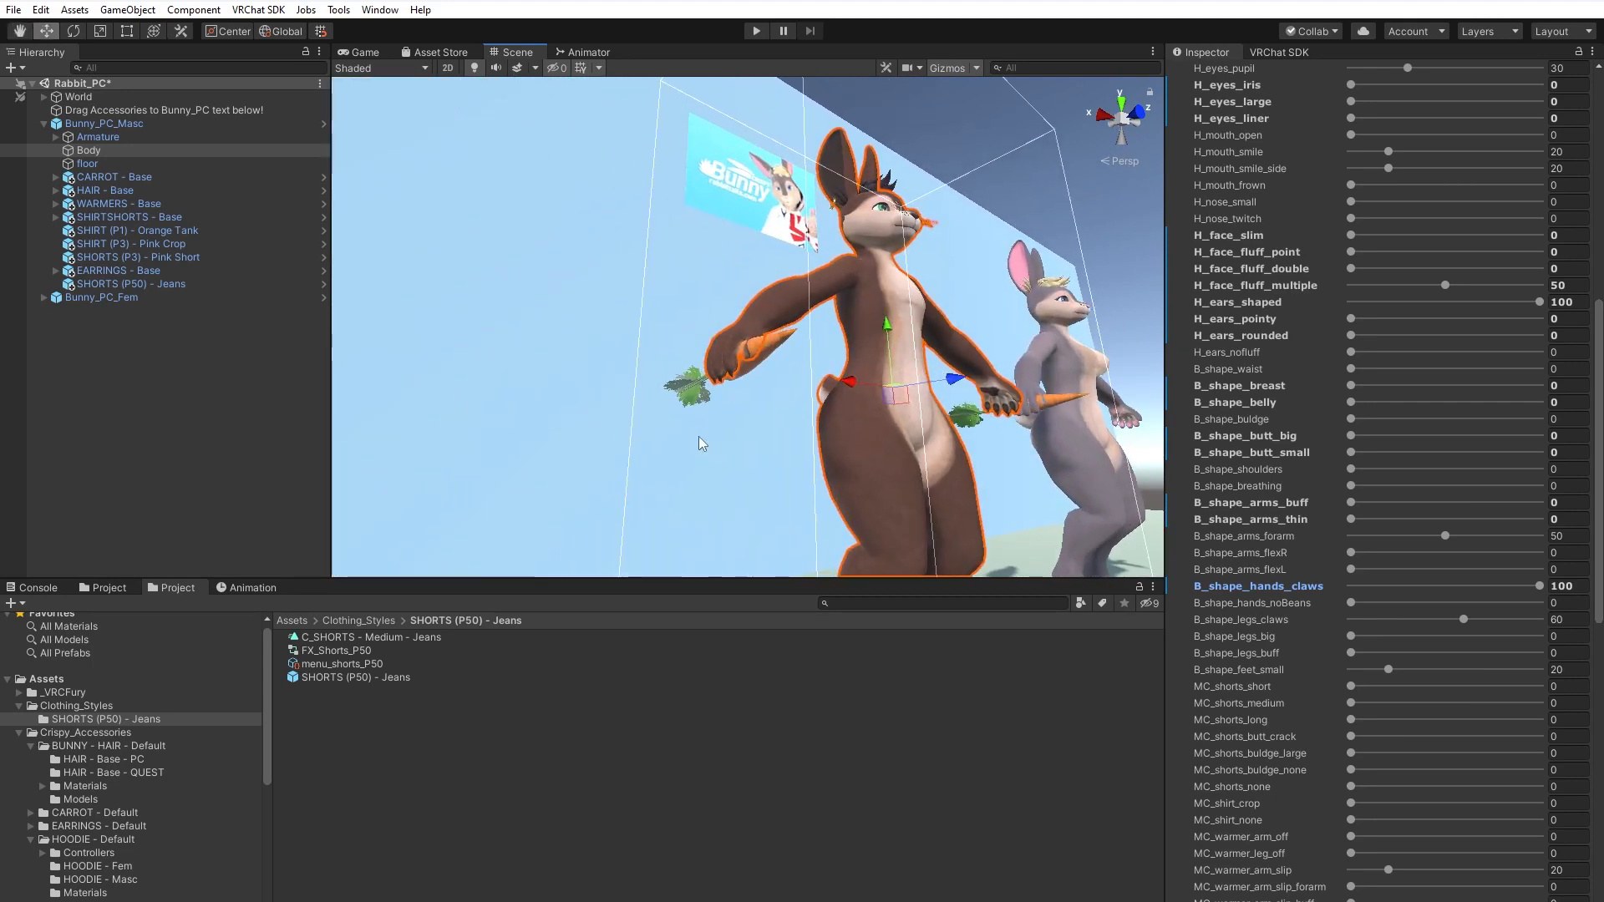
{"action": "scroll", "coordinate": [701, 444], "scroll_direction": "up", "scroll_amount": 8}
{"action": "mouse_move", "coordinate": [636, 463]}
{"action": "left_mouse_down", "text": "alt"}
{"action": "mouse_move", "coordinate": [627, 434]}
{"action": "mouse_move", "coordinate": [640, 433]}
{"action": "left_mouse_up", "text": "alt"}
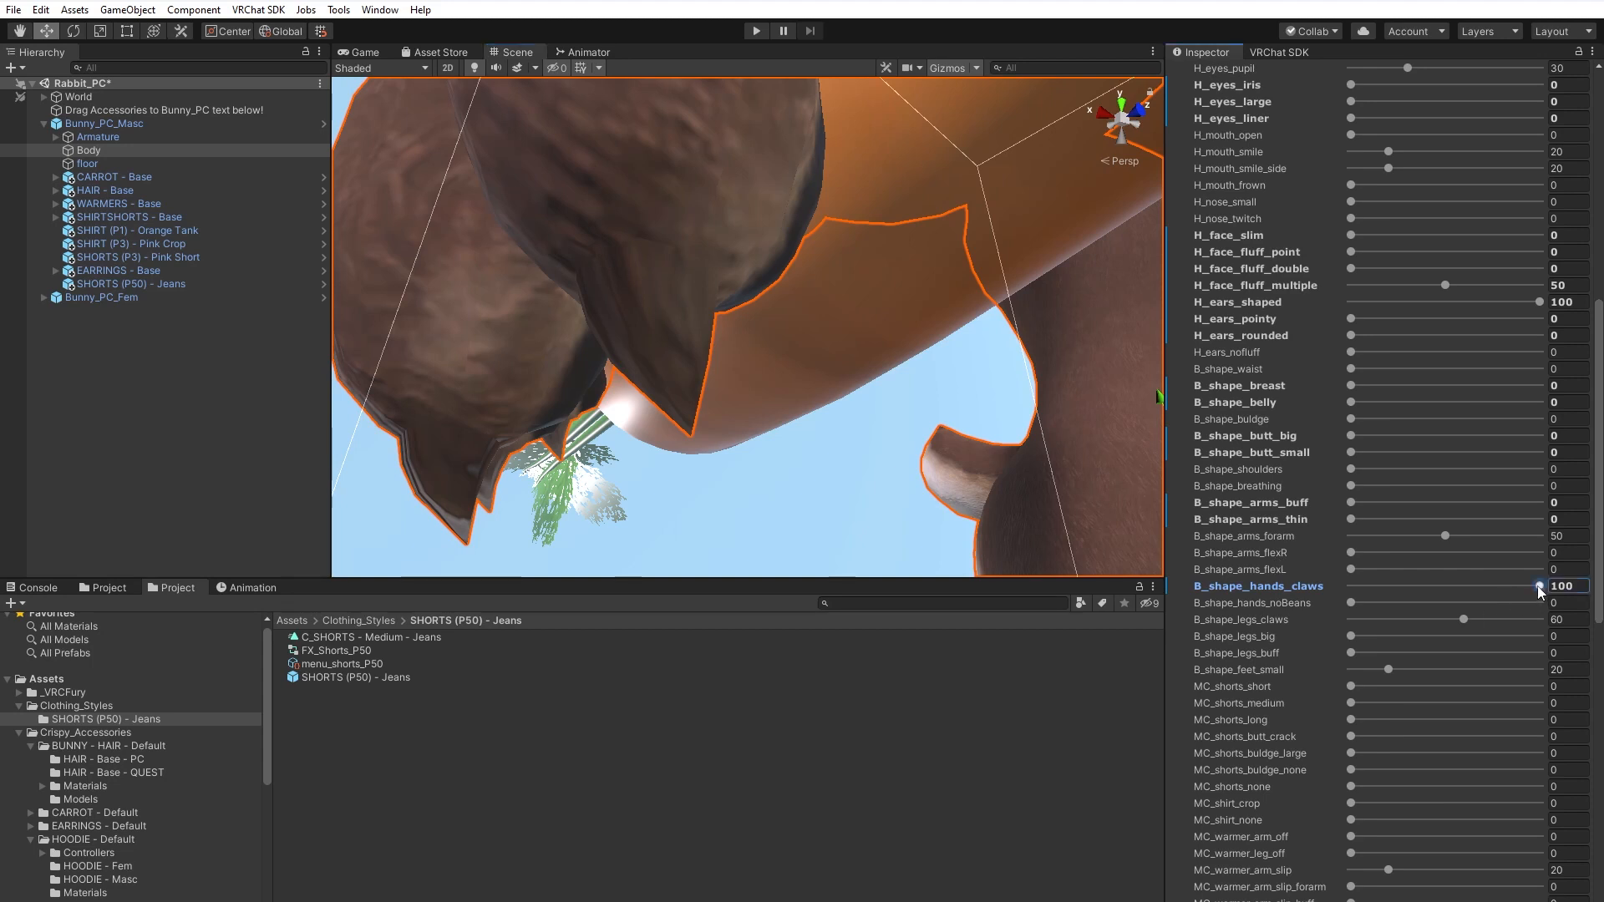
{"action": "left_click_drag", "start_coordinate": [1539, 587], "coordinate": [1357, 614]}
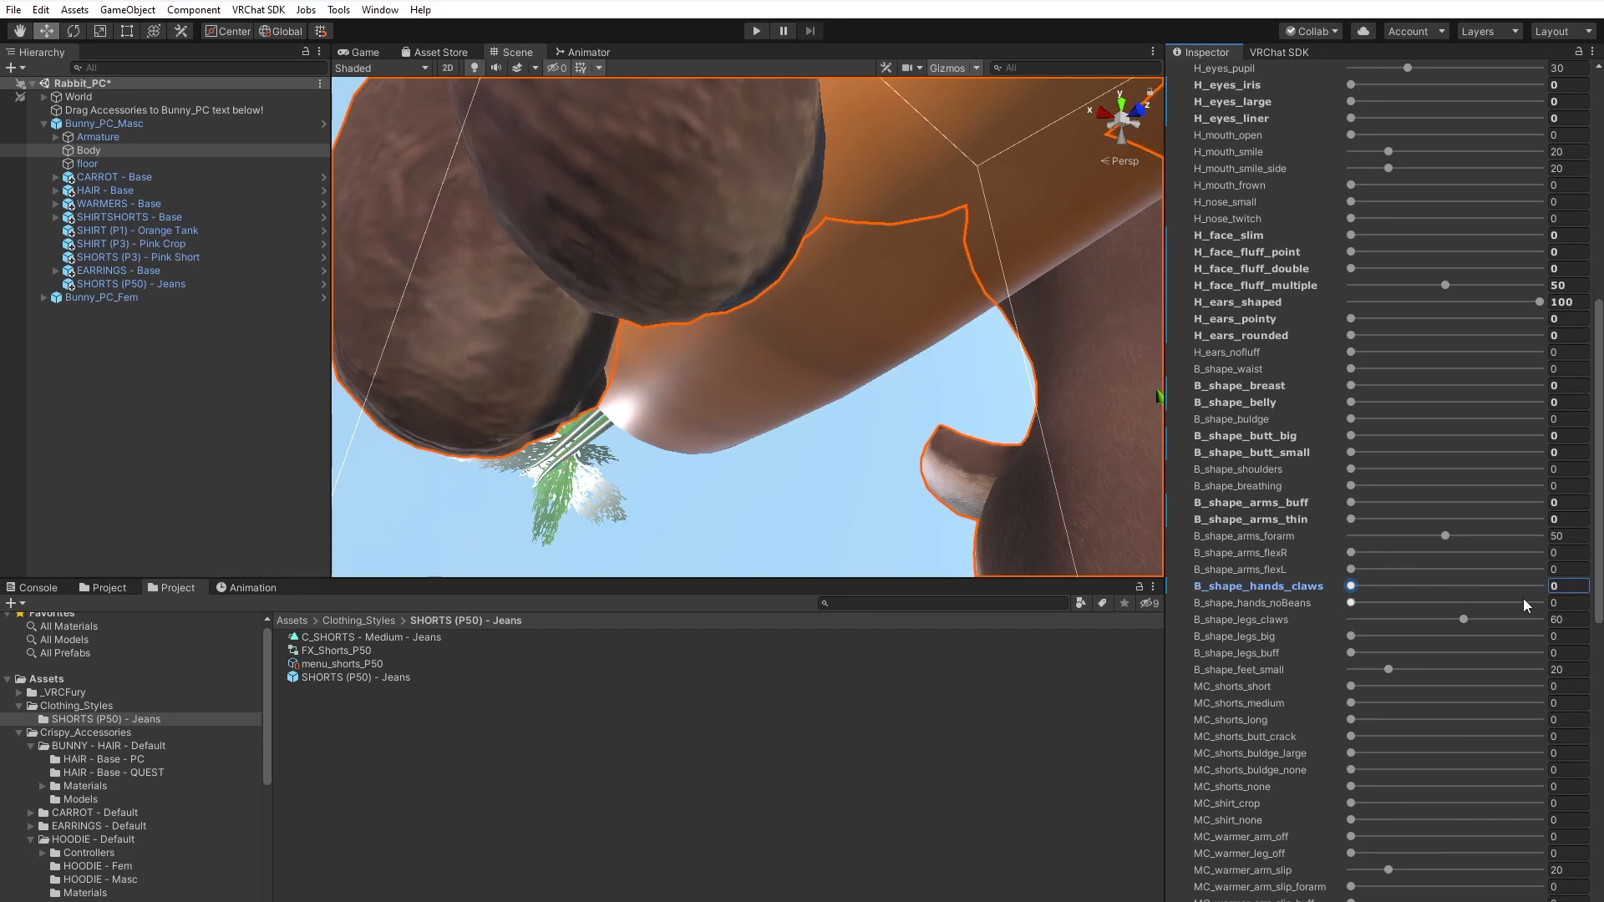
Try the Body's B_shape_hands_noBeans blendshape at 100, inspect the avatar's hand up close, and return it to 0.
{"action": "left_click_drag", "start_coordinate": [1354, 590], "coordinate": [1292, 586]}
{"action": "left_click_drag", "start_coordinate": [1350, 603], "coordinate": [1555, 604]}
{"action": "left_click_drag", "start_coordinate": [785, 435], "coordinate": [561, 431], "text": "alt"}
{"action": "middle_click_drag", "start_coordinate": [474, 425], "coordinate": [572, 394]}
{"action": "mouse_move", "coordinate": [594, 387]}
{"action": "middle_mouse_down"}
{"action": "mouse_move", "coordinate": [607, 370]}
{"action": "mouse_move", "coordinate": [588, 371]}
{"action": "middle_mouse_up"}
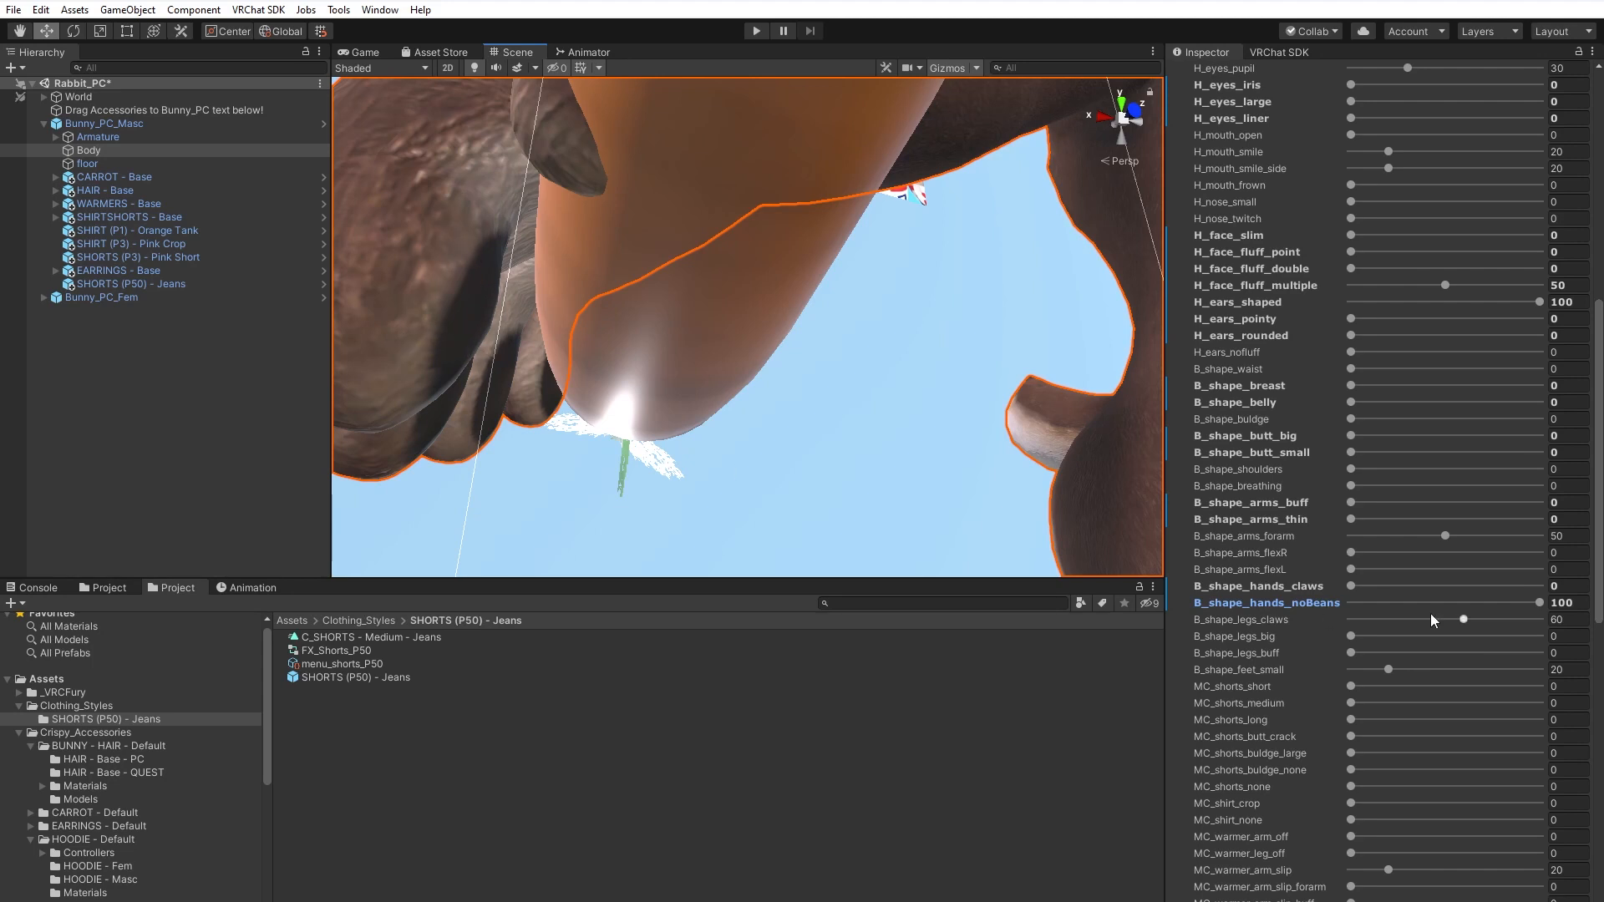
{"action": "left_click_drag", "start_coordinate": [1540, 602], "coordinate": [1246, 607]}
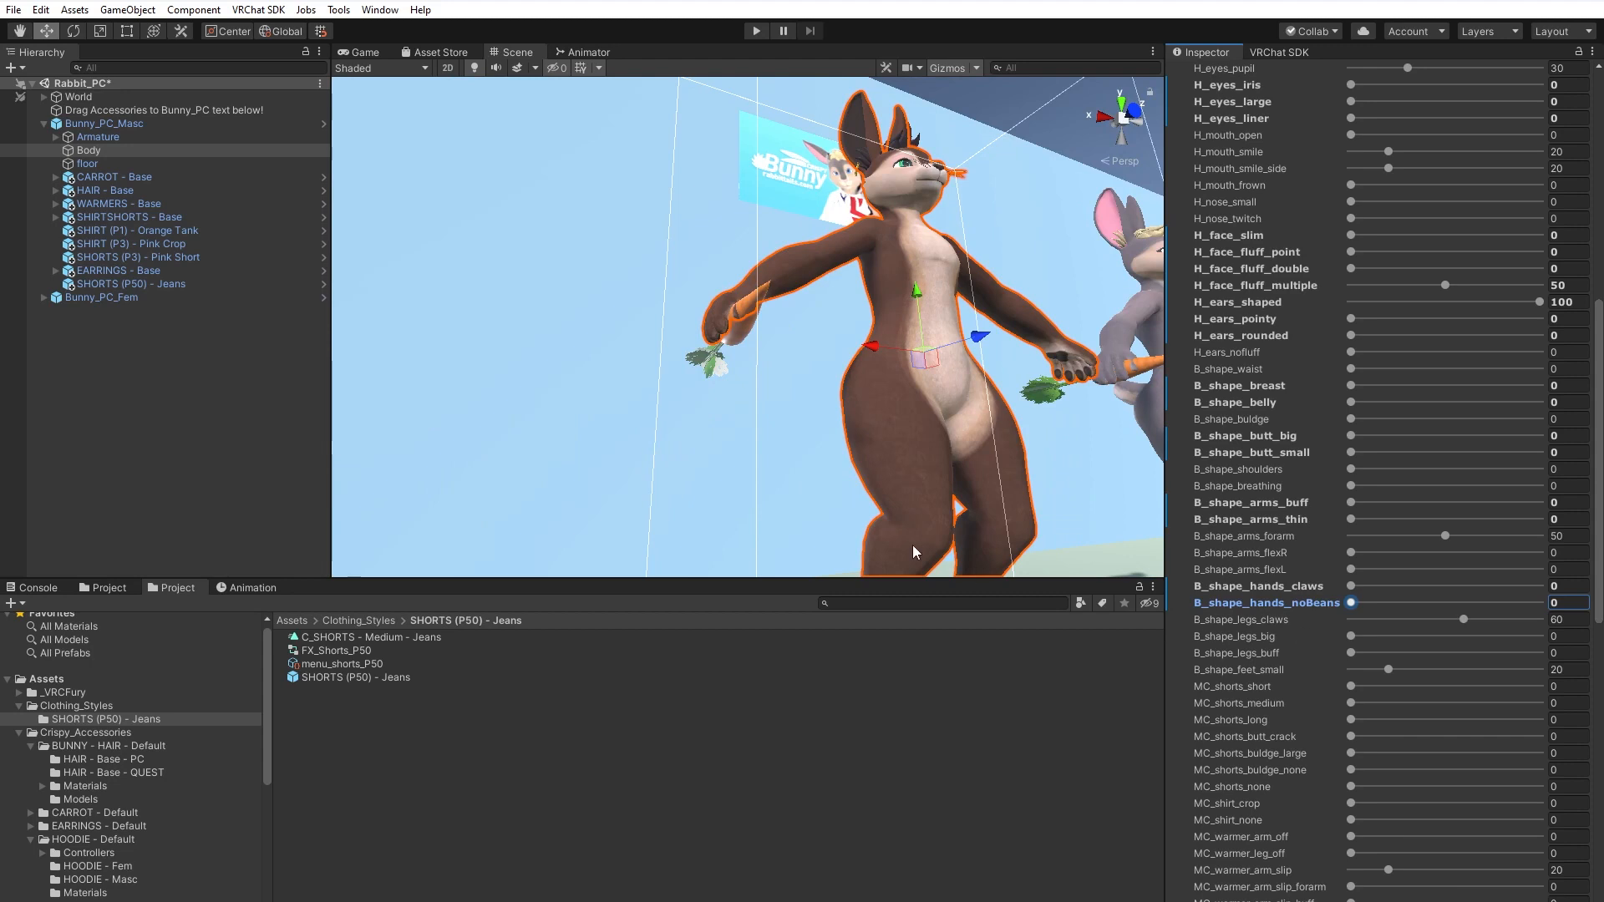
Set the Body's B_shape_legs_claws blendshape to 100 and inspect the toe claws on the avatar's feet.
{"action": "middle_click_drag", "start_coordinate": [1015, 552], "coordinate": [889, 368]}
{"action": "scroll", "coordinate": [896, 411], "scroll_direction": "up", "scroll_amount": 5}
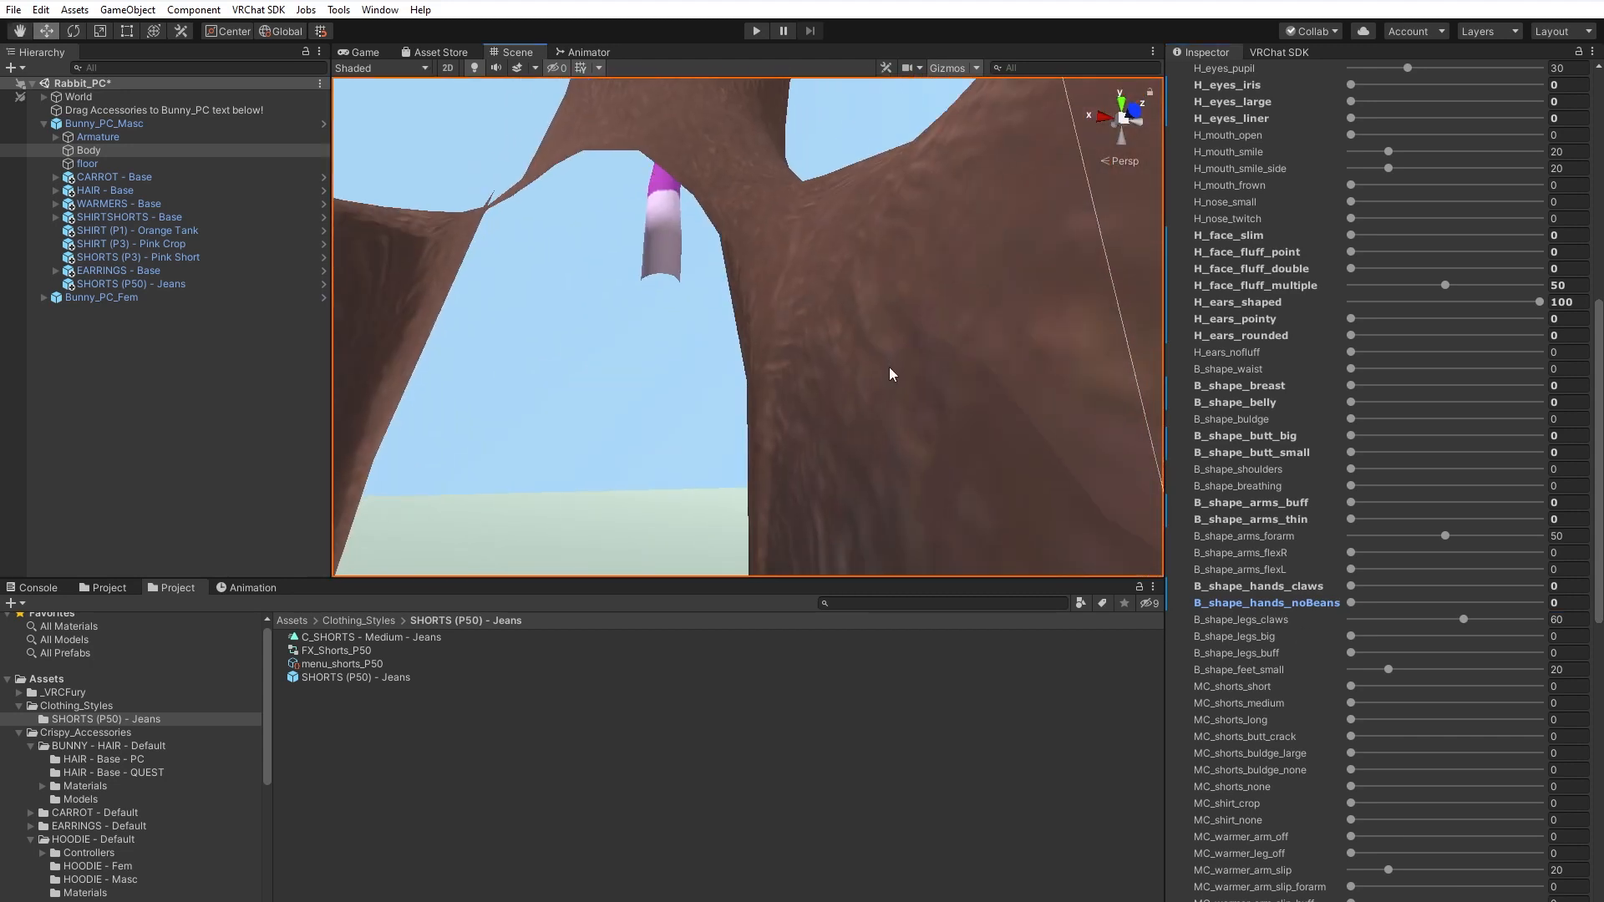
{"action": "scroll", "coordinate": [889, 366], "scroll_direction": "down", "scroll_amount": 5}
{"action": "left_click_drag", "start_coordinate": [825, 377], "coordinate": [854, 441], "text": "alt"}
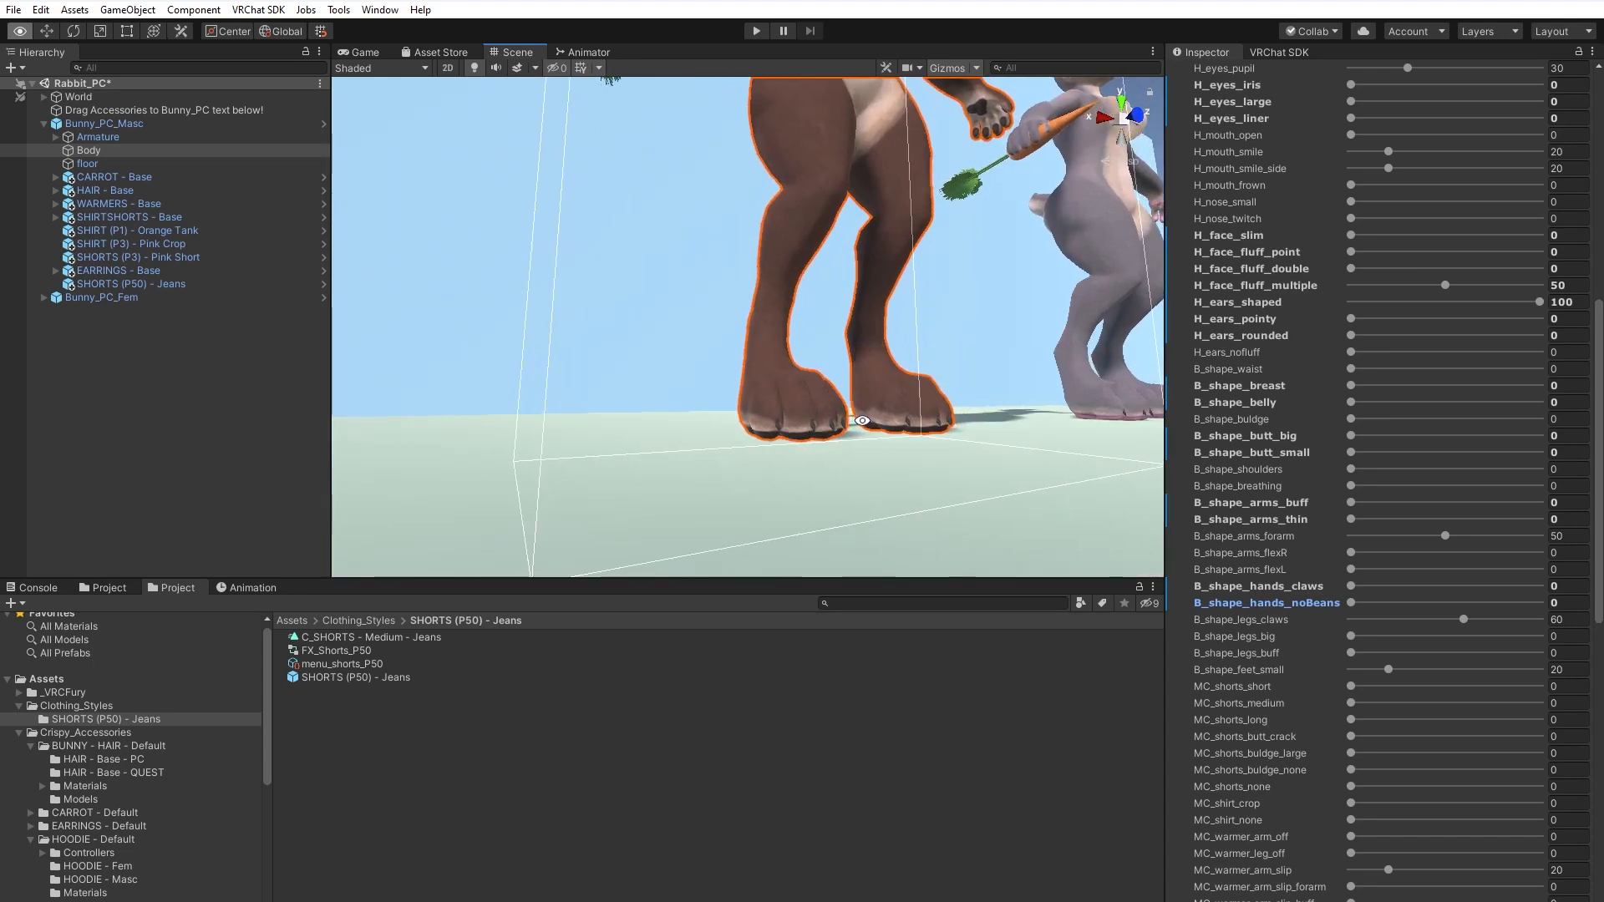
{"action": "mouse_move", "coordinate": [855, 442]}
{"action": "middle_mouse_down"}
{"action": "mouse_move", "coordinate": [819, 422]}
{"action": "mouse_move", "coordinate": [823, 459]}
{"action": "mouse_move", "coordinate": [880, 474]}
{"action": "mouse_move", "coordinate": [865, 442]}
{"action": "middle_mouse_up"}
{"action": "scroll", "coordinate": [820, 422], "scroll_direction": "up", "scroll_amount": 5}
{"action": "scroll", "coordinate": [820, 424], "scroll_direction": "down", "scroll_amount": 5}
{"action": "scroll", "coordinate": [822, 454], "scroll_direction": "up", "scroll_amount": 5}
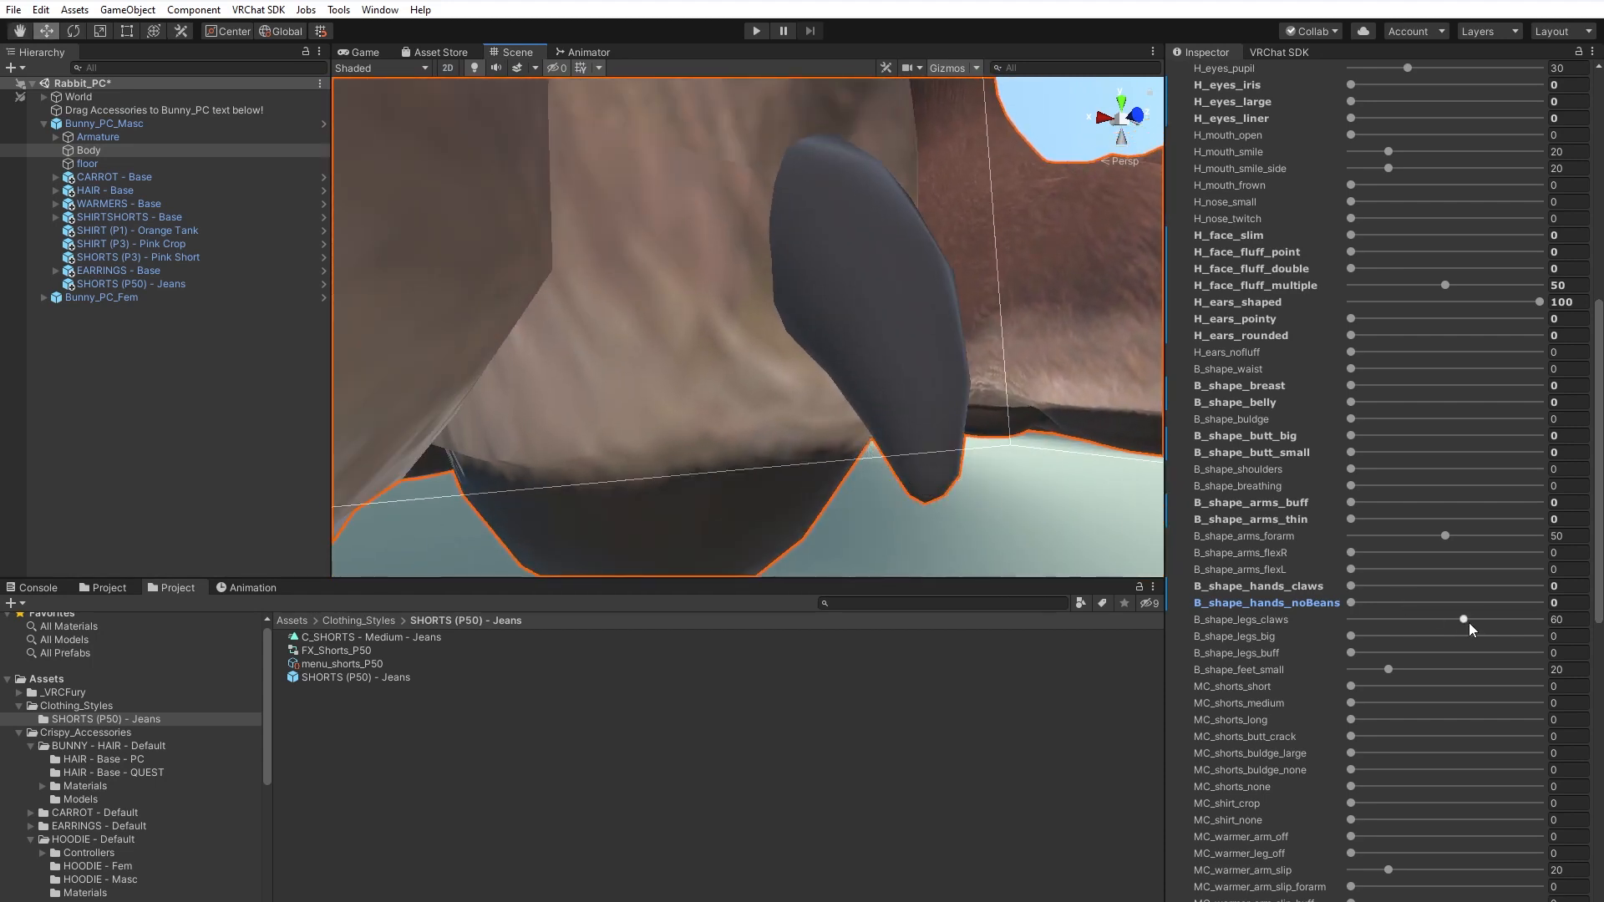
{"action": "left_click_drag", "start_coordinate": [1463, 620], "coordinate": [1597, 643]}
{"action": "scroll", "coordinate": [879, 428], "scroll_direction": "down", "scroll_amount": 10}
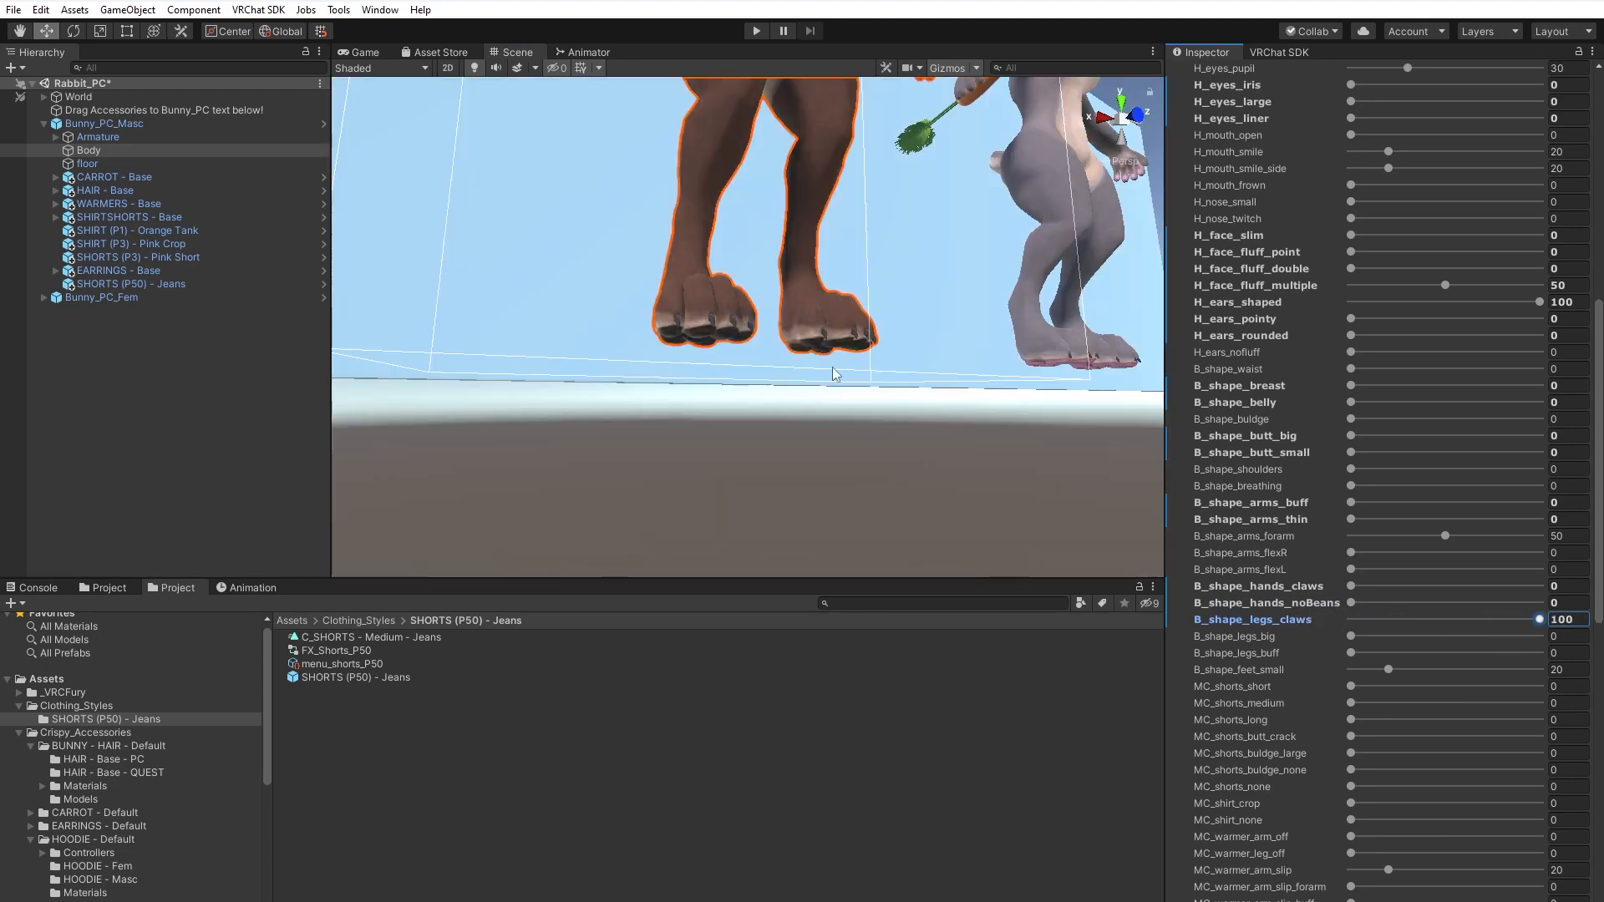
{"action": "left_click_drag", "start_coordinate": [837, 372], "coordinate": [634, 361], "text": "alt"}
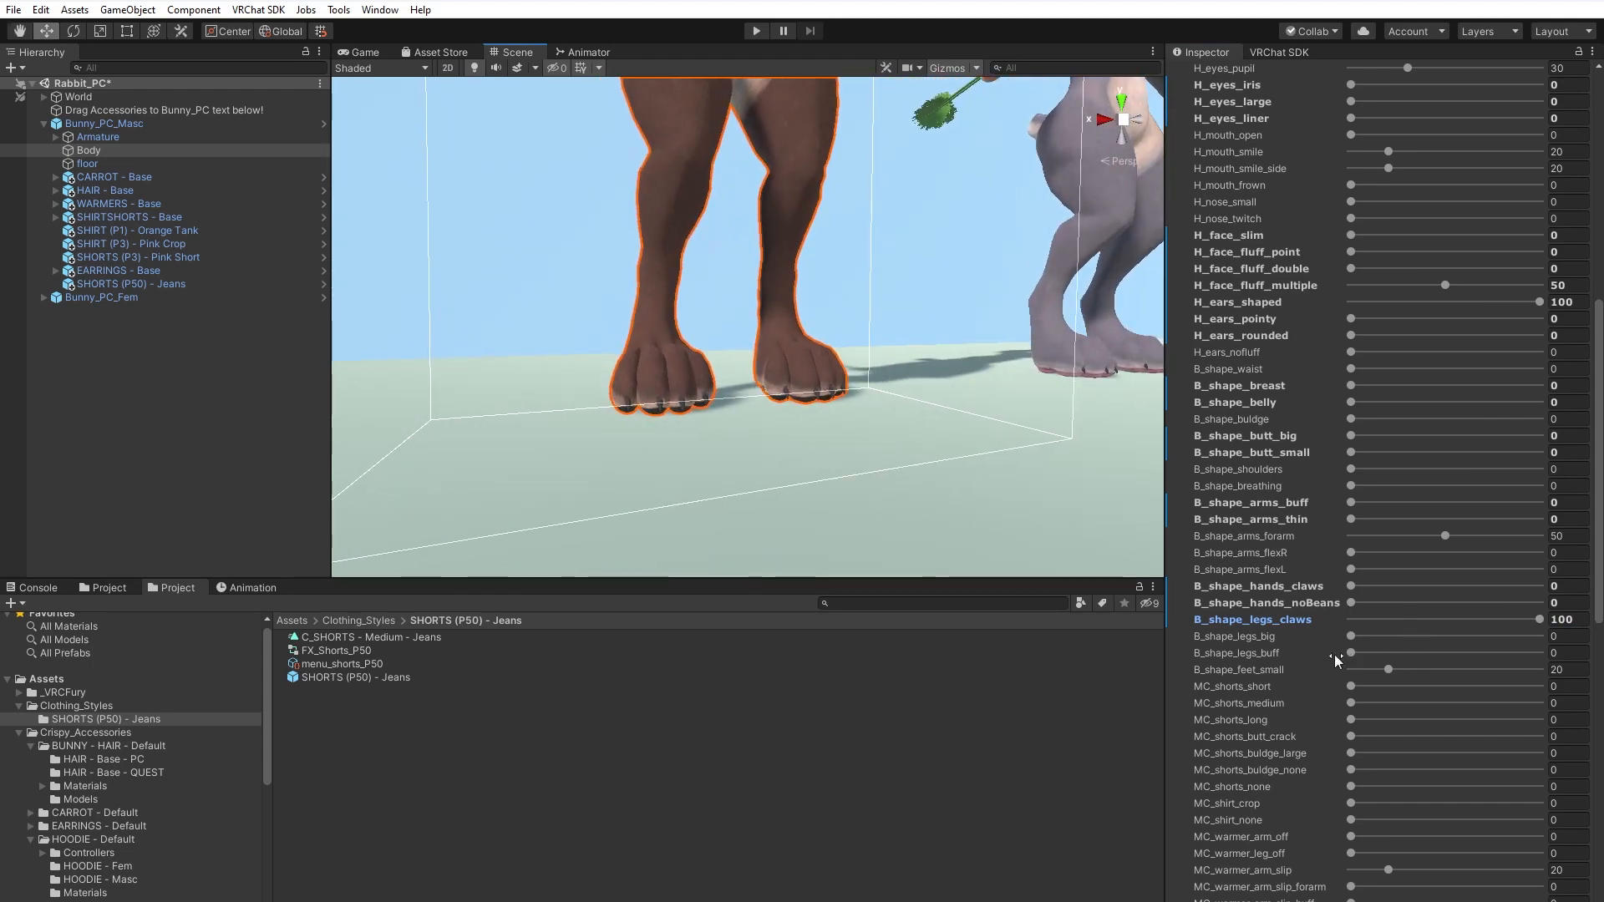
Try the B_shape_legs_buff blendshape at 100, check the legs from the front, and return it to 0.
{"action": "middle_click_drag", "start_coordinate": [772, 309], "coordinate": [780, 464]}
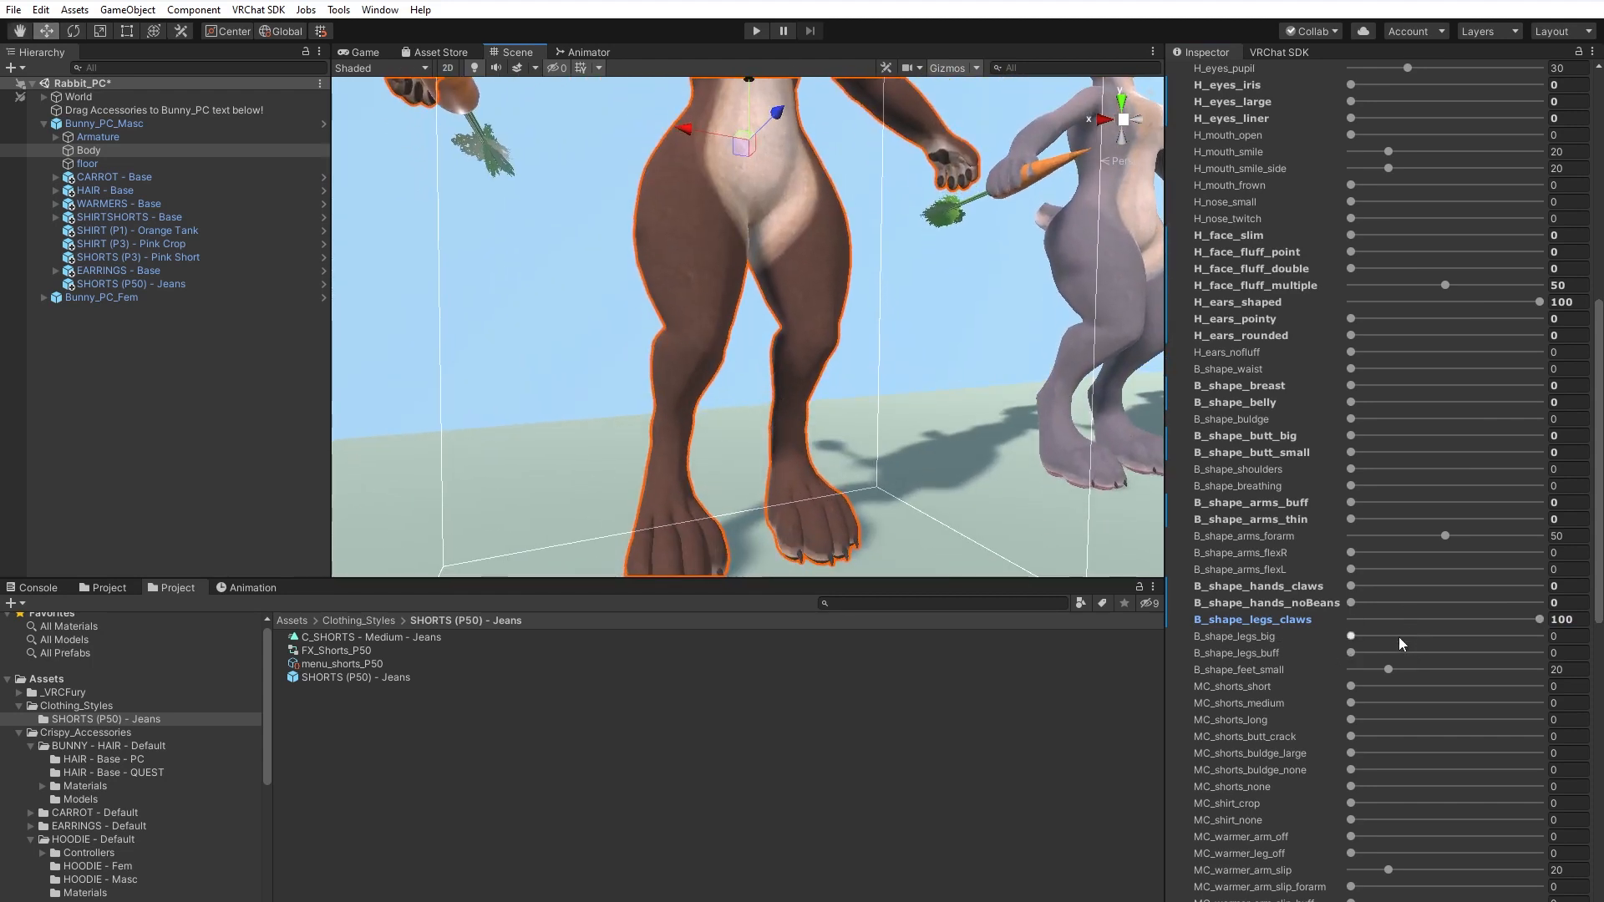
{"action": "scroll", "coordinate": [1347, 661], "scroll_direction": "down", "scroll_amount": 3}
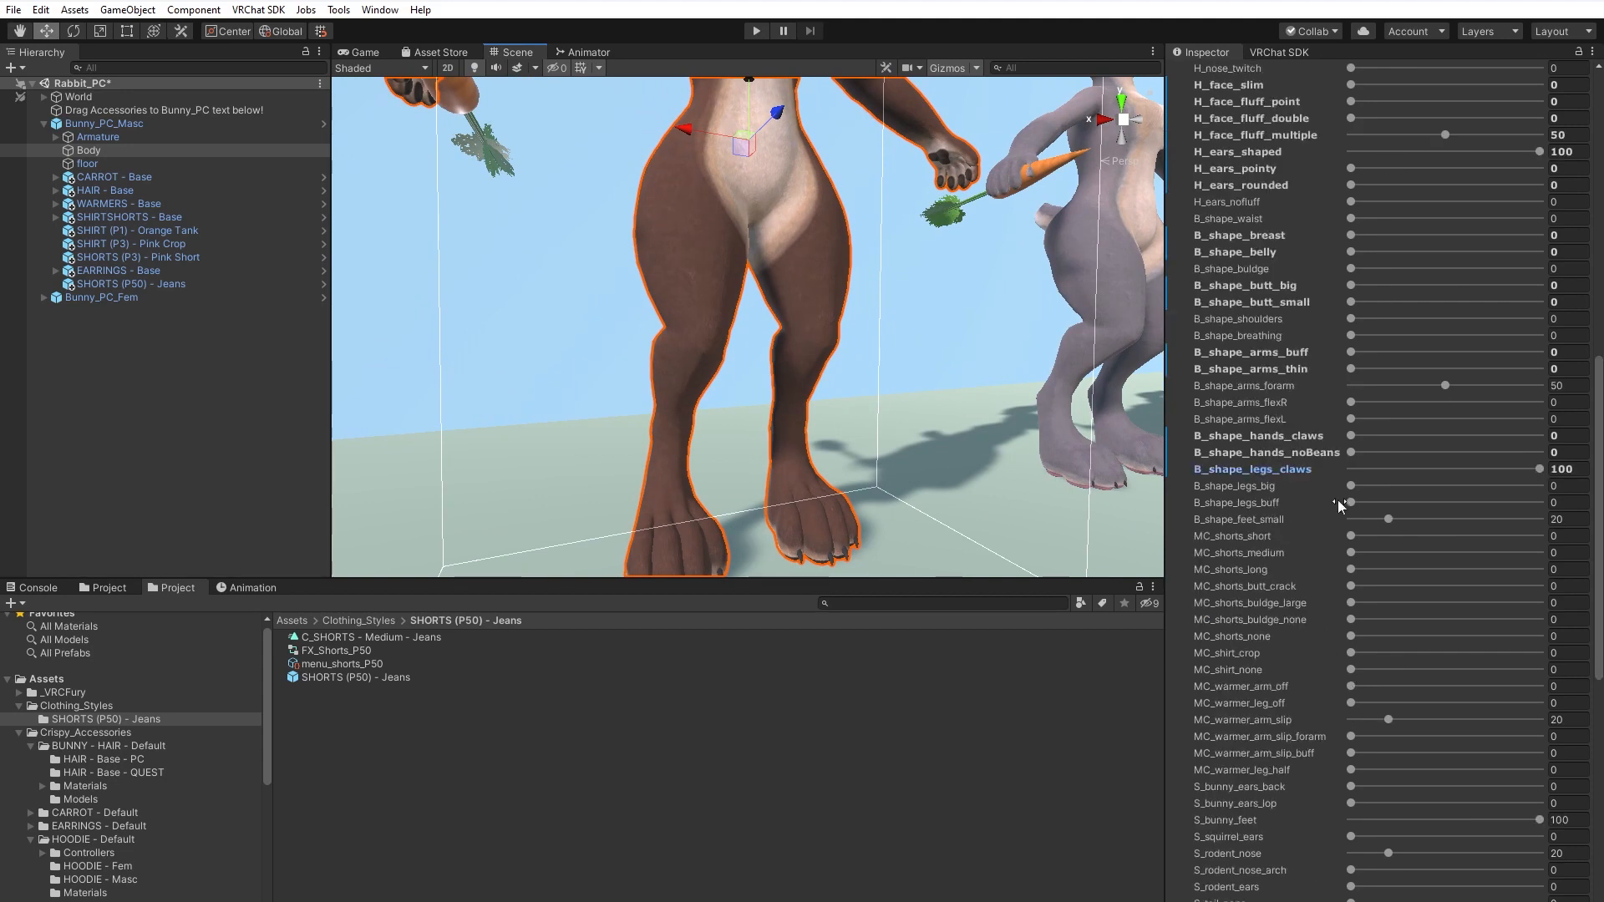
{"action": "left_click_drag", "start_coordinate": [1351, 503], "coordinate": [1591, 518]}
{"action": "left_click_drag", "start_coordinate": [983, 377], "coordinate": [745, 219], "text": "alt"}
{"action": "middle_click_drag", "start_coordinate": [899, 431], "coordinate": [863, 333]}
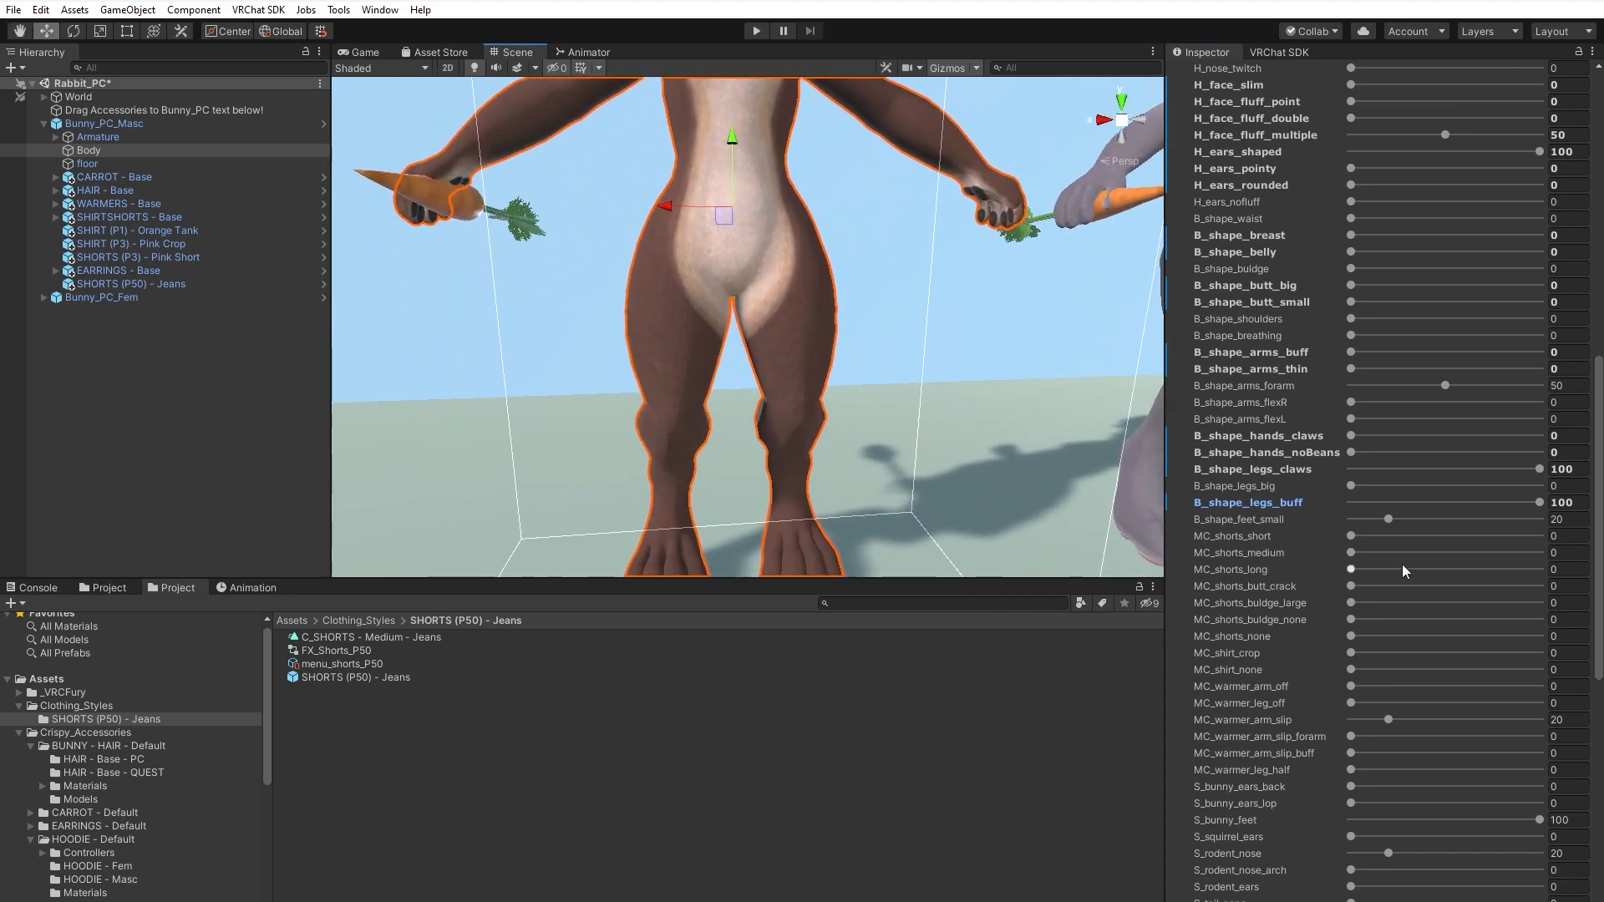
{"action": "mouse_move", "coordinate": [788, 418]}
{"action": "left_mouse_down", "text": "alt"}
{"action": "mouse_move", "coordinate": [1100, 430]}
{"action": "mouse_move", "coordinate": [1042, 411]}
{"action": "mouse_move", "coordinate": [786, 411]}
{"action": "left_mouse_up", "text": "alt"}
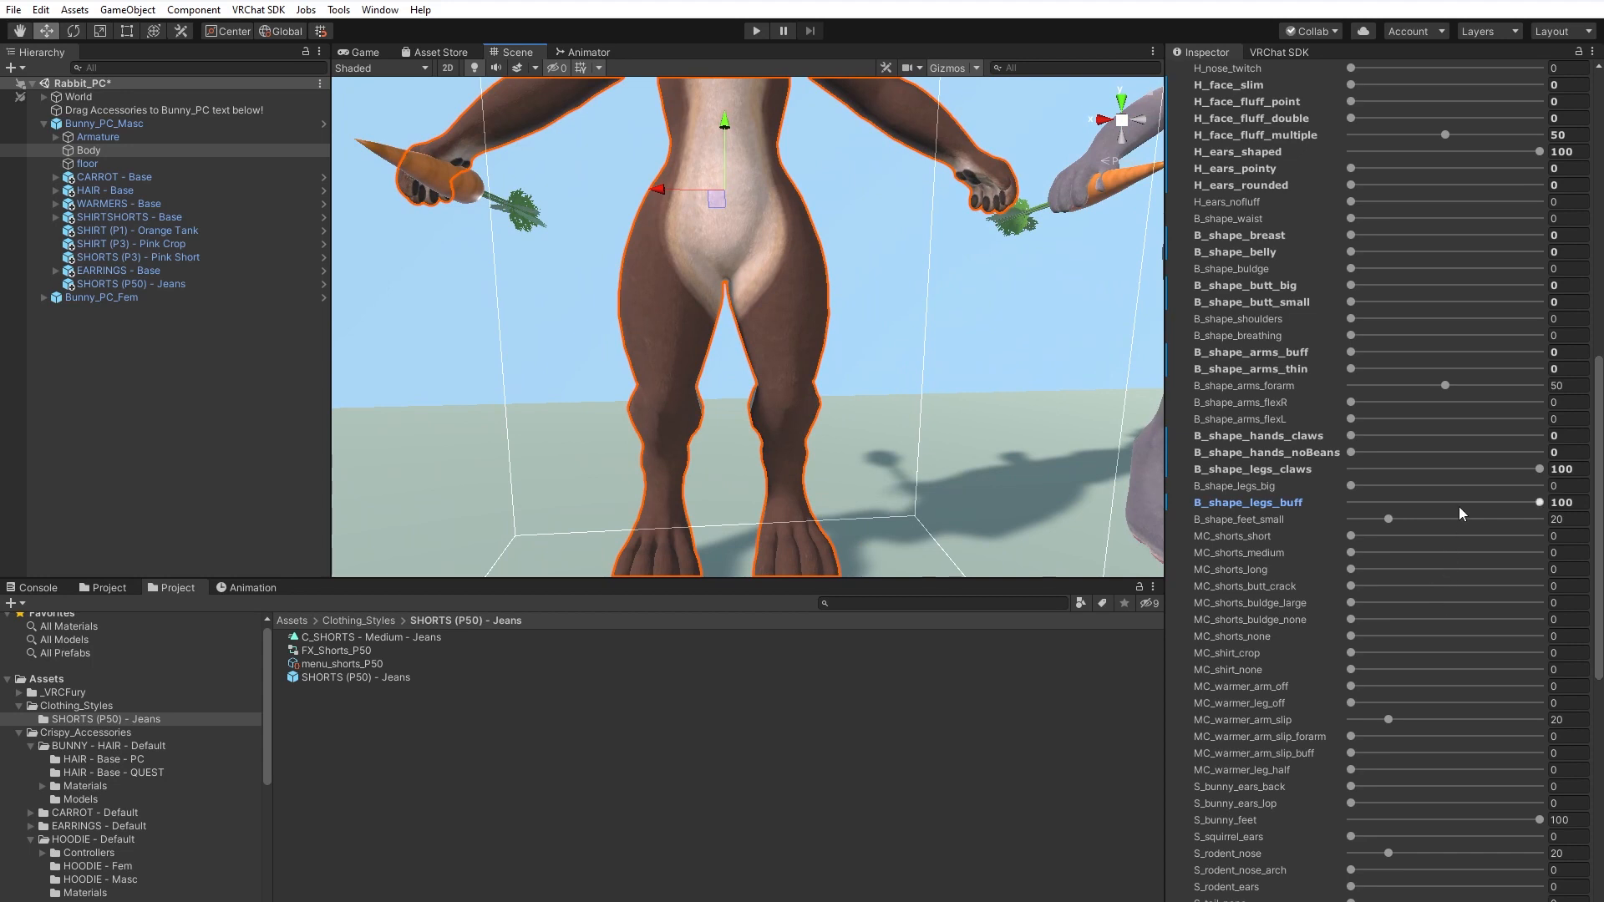
{"action": "left_click_drag", "start_coordinate": [1535, 505], "coordinate": [1332, 506]}
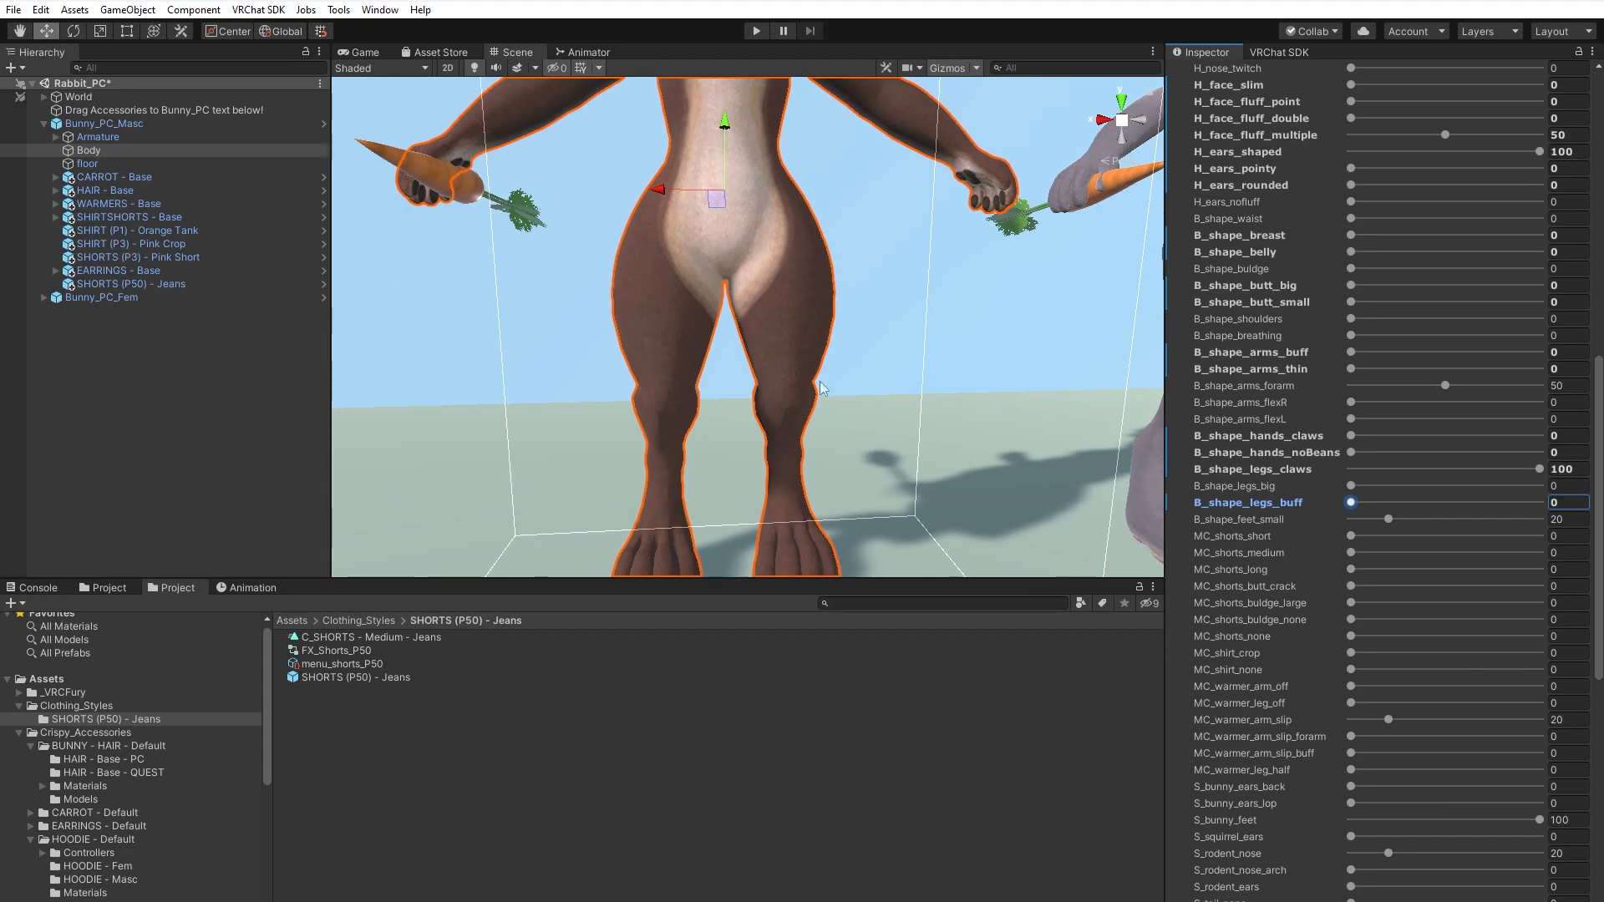
Try the S_bunny_feet blendshape at about 65 and at 0, viewing the feet from several angles, and restore it to 100.
{"action": "scroll", "coordinate": [1241, 663], "scroll_direction": "down", "scroll_amount": 3}
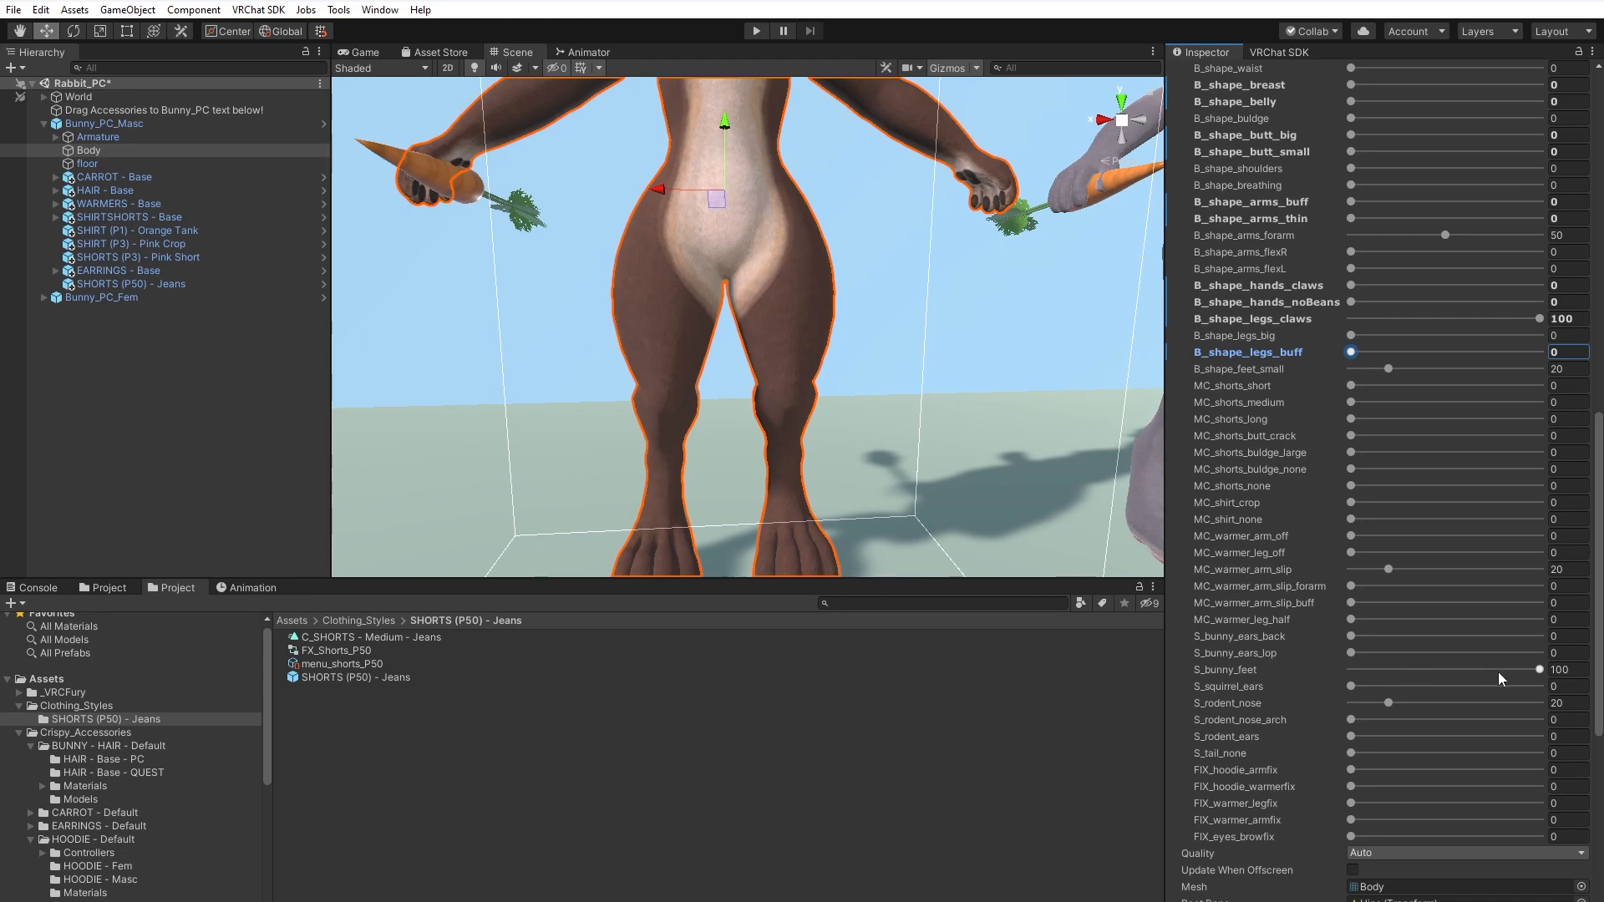
{"action": "left_click_drag", "start_coordinate": [1542, 669], "coordinate": [1475, 672]}
{"action": "left_click_drag", "start_coordinate": [745, 533], "coordinate": [902, 485], "text": "alt"}
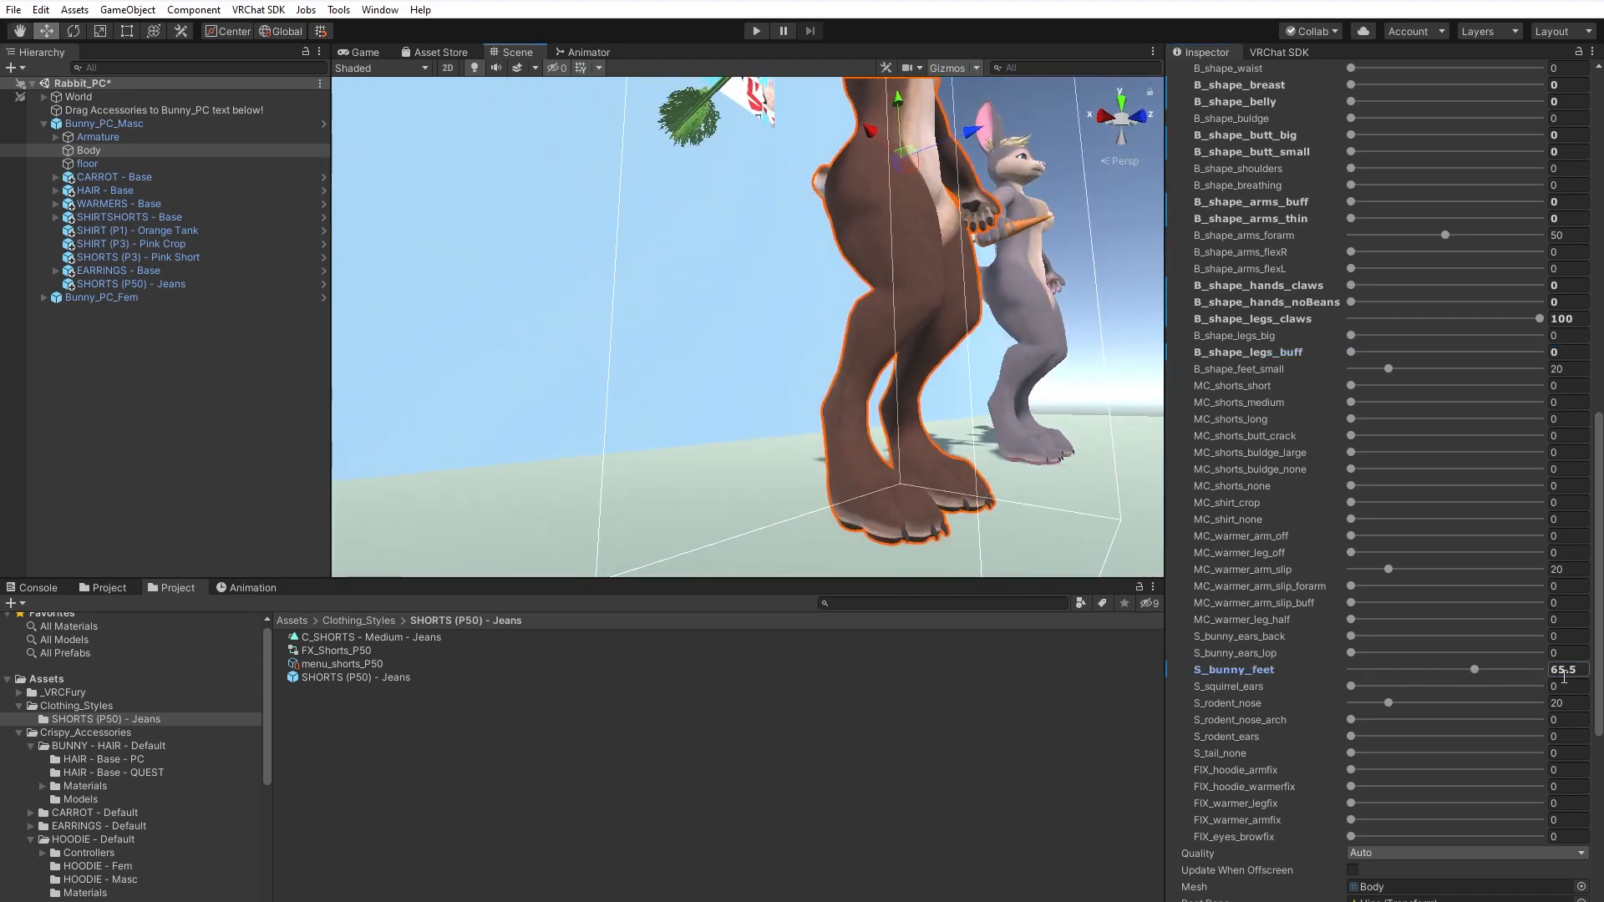
{"action": "left_click_drag", "start_coordinate": [1474, 669], "coordinate": [1297, 672]}
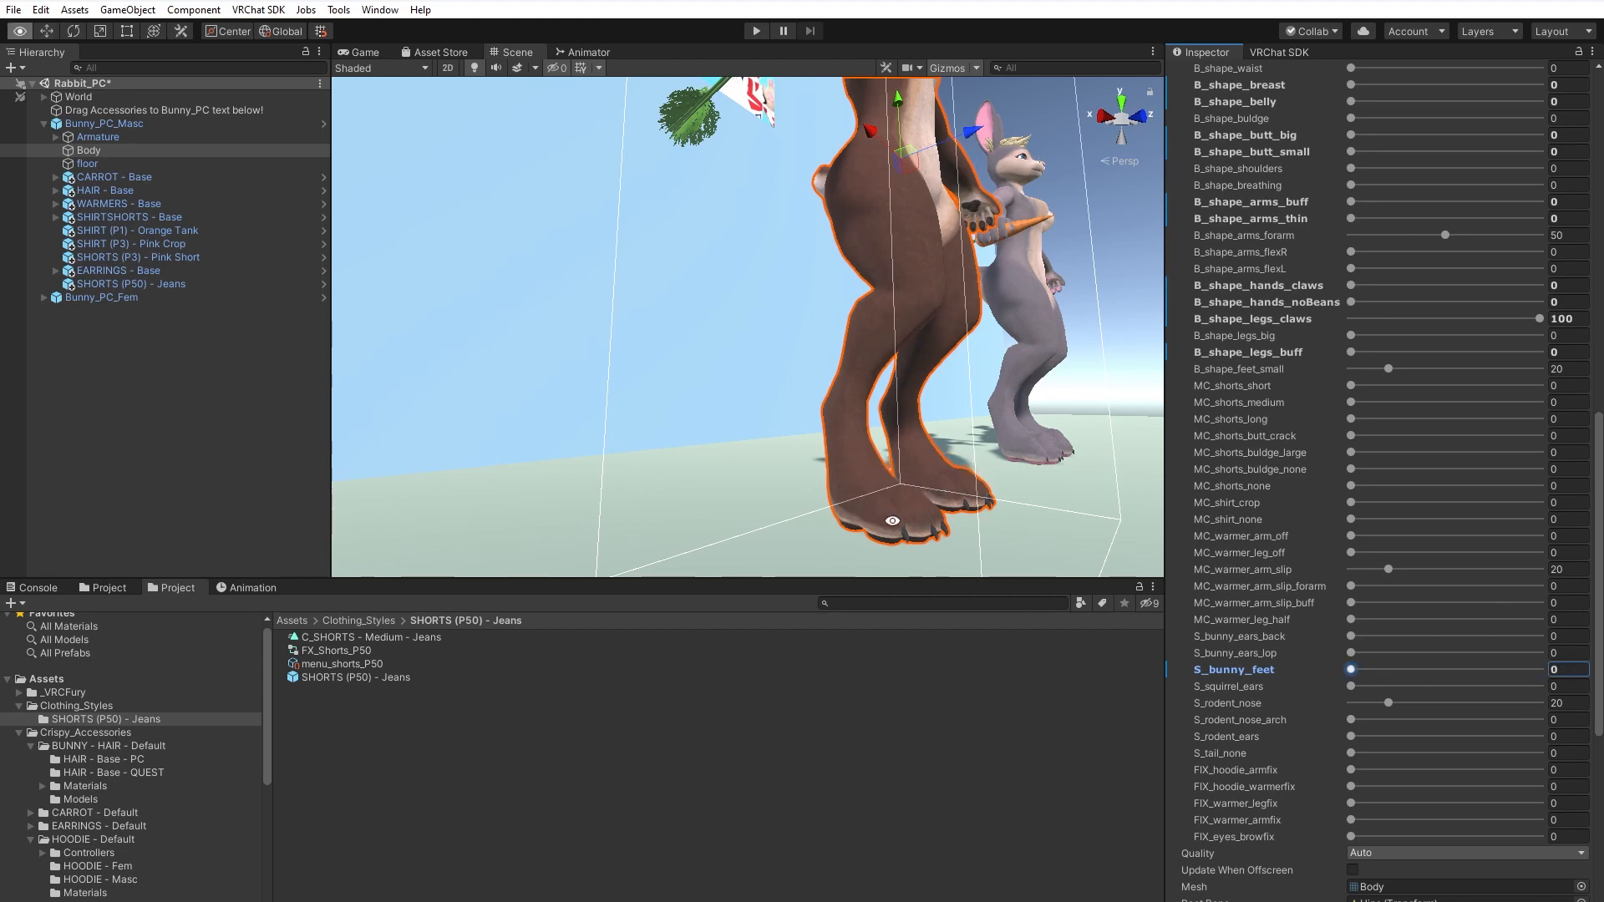
{"action": "left_click_drag", "start_coordinate": [893, 520], "coordinate": [730, 531], "text": "alt"}
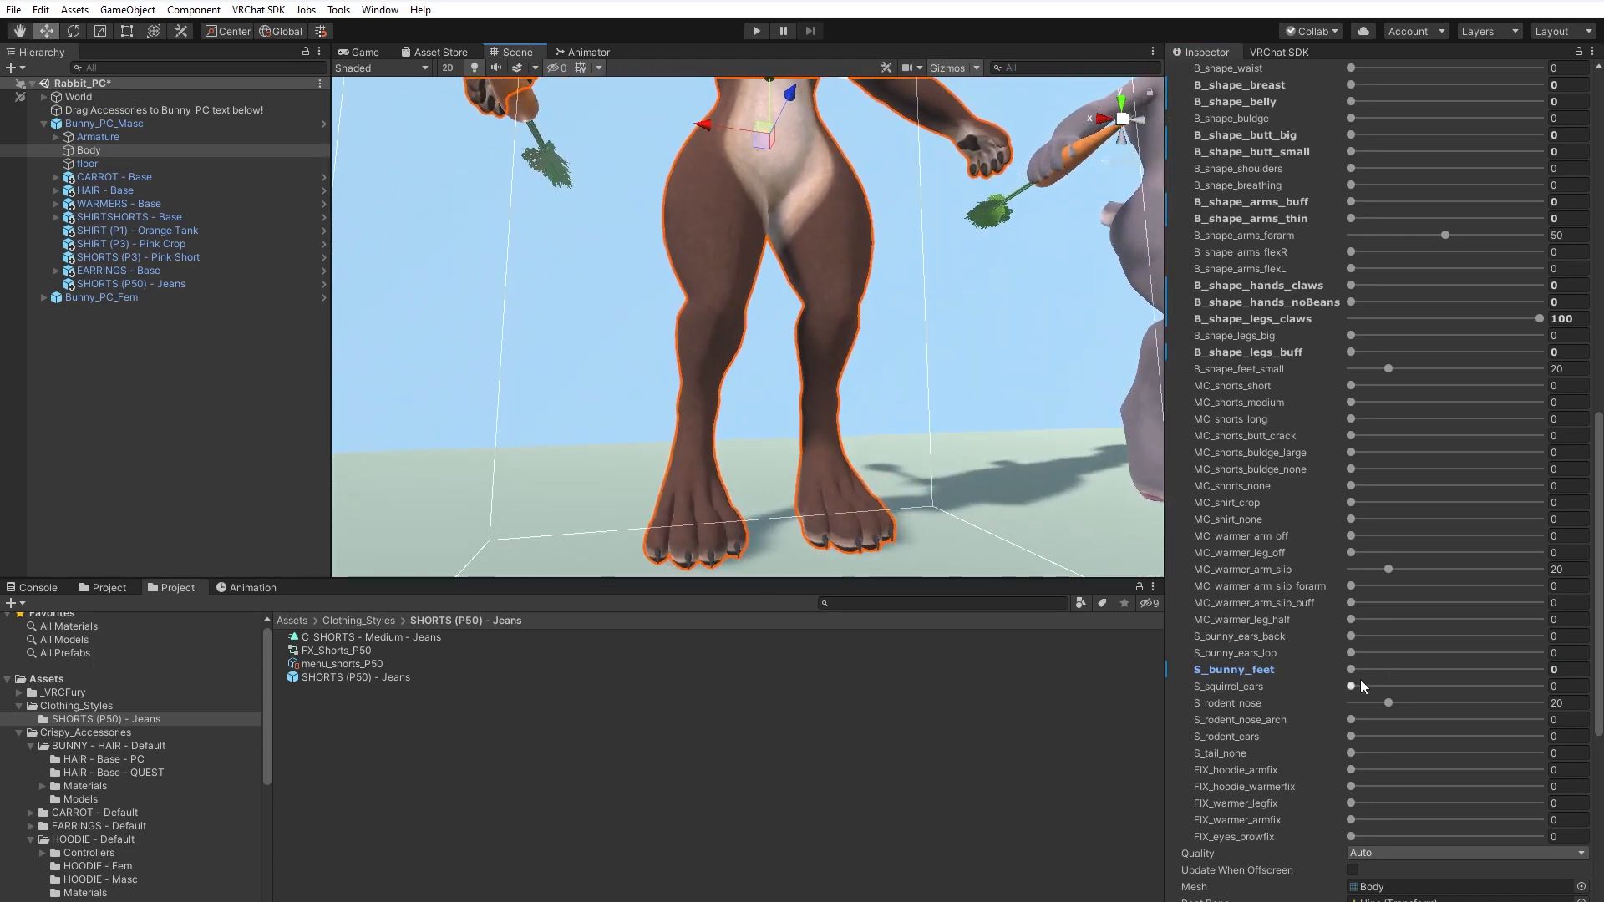
{"action": "left_click_drag", "start_coordinate": [1355, 671], "coordinate": [1539, 671]}
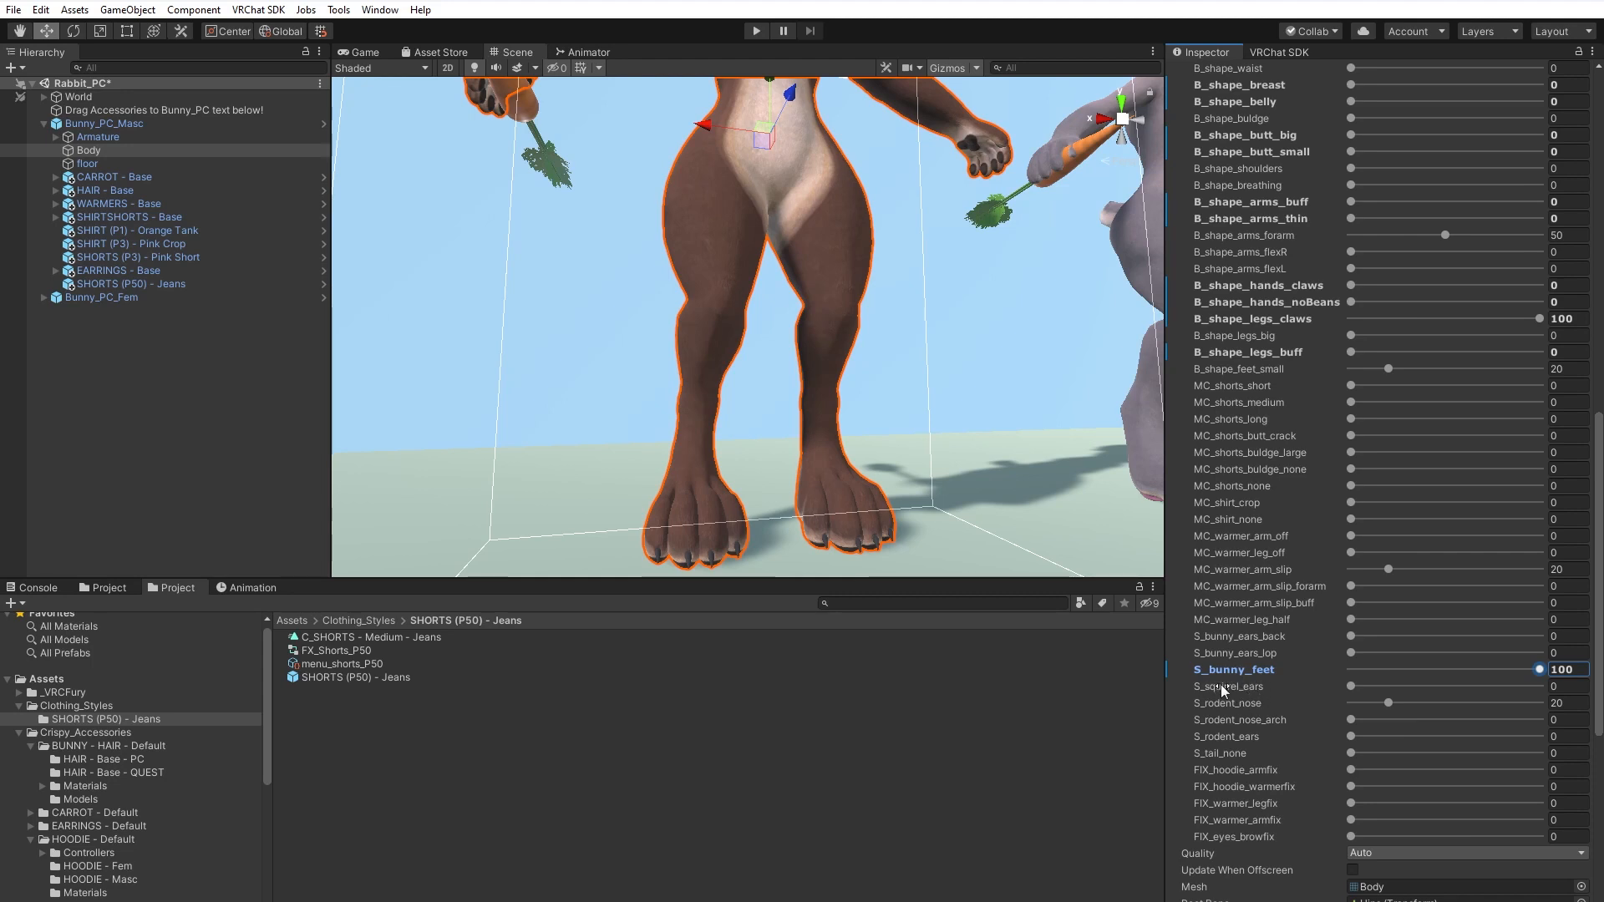
Try the S_squirrel_ears and S_rodent_ears blendshapes on the avatar's head, ending with both at 0.
{"action": "middle_click_drag", "start_coordinate": [821, 189], "coordinate": [877, 439]}
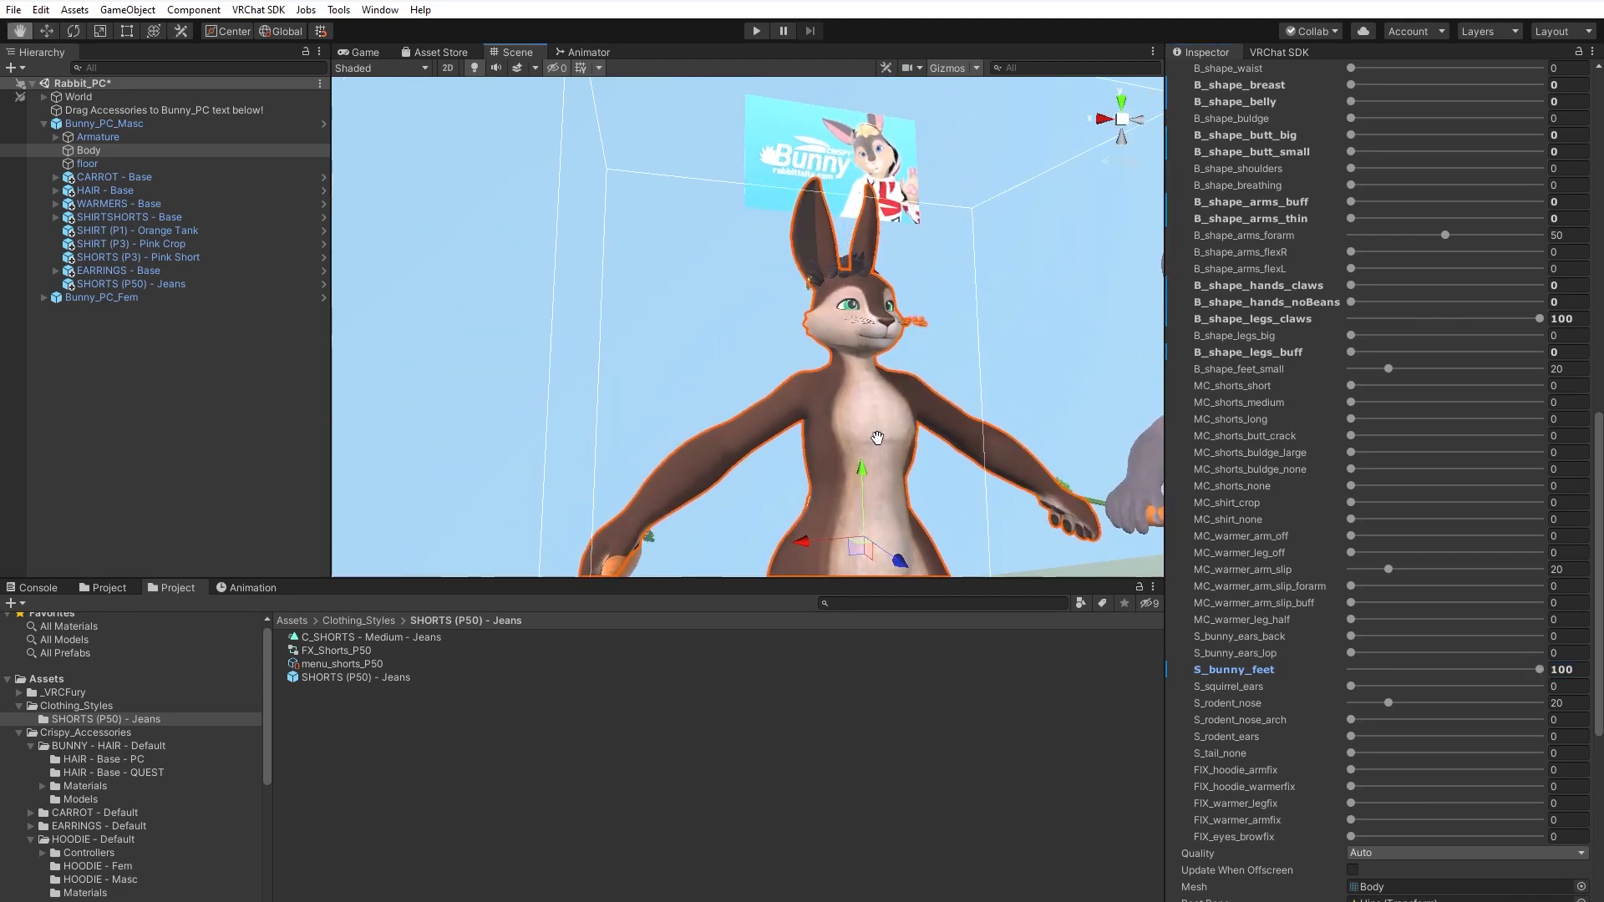
{"action": "left_click_drag", "start_coordinate": [877, 438], "coordinate": [1009, 465], "text": "alt"}
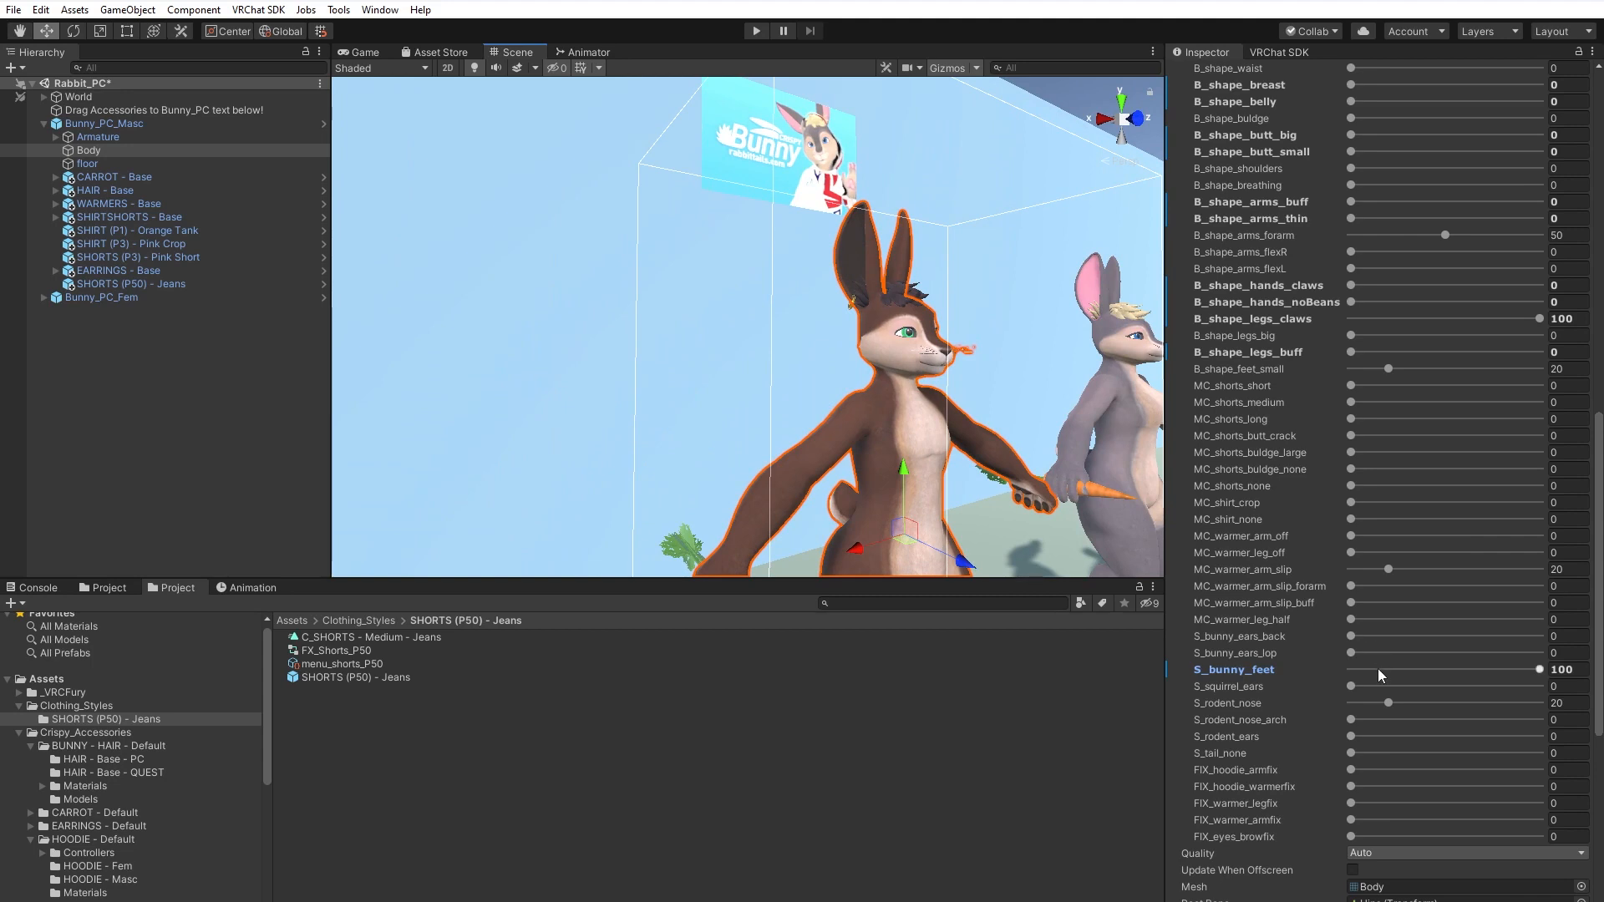
{"action": "scroll", "coordinate": [1384, 661], "scroll_direction": "down", "scroll_amount": 3}
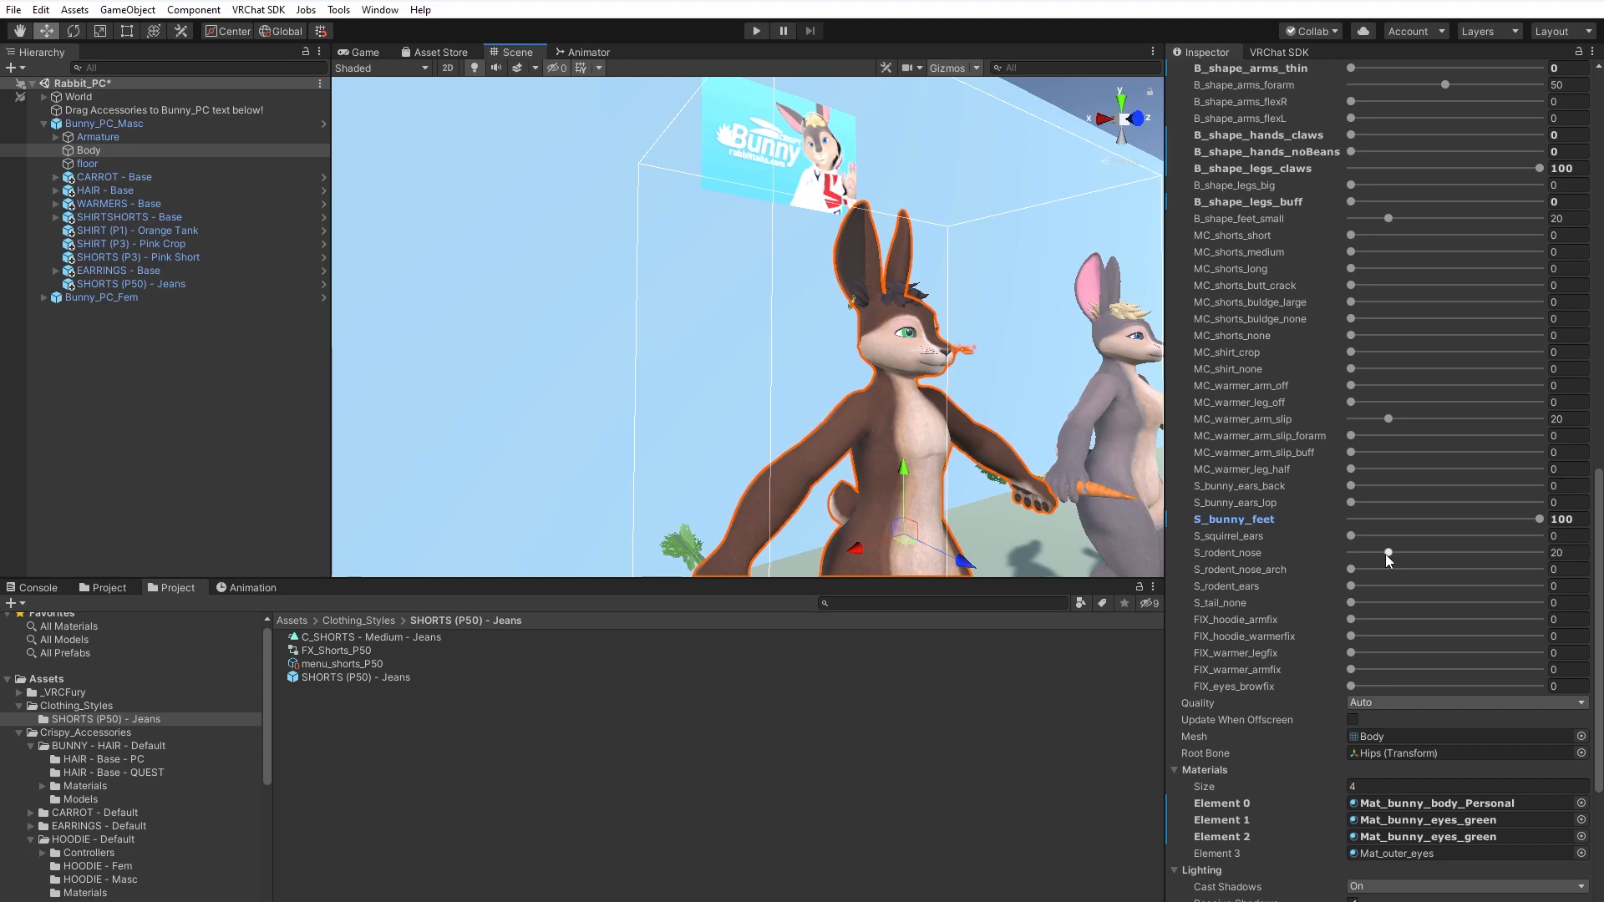
{"action": "left_click_drag", "start_coordinate": [1353, 539], "coordinate": [1353, 584]}
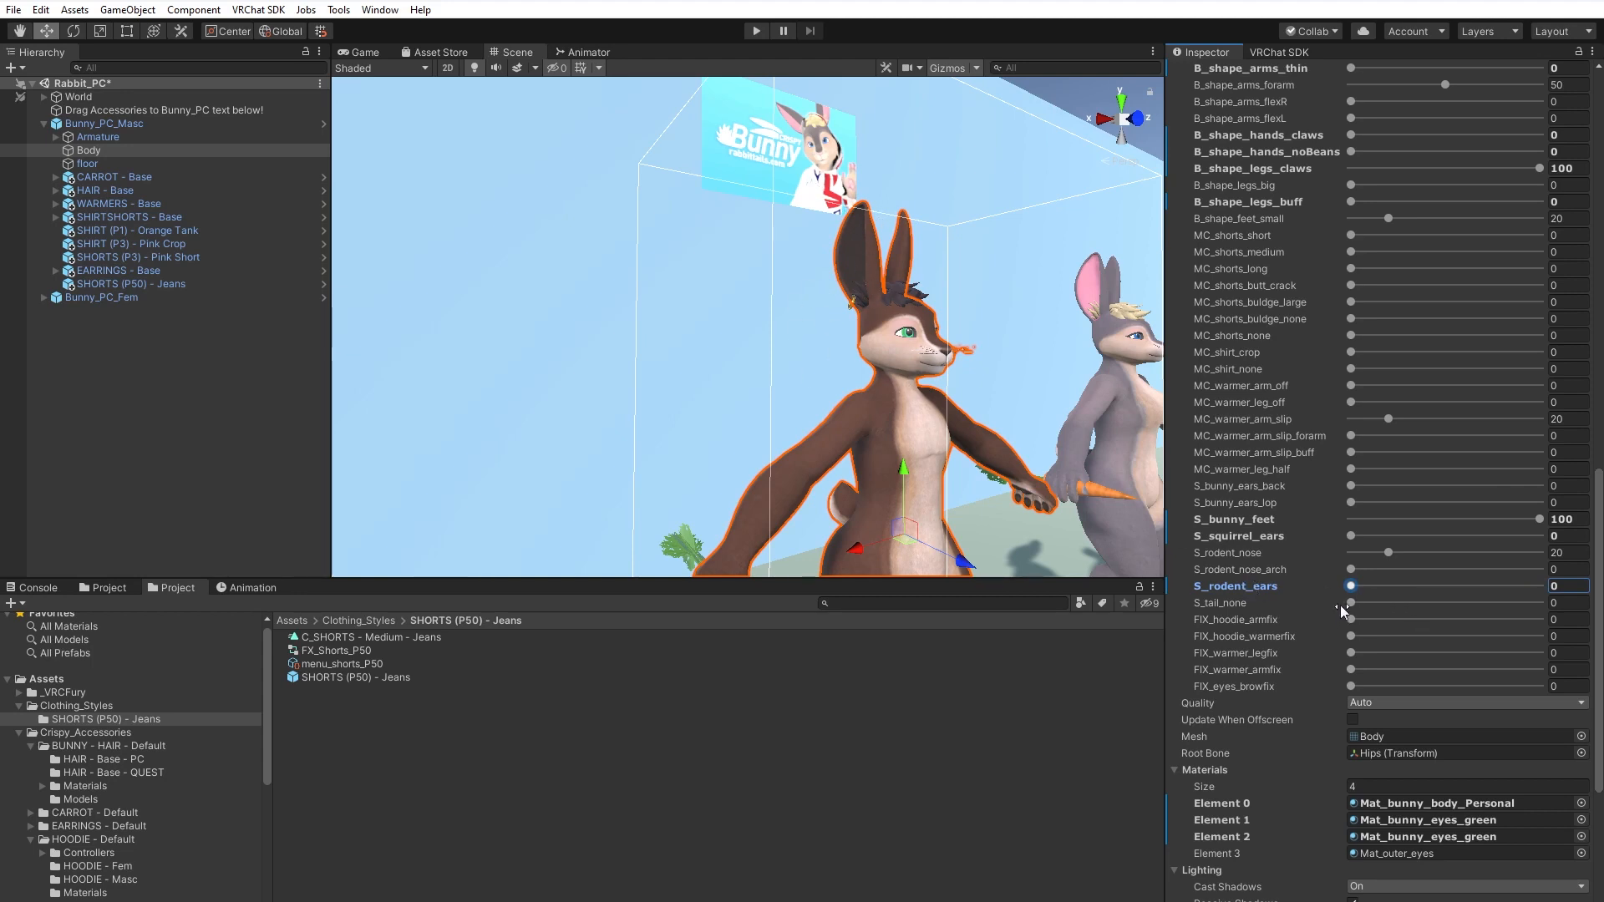
Try the S_tail_none blendshape at 100, check the avatar's back from the side, and return it to 0.
{"action": "left_click_drag", "start_coordinate": [938, 540], "coordinate": [1081, 500], "text": "alt"}
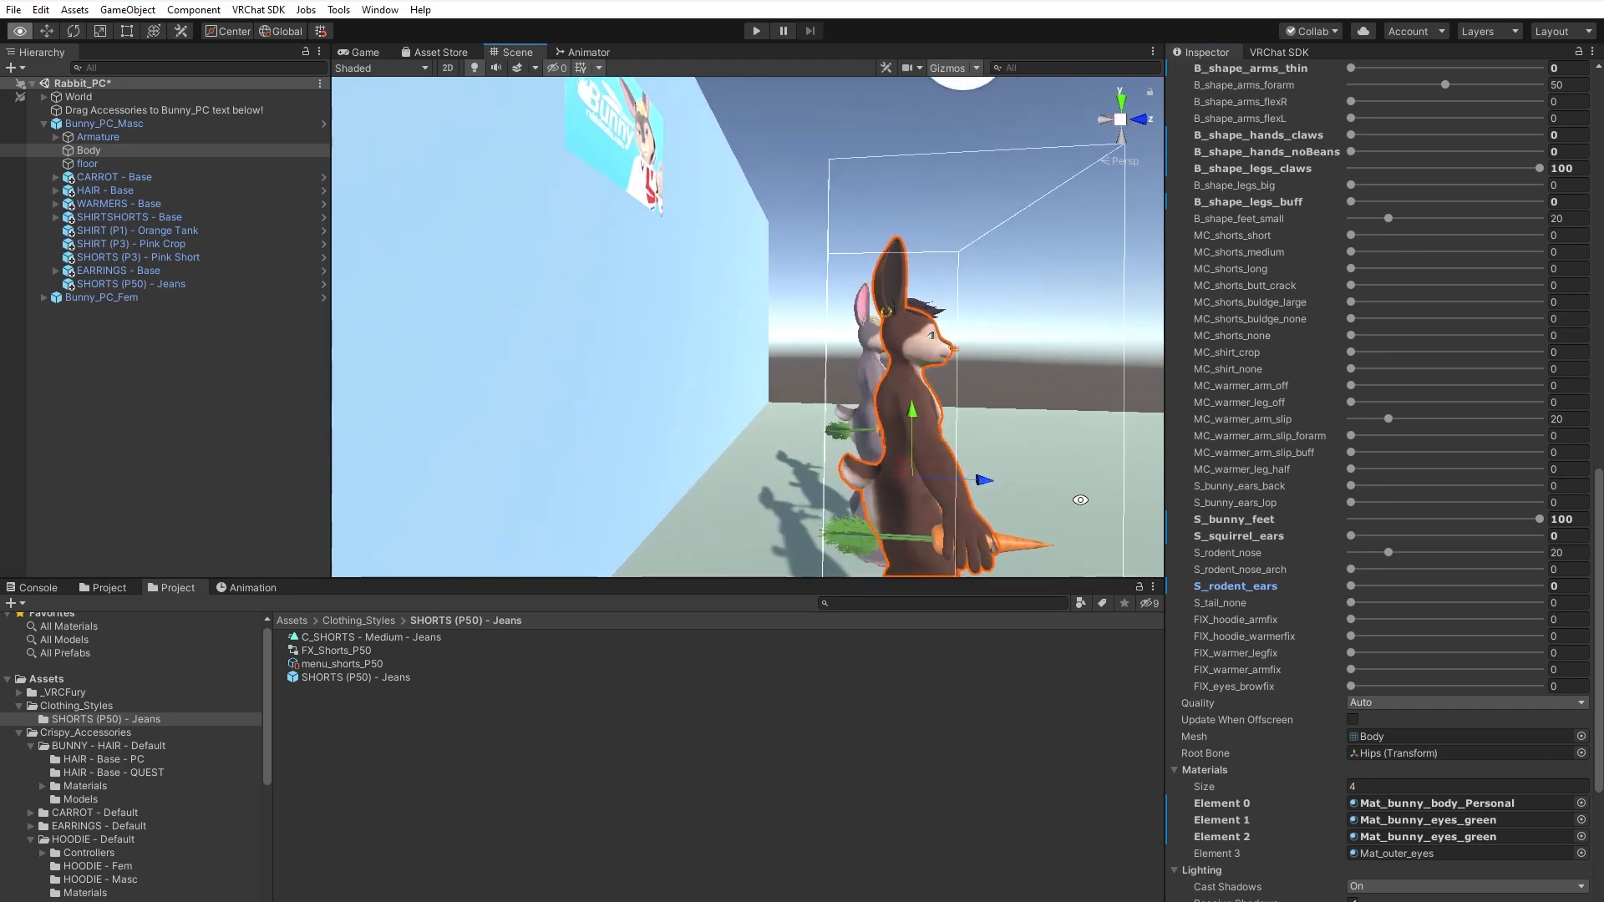
{"action": "left_click_drag", "start_coordinate": [1358, 585], "coordinate": [1571, 607]}
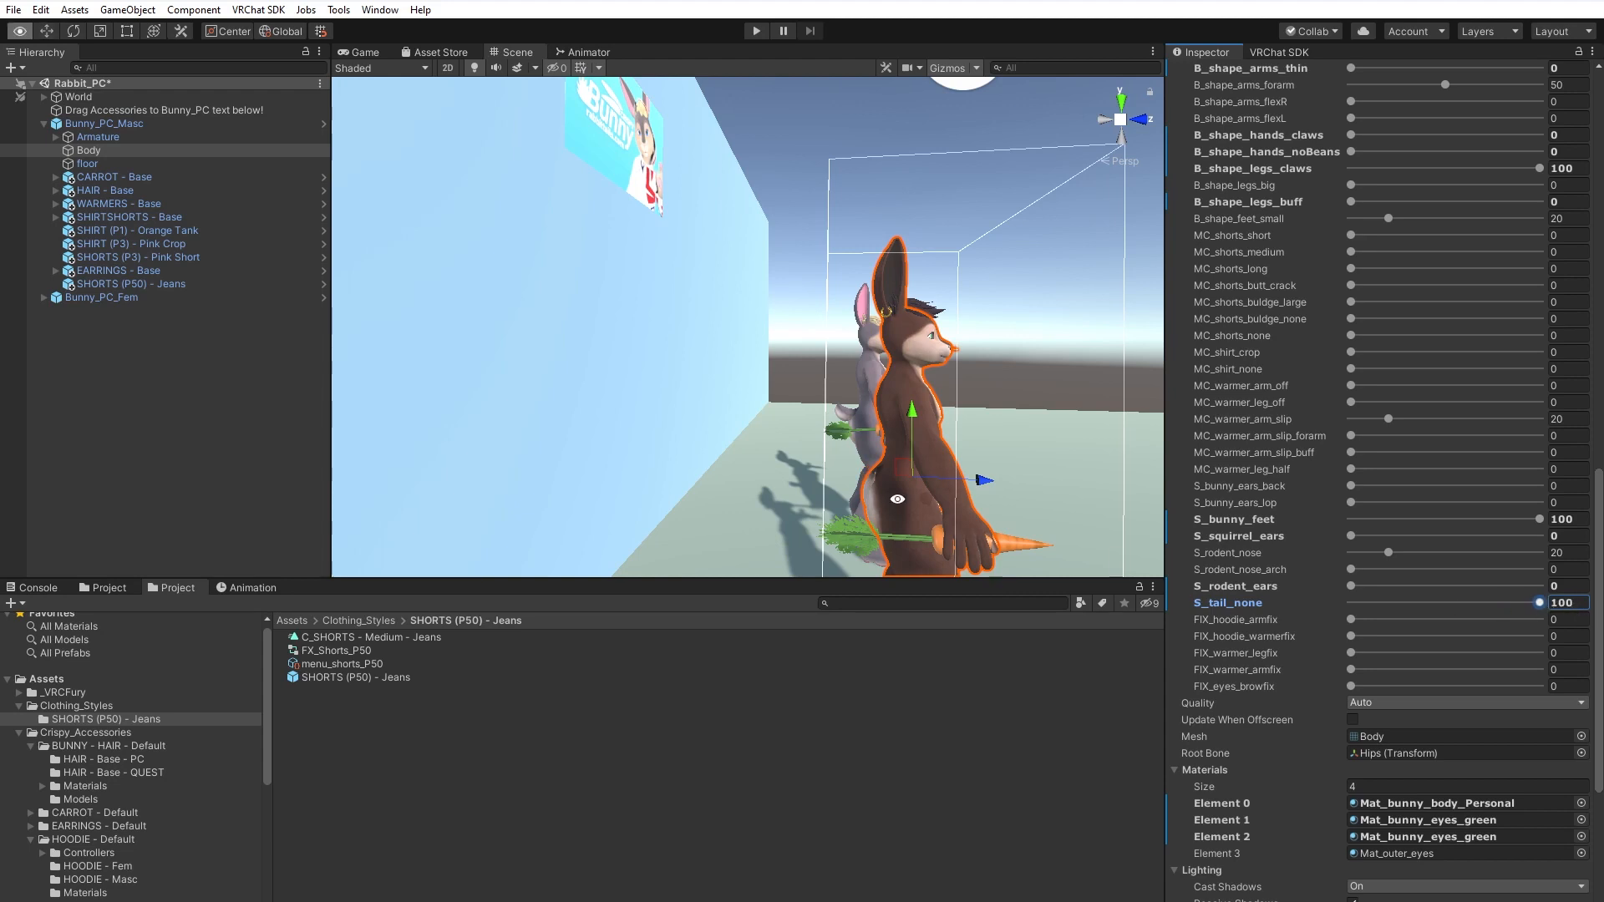
{"action": "left_click_drag", "start_coordinate": [918, 527], "coordinate": [950, 499], "text": "alt"}
{"action": "left_click_drag", "start_coordinate": [824, 492], "coordinate": [1086, 502], "text": "alt"}
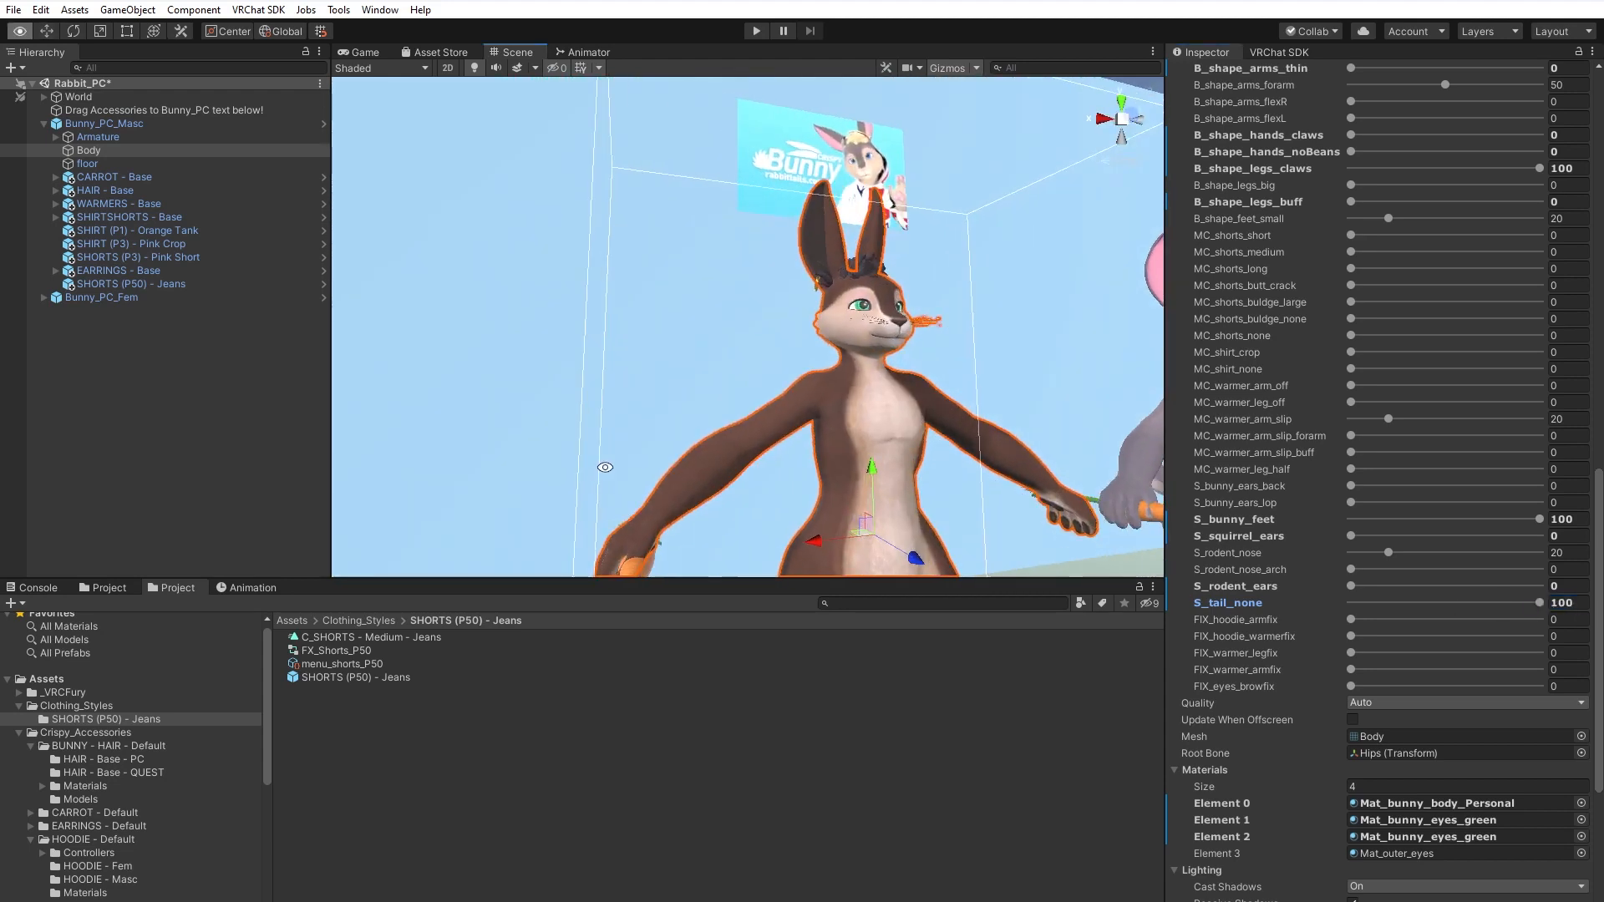
{"action": "left_click_drag", "start_coordinate": [1541, 603], "coordinate": [1268, 590]}
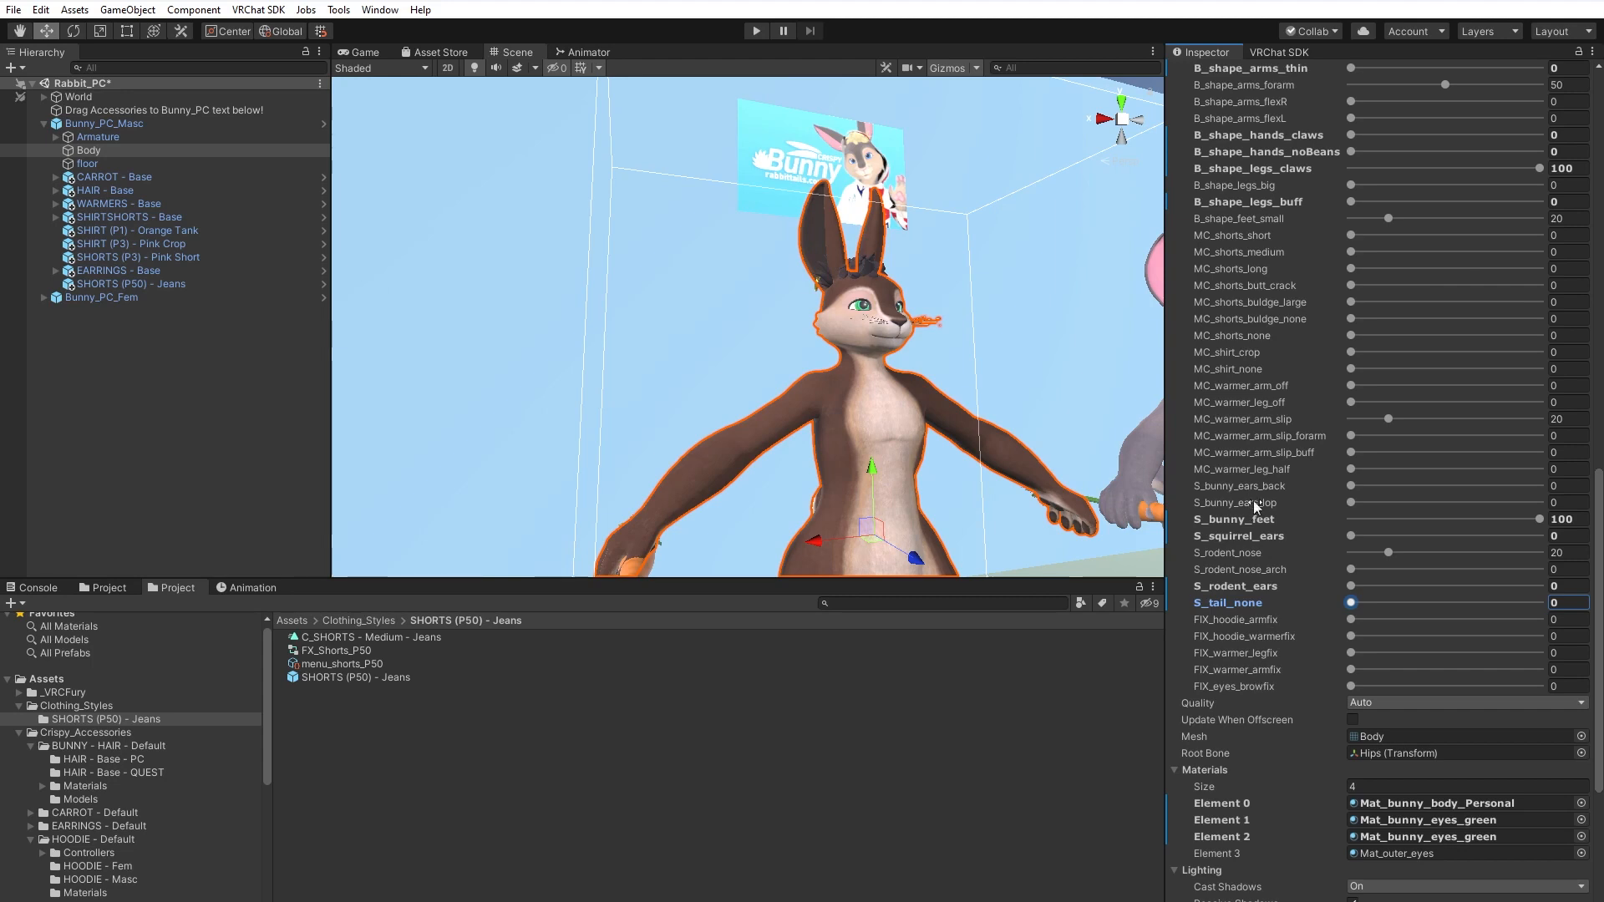
{"action": "scroll", "coordinate": [1263, 528], "scroll_direction": "up", "scroll_amount": 9}
{"action": "scroll", "coordinate": [1267, 535], "scroll_direction": "up", "scroll_amount": 10}
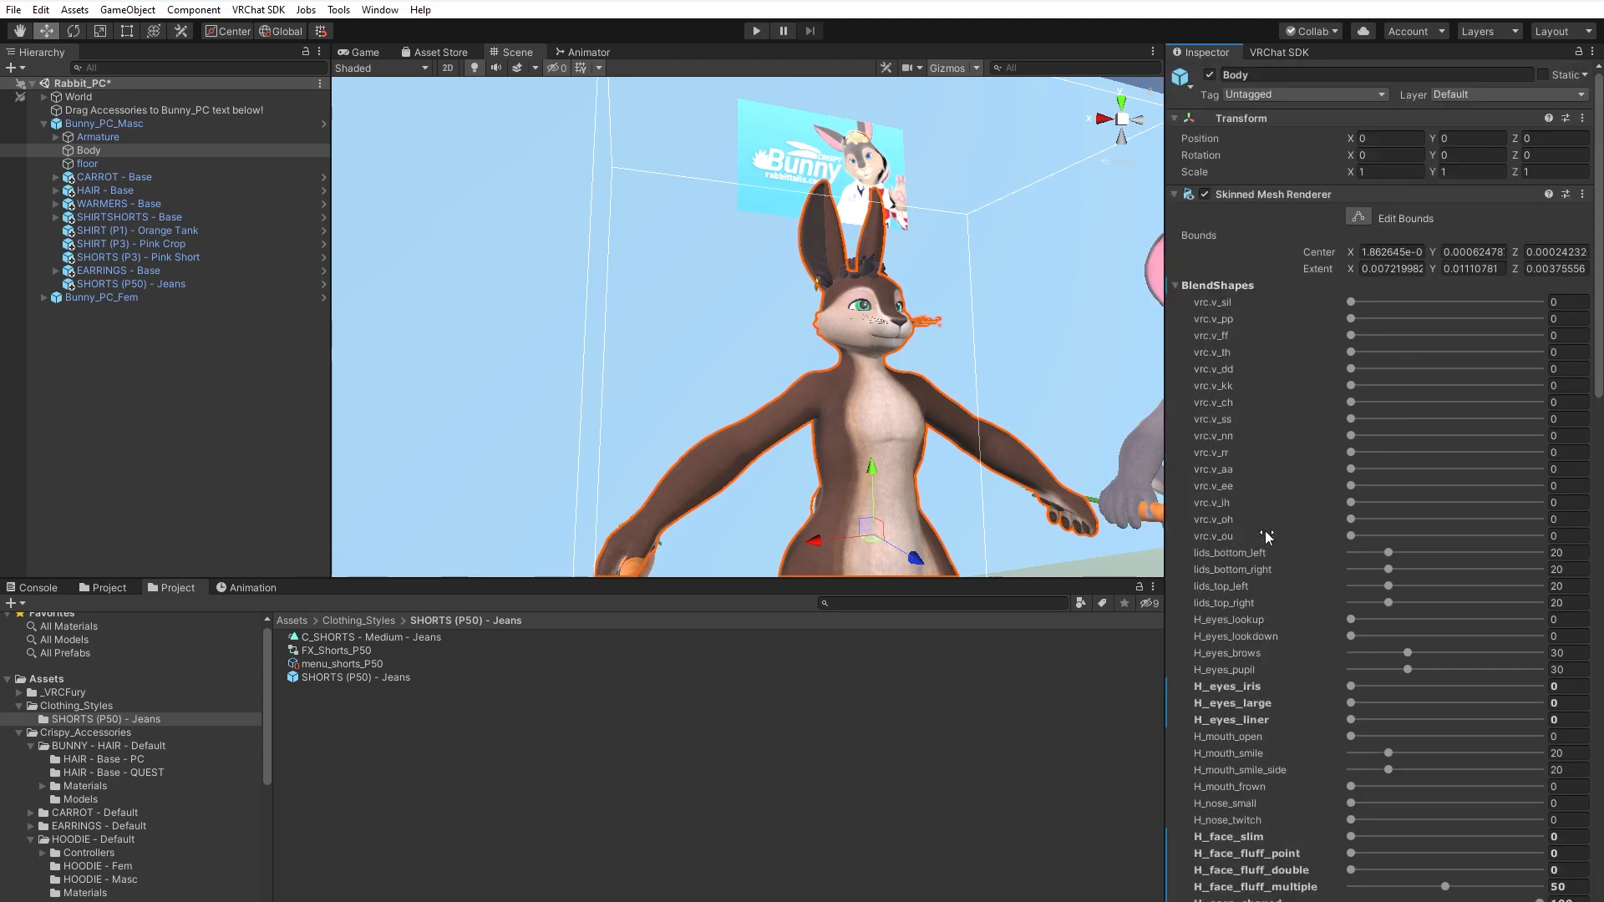
{"action": "scroll", "coordinate": [1266, 535], "scroll_direction": "down", "scroll_amount": 9}
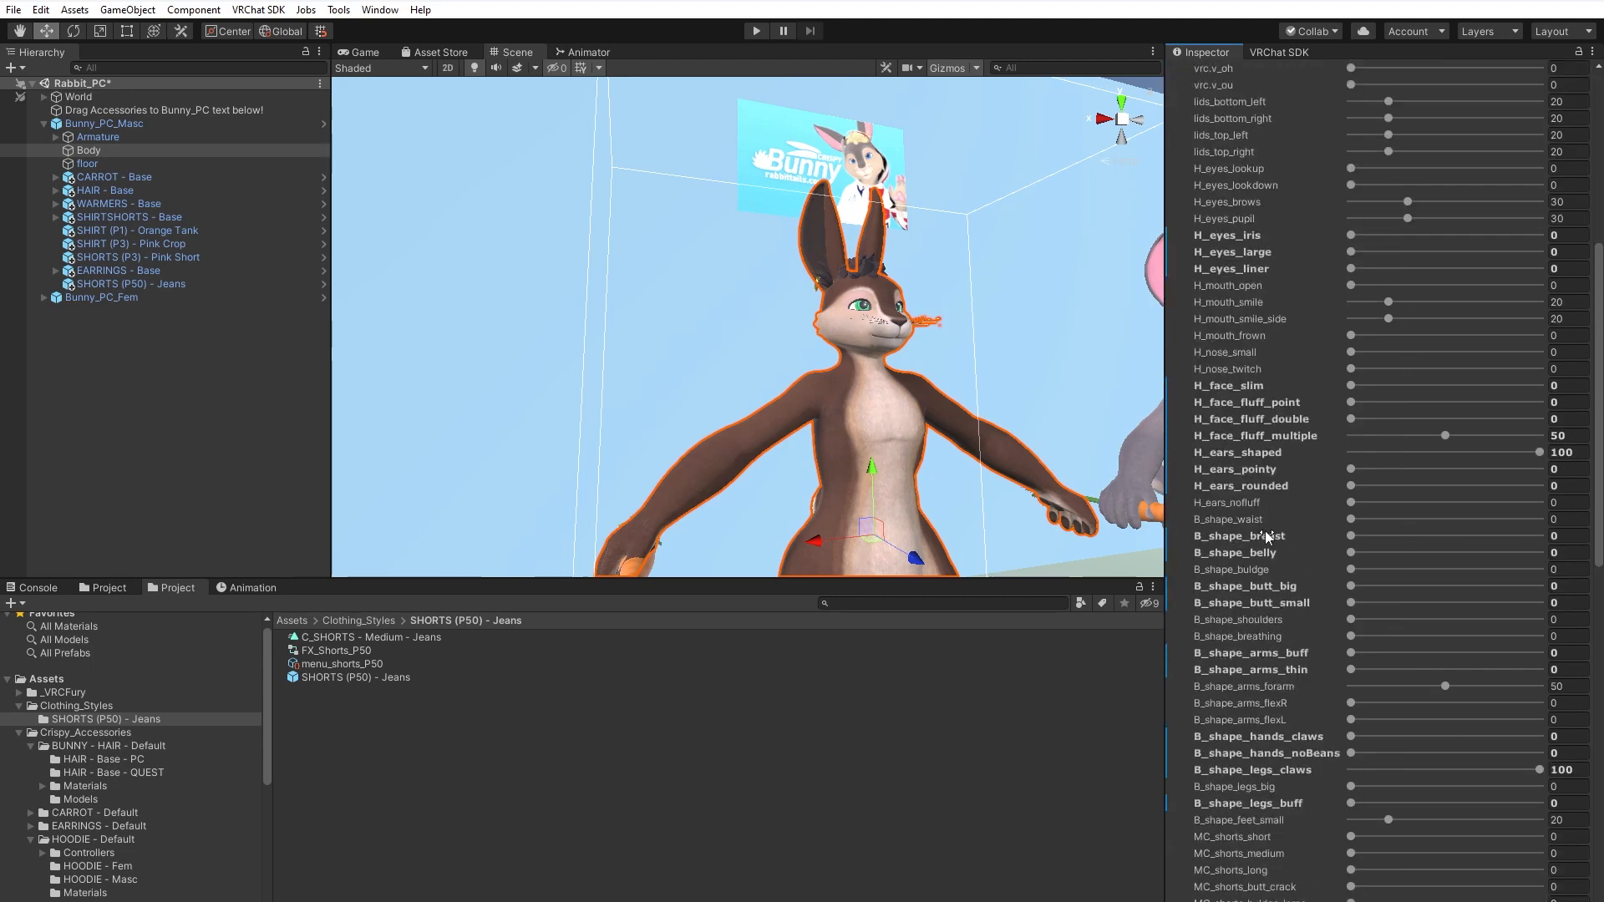
{"action": "scroll", "coordinate": [1267, 535], "scroll_direction": "down", "scroll_amount": 3}
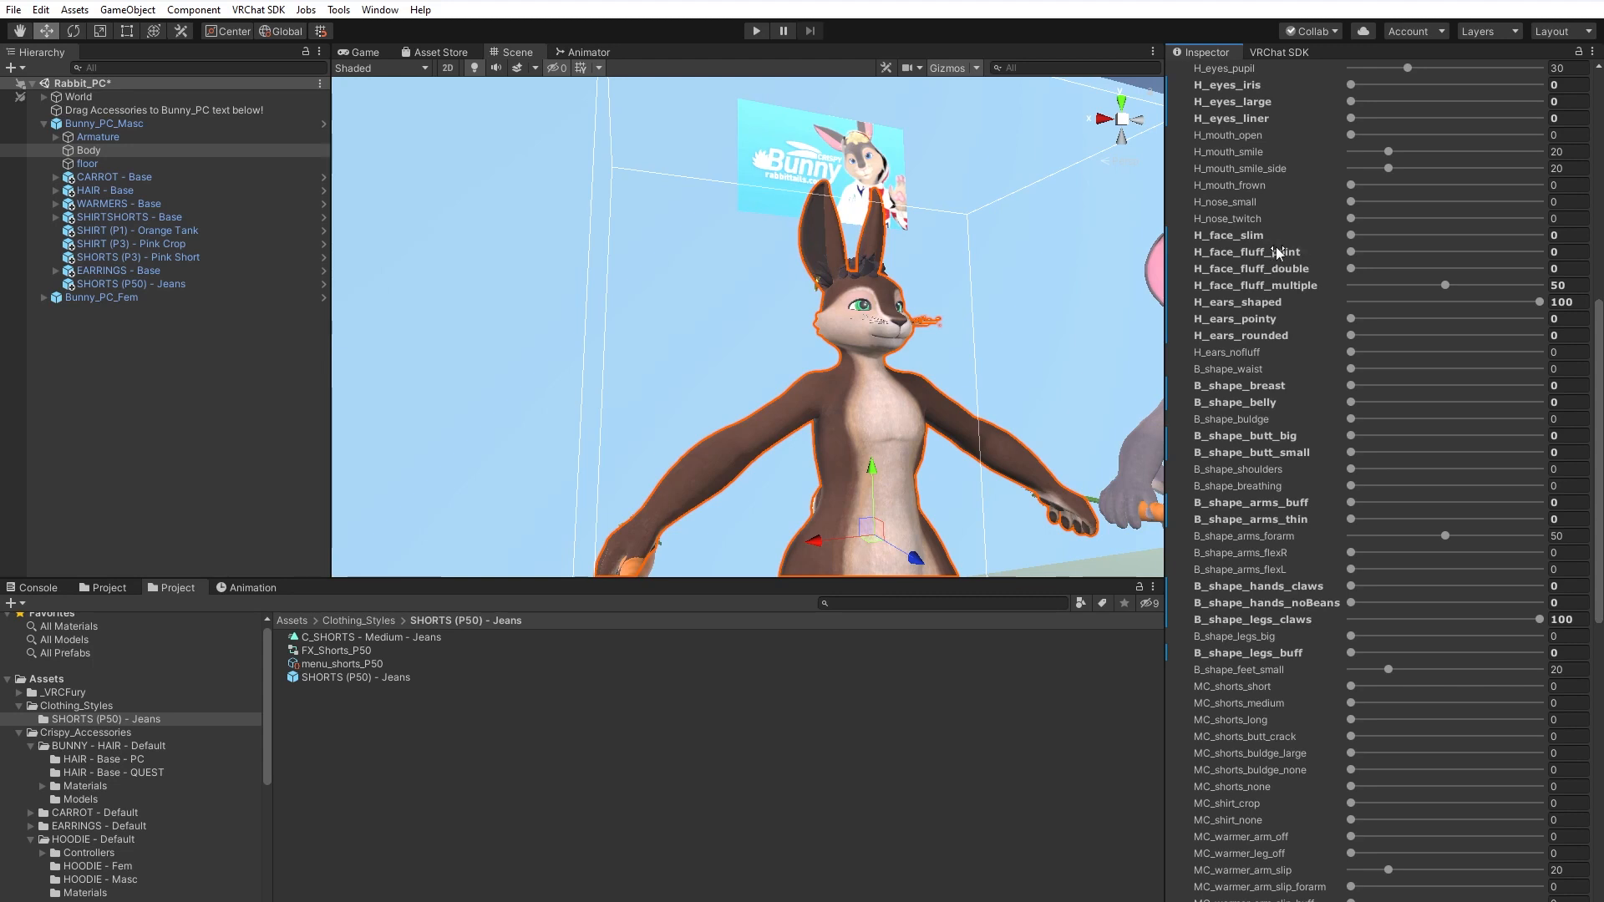
{"action": "scroll", "coordinate": [1269, 288], "scroll_direction": "up", "scroll_amount": 10}
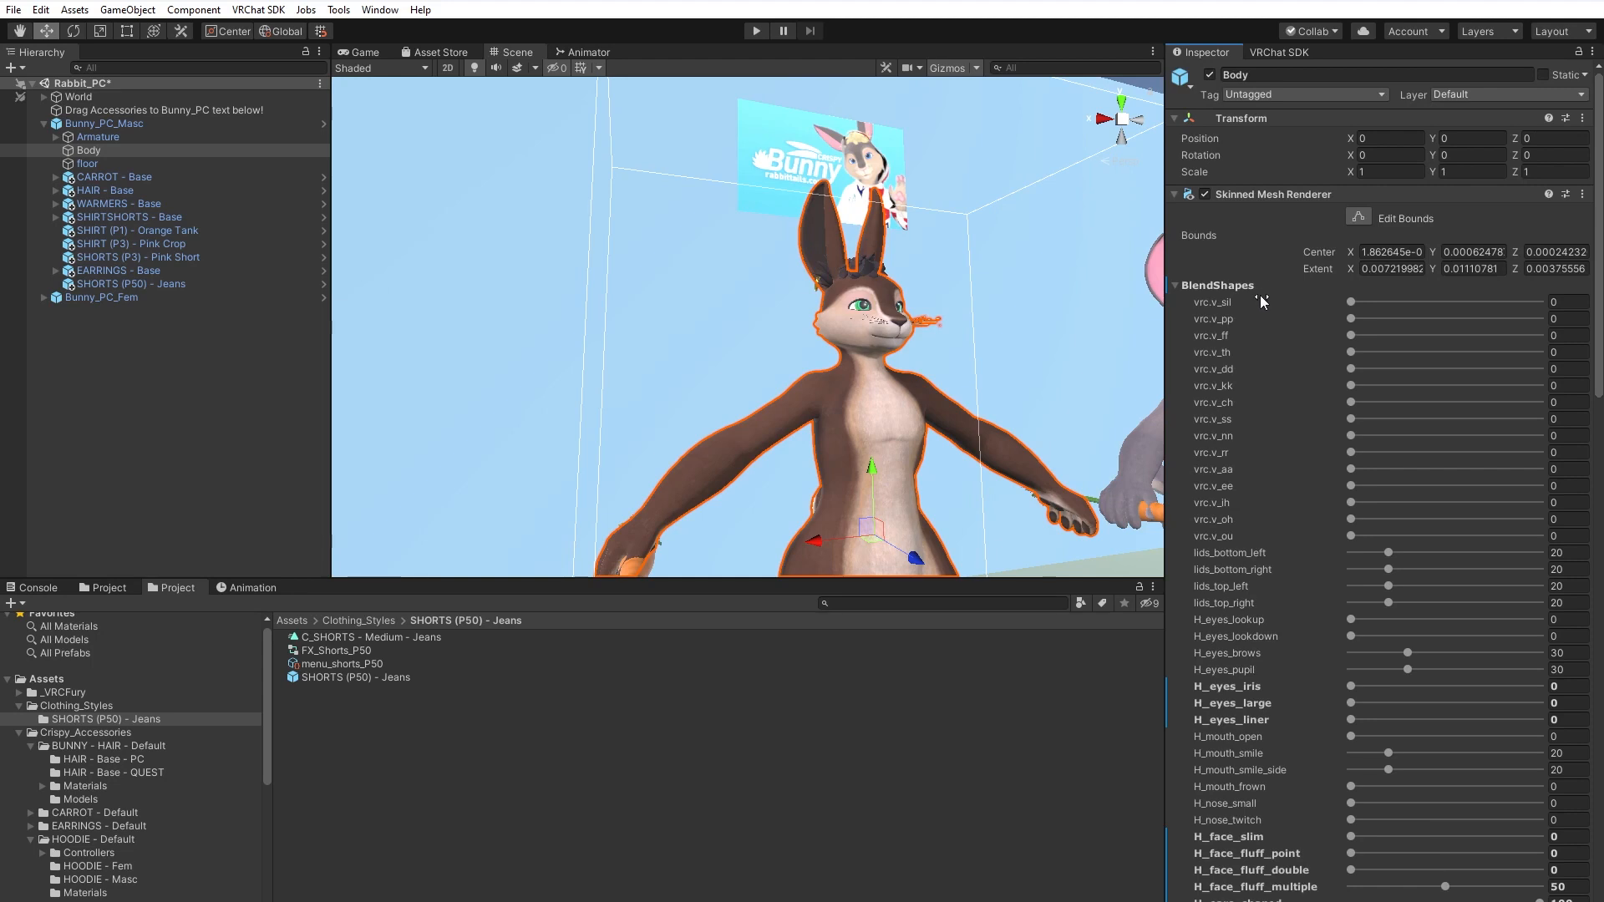